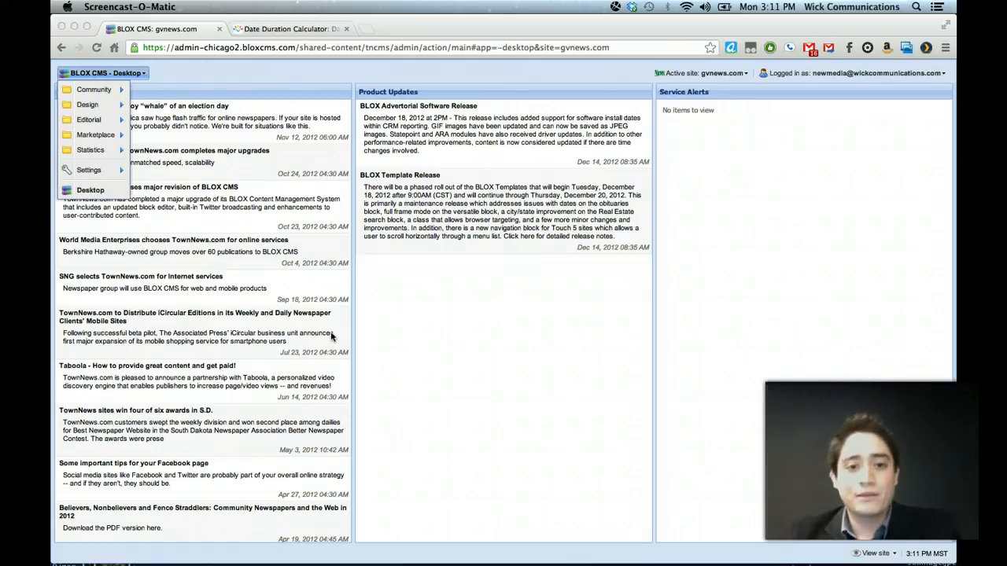
Step: Open the Analytics application from the Statistics group of BLOX CMS
{"action": "left_click", "coordinate": [295, 49]}
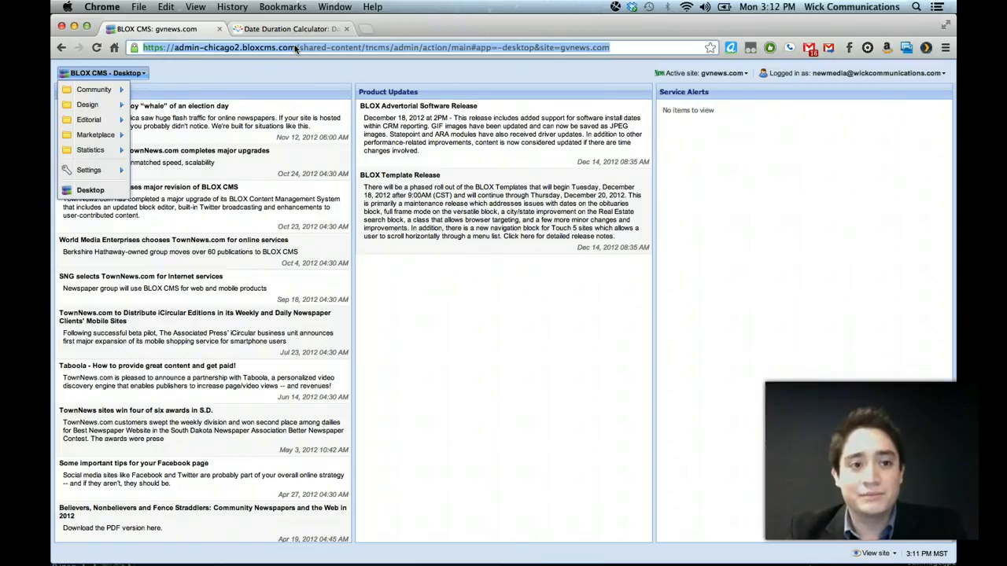
{"action": "left_click", "coordinate": [98, 122]}
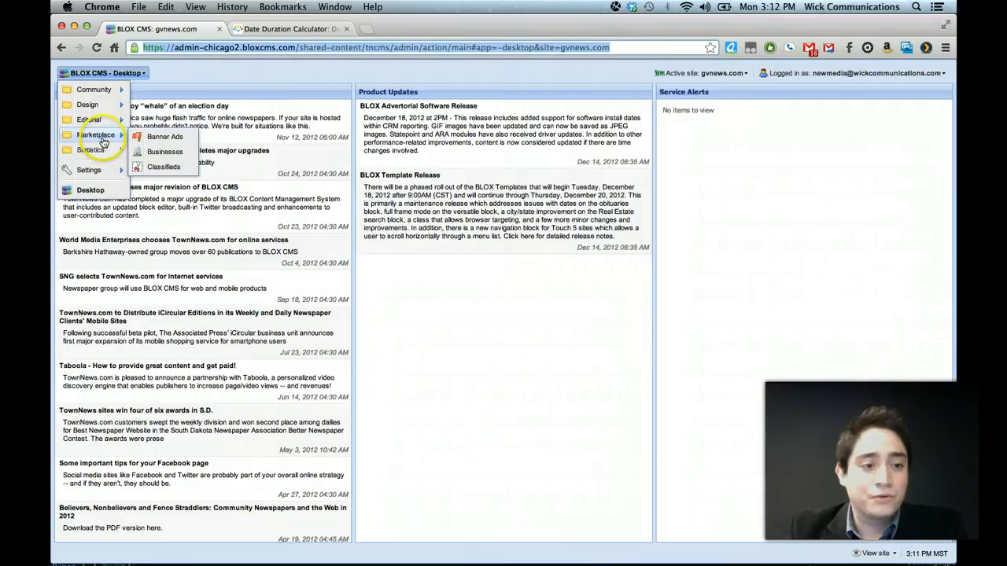
{"action": "mouse_move", "coordinate": [106, 154]}
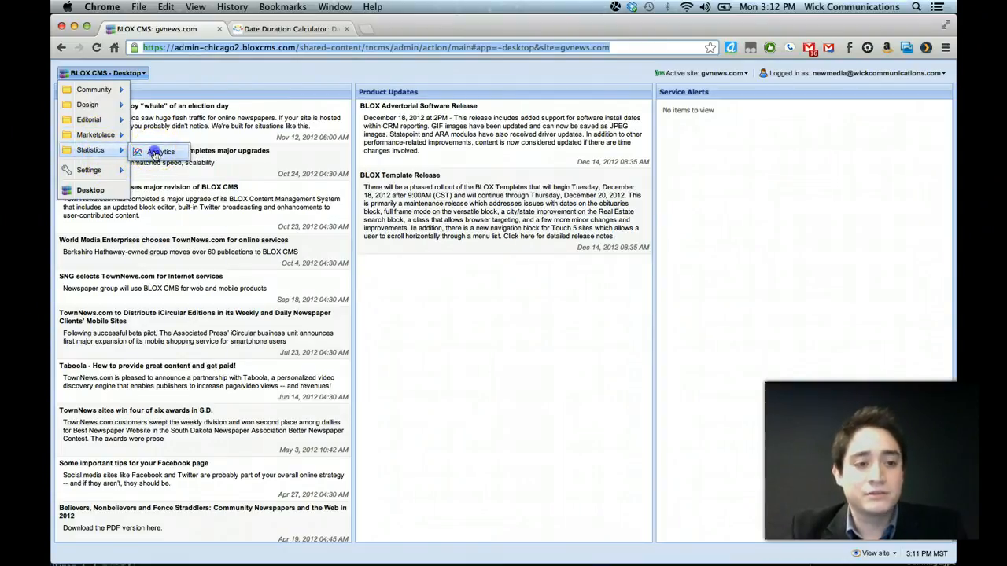
{"action": "left_click", "coordinate": [154, 153]}
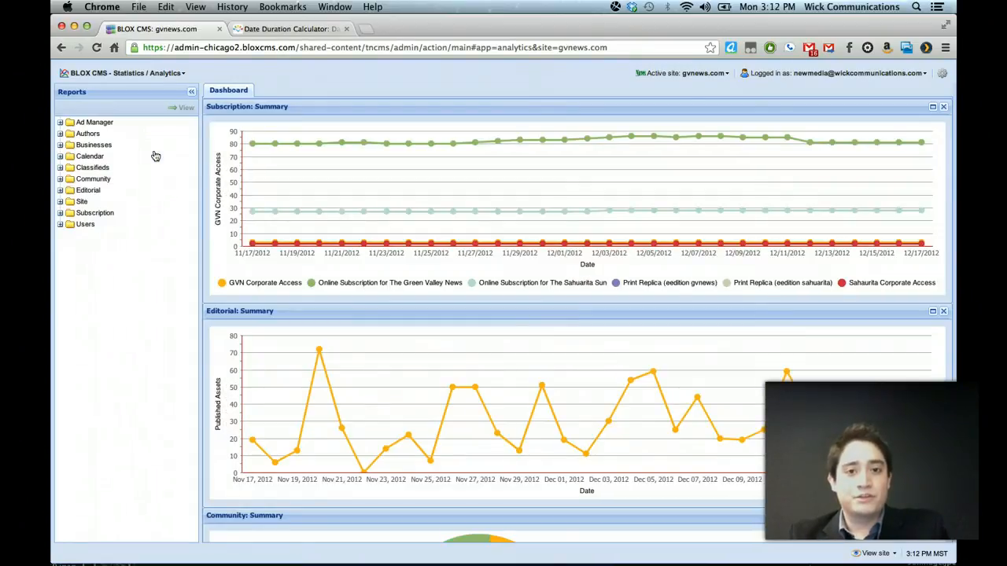
Step: Open the Ads By Position report from the Ad Manager reports and review the impressions and clicks for each position
{"action": "left_click", "coordinate": [60, 125]}
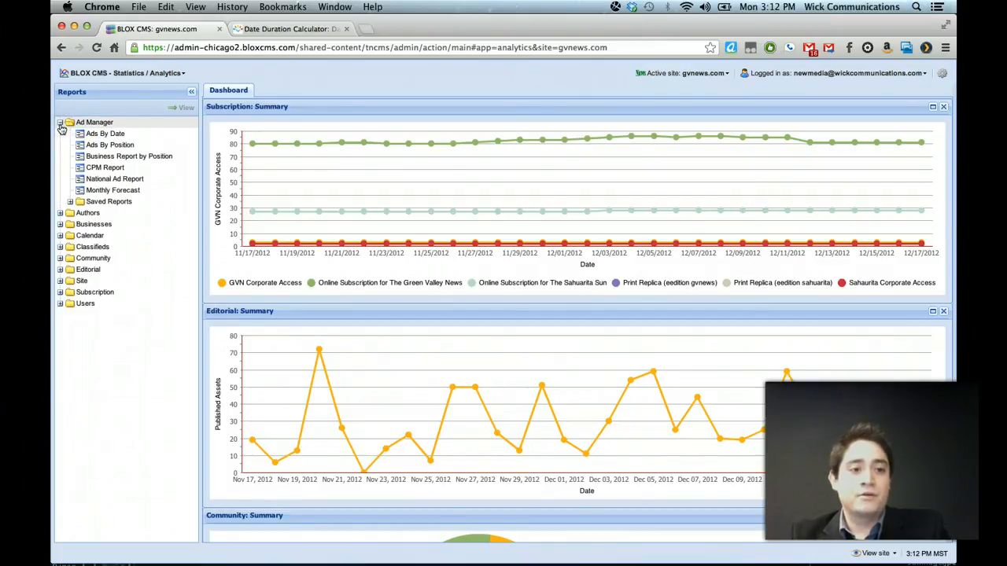
{"action": "double_click", "coordinate": [131, 147]}
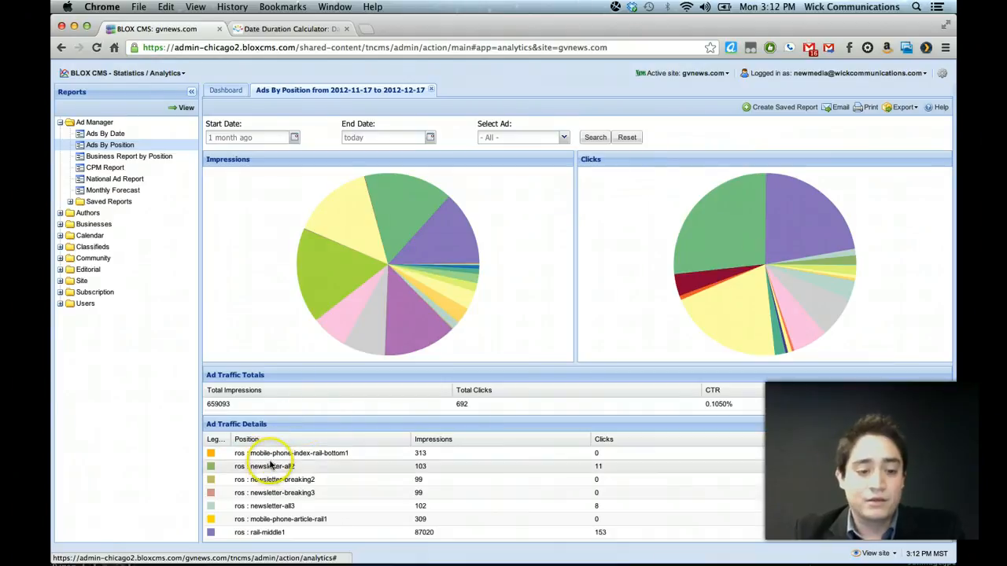
{"action": "scroll", "coordinate": [281, 480], "scroll_direction": "down", "scroll_amount": 1}
{"action": "scroll", "coordinate": [282, 480], "scroll_direction": "up", "scroll_amount": 1}
{"action": "scroll", "coordinate": [281, 480], "scroll_direction": "down", "scroll_amount": 1}
{"action": "scroll", "coordinate": [282, 480], "scroll_direction": "up", "scroll_amount": 1}
{"action": "scroll", "coordinate": [282, 480], "scroll_direction": "down", "scroll_amount": 3}
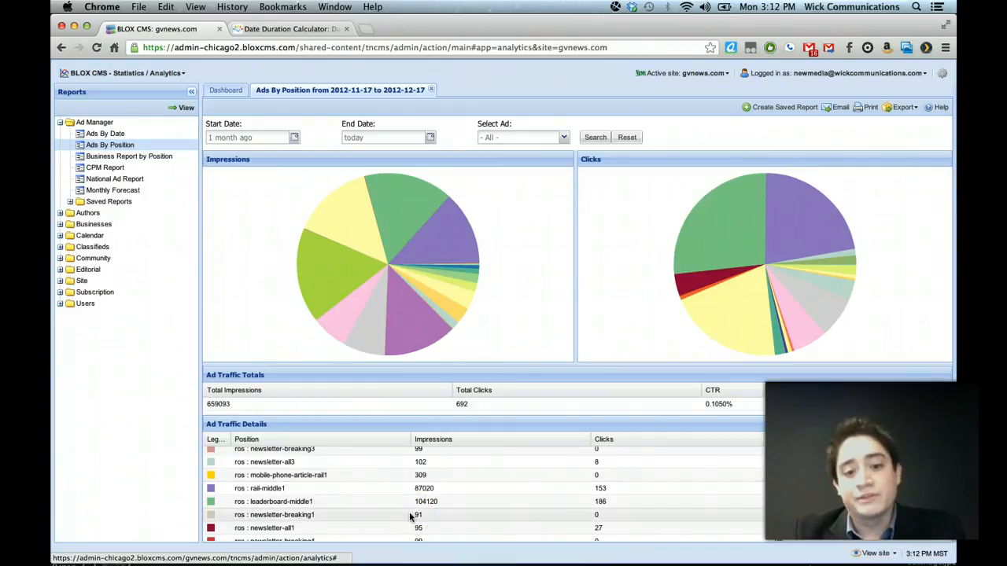
{"action": "scroll", "coordinate": [413, 515], "scroll_direction": "down", "scroll_amount": 1}
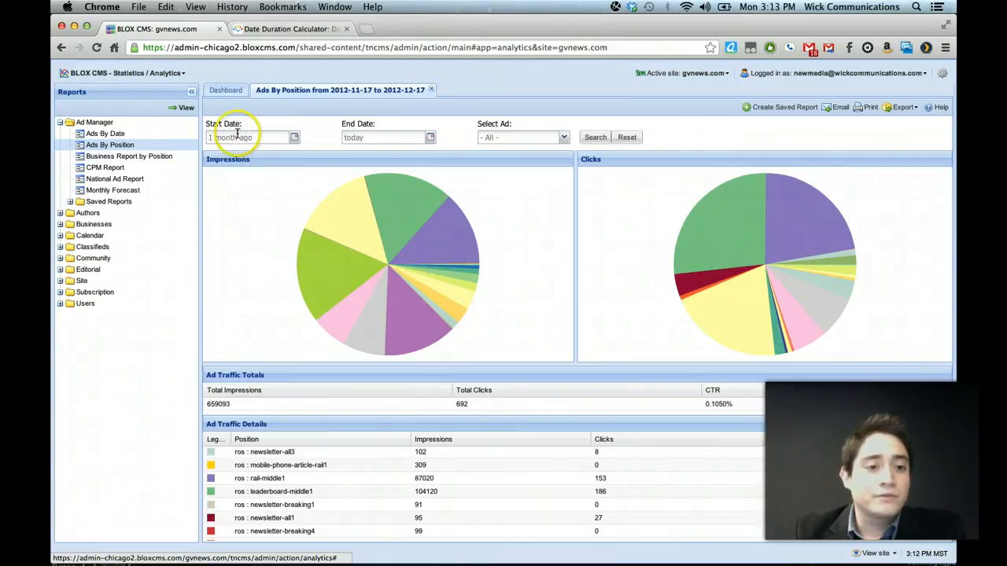
Step: Set the report's start date to Nov 1, 2012, rerun it, and review the traffic details by position
{"action": "left_click", "coordinate": [294, 139]}
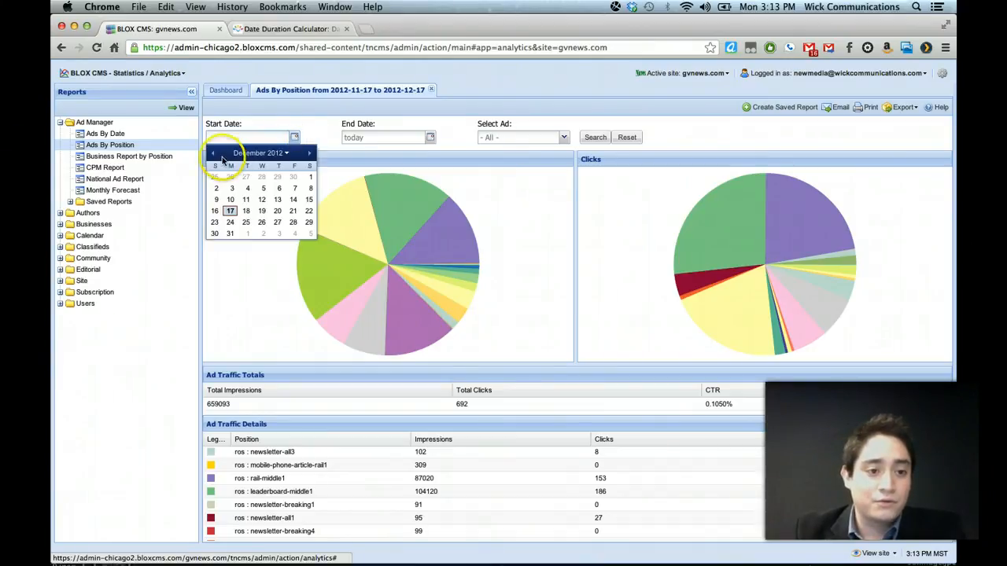
{"action": "left_click", "coordinate": [214, 154]}
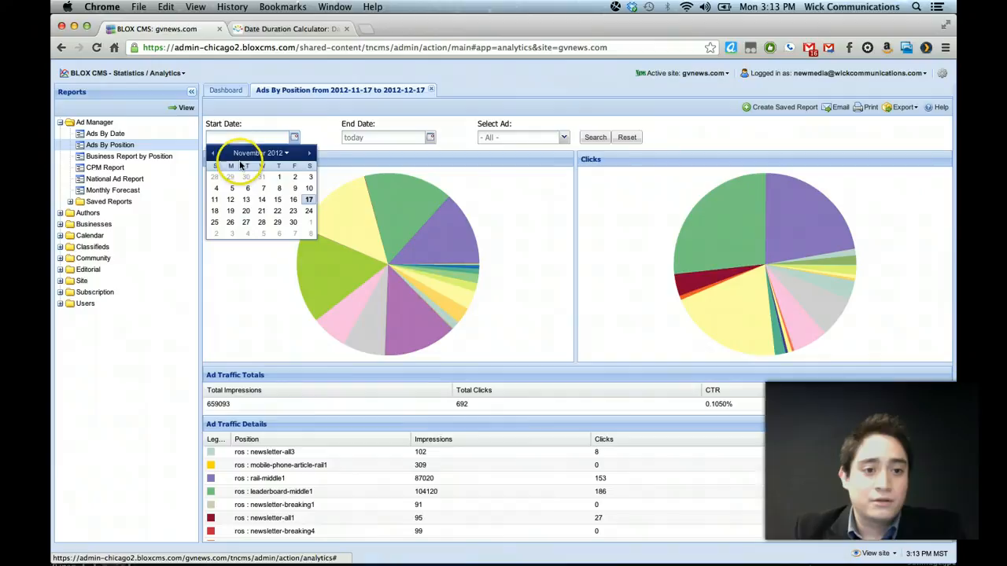
{"action": "left_click", "coordinate": [277, 177]}
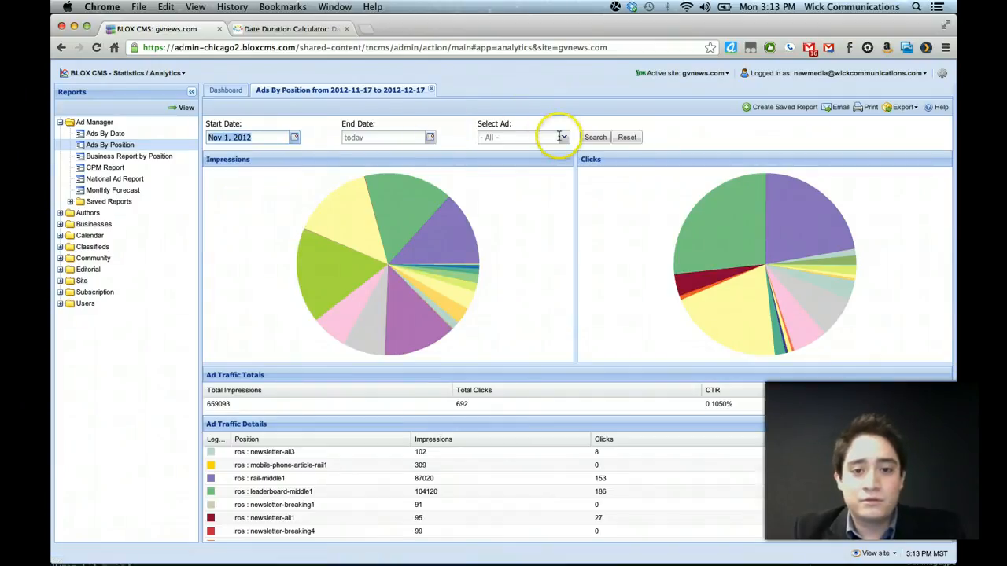
{"action": "left_click", "coordinate": [597, 138]}
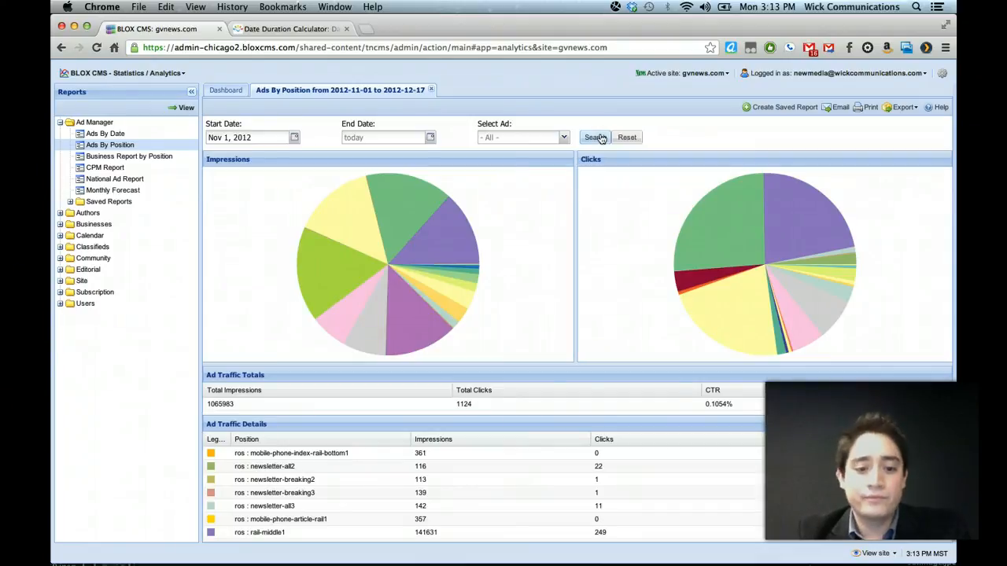
{"action": "scroll", "coordinate": [543, 484], "scroll_direction": "down", "scroll_amount": 5}
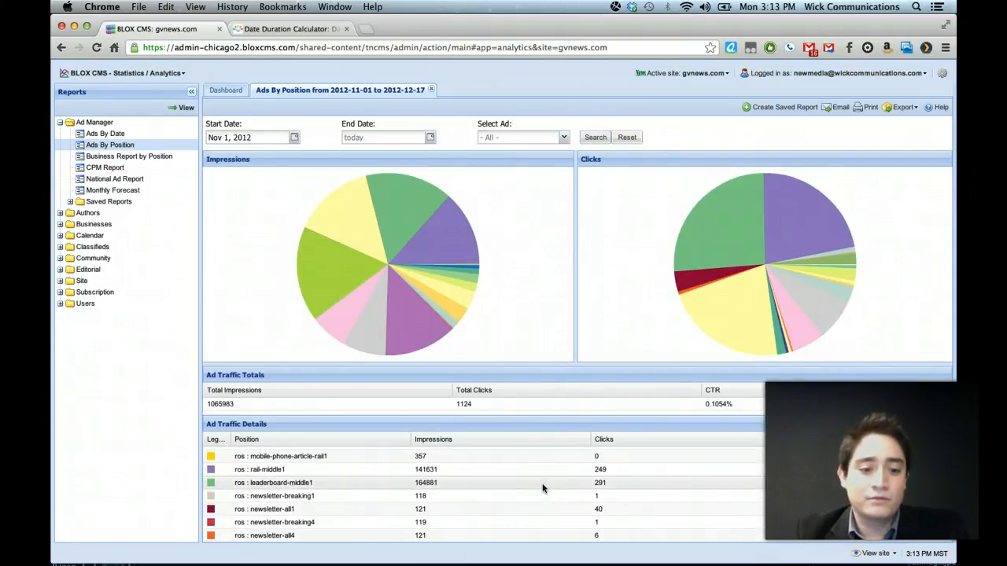
{"action": "left_click", "coordinate": [501, 484]}
{"action": "left_click", "coordinate": [396, 252]}
Step: Run the Ads By Position report for Oct 1, 2012 through Oct 31, 2012 and check the leaderboard and in-story positions
{"action": "left_click", "coordinate": [294, 138]}
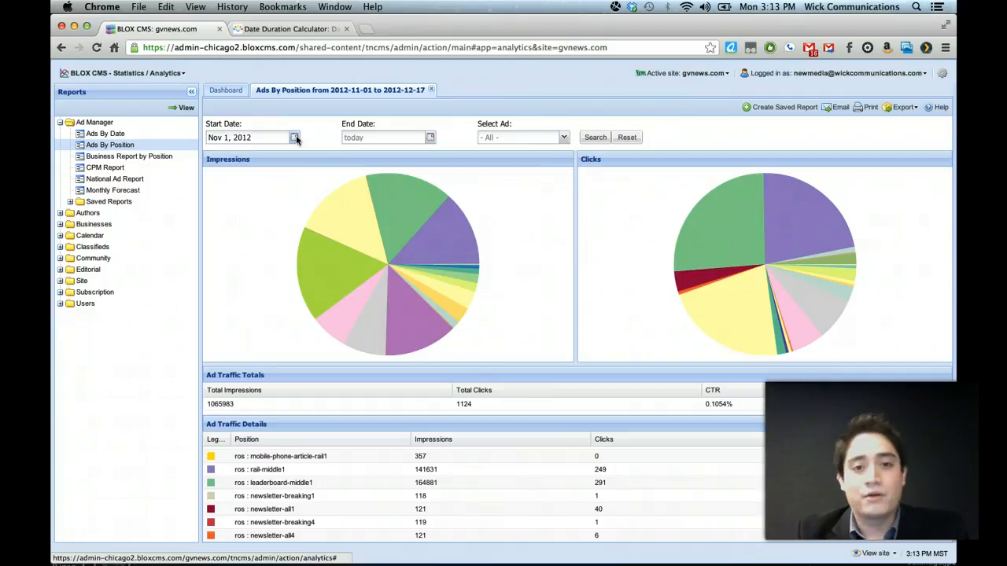
{"action": "left_click", "coordinate": [295, 138]}
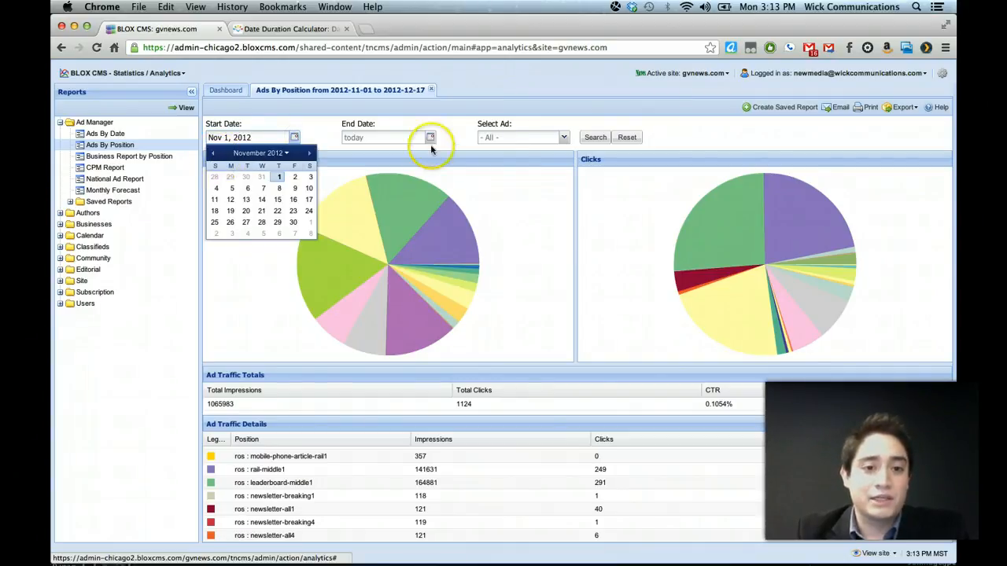
{"action": "left_click", "coordinate": [214, 154]}
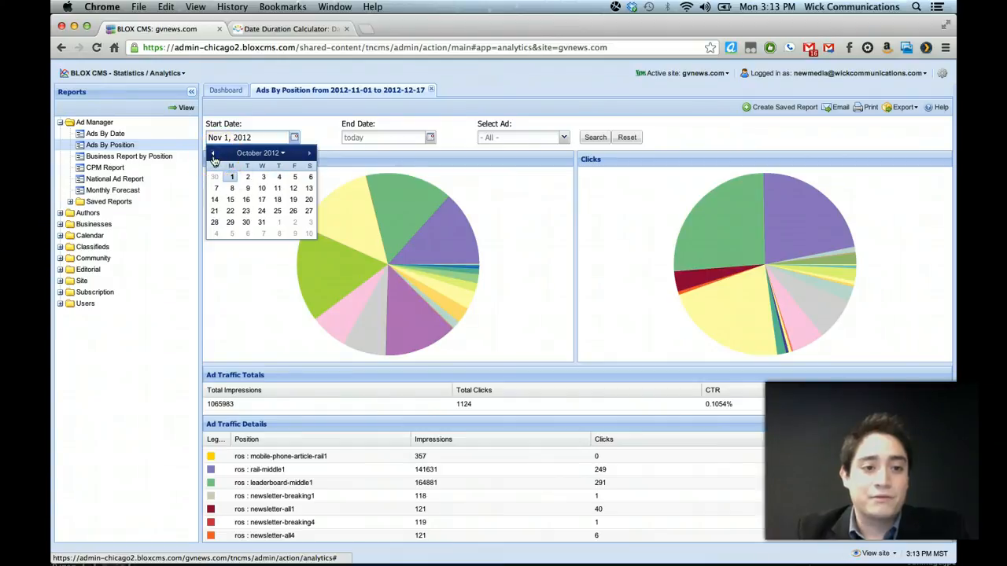
{"action": "left_click", "coordinate": [232, 177]}
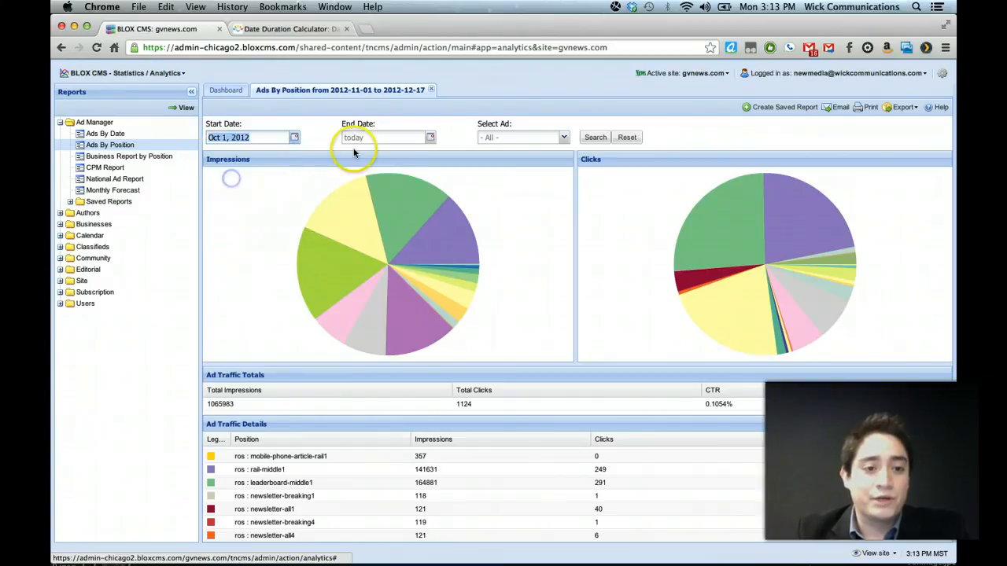
{"action": "left_click", "coordinate": [429, 137]}
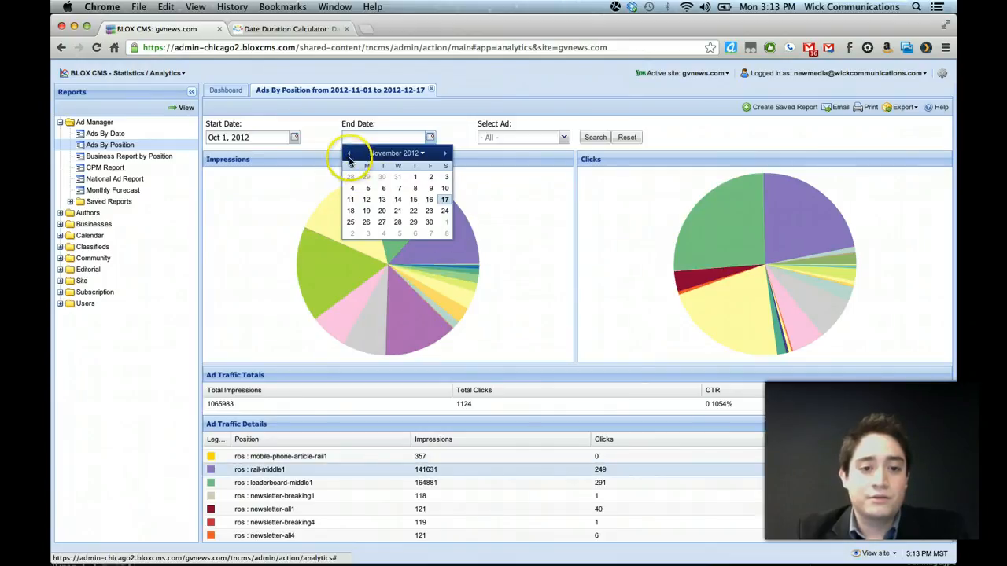
{"action": "left_click", "coordinate": [350, 155]}
{"action": "left_click", "coordinate": [397, 223]}
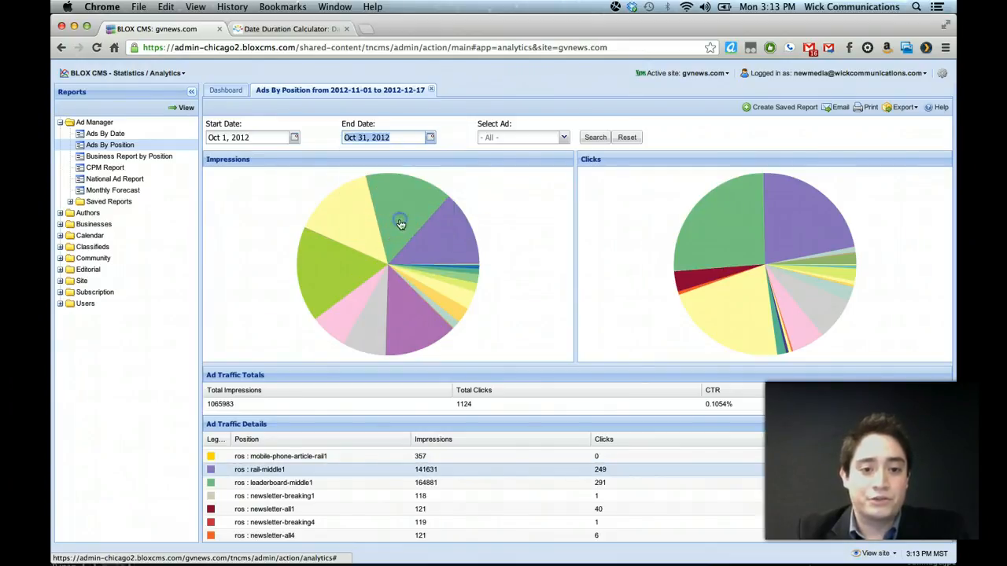
{"action": "left_click", "coordinate": [588, 142]}
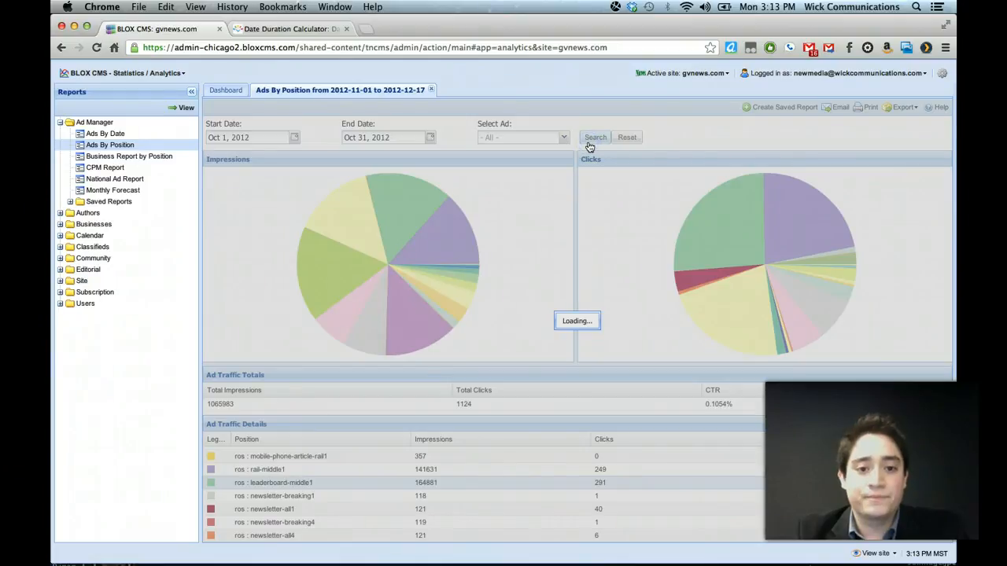
{"action": "scroll", "coordinate": [532, 511], "scroll_direction": "down", "scroll_amount": 2}
{"action": "scroll", "coordinate": [503, 508], "scroll_direction": "up", "scroll_amount": 1}
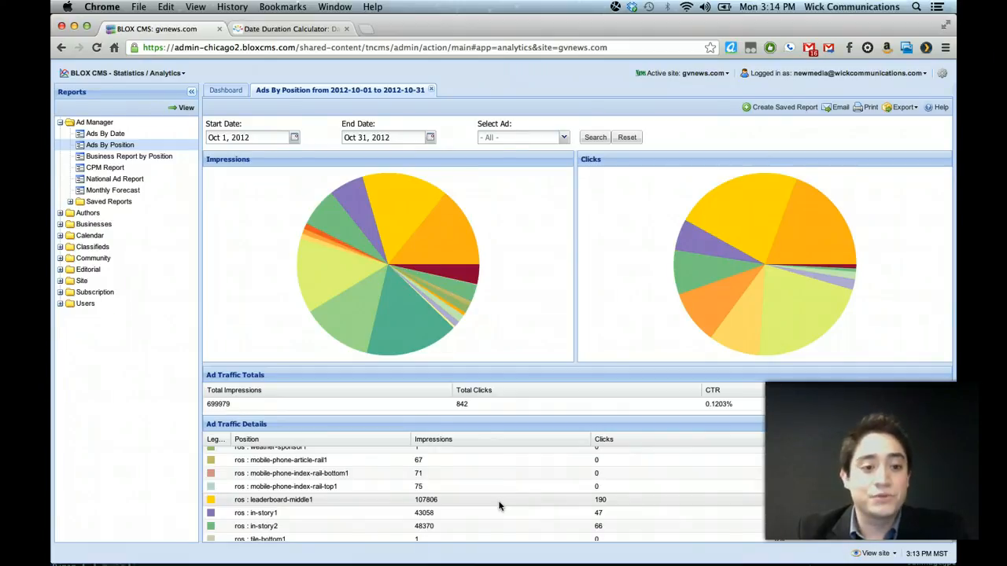
Step: Extend the report's end date to Dec 17, 2012, rerun it, and find the leaderboard-middle1 position in the details
{"action": "left_click", "coordinate": [432, 139]}
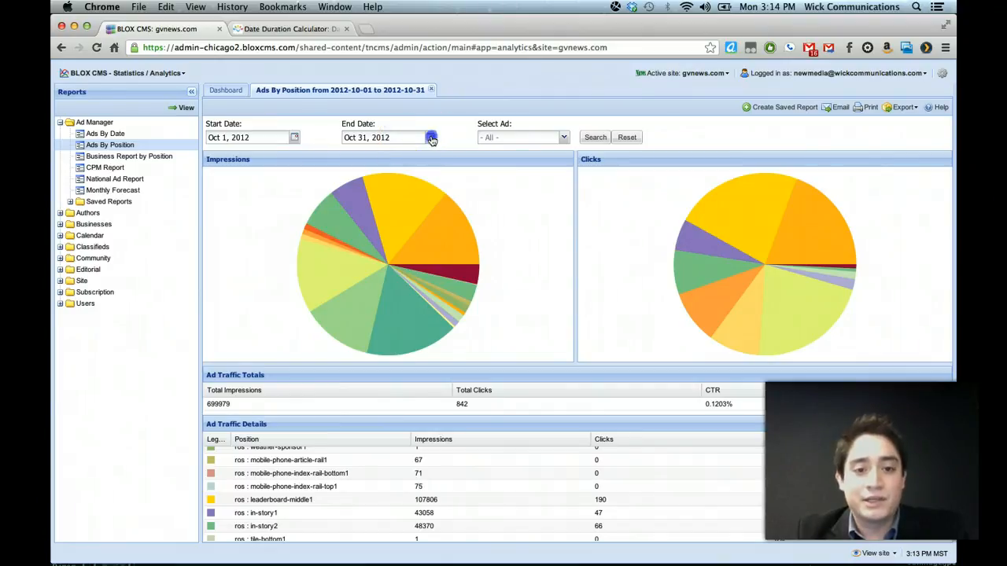
{"action": "left_click", "coordinate": [447, 154]}
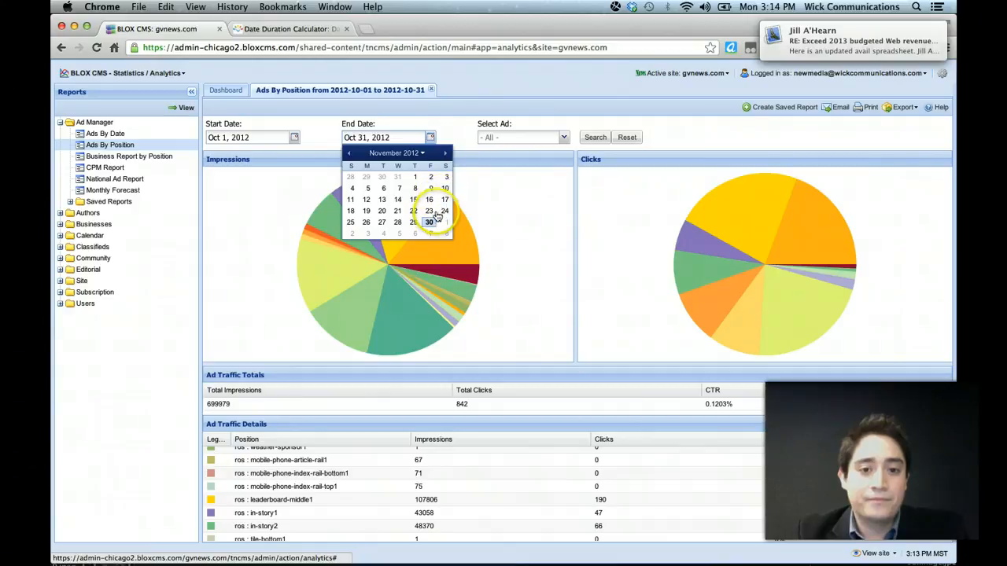
{"action": "left_click", "coordinate": [448, 154]}
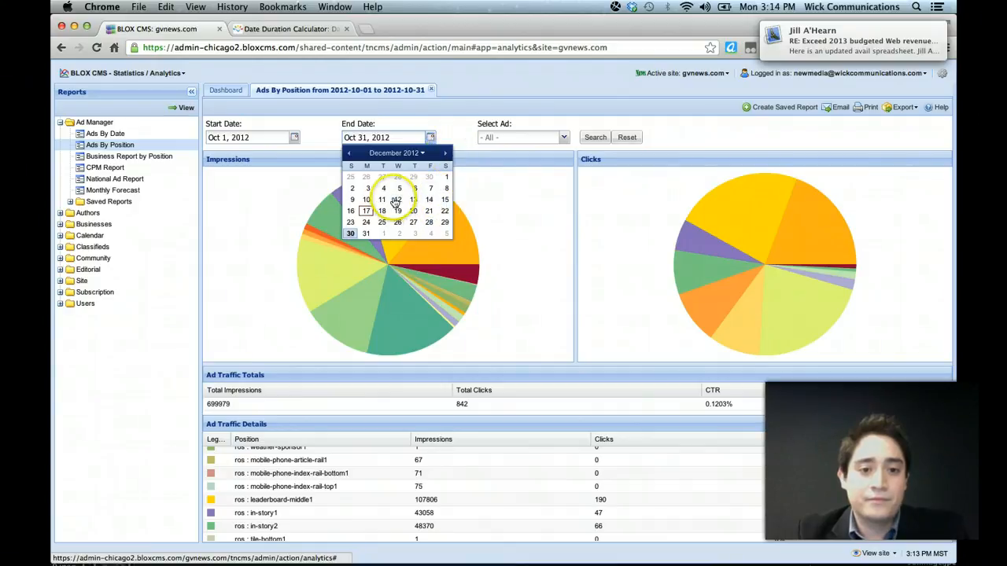
{"action": "left_click", "coordinate": [366, 210]}
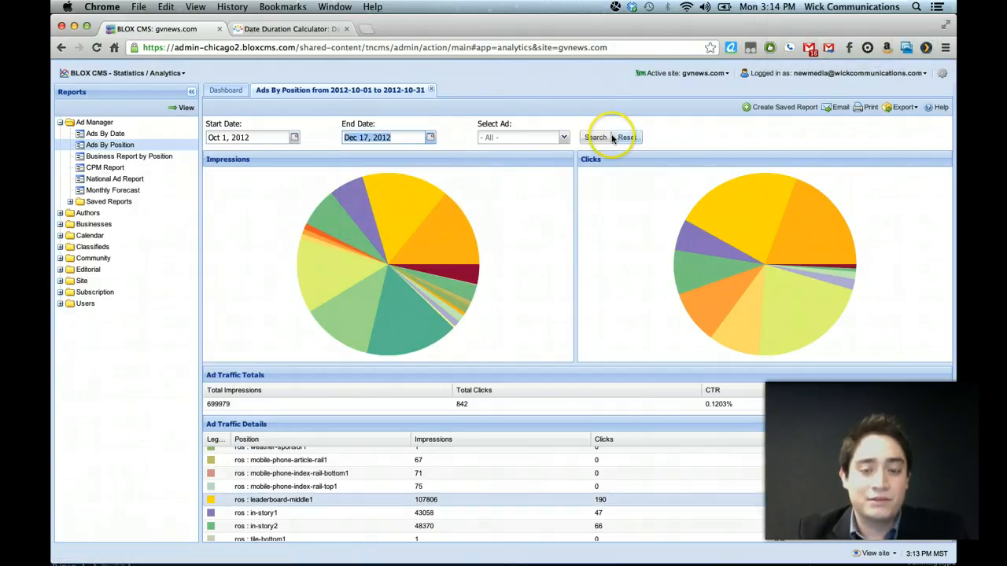
{"action": "left_click", "coordinate": [596, 137]}
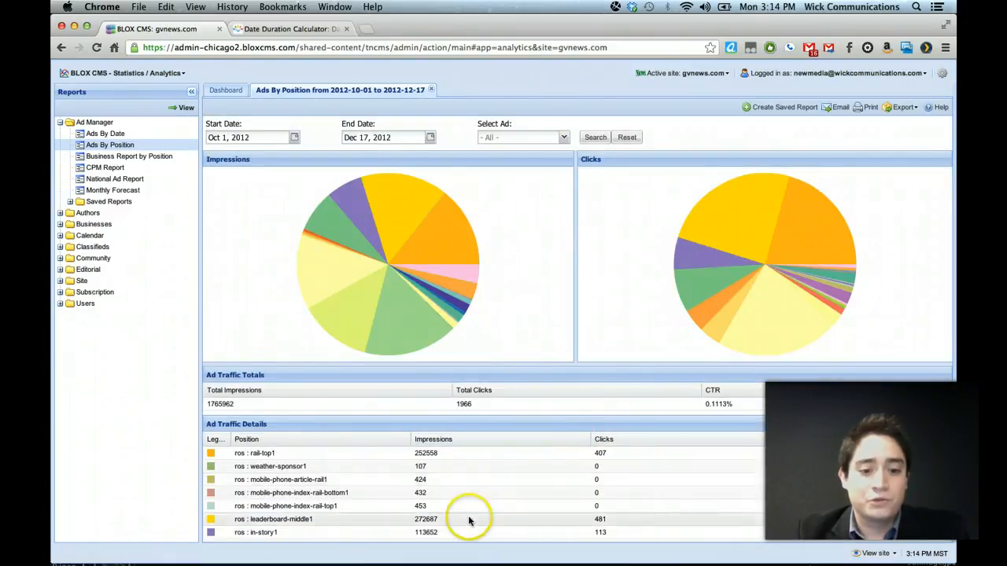
{"action": "scroll", "coordinate": [470, 519], "scroll_direction": "down", "scroll_amount": 2}
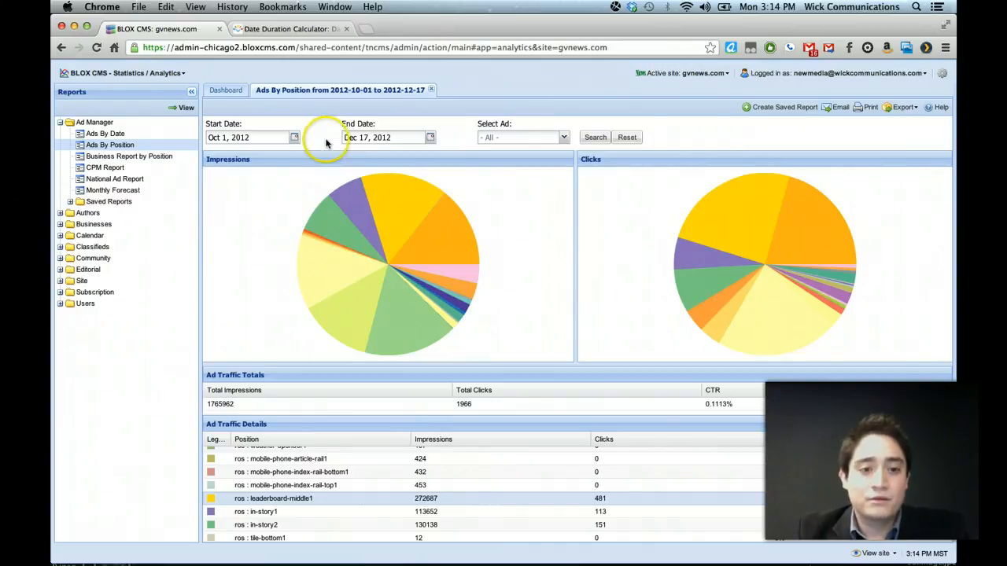
Step: Examine the report's date range and compare the impressions of the leaderboard-middle1, in-story1 and in-story2 positions
{"action": "left_click", "coordinate": [294, 138]}
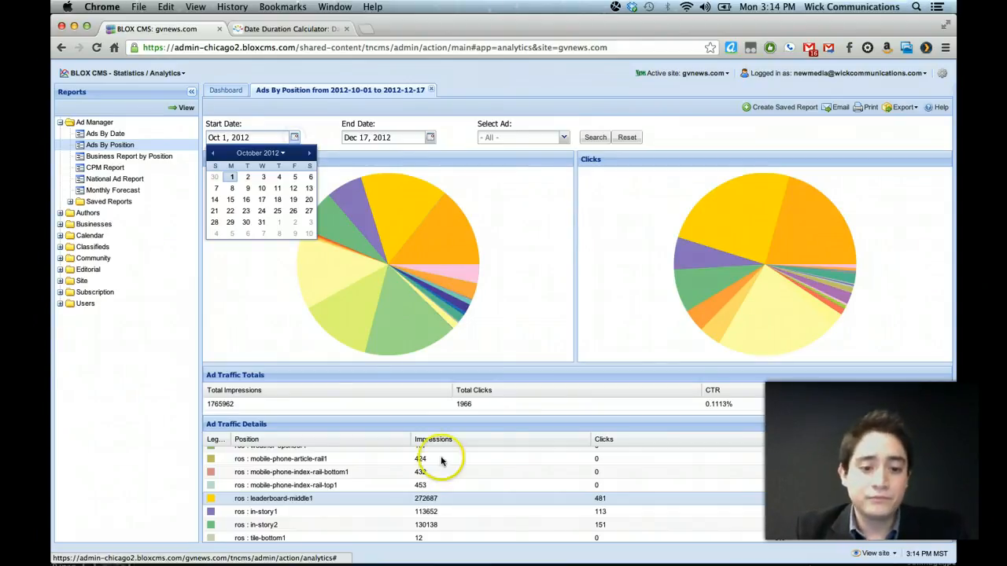
{"action": "left_click", "coordinate": [293, 135]}
{"action": "left_click", "coordinate": [294, 136]}
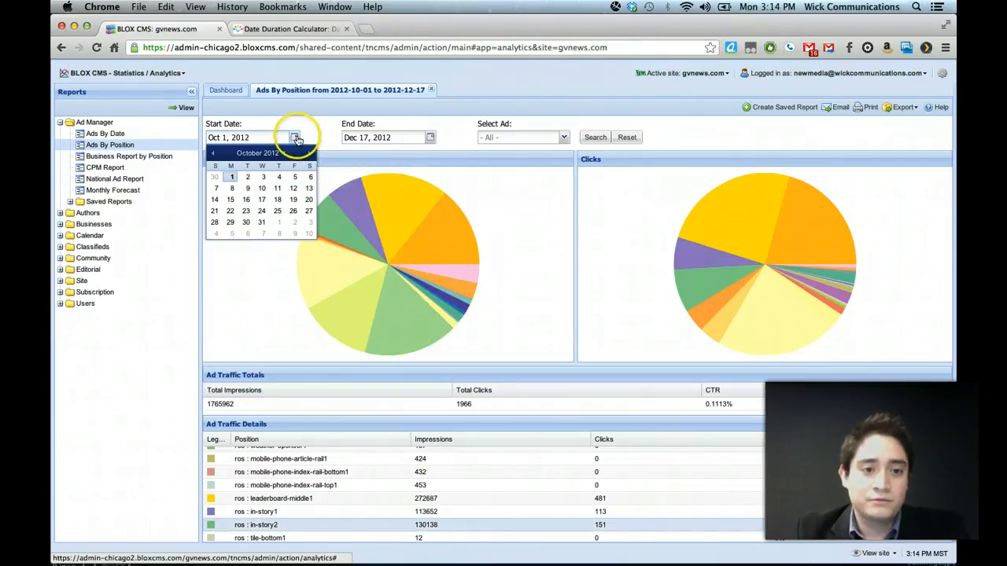
{"action": "left_click", "coordinate": [318, 126]}
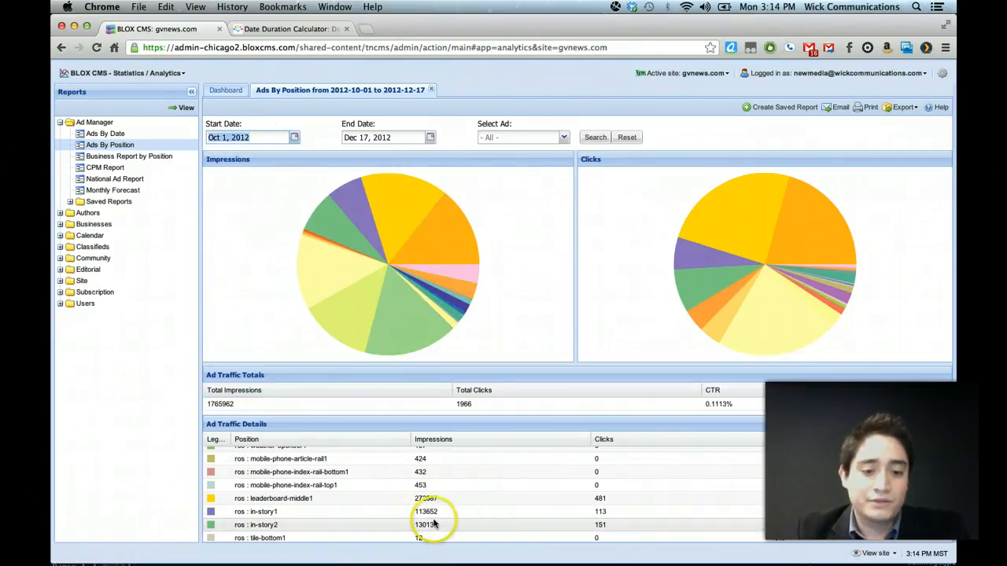
{"action": "scroll", "coordinate": [432, 524], "scroll_direction": "down", "scroll_amount": 1}
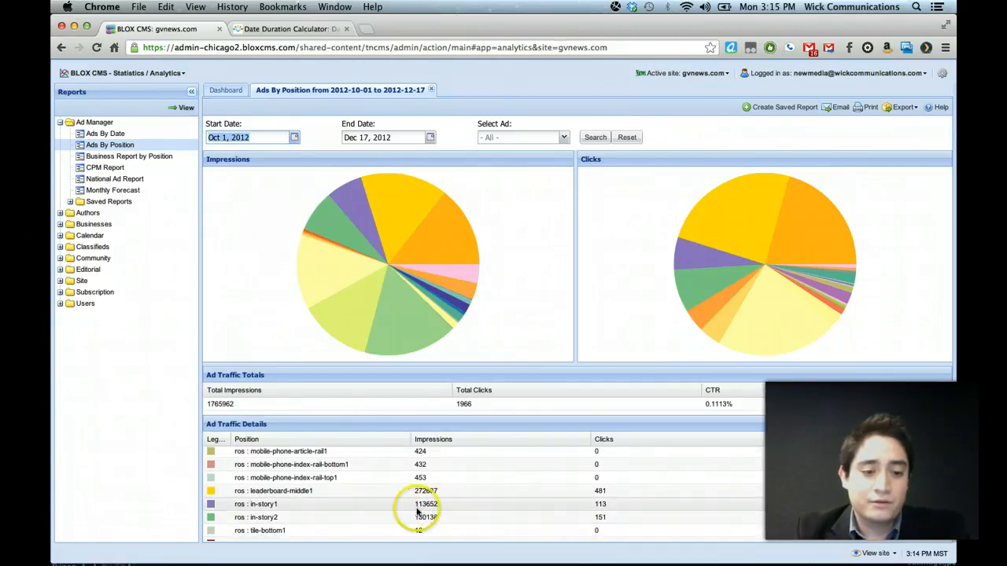
{"action": "left_click", "coordinate": [388, 494]}
{"action": "left_click", "coordinate": [288, 504]}
{"action": "left_click", "coordinate": [291, 517]}
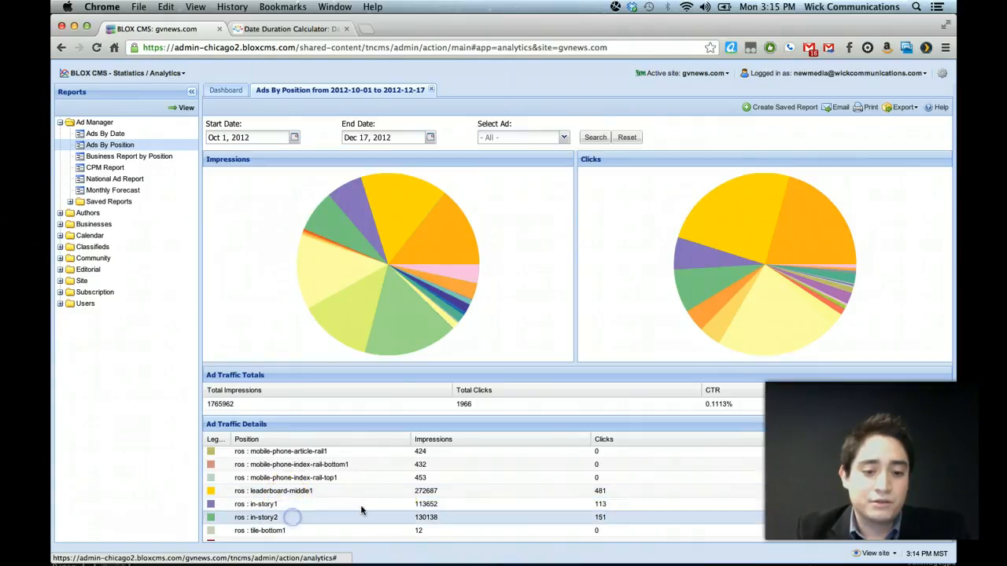
{"action": "left_click", "coordinate": [423, 508]}
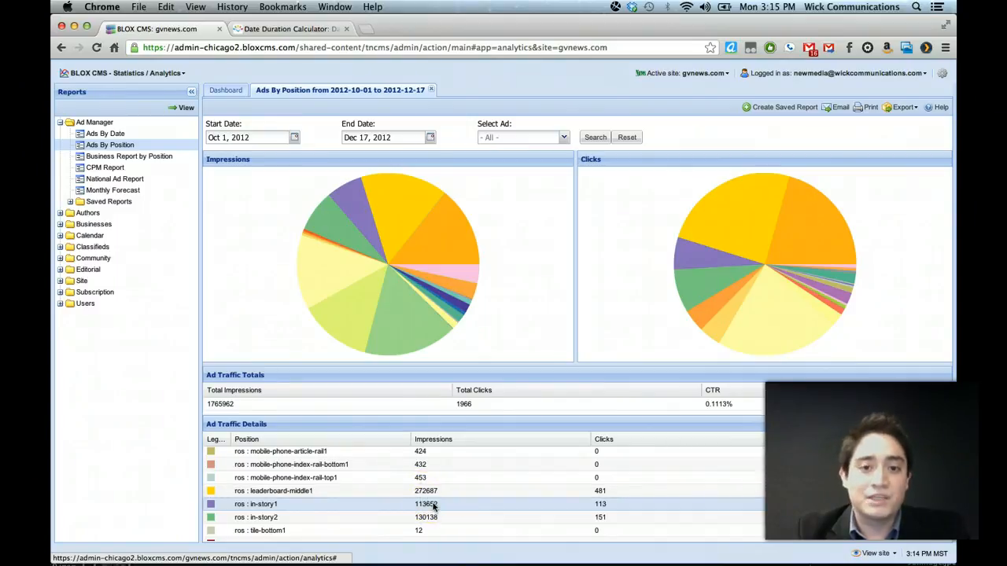
{"action": "left_click", "coordinate": [429, 509]}
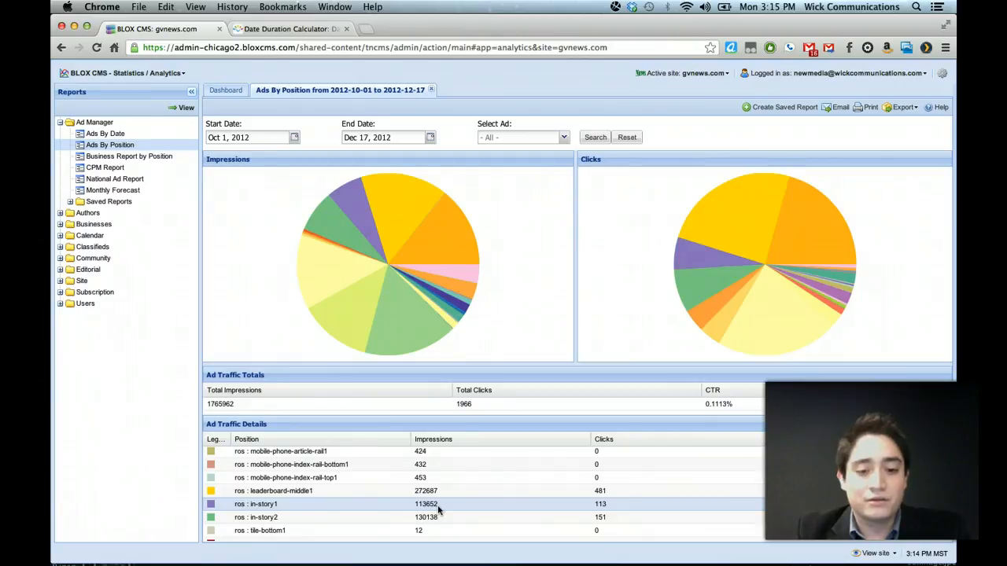
{"action": "left_click", "coordinate": [434, 492]}
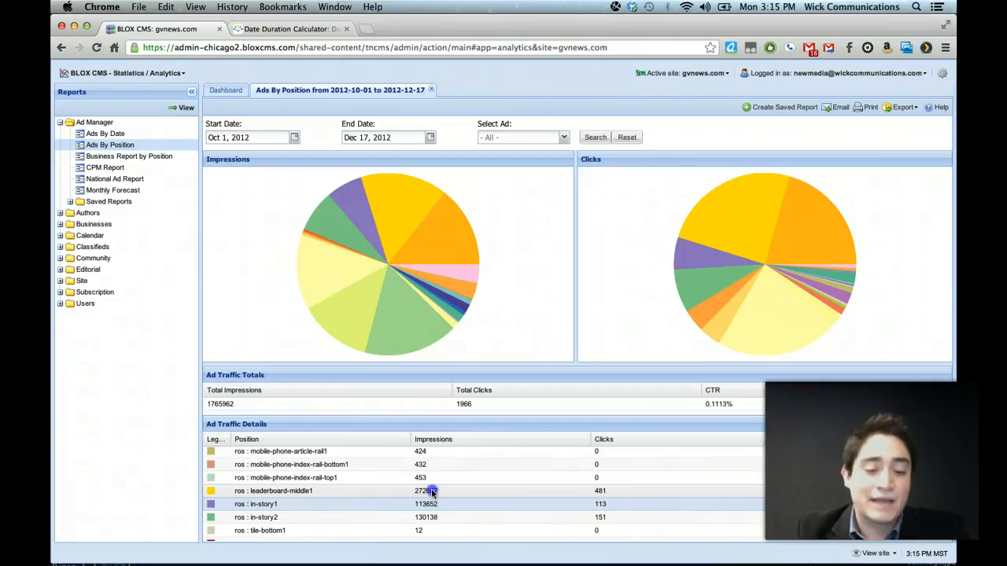
Step: Highlight the leaderboard-middle1 row, switch to the Weekly Winnings insertion order PDF in Preview, and view its line items
{"action": "left_click", "coordinate": [430, 494]}
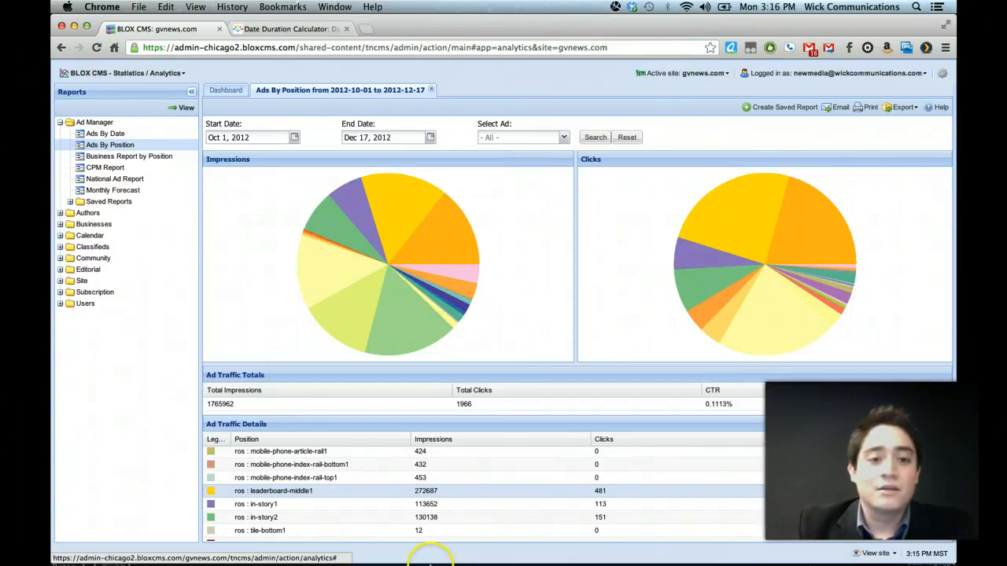
{"action": "mouse_move", "coordinate": [543, 560]}
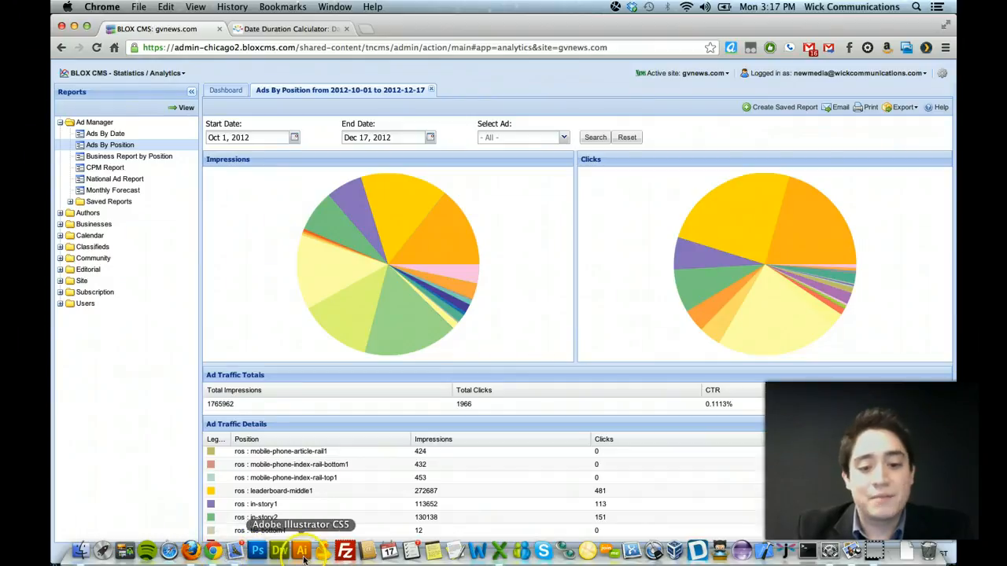
{"action": "left_click", "coordinate": [854, 551]}
{"action": "left_click_drag", "start_coordinate": [666, 299], "coordinate": [740, 306]}
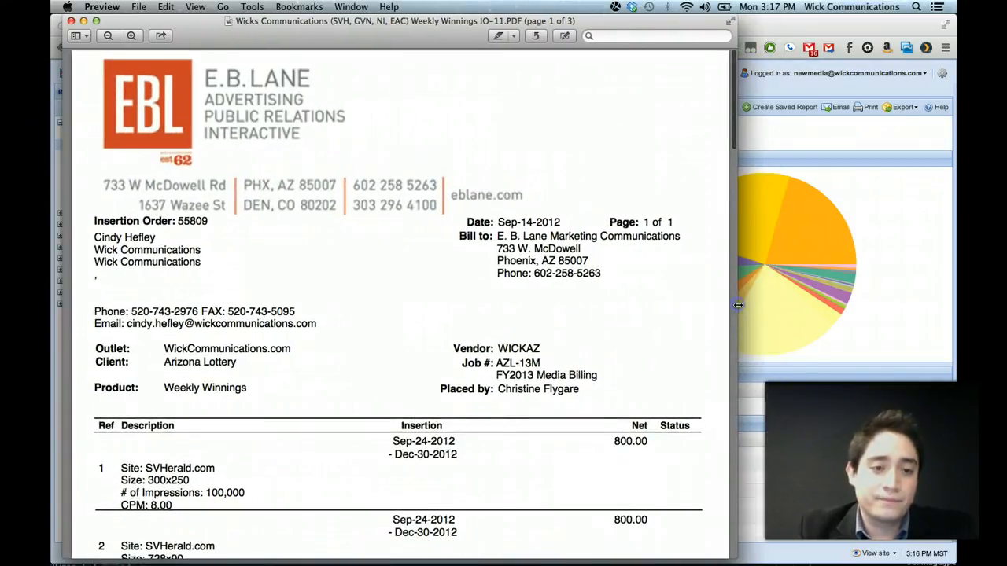
{"action": "scroll", "coordinate": [681, 359], "scroll_direction": "down", "scroll_amount": 3}
{"action": "scroll", "coordinate": [683, 363], "scroll_direction": "down", "scroll_amount": 5}
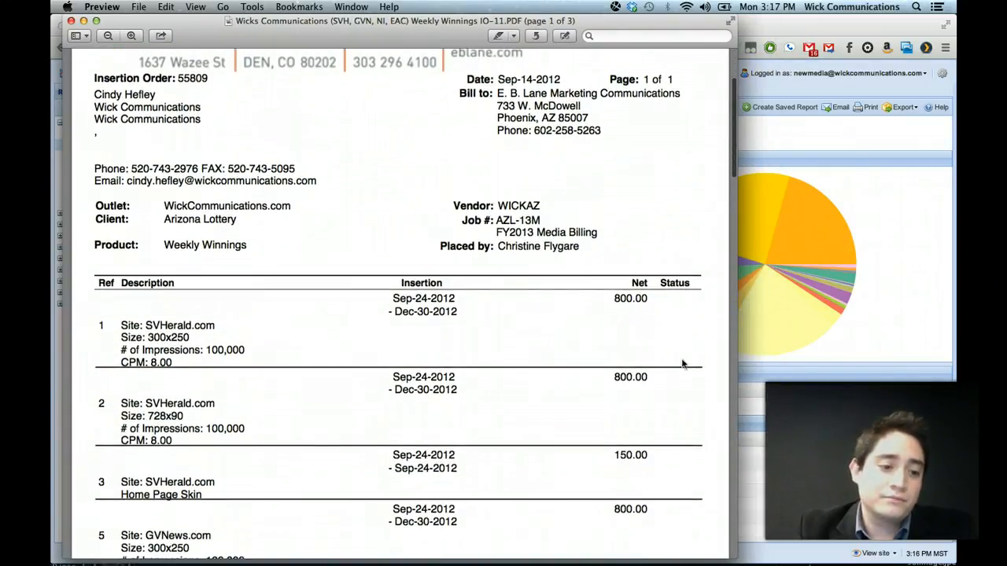
{"action": "scroll", "coordinate": [683, 364], "scroll_direction": "up", "scroll_amount": 1}
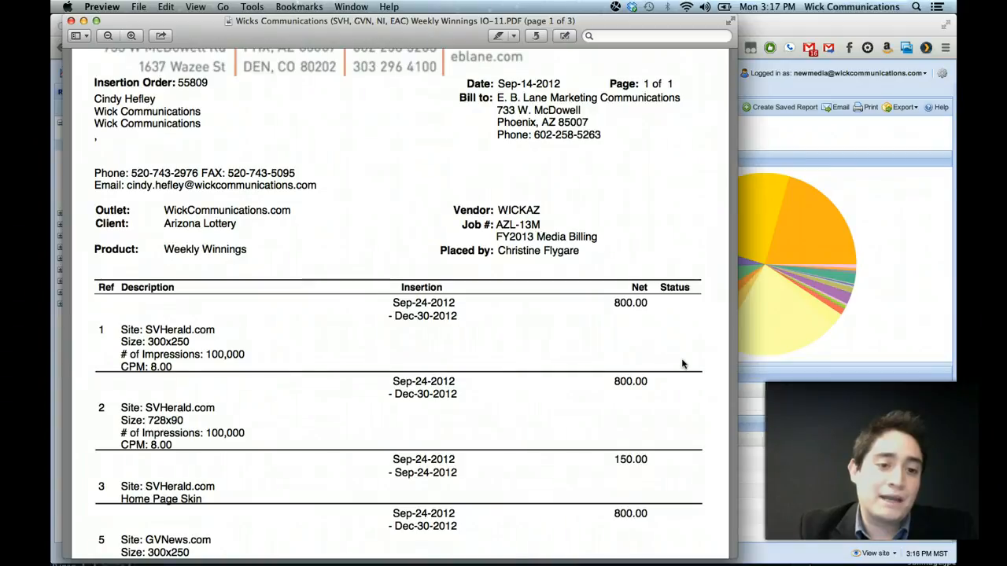
Step: Review the sites listed in the insertion order, from the SVHerald.com items down to the first GVNews.com item
{"action": "left_click_drag", "start_coordinate": [145, 331], "coordinate": [217, 332]}
{"action": "scroll", "coordinate": [219, 334], "scroll_direction": "down", "scroll_amount": 6}
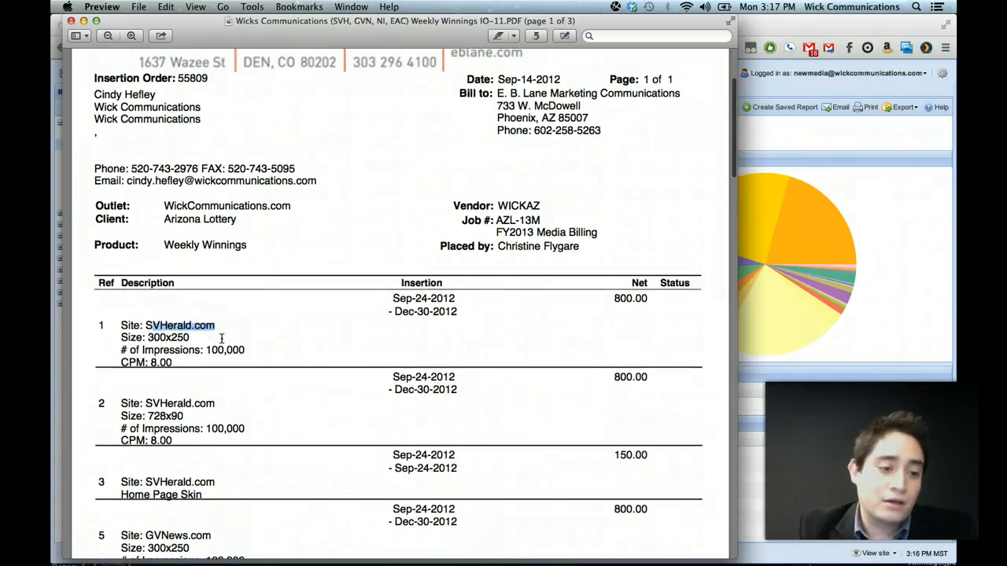
{"action": "scroll", "coordinate": [221, 338], "scroll_direction": "down", "scroll_amount": 3}
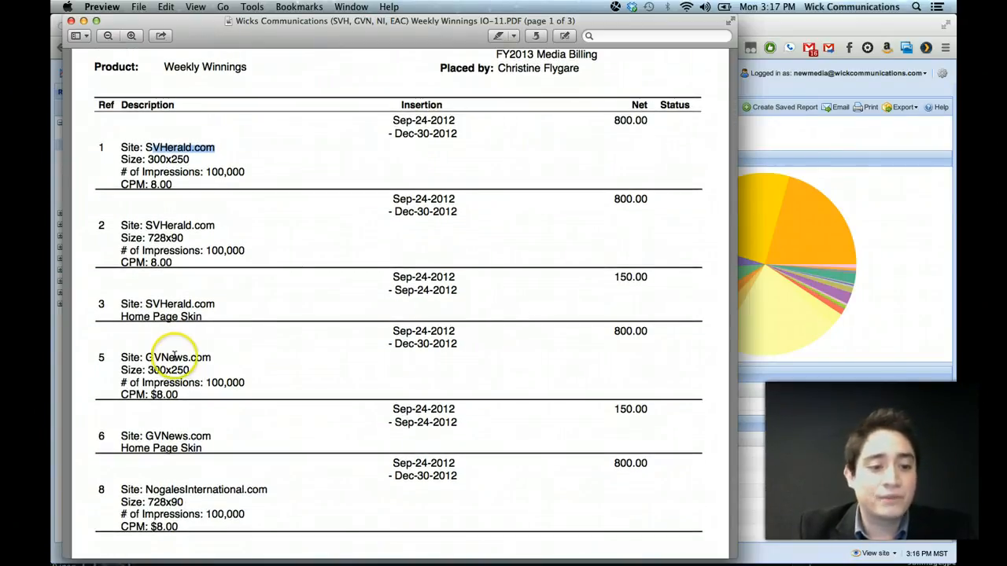
{"action": "left_click_drag", "start_coordinate": [118, 359], "coordinate": [212, 356]}
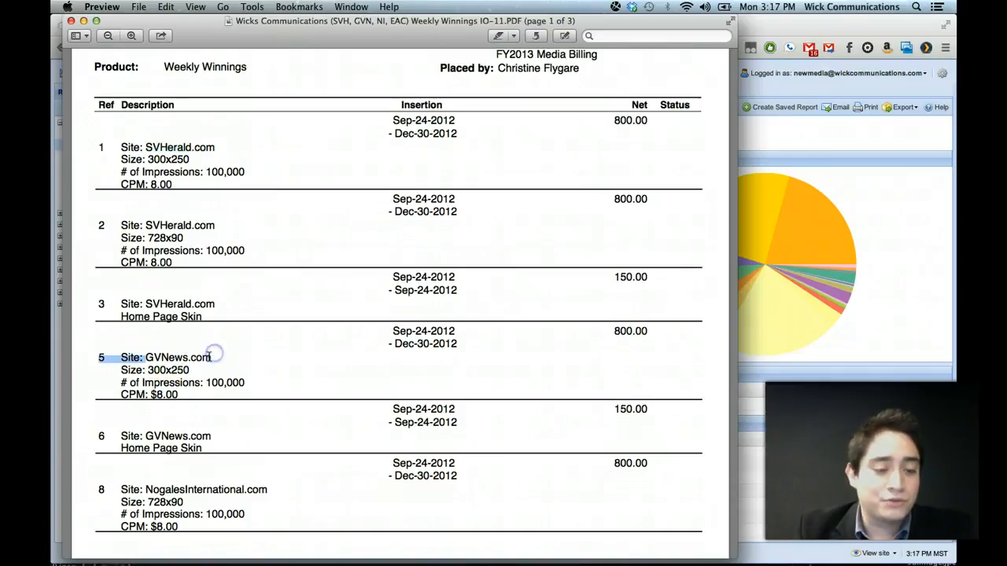
{"action": "scroll", "coordinate": [213, 354], "scroll_direction": "down", "scroll_amount": 2}
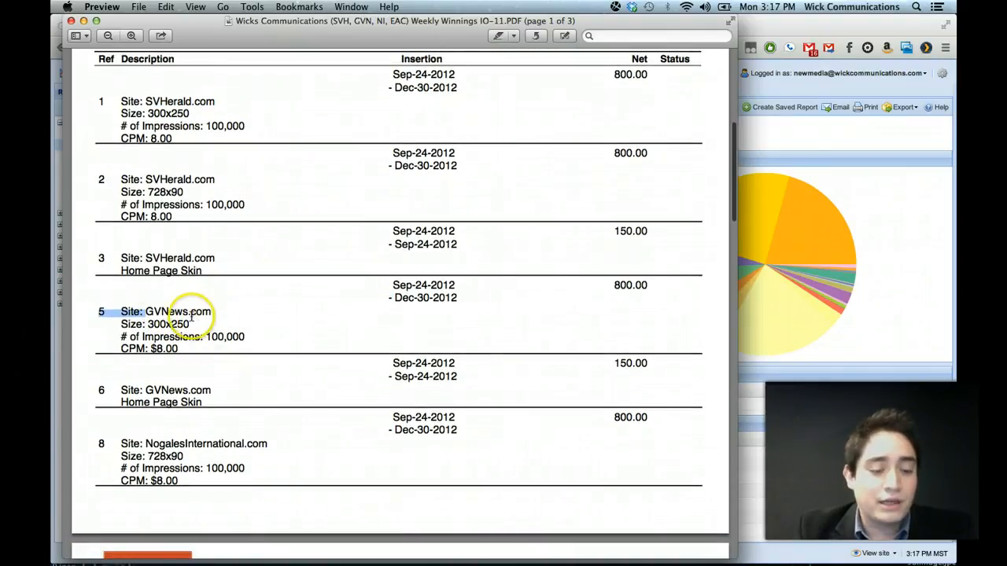
Step: Check the ad size and ordered impressions of the GVNews.com 300x250 line item, as well as the GVNews.com home page skin item
{"action": "left_click", "coordinate": [178, 315]}
{"action": "left_click_drag", "start_coordinate": [146, 325], "coordinate": [201, 324]}
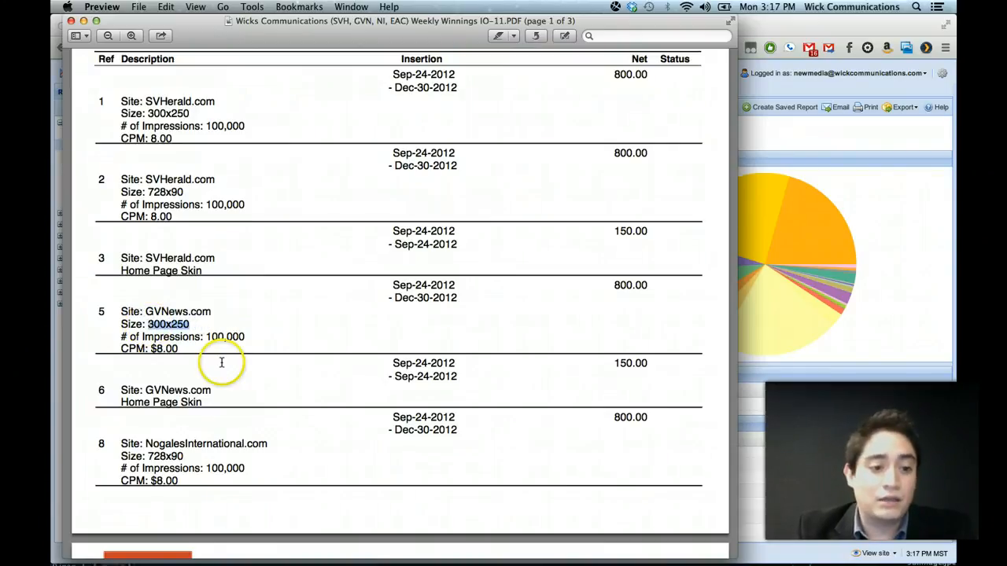
{"action": "left_click", "coordinate": [237, 405]}
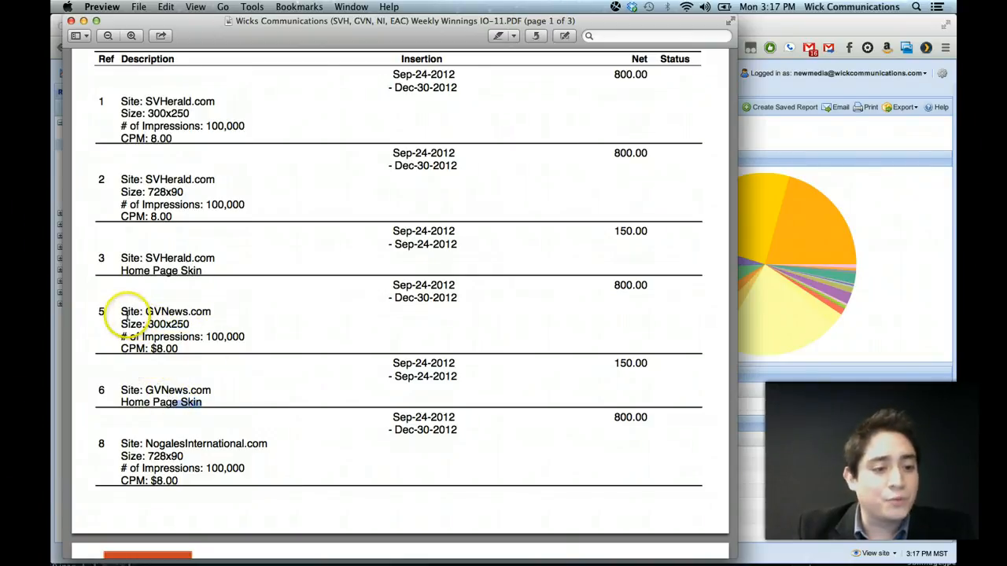
{"action": "left_click_drag", "start_coordinate": [125, 314], "coordinate": [222, 352]}
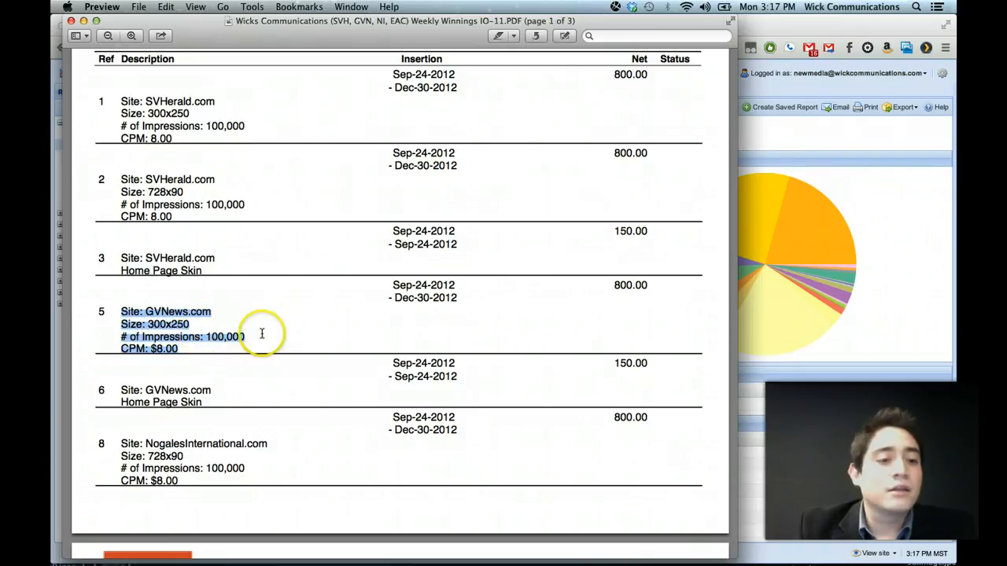
{"action": "scroll", "coordinate": [268, 333], "scroll_direction": "up", "scroll_amount": 1}
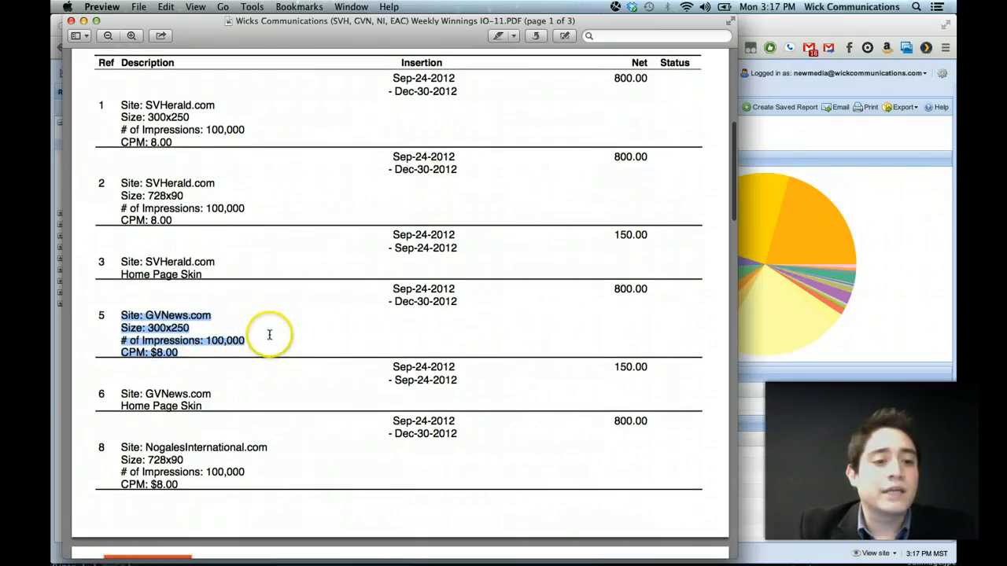
{"action": "left_click", "coordinate": [222, 340]}
{"action": "left_click_drag", "start_coordinate": [208, 340], "coordinate": [263, 338]}
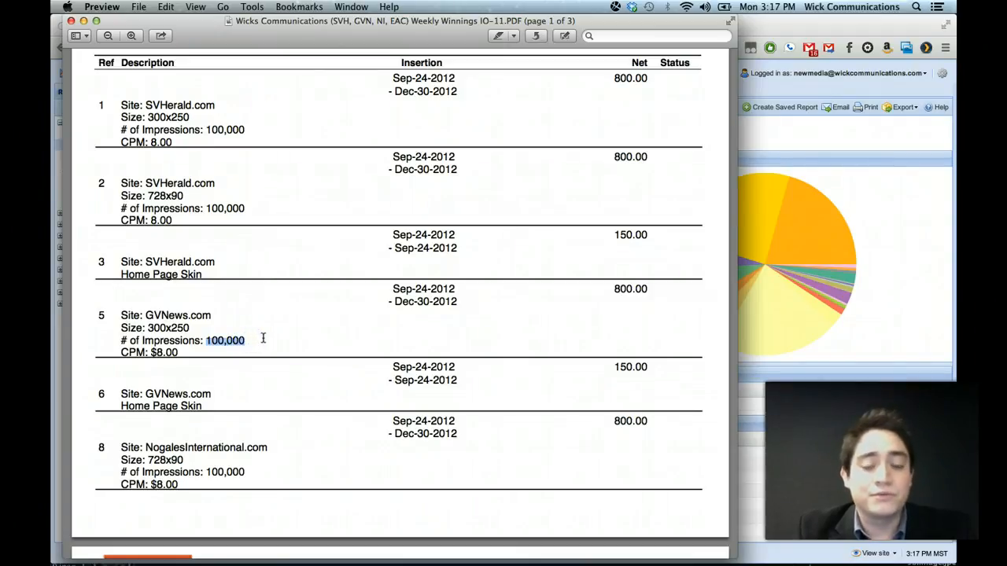
Step: Examine the insertion dates of the GVNews.com 300x250 line item together with its impressions and ad size
{"action": "left_click_drag", "start_coordinate": [417, 291], "coordinate": [464, 295]}
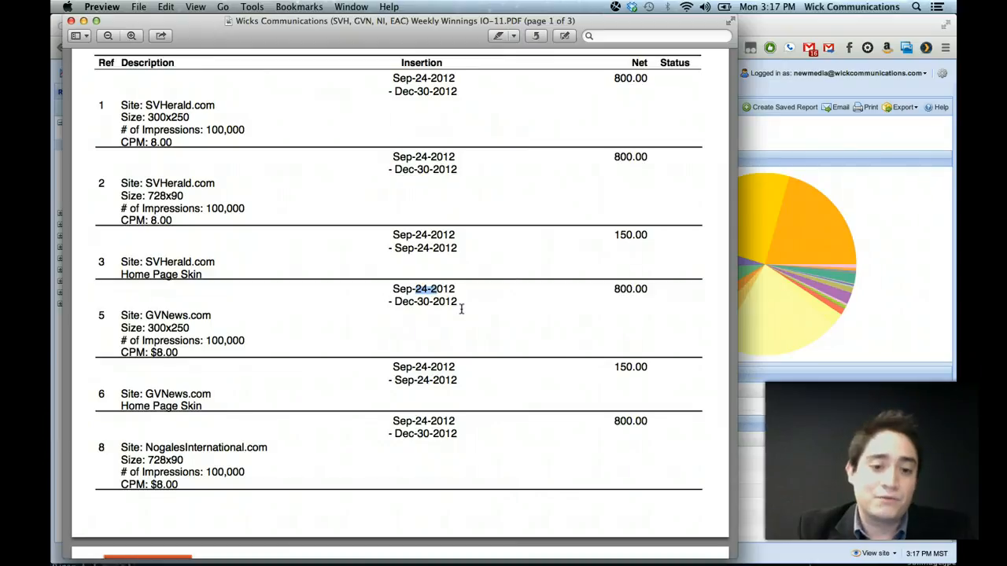
{"action": "scroll", "coordinate": [503, 300], "scroll_direction": "down", "scroll_amount": 2}
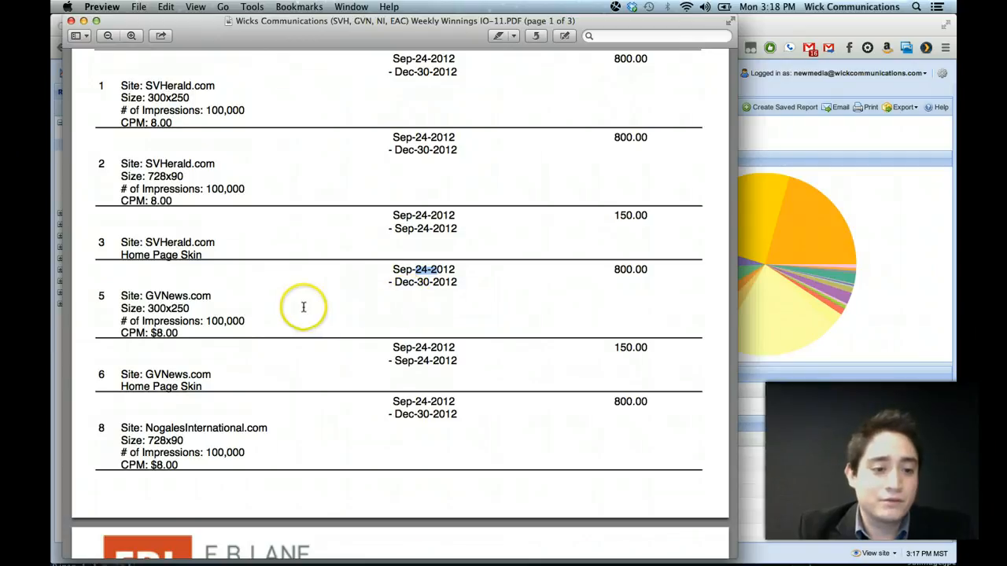
{"action": "left_click_drag", "start_coordinate": [393, 269], "coordinate": [468, 281]}
{"action": "left_click_drag", "start_coordinate": [206, 320], "coordinate": [280, 320]}
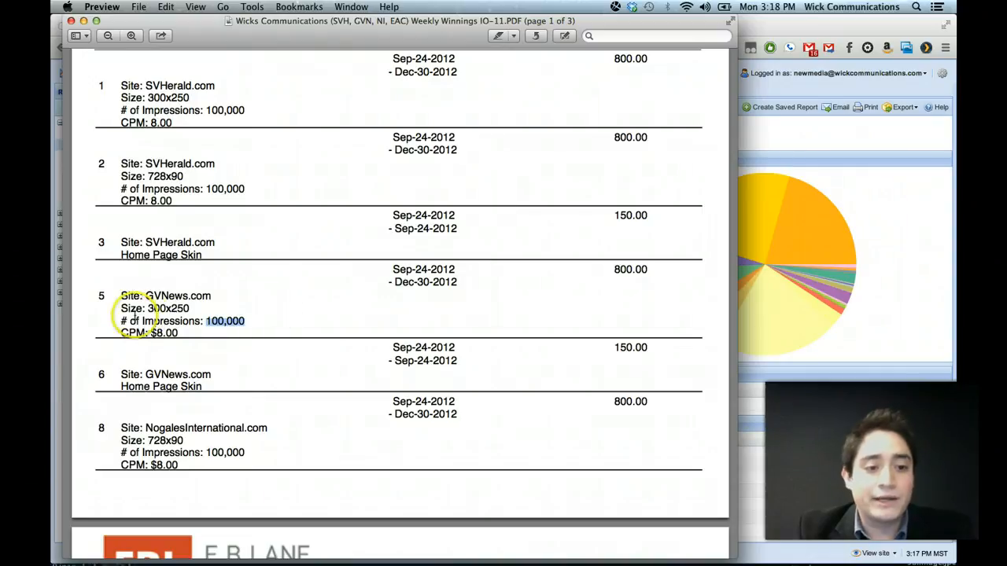
{"action": "left_click_drag", "start_coordinate": [147, 308], "coordinate": [219, 311]}
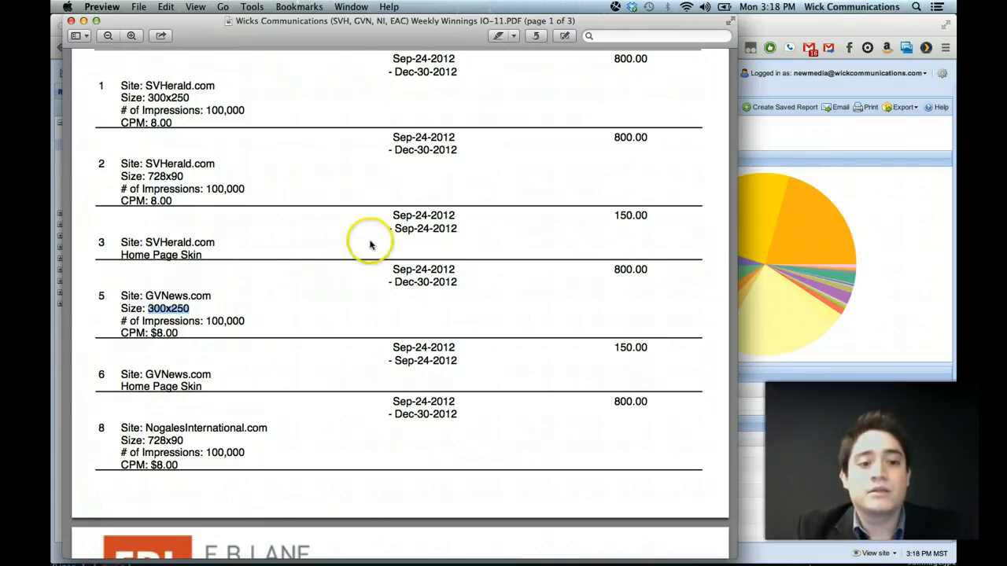
Step: Switch to Chrome and open gvnews.com in a new tab
{"action": "left_click", "coordinate": [832, 390]}
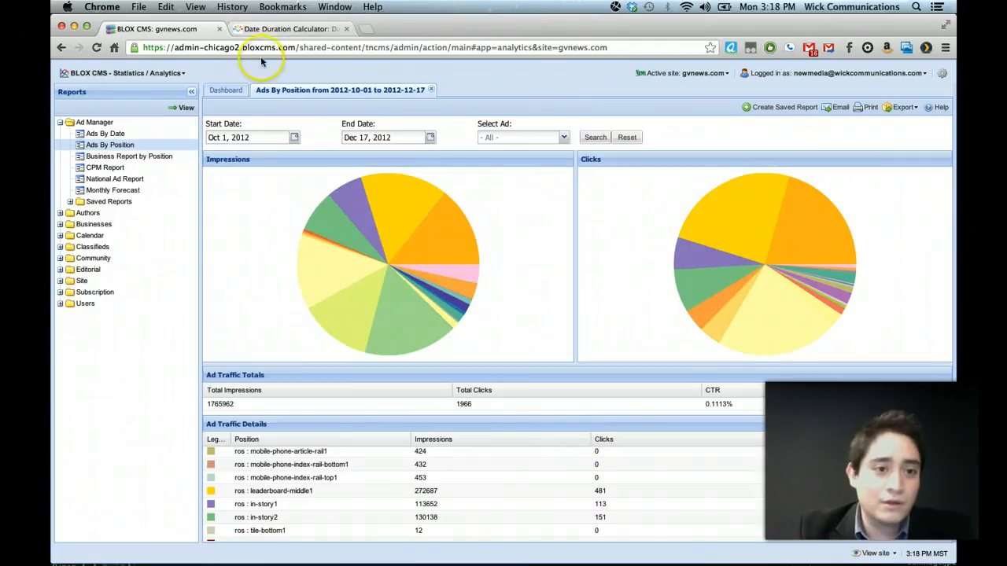
{"action": "left_click", "coordinate": [369, 29]}
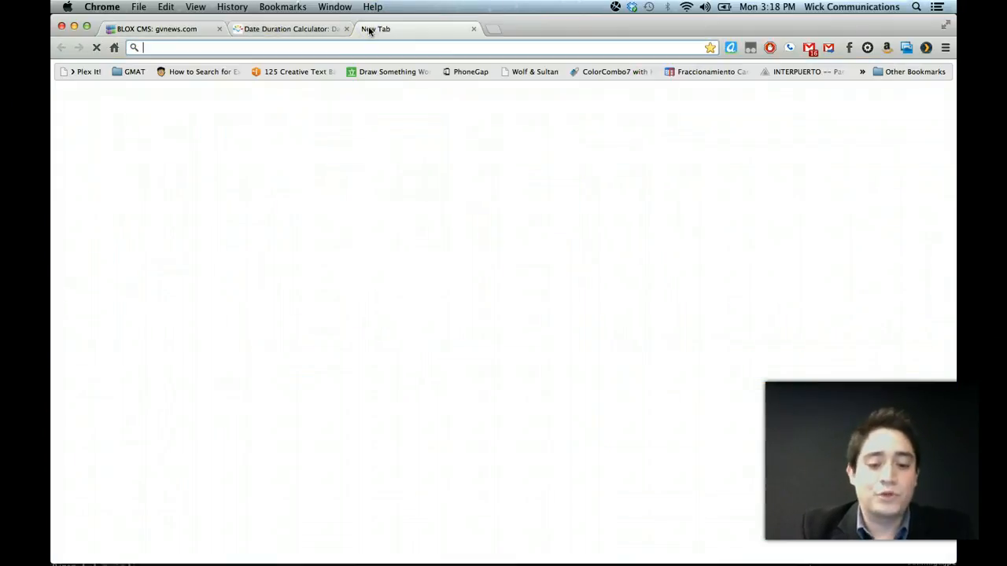
{"action": "type", "text": "gvnews.com"}
{"action": "key", "text": "Return"}
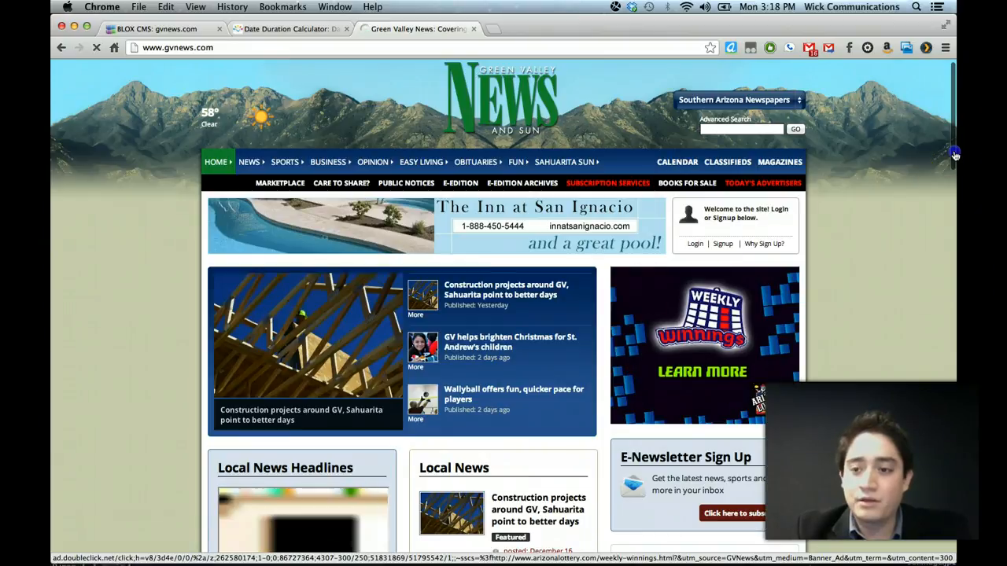
Step: Look over the ad positions on the Green Valley News home page, including the Weekly Winnings ad beside the top stories
{"action": "scroll", "coordinate": [954, 152], "scroll_direction": "up", "scroll_amount": 1}
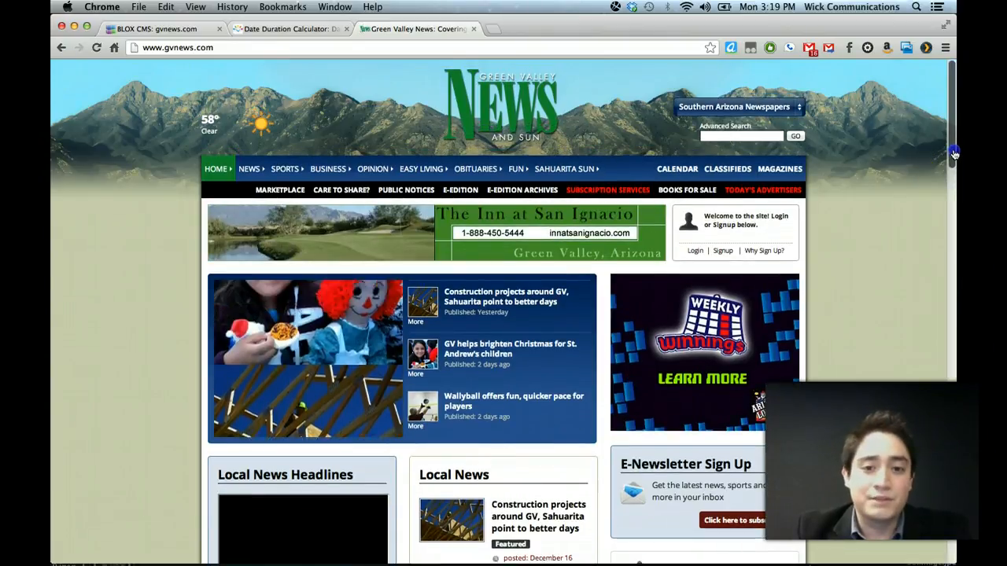
{"action": "left_click_drag", "start_coordinate": [955, 153], "coordinate": [956, 336]}
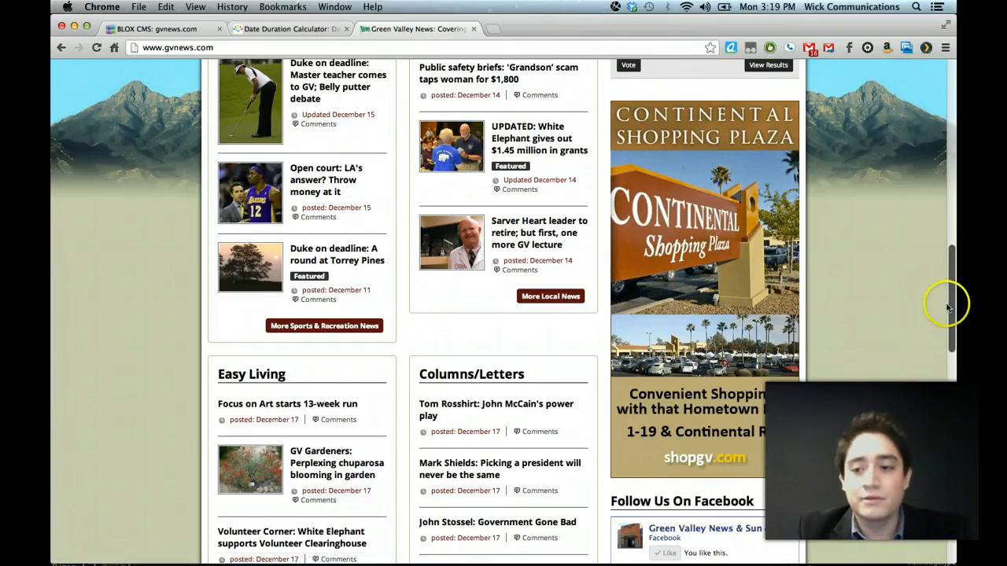
{"action": "left_click_drag", "start_coordinate": [951, 307], "coordinate": [941, 247]}
{"action": "scroll", "coordinate": [941, 247], "scroll_direction": "down", "scroll_amount": 3}
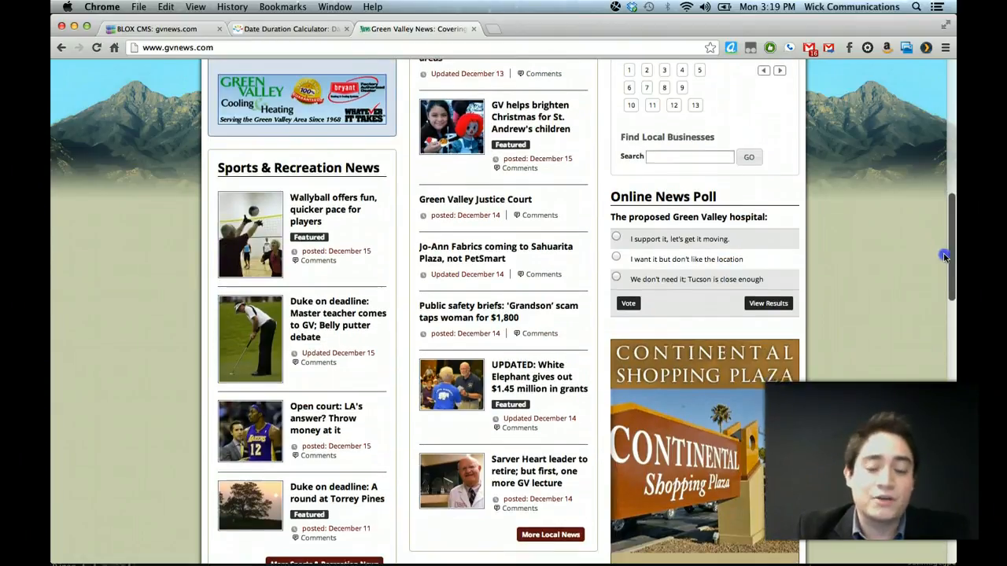
{"action": "scroll", "coordinate": [947, 225], "scroll_direction": "up", "scroll_amount": 8}
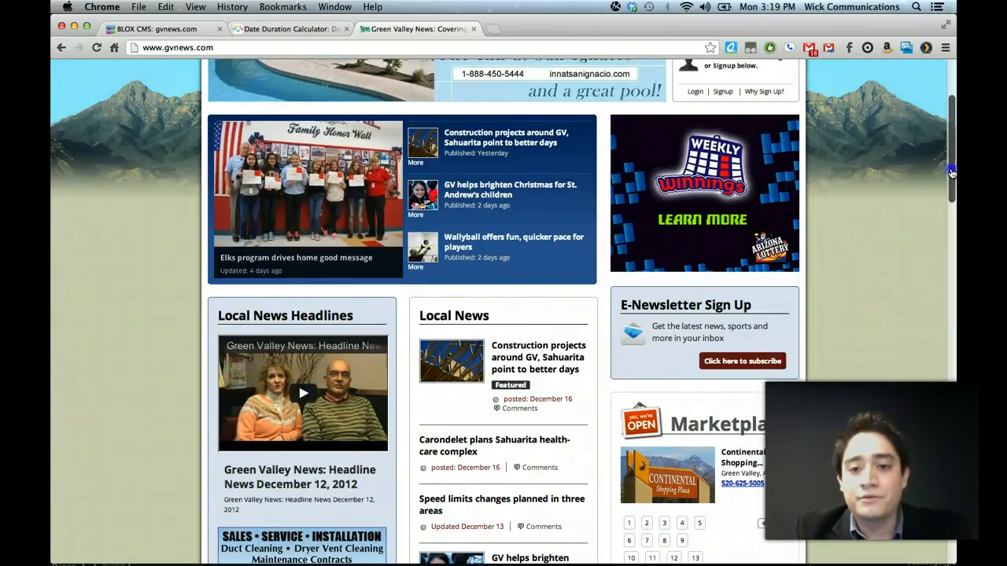
{"action": "mouse_move", "coordinate": [951, 172]}
{"action": "left_mouse_down"}
{"action": "mouse_move", "coordinate": [952, 186]}
{"action": "mouse_move", "coordinate": [950, 169]}
{"action": "left_mouse_up"}
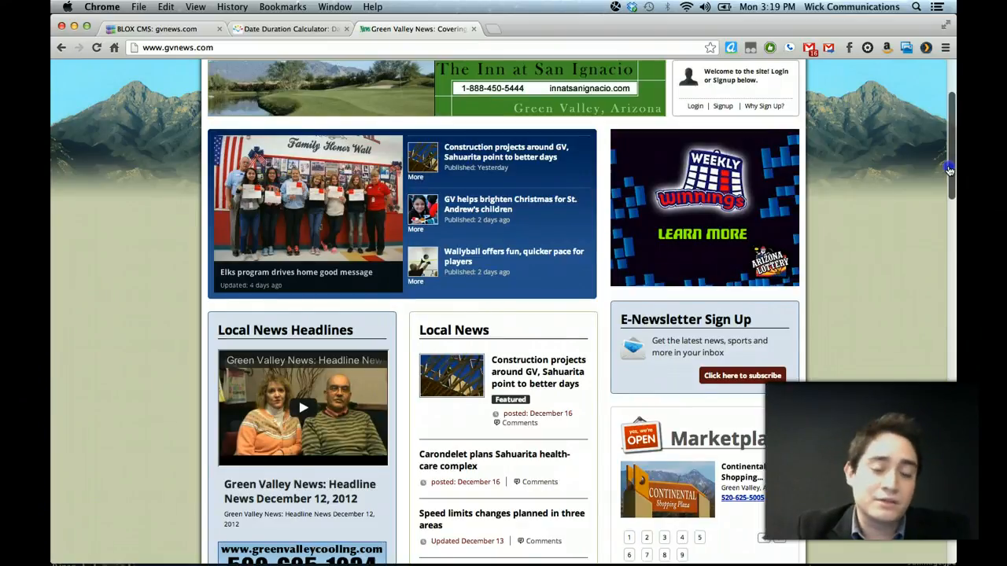
{"action": "left_click_drag", "start_coordinate": [950, 169], "coordinate": [950, 174]}
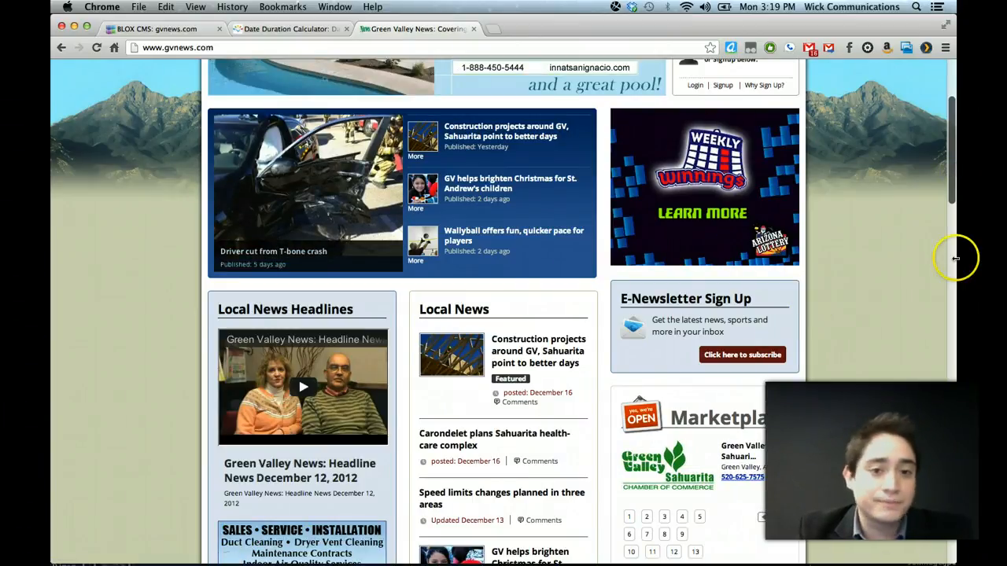
{"action": "left_click_drag", "start_coordinate": [952, 200], "coordinate": [953, 197]}
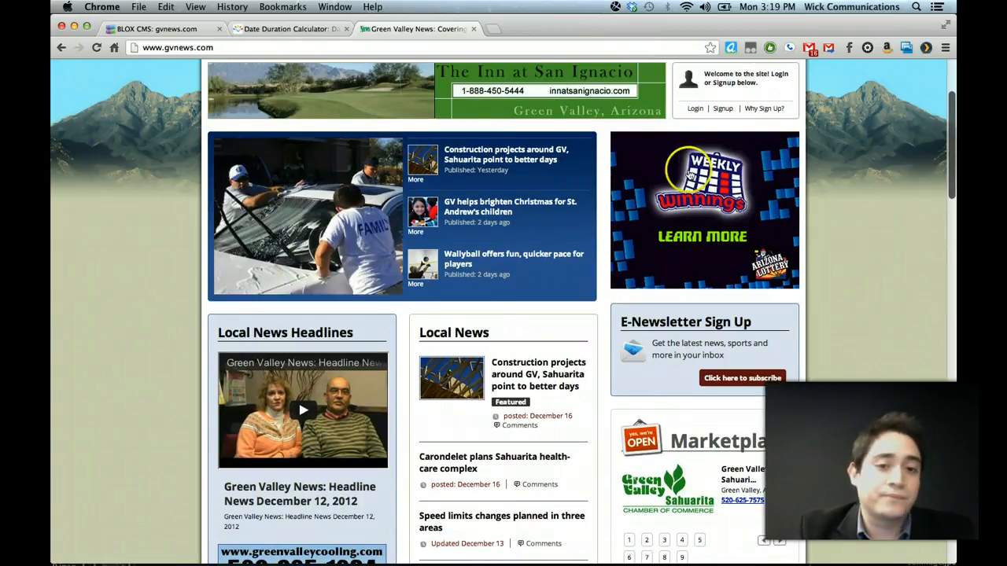
Step: Open the article "Construction projects around GV, Sahuarita point to better days" and locate its in-story ads
{"action": "left_click", "coordinate": [519, 154]}
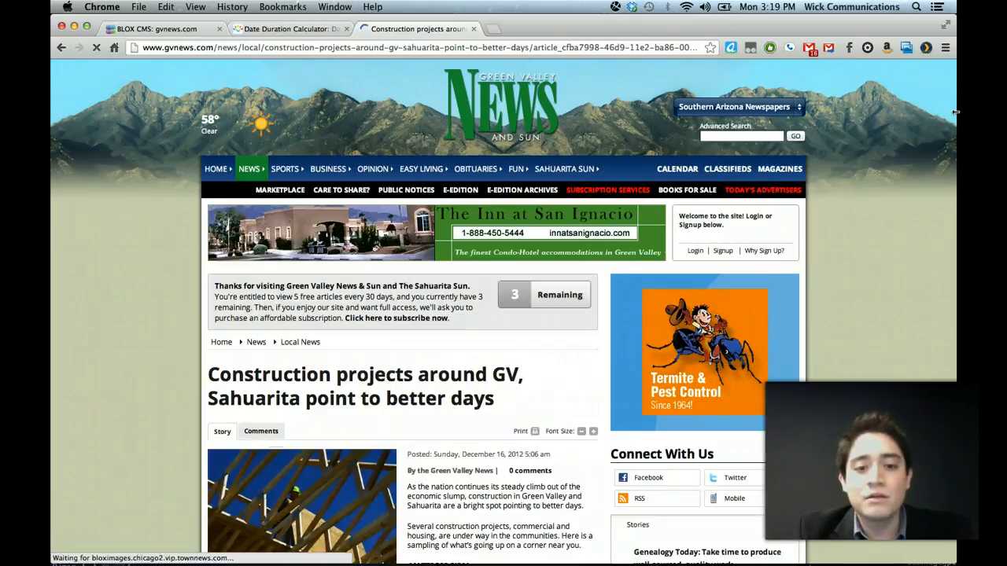
{"action": "left_click", "coordinate": [953, 108]}
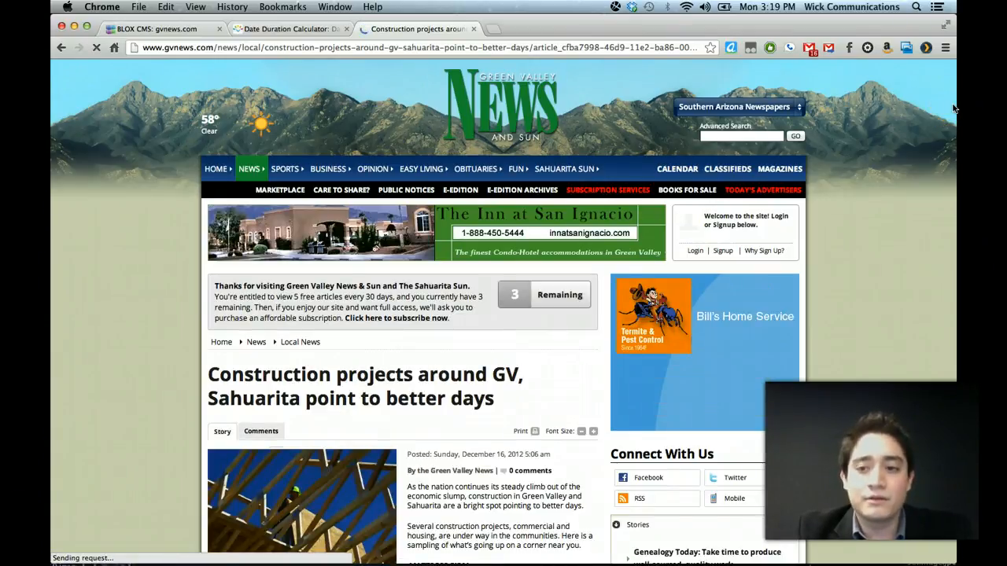
{"action": "left_click", "coordinate": [897, 129]}
{"action": "scroll", "coordinate": [897, 131], "scroll_direction": "down", "scroll_amount": 1}
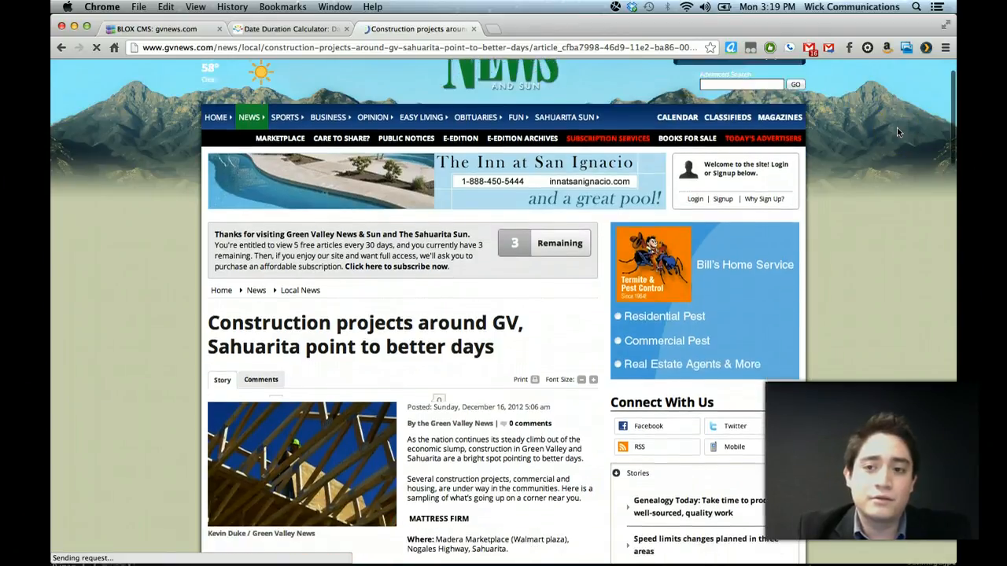
{"action": "scroll", "coordinate": [897, 127], "scroll_direction": "down", "scroll_amount": 5}
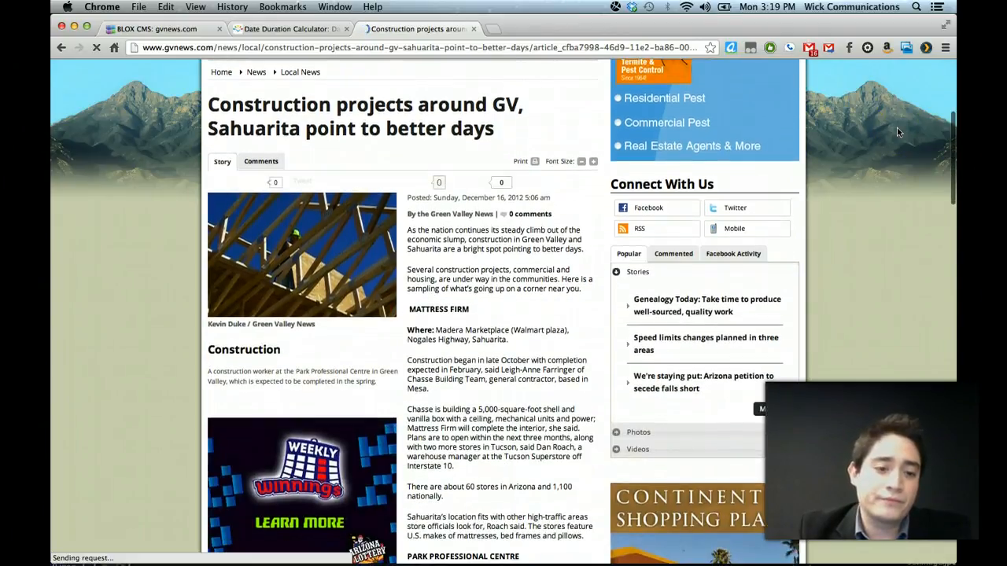
{"action": "scroll", "coordinate": [897, 128], "scroll_direction": "down", "scroll_amount": 1}
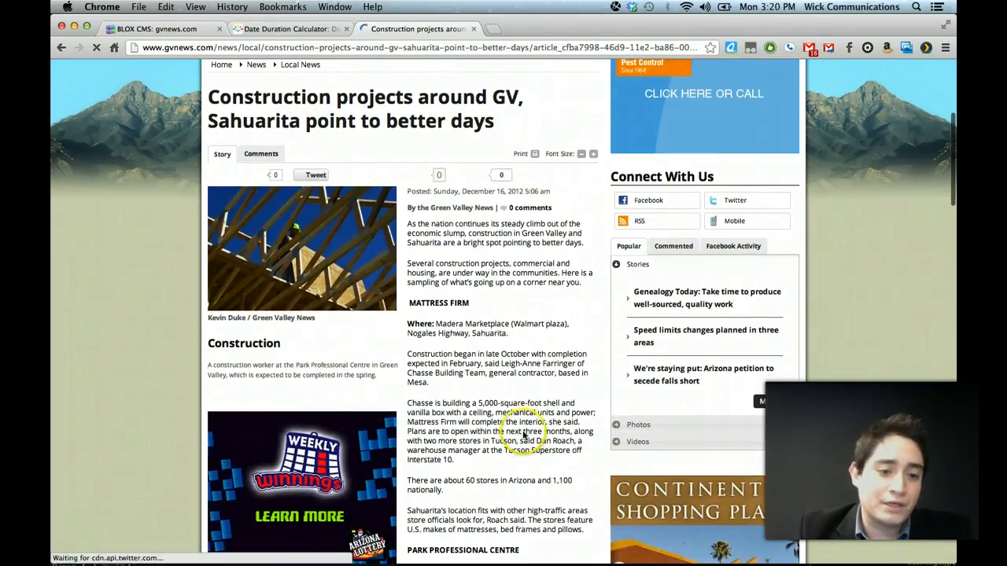
{"action": "scroll", "coordinate": [553, 431], "scroll_direction": "down", "scroll_amount": 1}
{"action": "scroll", "coordinate": [374, 395], "scroll_direction": "down", "scroll_amount": 1}
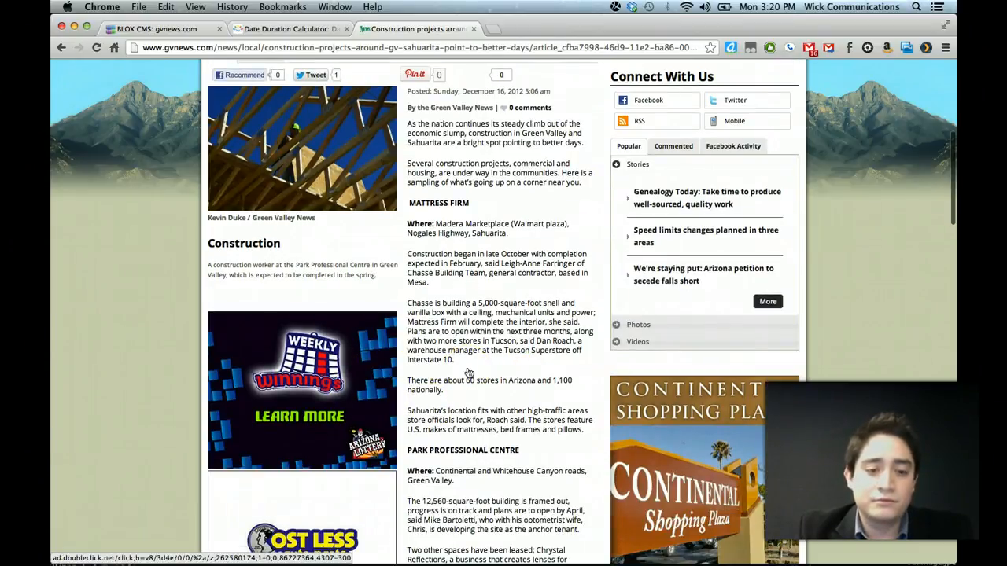
{"action": "scroll", "coordinate": [469, 373], "scroll_direction": "down", "scroll_amount": 3}
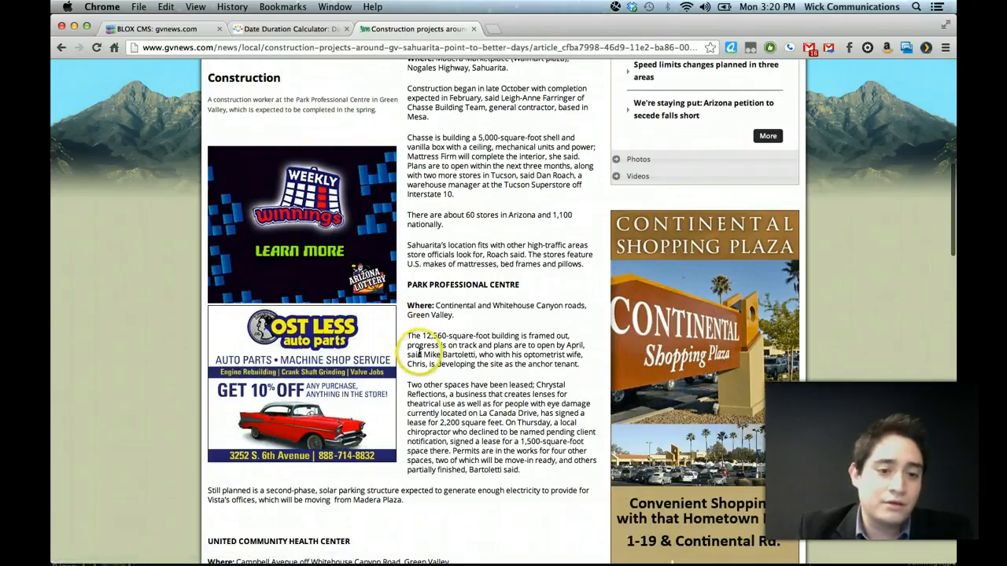
Step: Examine the in-story Weekly Winnings ad and the neighbouring ad positions in the construction projects article
{"action": "scroll", "coordinate": [417, 354], "scroll_direction": "down", "scroll_amount": 1}
{"action": "scroll", "coordinate": [419, 360], "scroll_direction": "down", "scroll_amount": 1}
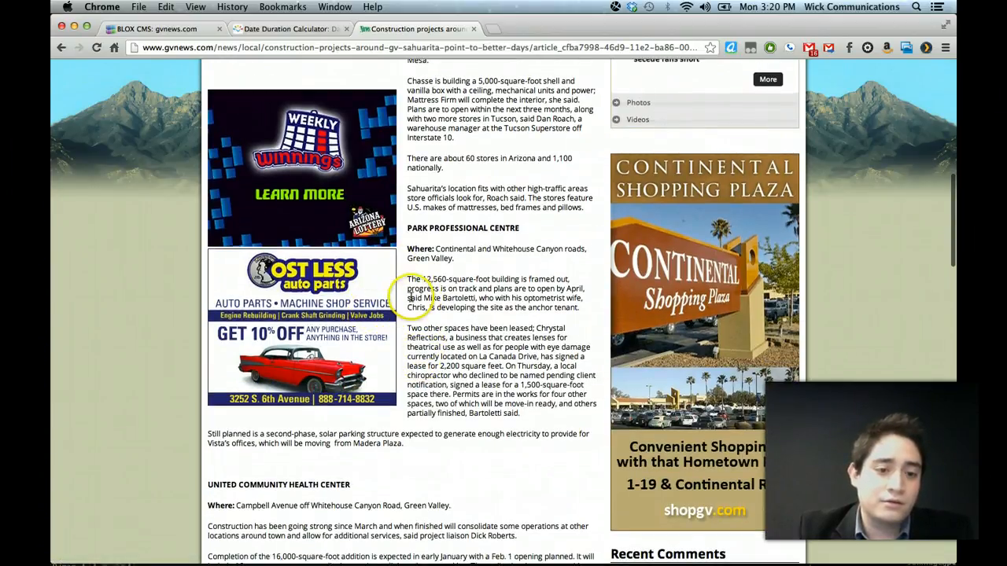
{"action": "scroll", "coordinate": [405, 303], "scroll_direction": "up", "scroll_amount": 3}
{"action": "scroll", "coordinate": [410, 296], "scroll_direction": "down", "scroll_amount": 2}
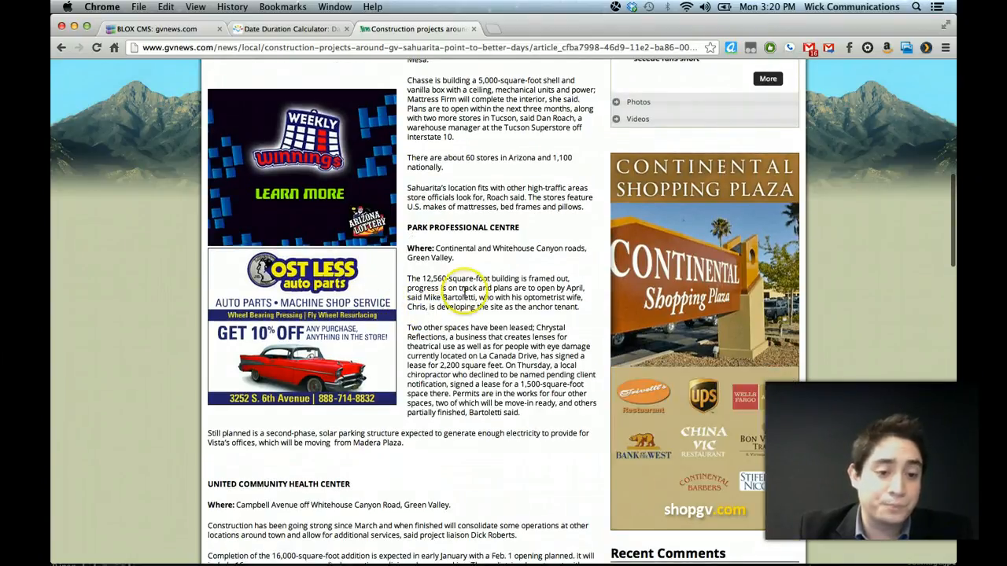
{"action": "scroll", "coordinate": [486, 278], "scroll_direction": "up", "scroll_amount": 5}
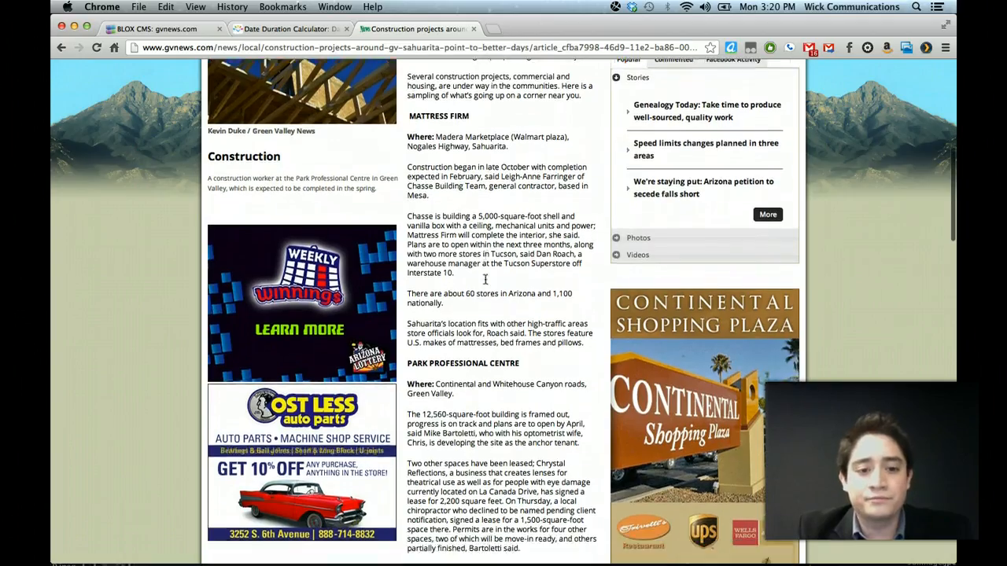
{"action": "scroll", "coordinate": [485, 279], "scroll_direction": "up", "scroll_amount": 12}
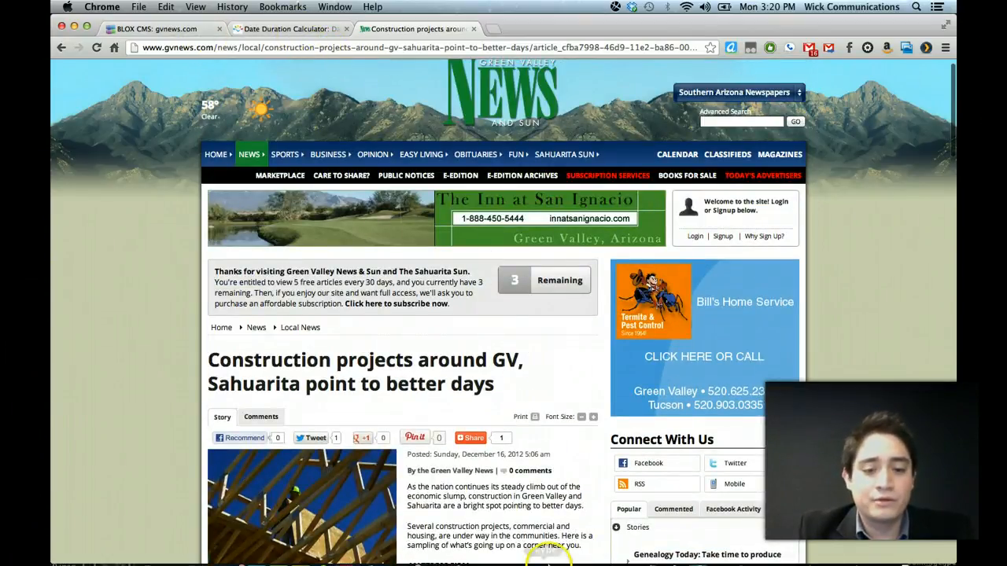
Step: Switch to Preview and review the ad size, start date and end date of the GVNews.com 300x250 line item
{"action": "mouse_move", "coordinate": [548, 562]}
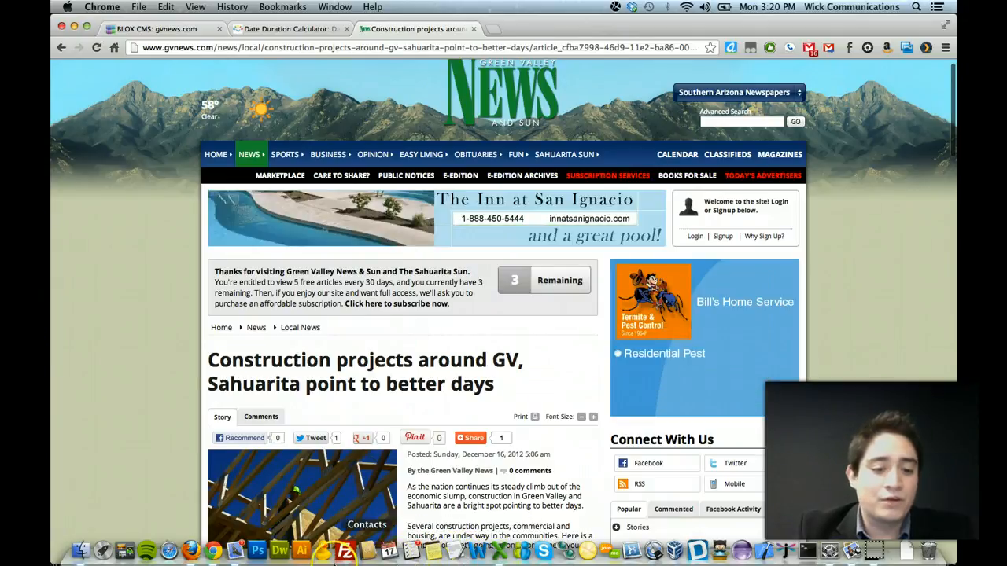
{"action": "mouse_move", "coordinate": [450, 560]}
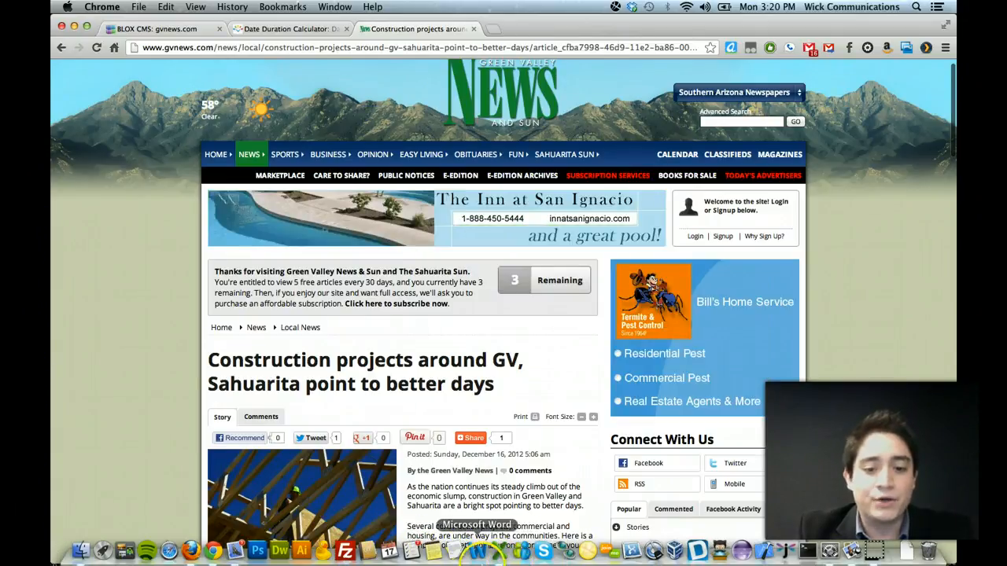
{"action": "left_click", "coordinate": [855, 550]}
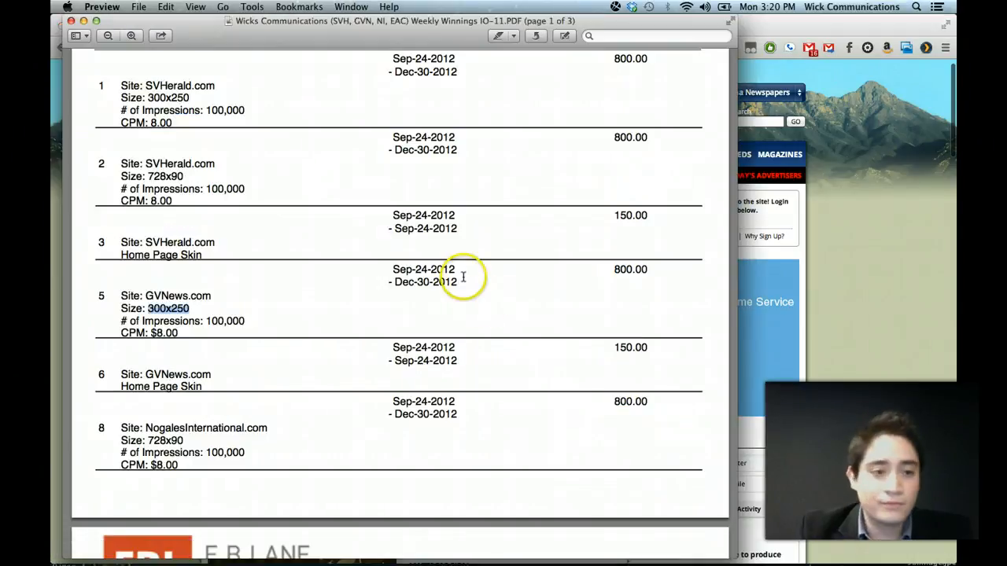
{"action": "double_click", "coordinate": [169, 309]}
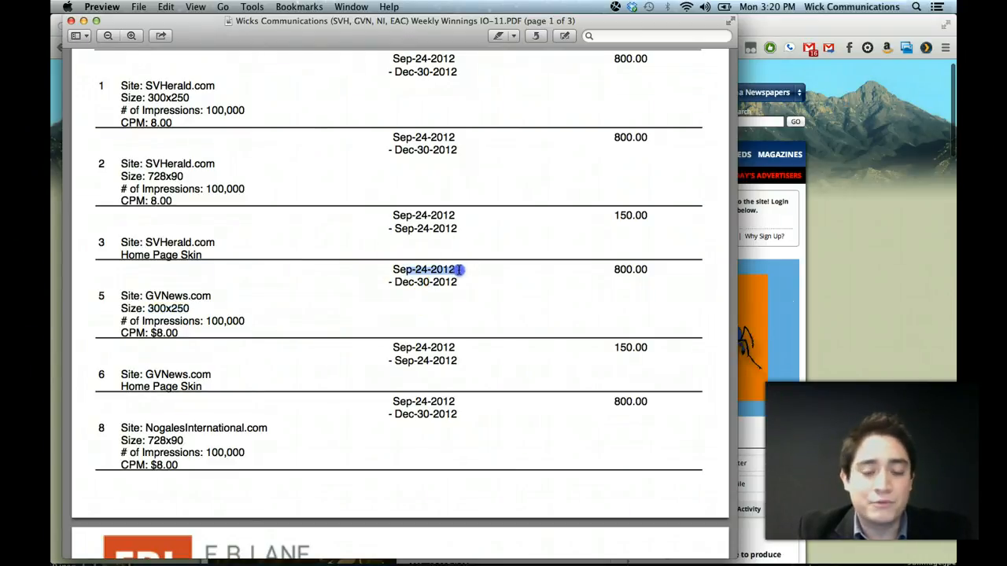
{"action": "left_click", "coordinate": [437, 287]}
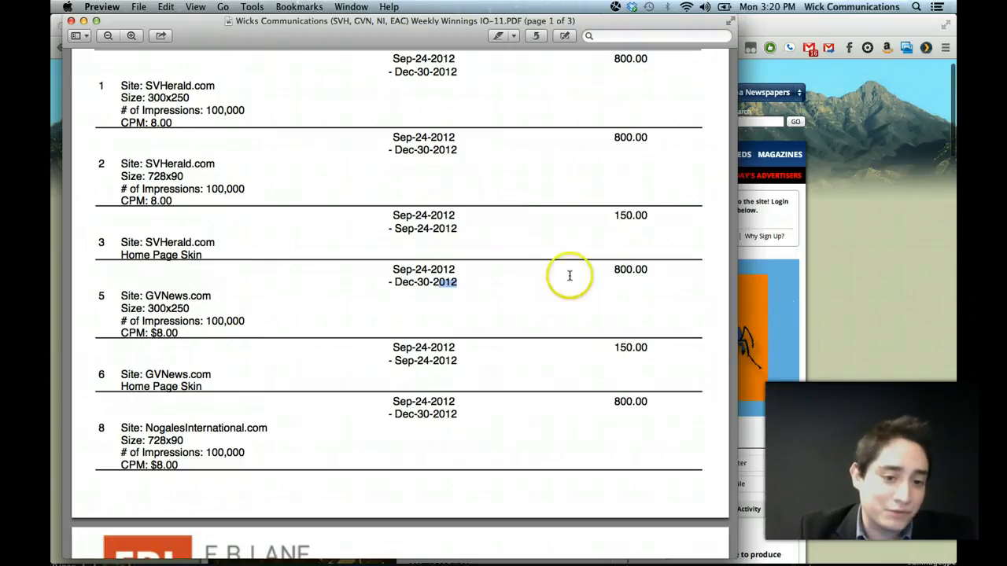
Step: Switch back to Chrome and look over the timeanddate.com calculator for the duration between two dates
{"action": "left_click", "coordinate": [926, 330]}
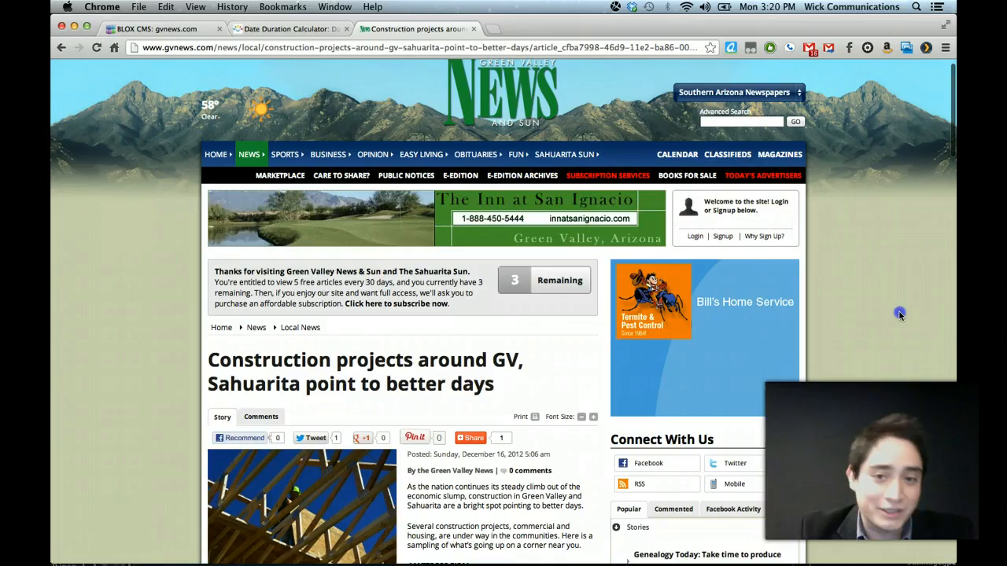
{"action": "left_click", "coordinate": [274, 31]}
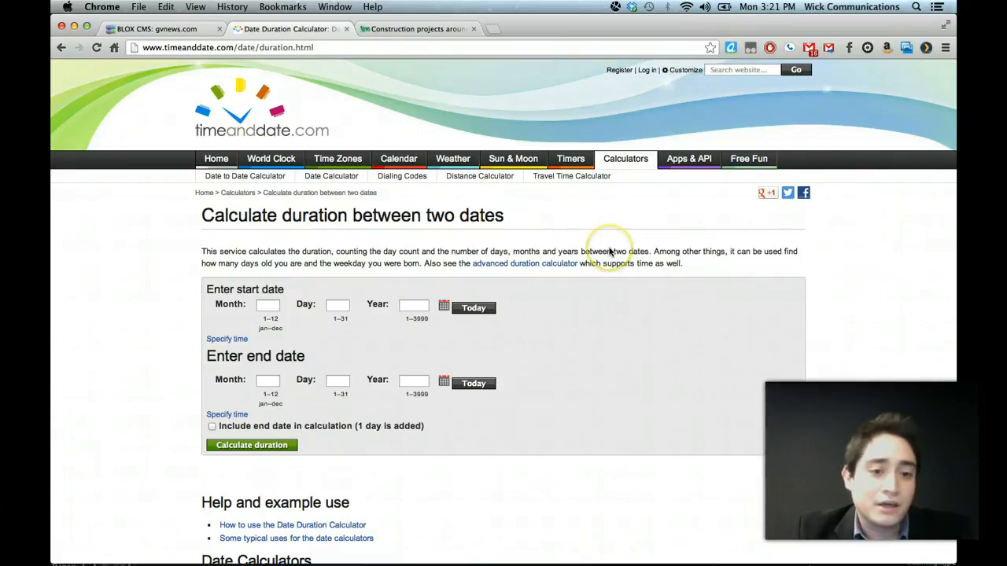
{"action": "scroll", "coordinate": [610, 252], "scroll_direction": "down", "scroll_amount": 4}
{"action": "scroll", "coordinate": [610, 252], "scroll_direction": "up", "scroll_amount": 1}
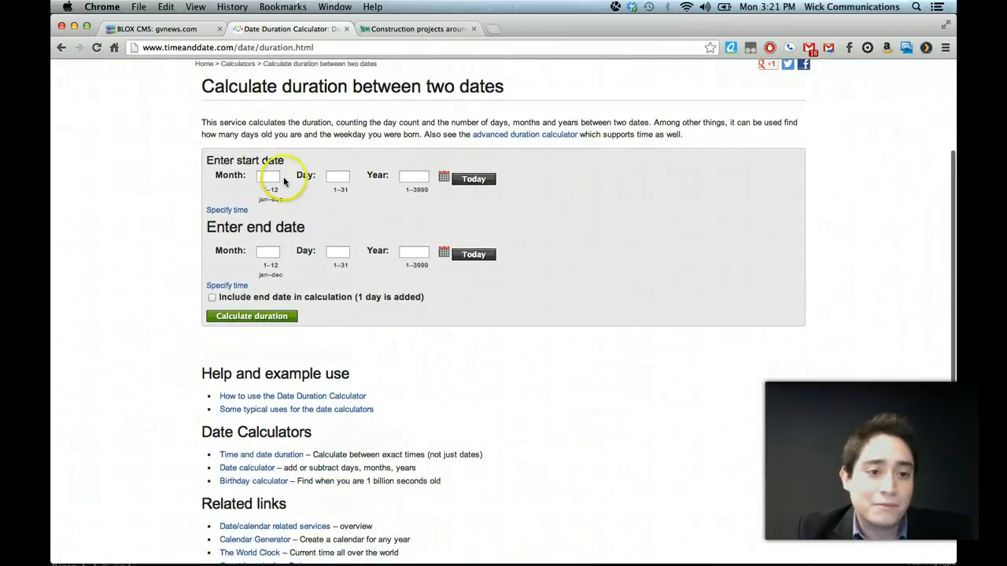
{"action": "scroll", "coordinate": [236, 167], "scroll_direction": "up", "scroll_amount": 1}
{"action": "scroll", "coordinate": [268, 169], "scroll_direction": "up", "scroll_amount": 2}
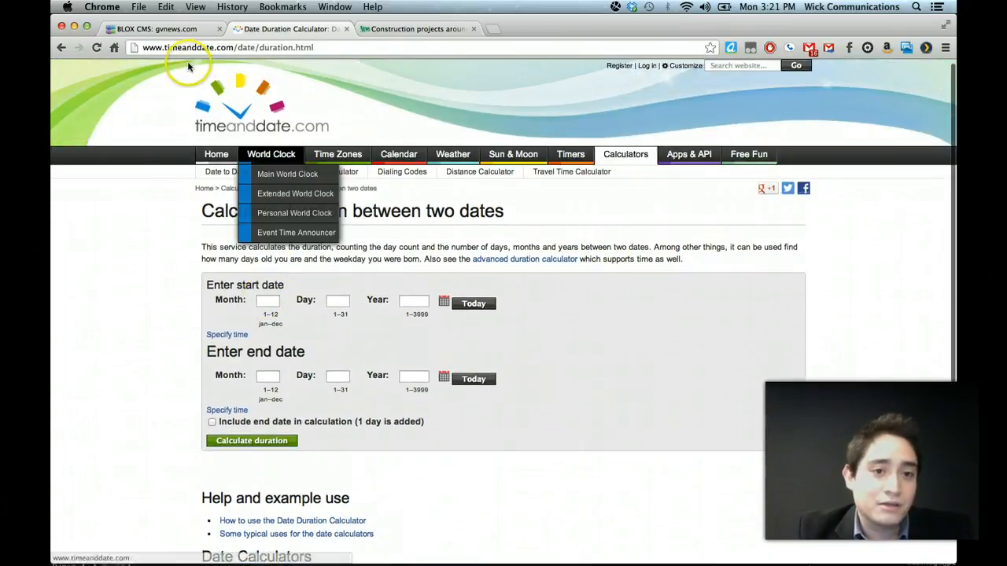
{"action": "mouse_move", "coordinate": [625, 150]}
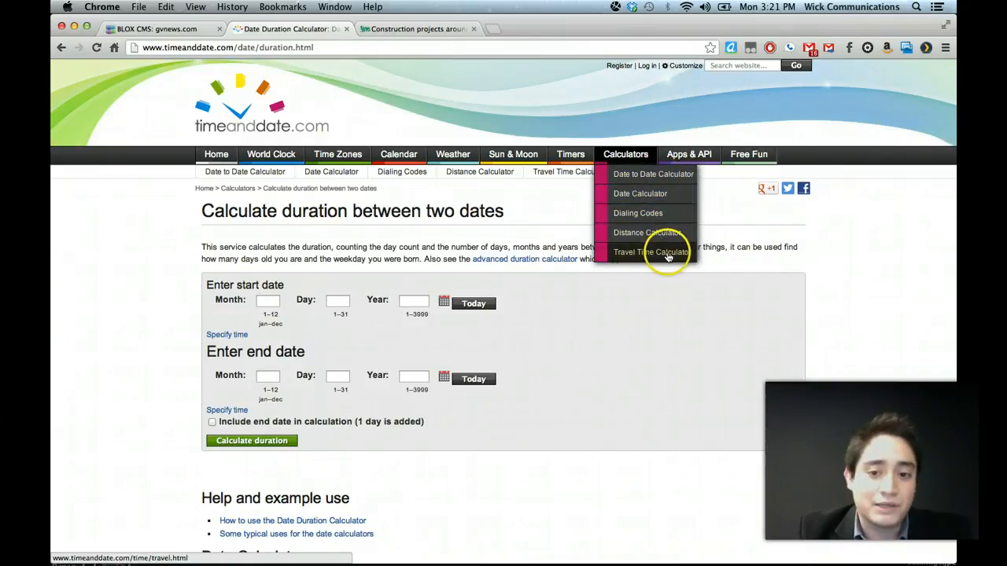
{"action": "scroll", "coordinate": [510, 292], "scroll_direction": "down", "scroll_amount": 2}
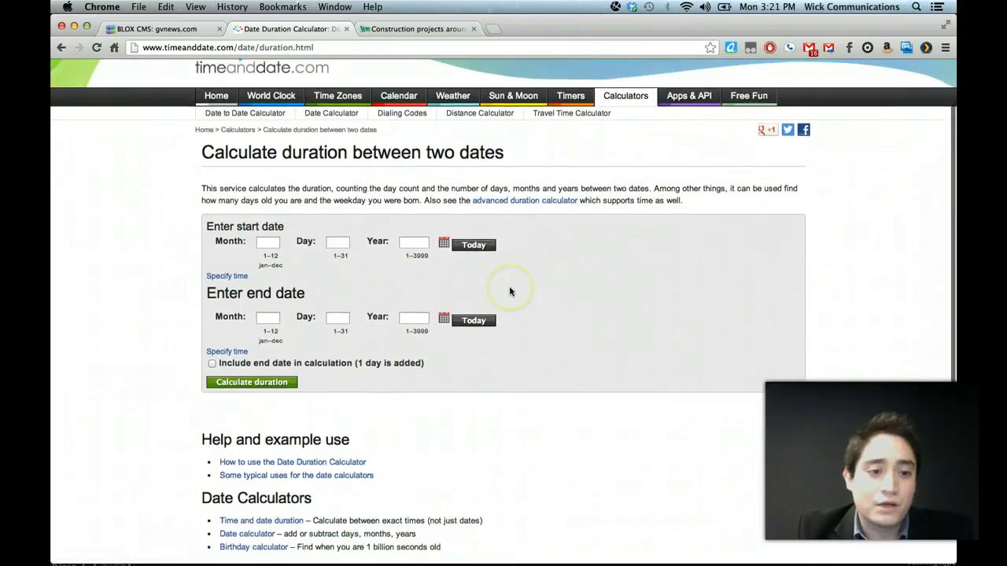
{"action": "mouse_move", "coordinate": [629, 93]}
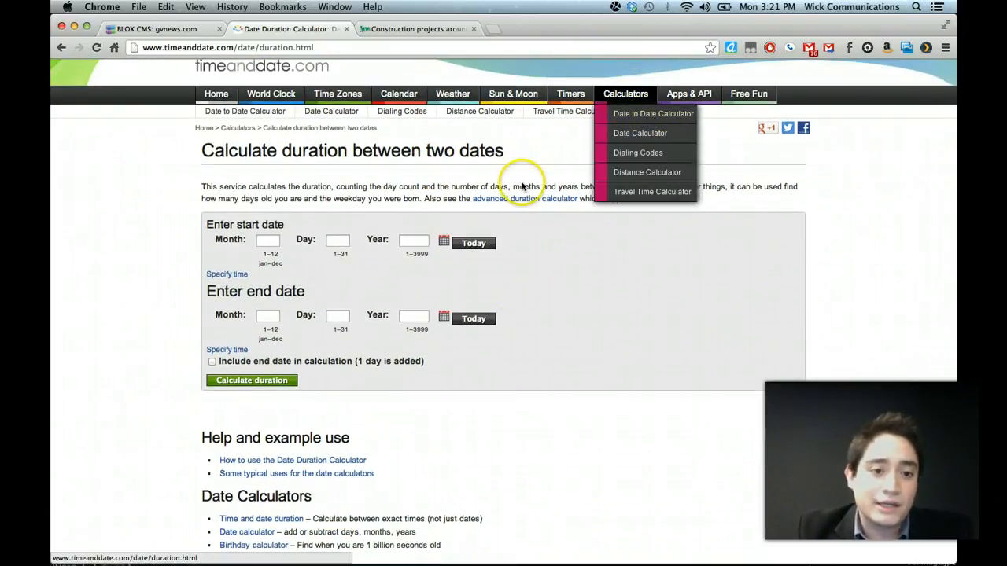
Step: Recheck the GVNews.com 300x250 line item's run dates in the Weekly Winnings insertion order in Preview
{"action": "left_click", "coordinate": [269, 243]}
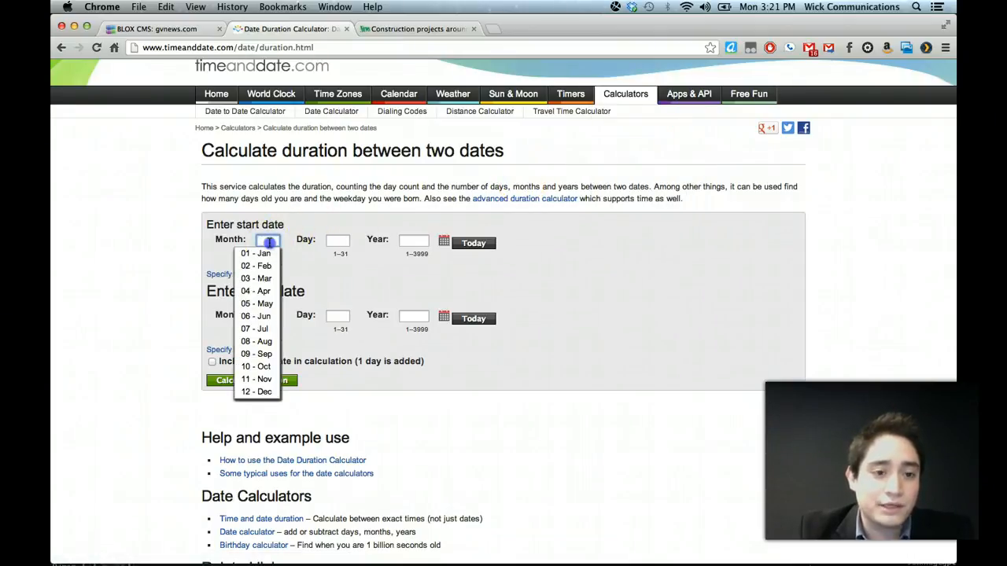
{"action": "mouse_move", "coordinate": [480, 564]}
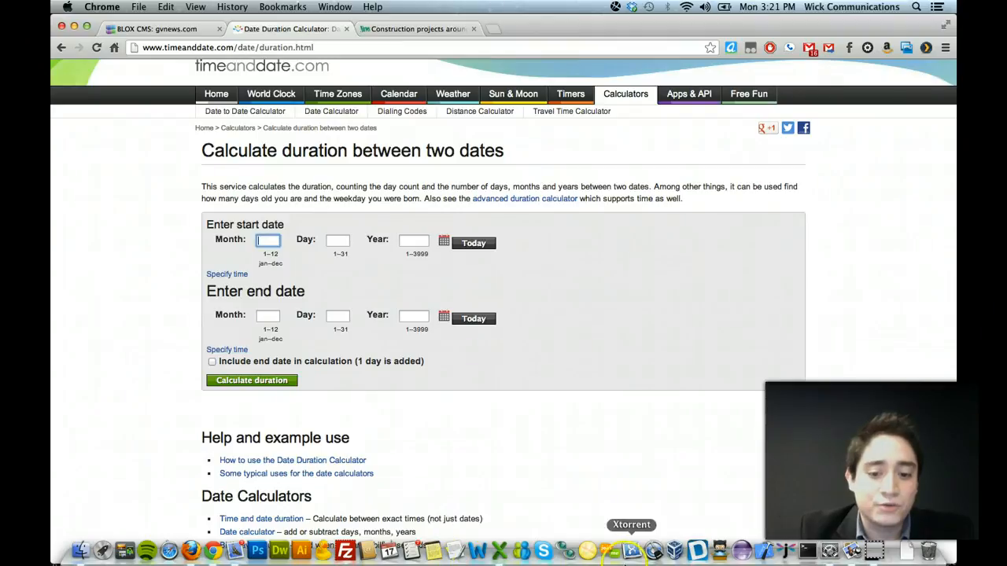
{"action": "left_click", "coordinate": [855, 550]}
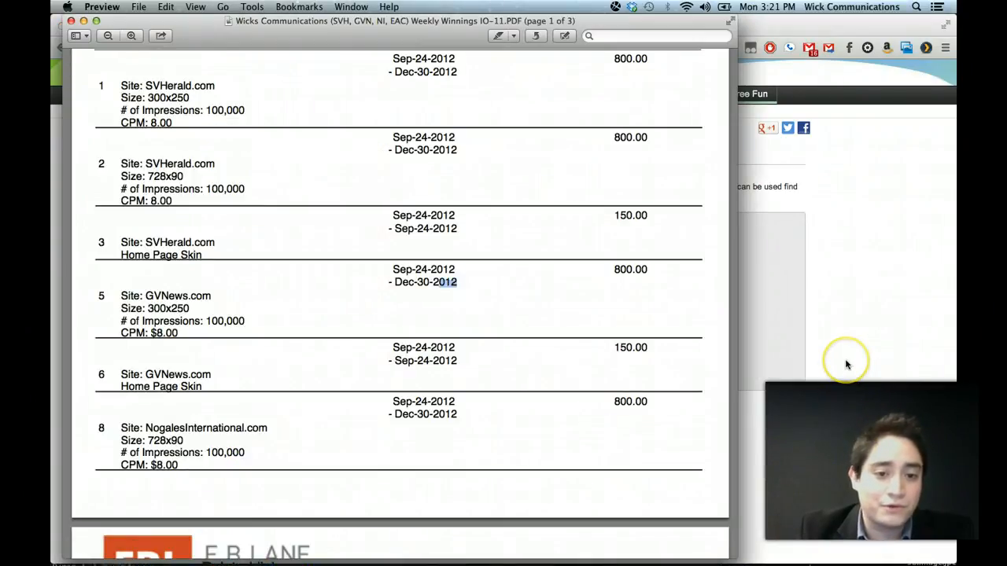
{"action": "left_click", "coordinate": [846, 364]}
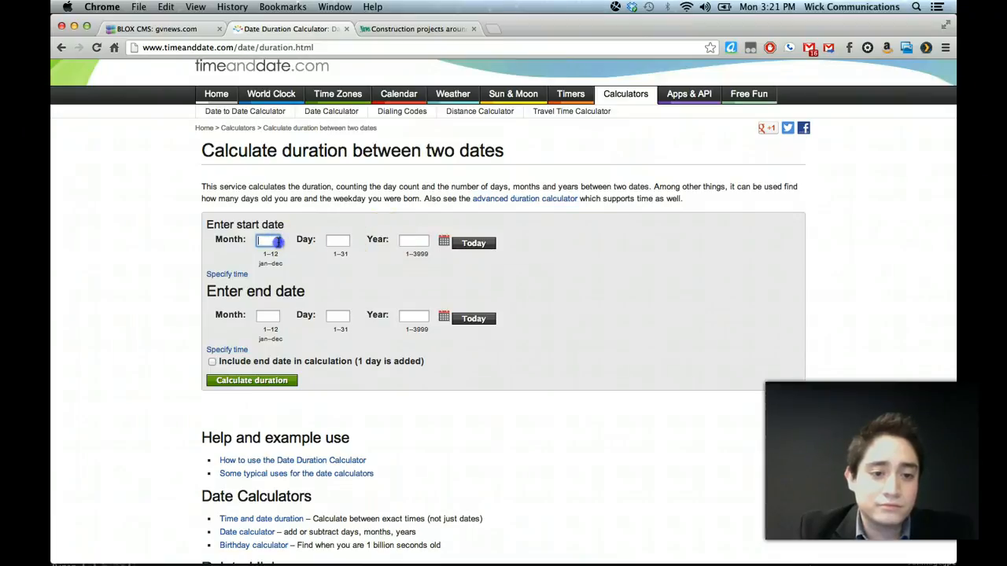
{"action": "left_click", "coordinate": [849, 551]}
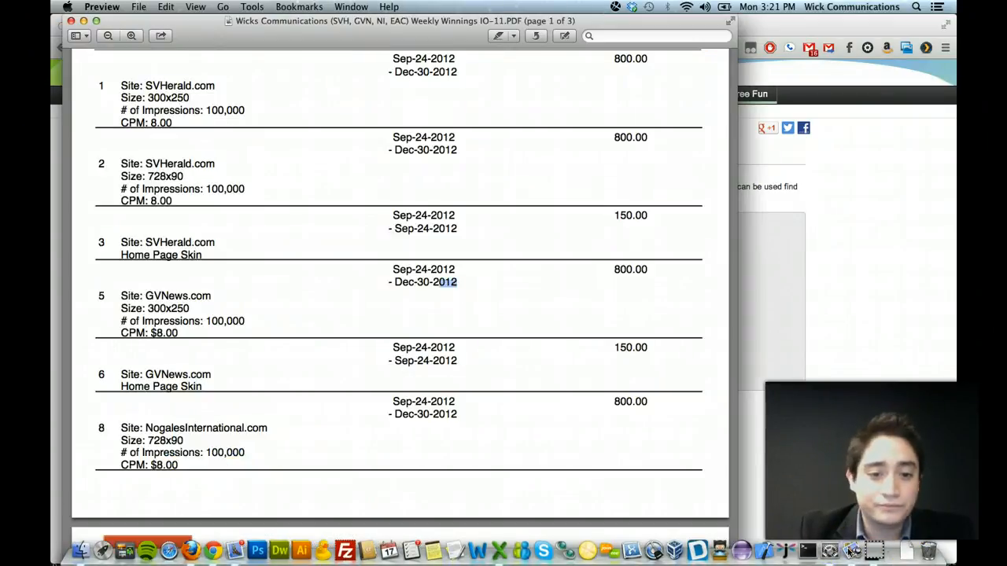
Step: Return to Chrome and set the duration calculator's start date to month 09, day 24, year 2012
{"action": "left_click", "coordinate": [796, 426]}
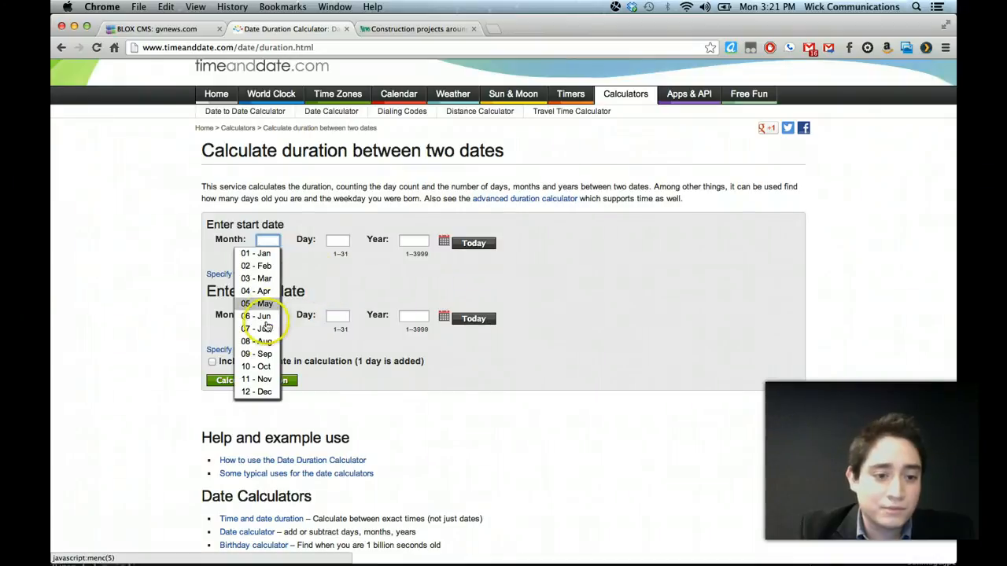
{"action": "left_click", "coordinate": [268, 355]}
{"action": "left_click", "coordinate": [340, 242]}
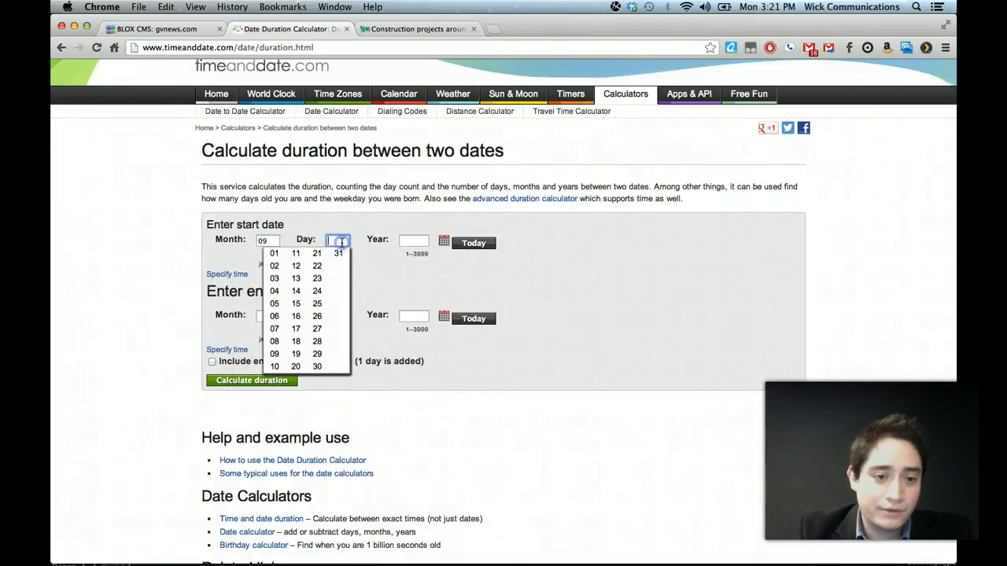
{"action": "type", "text": "24"}
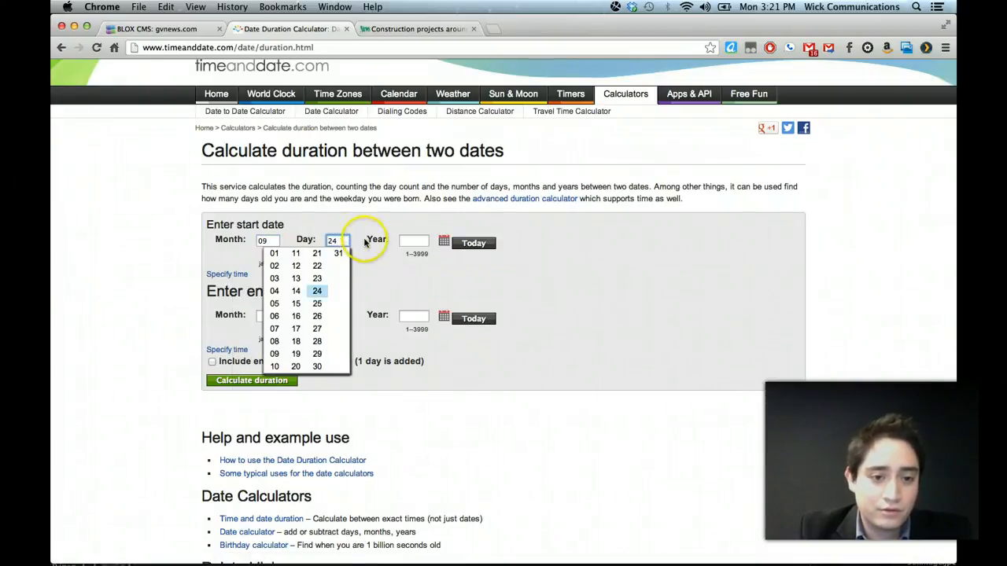
{"action": "left_click", "coordinate": [317, 292]}
{"action": "left_click", "coordinate": [410, 240]}
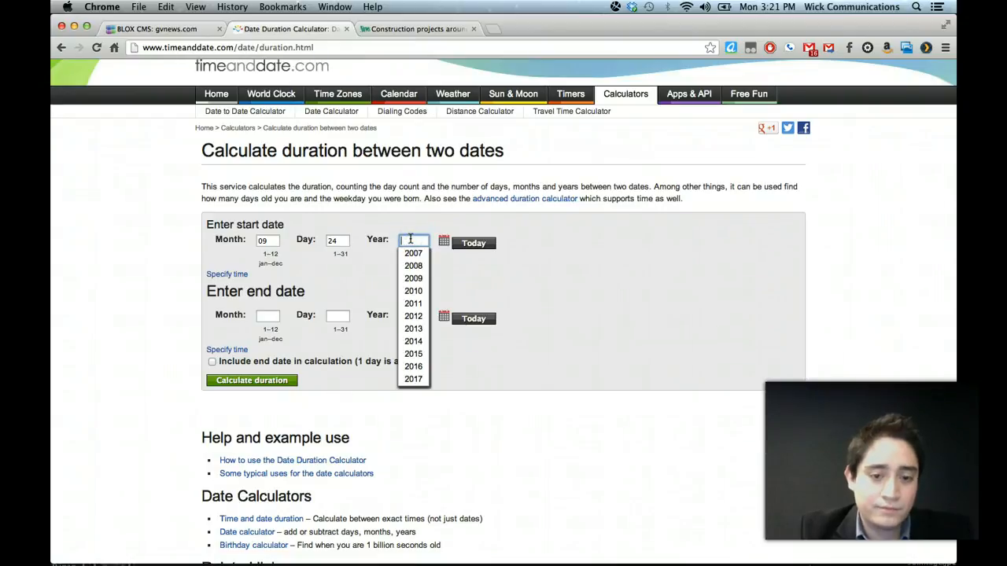
{"action": "left_click", "coordinate": [423, 315]}
Step: Set the end date's month to 12 and its day to 30
{"action": "scroll", "coordinate": [631, 336], "scroll_direction": "down", "scroll_amount": 1}
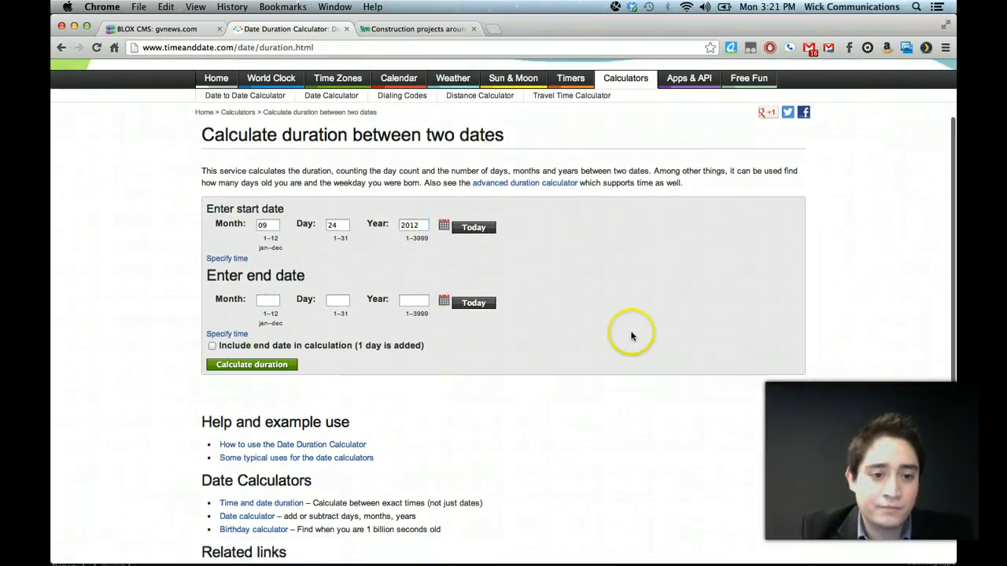
{"action": "left_click", "coordinate": [271, 301]}
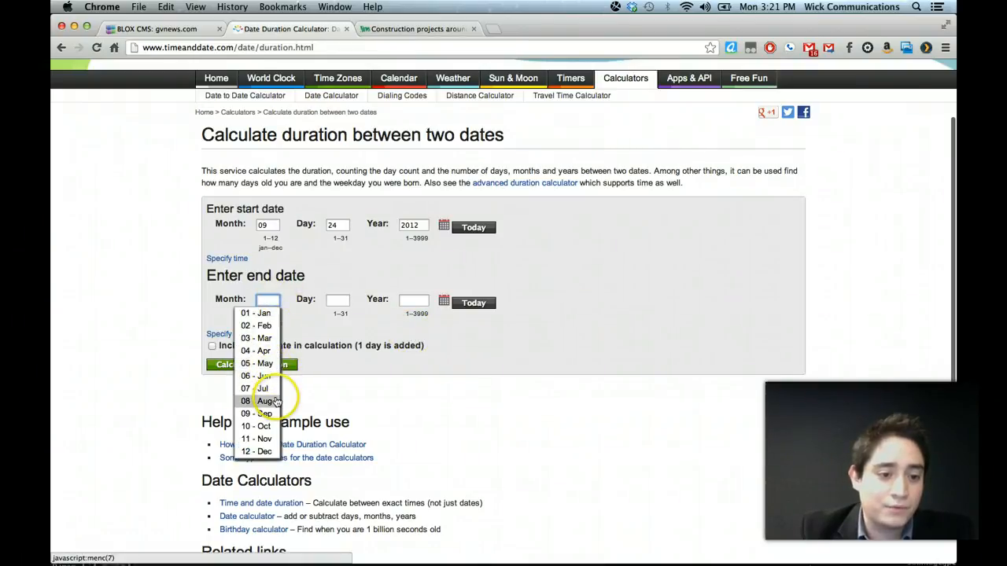
{"action": "left_click", "coordinate": [264, 451]}
{"action": "left_click", "coordinate": [337, 299]}
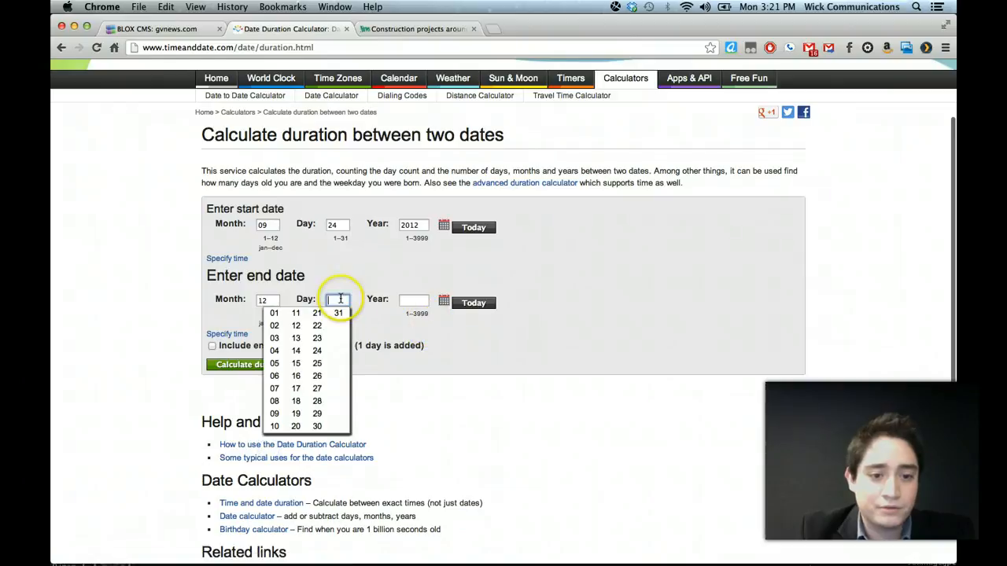
{"action": "type", "text": "30"}
{"action": "left_click", "coordinate": [519, 373]}
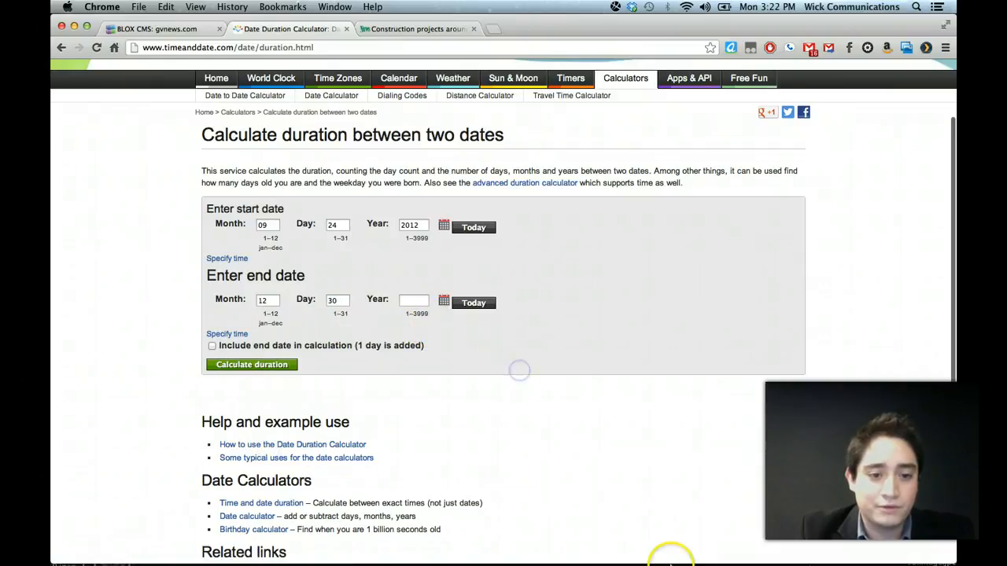
Step: Check the end year on the insertion order in Preview and enter 2012 as the end date's year in Chrome
{"action": "left_click", "coordinate": [860, 550]}
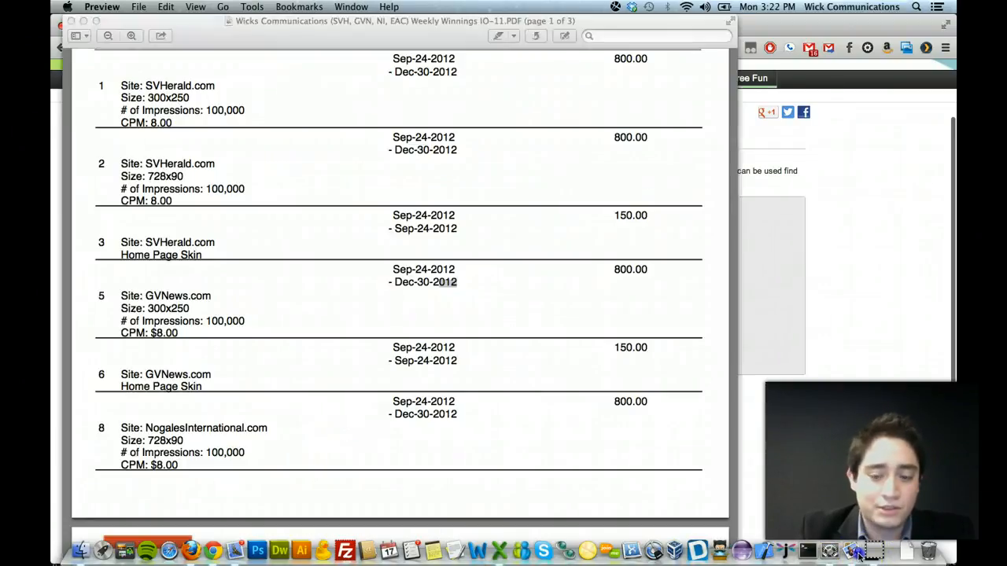
{"action": "left_click", "coordinate": [823, 433]}
{"action": "left_click", "coordinate": [411, 300]}
{"action": "type", "text": "201"}
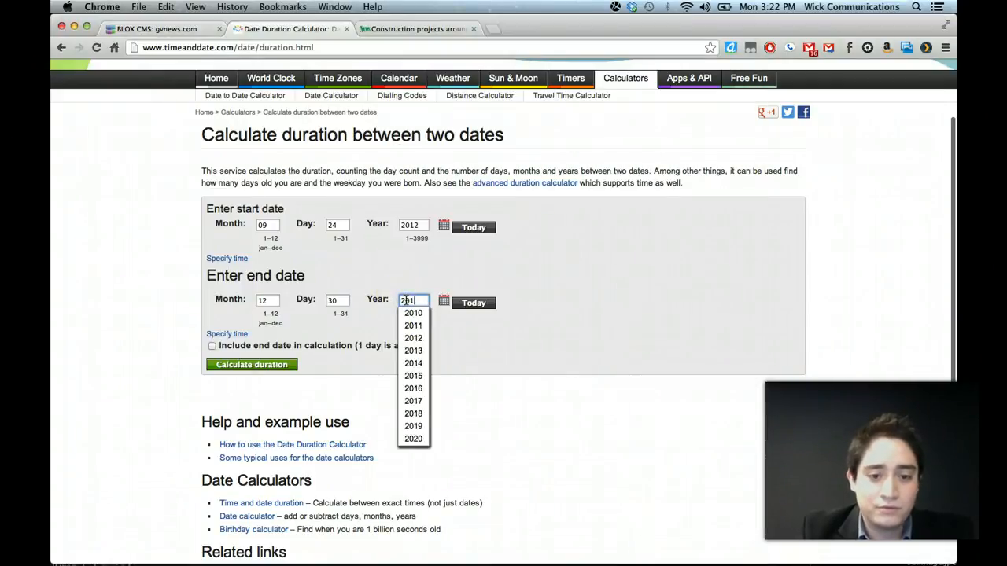
{"action": "type", "text": "2"}
{"action": "left_click", "coordinate": [546, 315]}
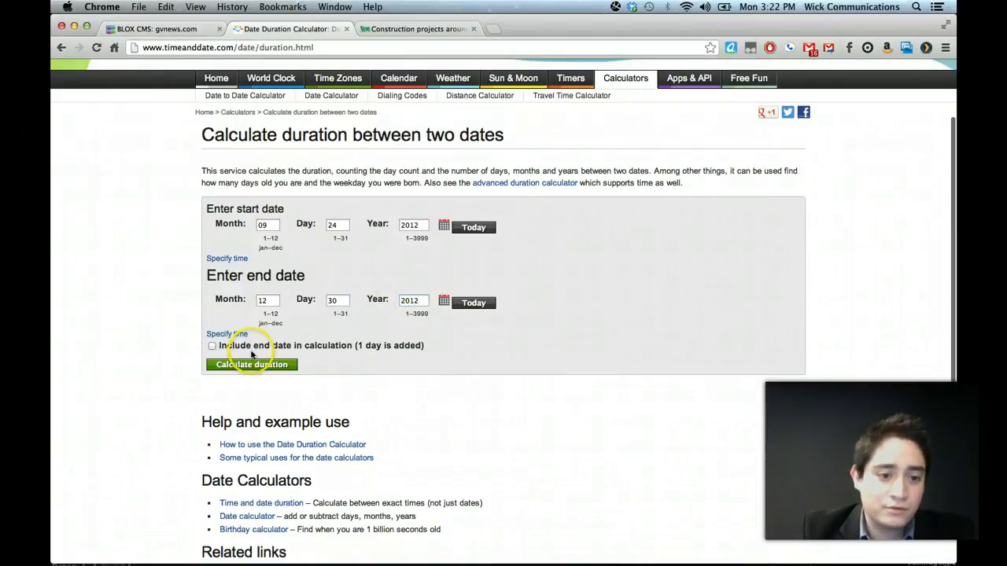
Step: Calculate the duration between the two dates and highlight the number of days in the result
{"action": "left_click", "coordinate": [281, 366]}
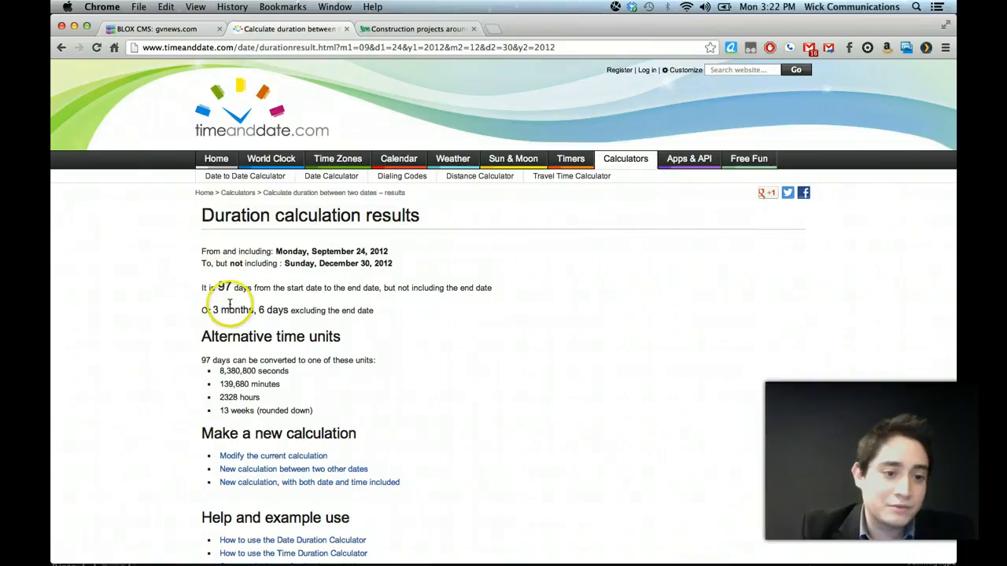
{"action": "scroll", "coordinate": [231, 304], "scroll_direction": "down", "scroll_amount": 3}
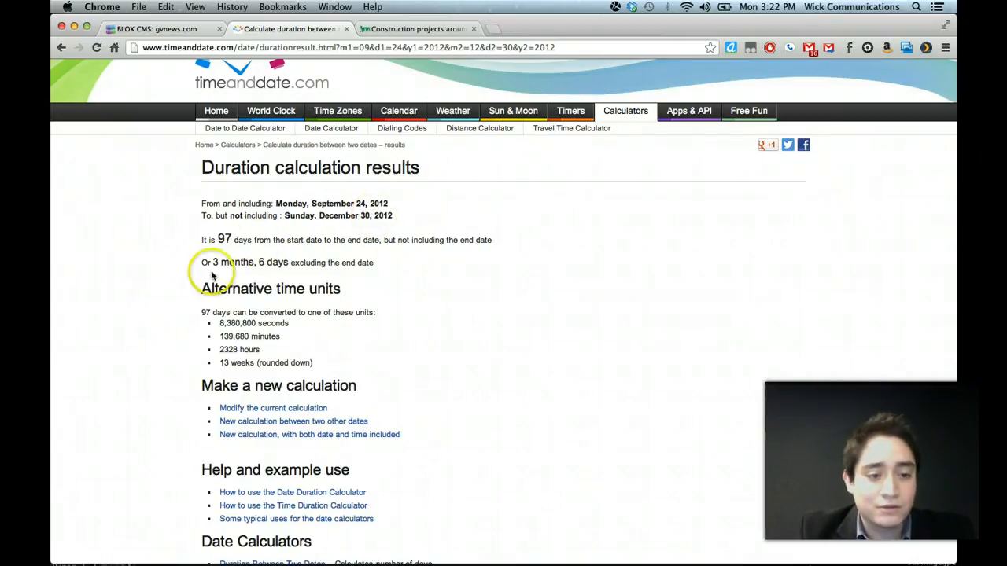
{"action": "double_click", "coordinate": [224, 239]}
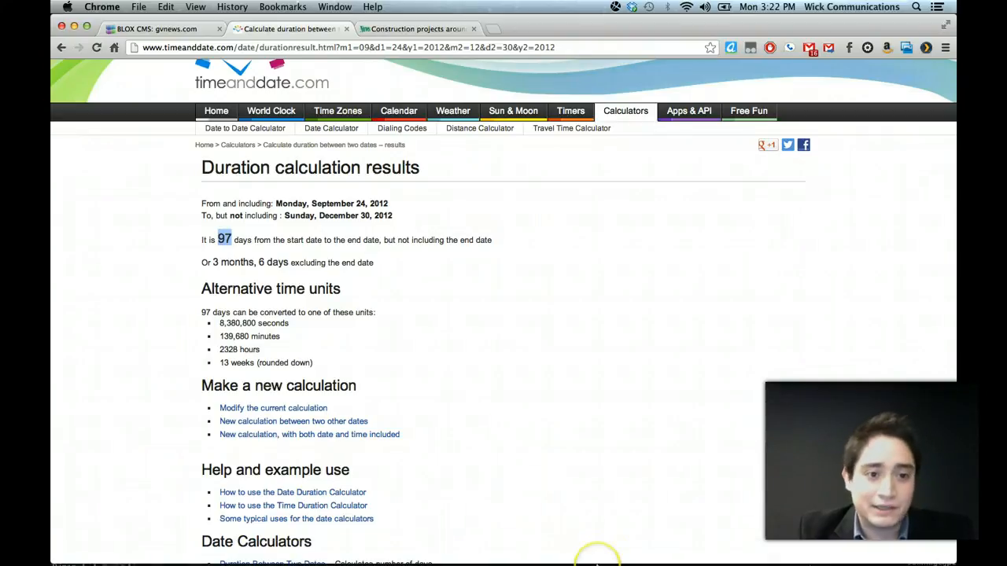
{"action": "mouse_move", "coordinate": [587, 551]}
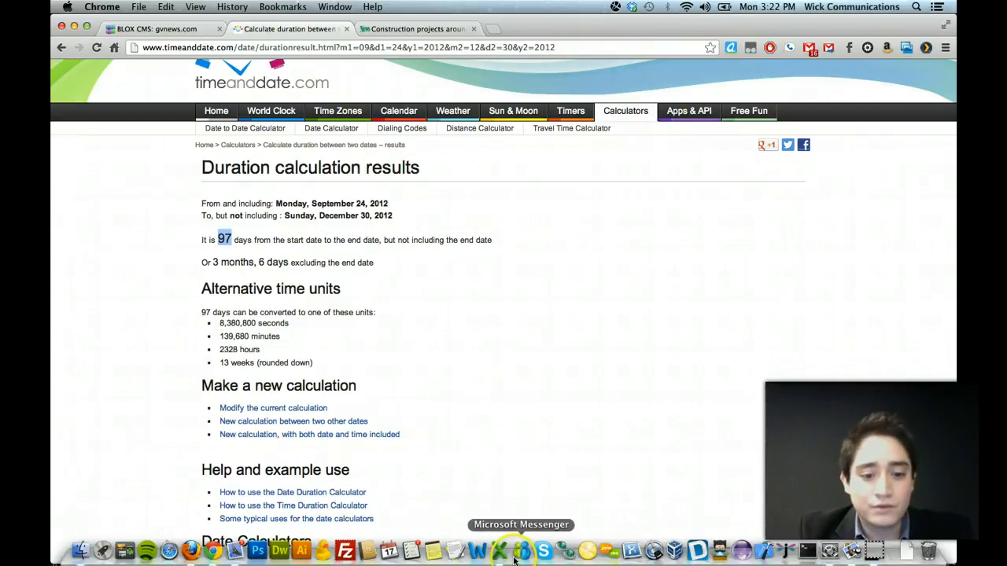
{"action": "key", "text": "ctrl+Up"}
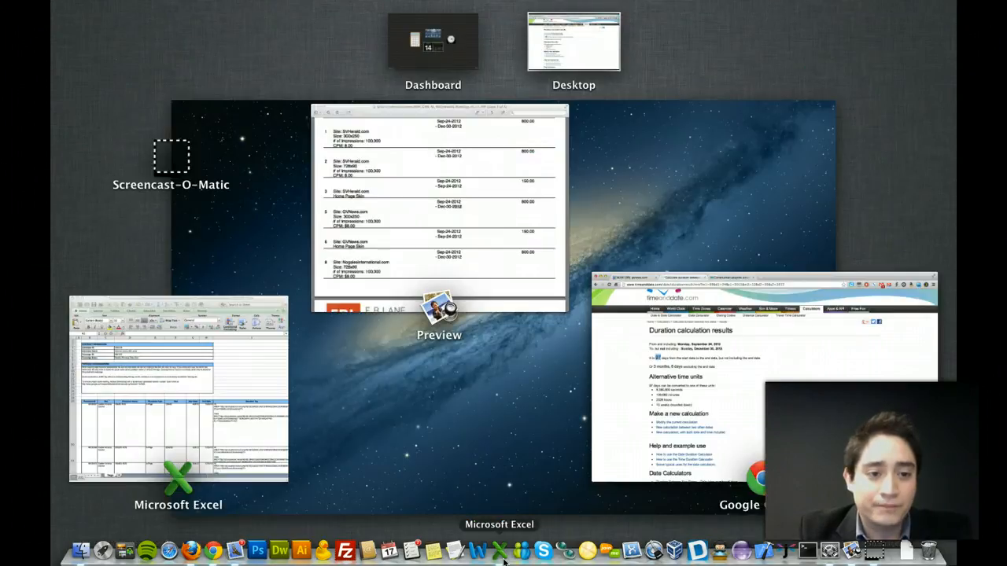
{"action": "left_click", "coordinate": [586, 458]}
{"action": "key", "text": "ctrl+Left"}
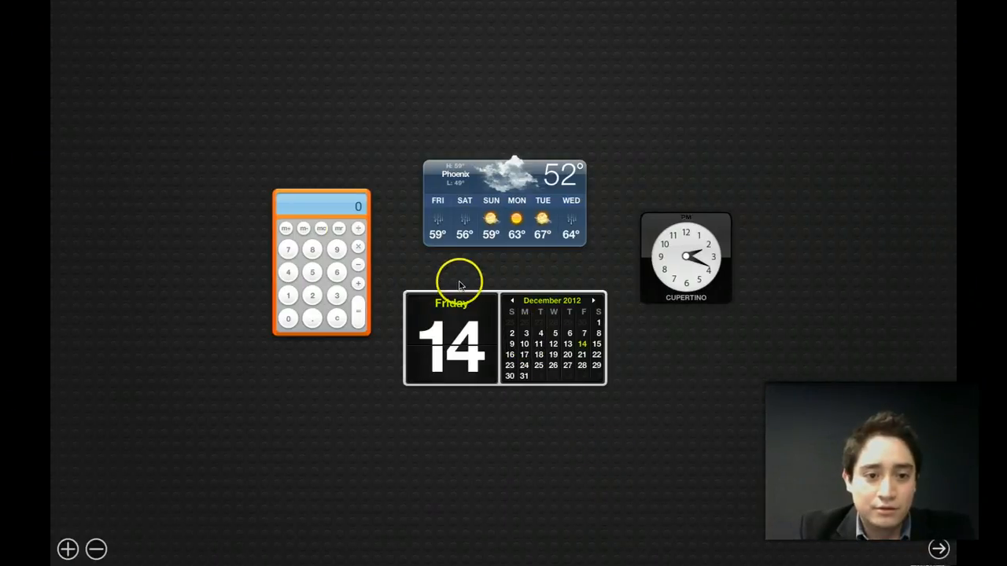
{"action": "key", "text": "ctrl+Right"}
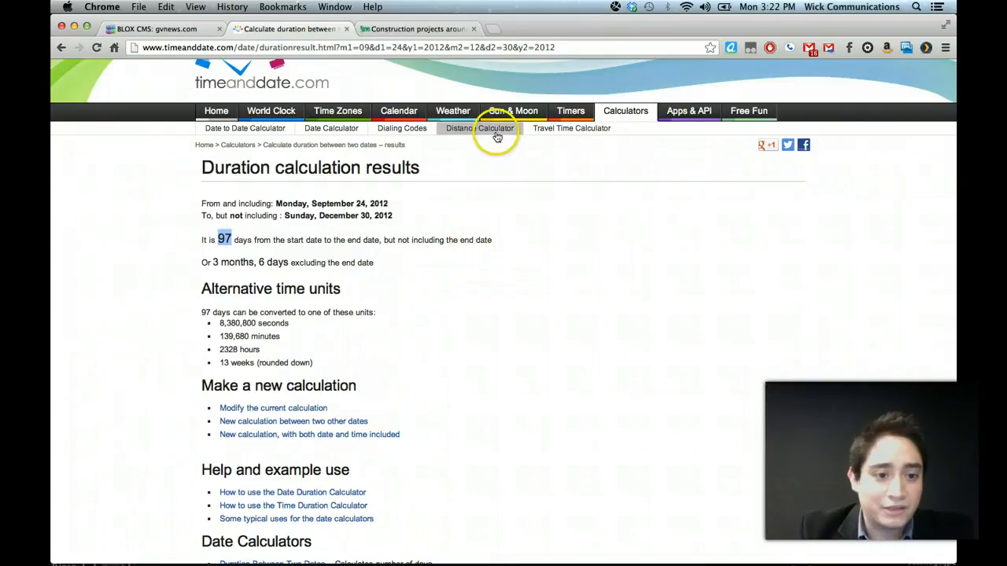
Step: Run a Google search for "100,000 divided by 97" in a new browser tab
{"action": "left_click", "coordinate": [493, 30]}
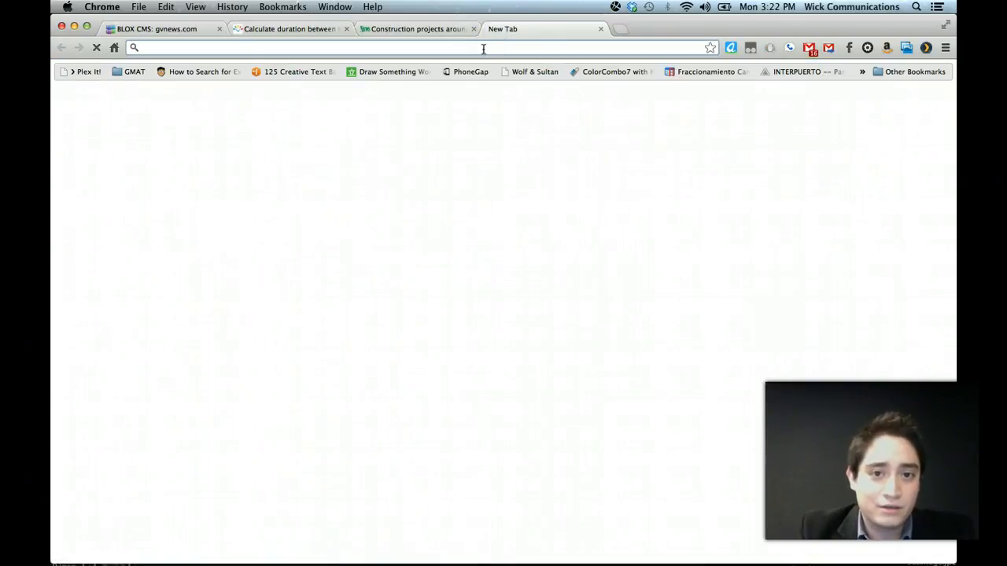
{"action": "type", "text": "100"}
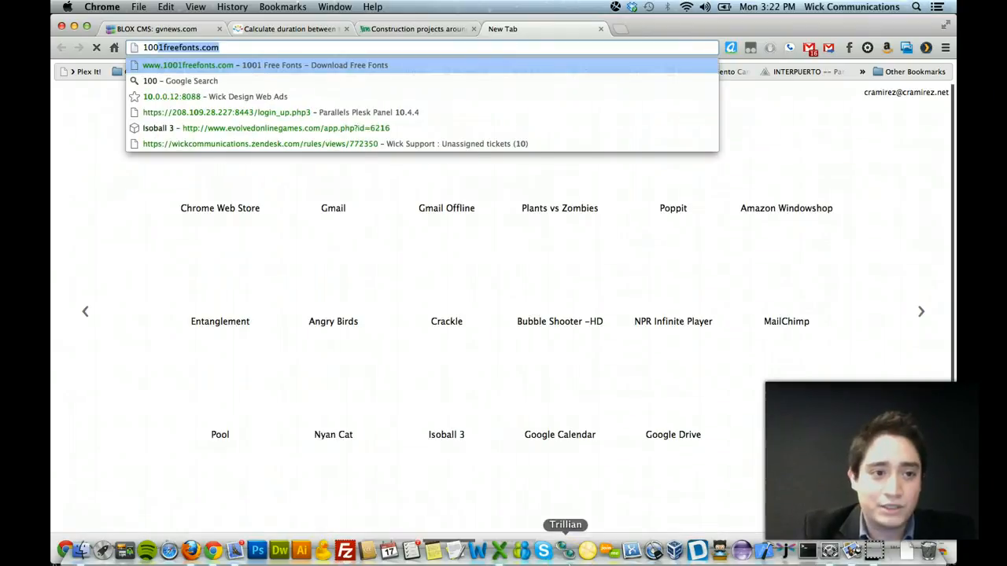
{"action": "type", "text": ",000"}
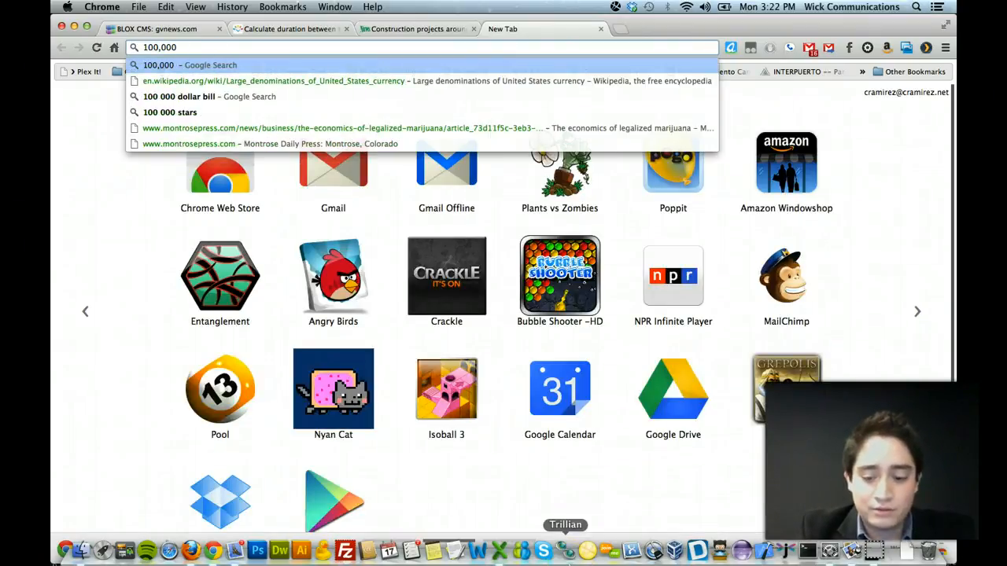
{"action": "type", "text": " divi"}
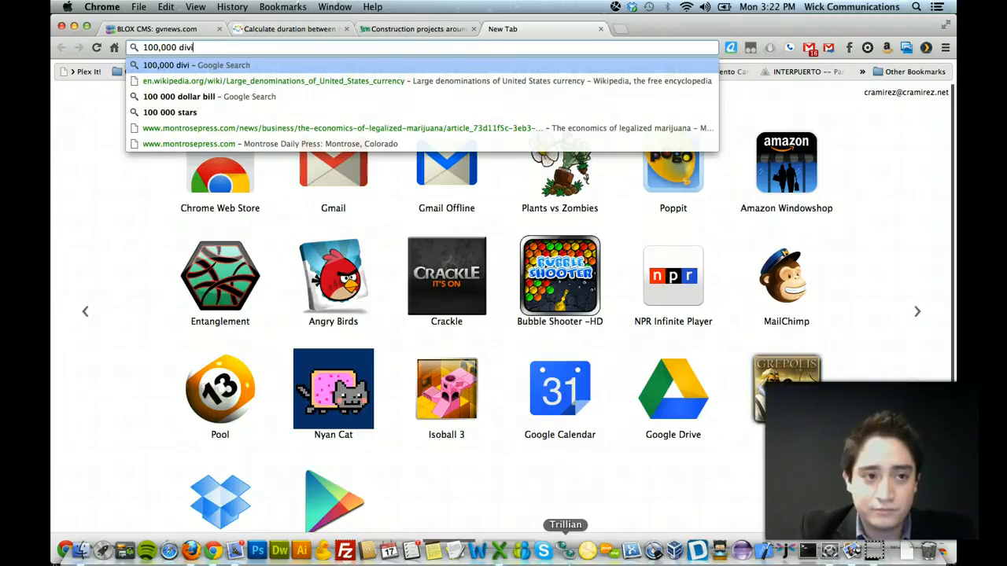
{"action": "type", "text": "ded by"}
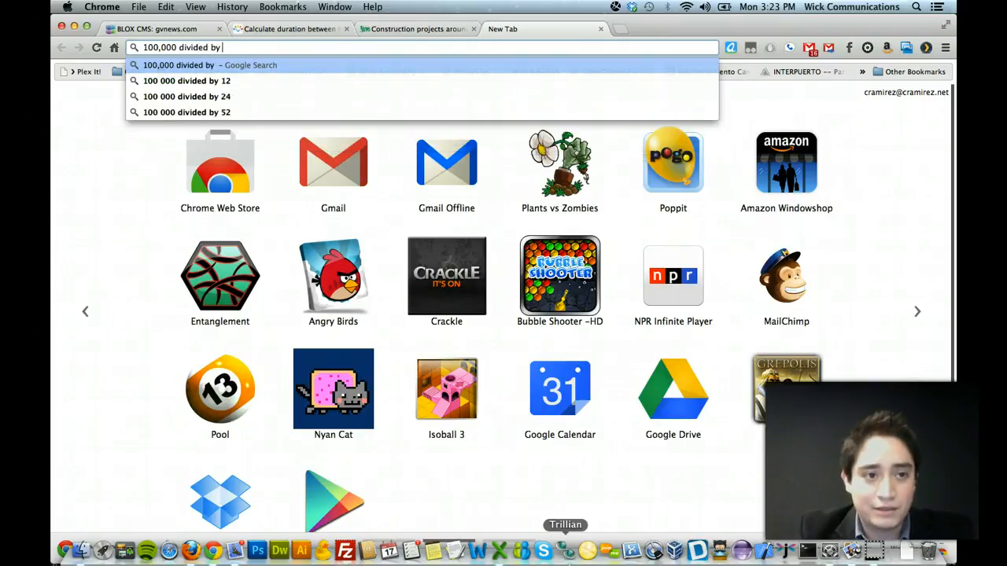
{"action": "type", "text": " 97"}
{"action": "key", "text": "Return"}
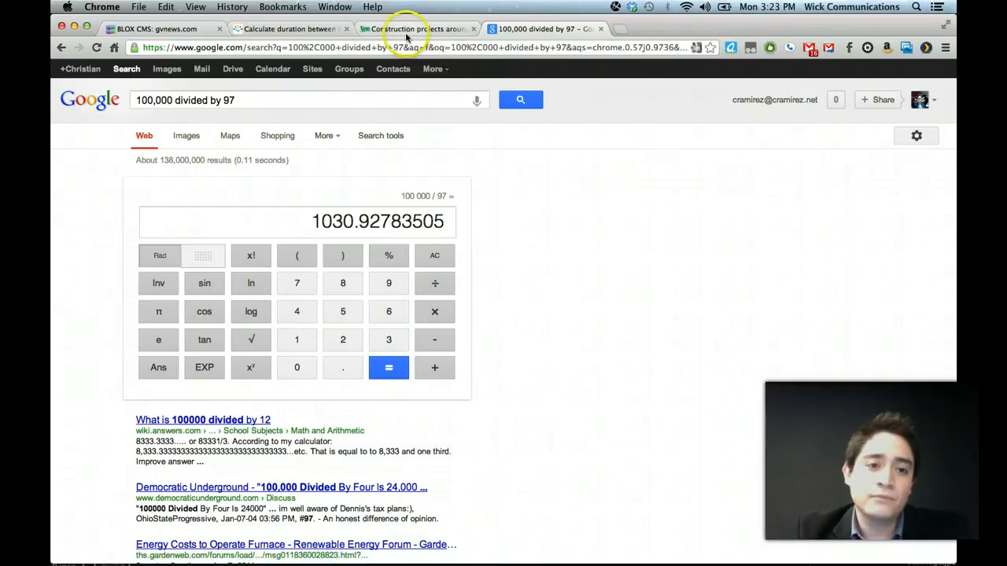
Step: Switch to the BLOX CMS tab and move it behind the other browser tabs
{"action": "left_click", "coordinate": [165, 29]}
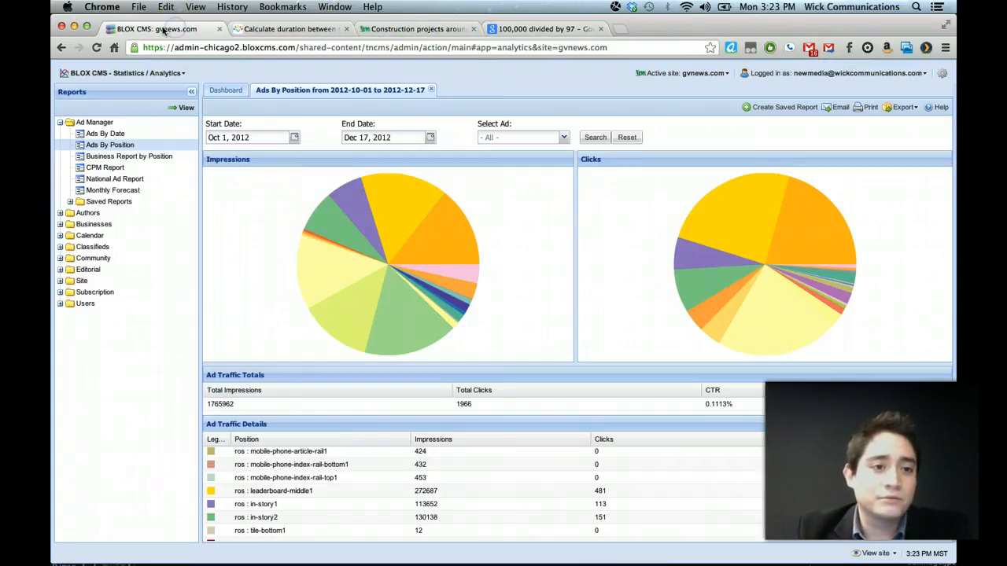
{"action": "left_click_drag", "start_coordinate": [162, 29], "coordinate": [527, 30]}
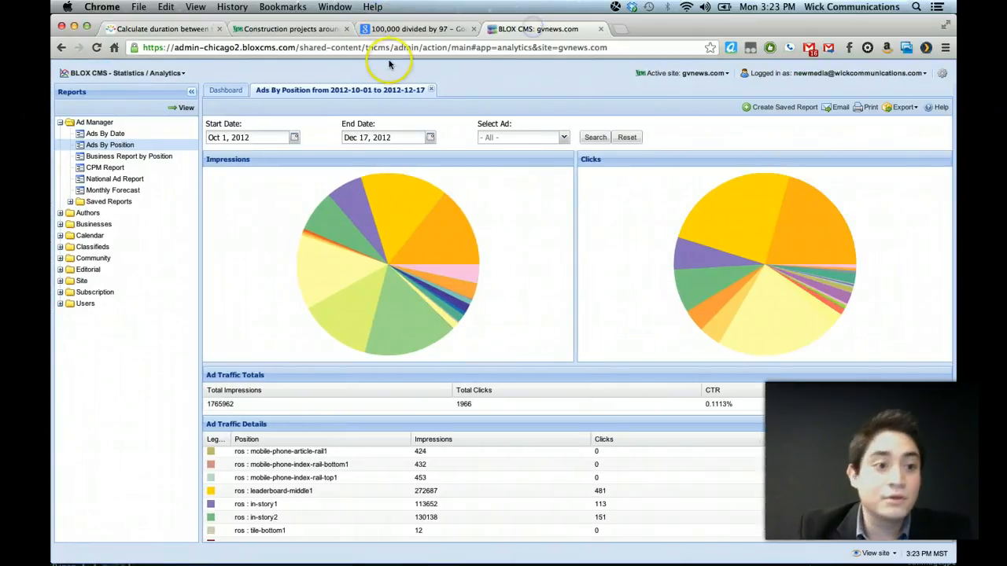
{"action": "left_click", "coordinate": [183, 73]}
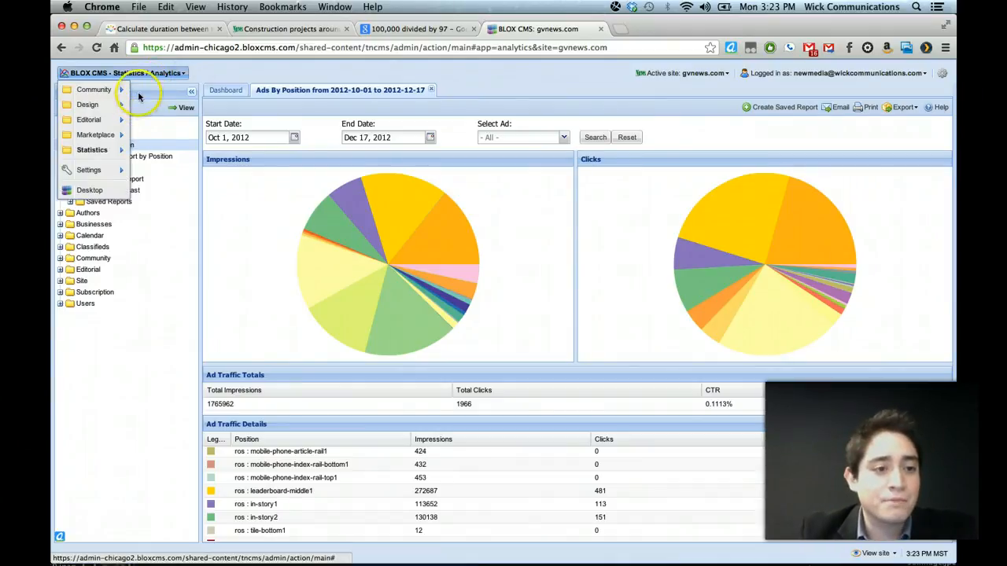
{"action": "left_click", "coordinate": [195, 68]}
Step: Switch to the Arizona Lottery ad tags workbook in Excel and enlarge its window to show more columns
{"action": "mouse_move", "coordinate": [543, 560]}
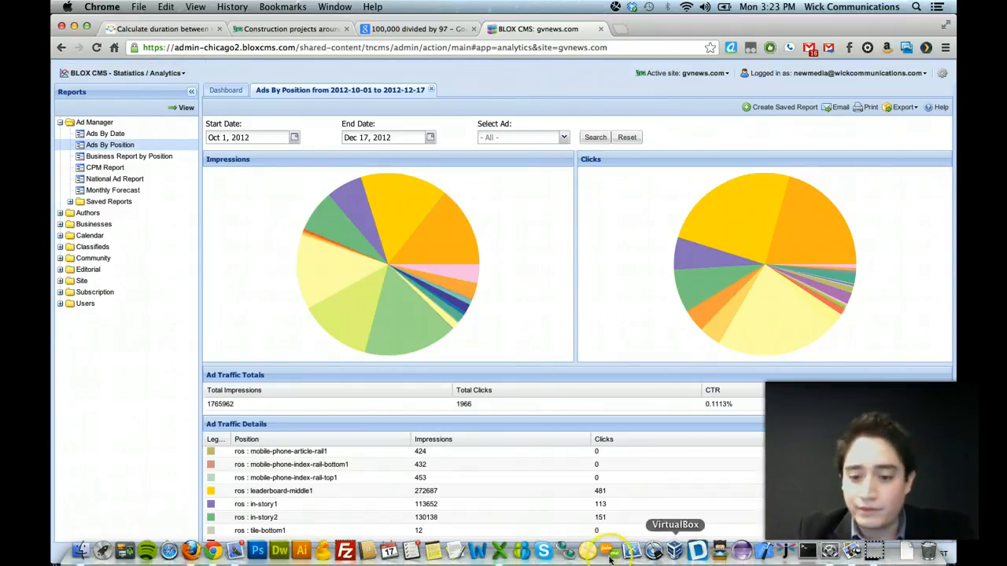
{"action": "left_click", "coordinate": [498, 552]}
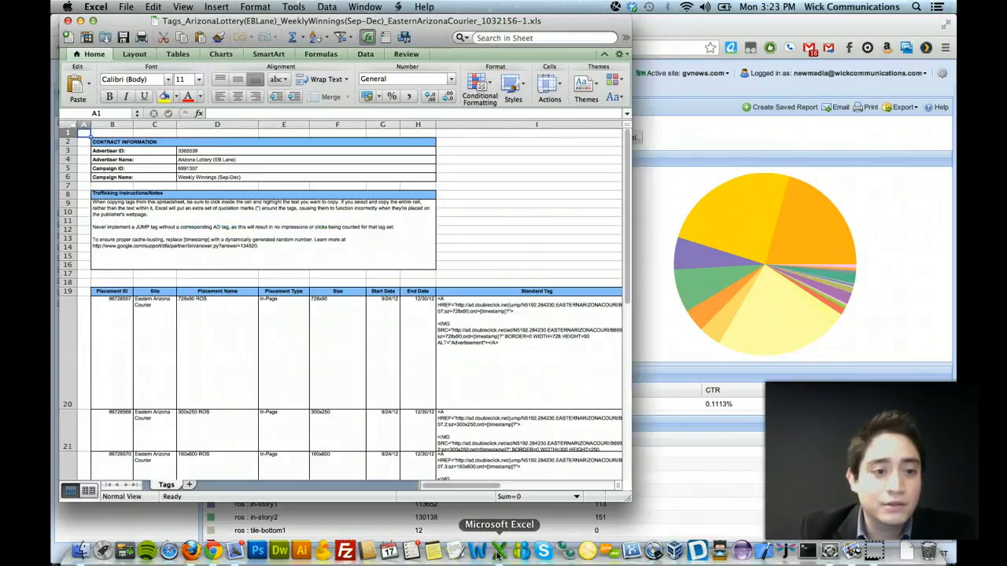
{"action": "left_click_drag", "start_coordinate": [728, 523], "coordinate": [882, 517]}
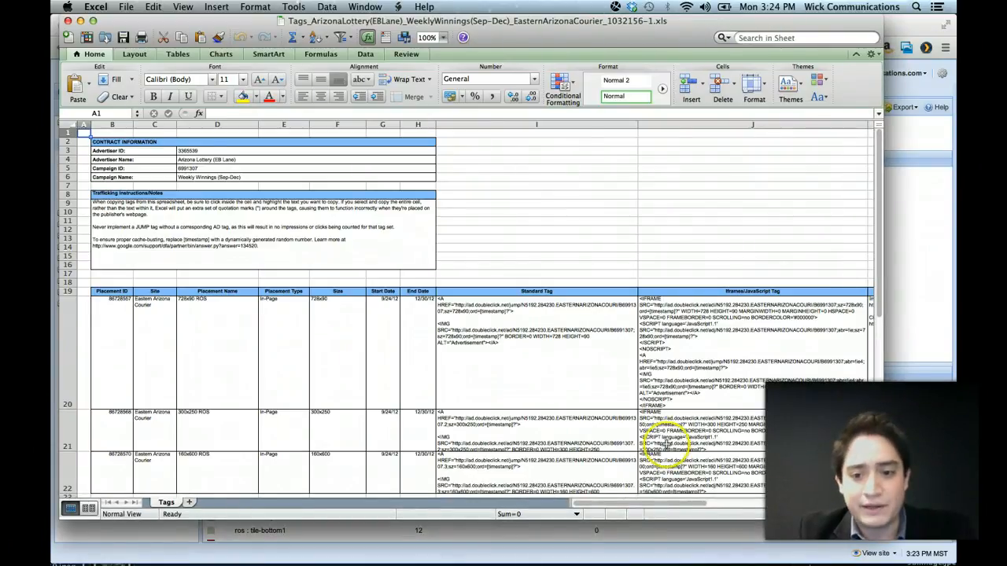
Step: Examine the placement table's tag type columns, including the Iframes/JavaScript Tag header and the tag in the 728x90 row
{"action": "scroll", "coordinate": [645, 494], "scroll_direction": "down", "scroll_amount": 2}
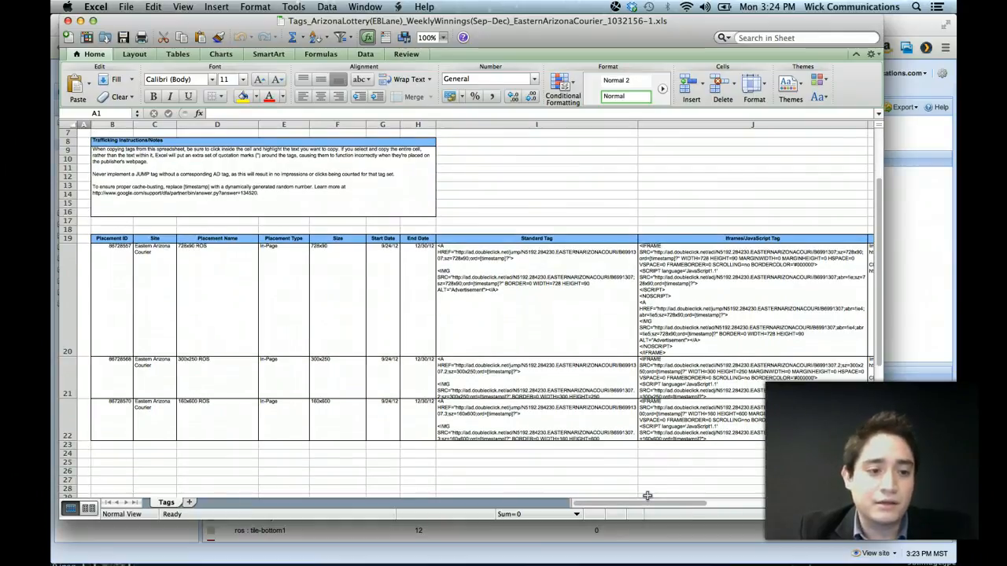
{"action": "scroll", "coordinate": [646, 495], "scroll_direction": "down", "scroll_amount": 3}
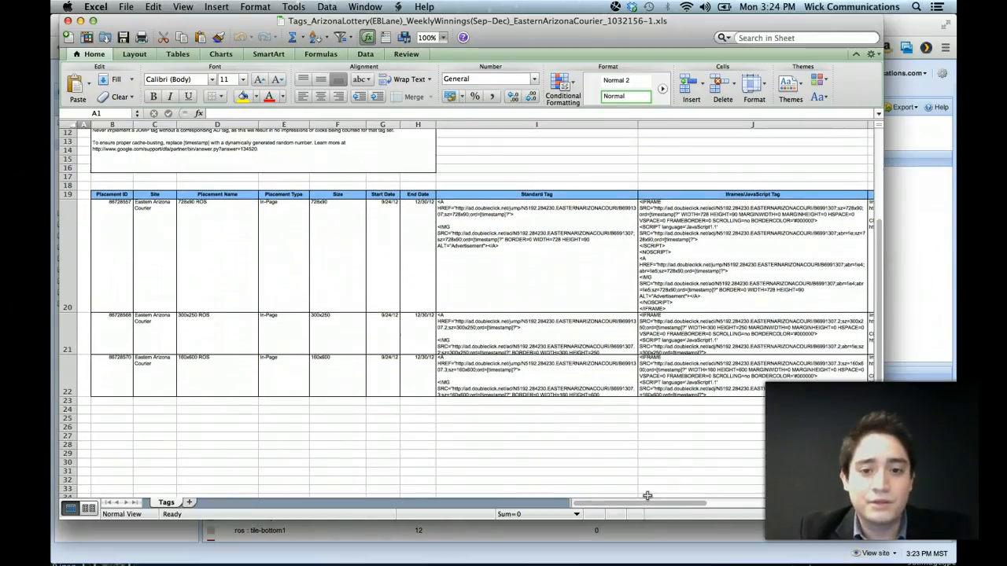
{"action": "left_click_drag", "start_coordinate": [652, 505], "coordinate": [724, 508]}
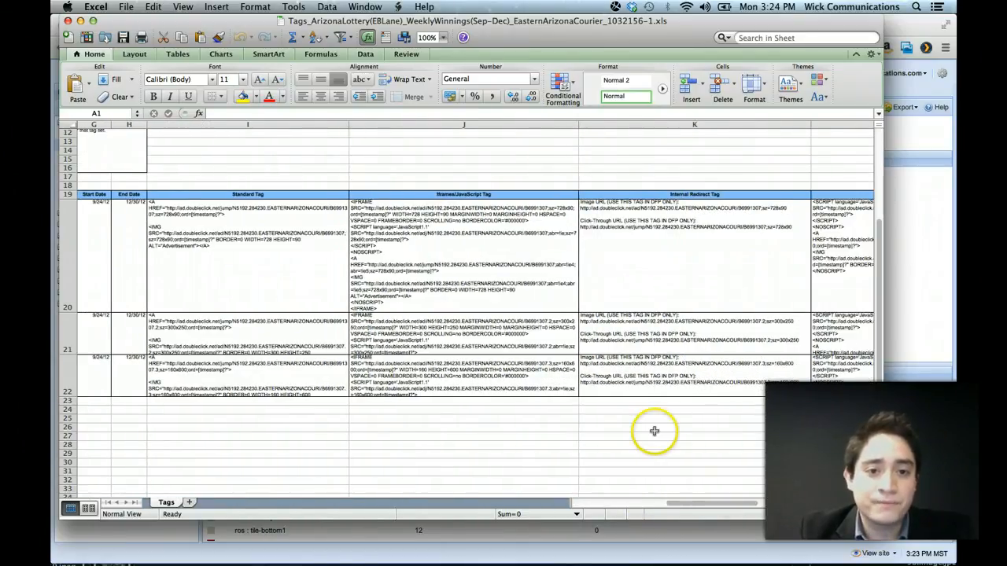
{"action": "left_click", "coordinate": [486, 193]}
{"action": "scroll", "coordinate": [589, 229], "scroll_direction": "right", "scroll_amount": 5}
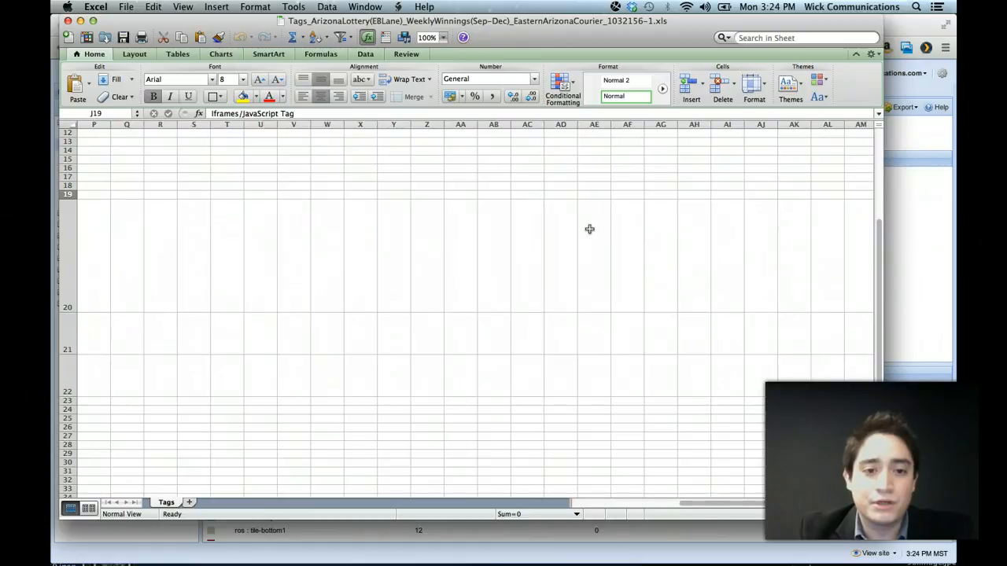
{"action": "scroll", "coordinate": [589, 229], "scroll_direction": "left", "scroll_amount": 5}
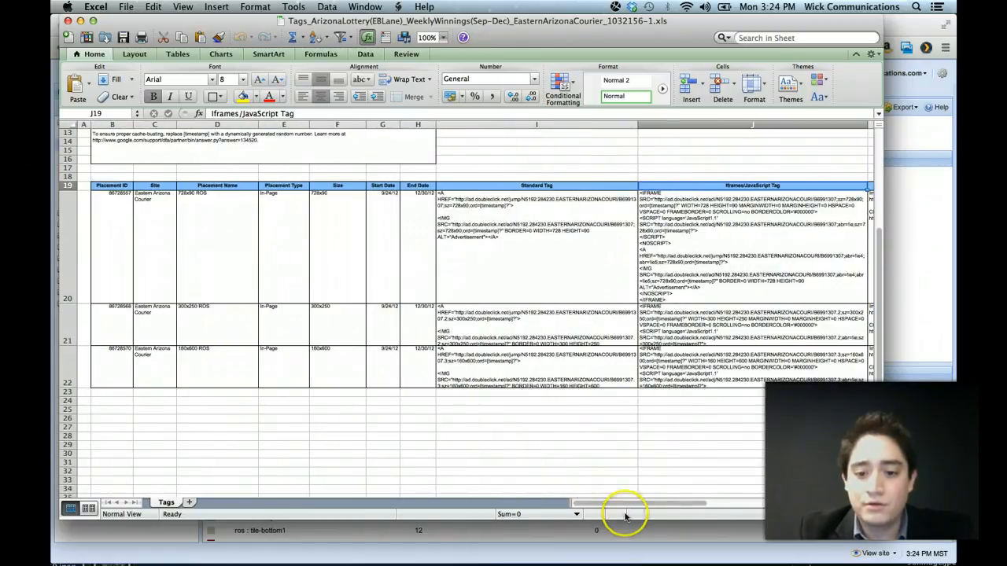
{"action": "left_click_drag", "start_coordinate": [624, 504], "coordinate": [679, 500]}
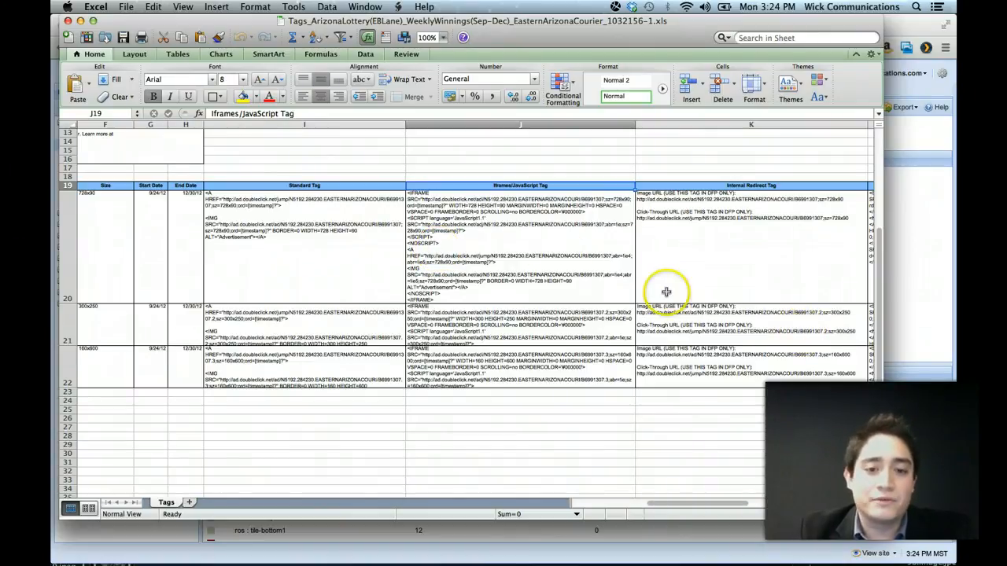
{"action": "left_click", "coordinate": [474, 242]}
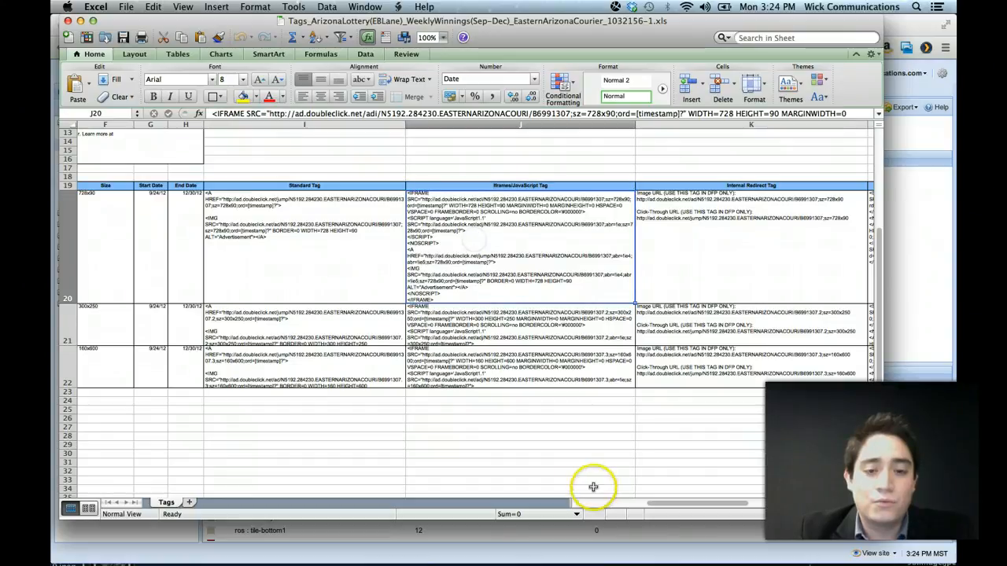
{"action": "left_click_drag", "start_coordinate": [669, 507], "coordinate": [599, 507]}
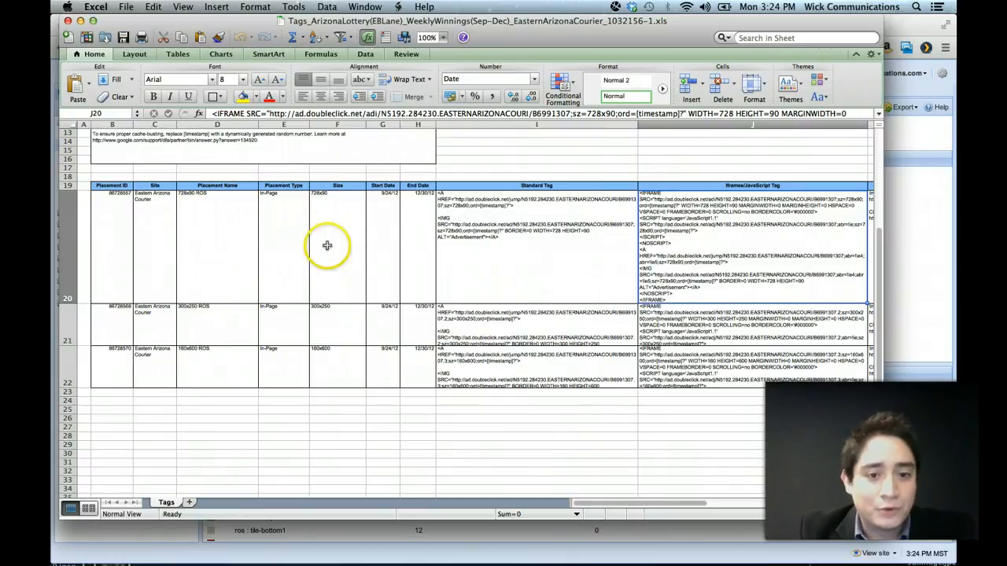
Step: Review the Placement Type and Size columns, checking the 728x90, 300x250 and 160x600 size cells
{"action": "left_click", "coordinate": [289, 186]}
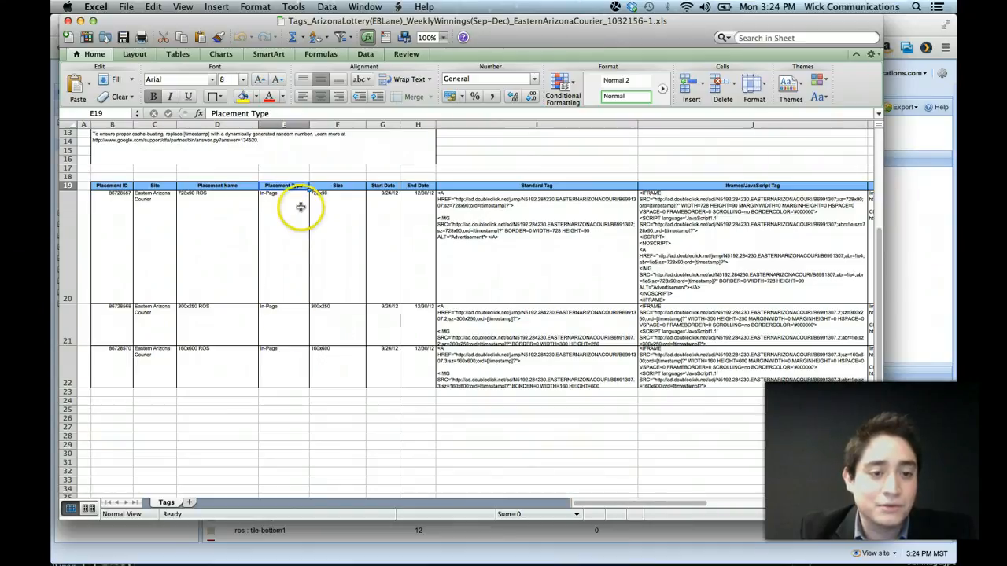
{"action": "left_click", "coordinate": [347, 186]}
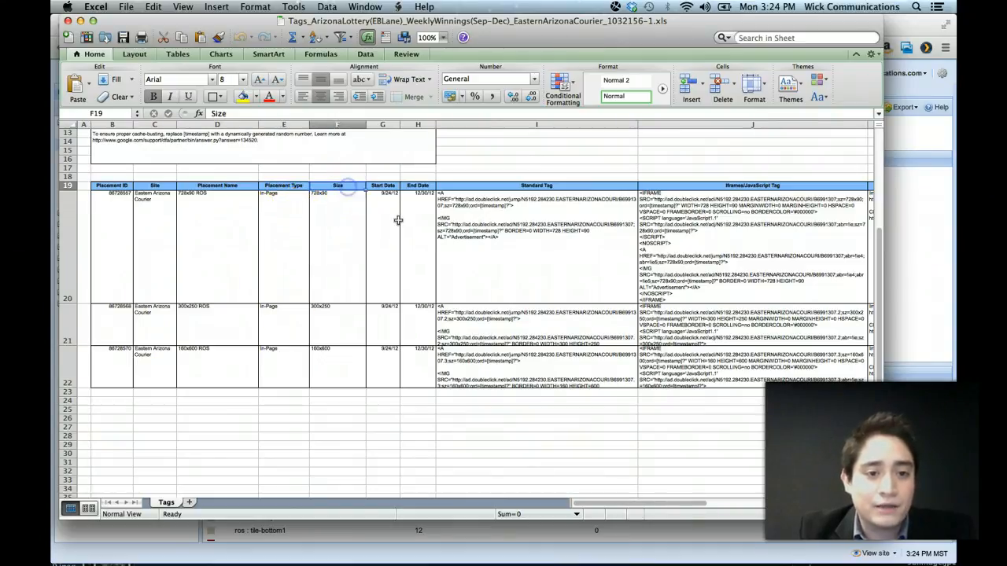
{"action": "left_click", "coordinate": [324, 196]}
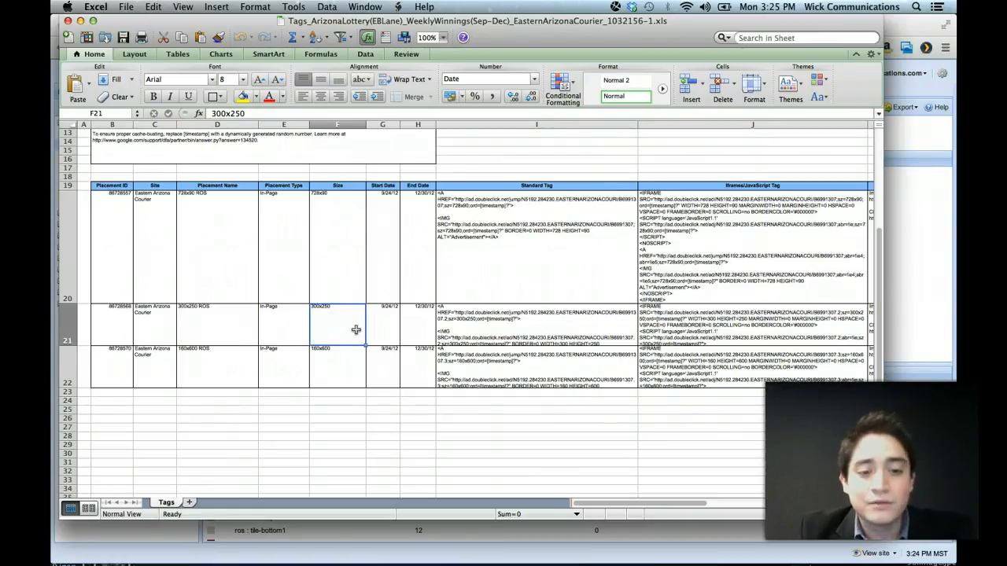
{"action": "left_click", "coordinate": [353, 367]}
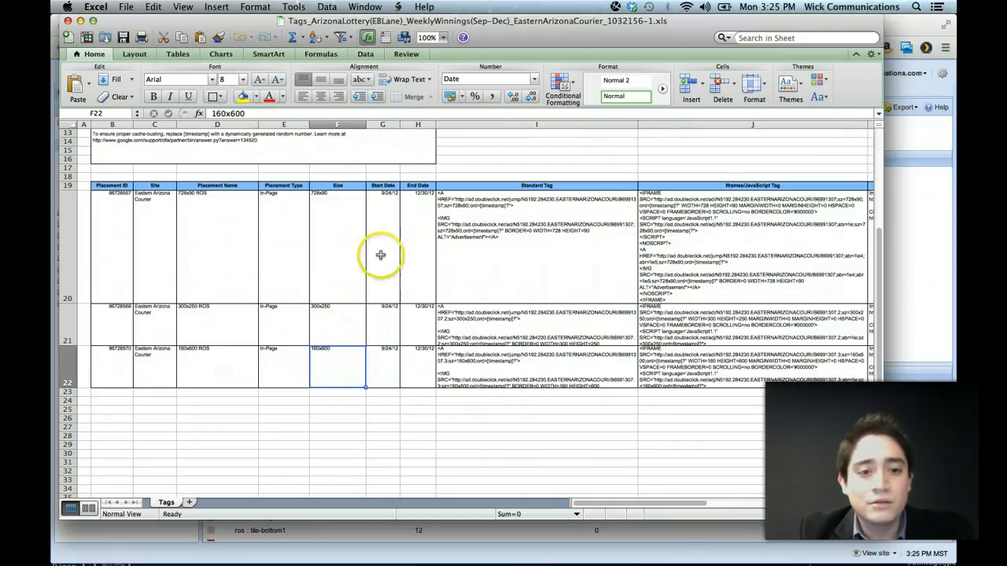
{"action": "left_click", "coordinate": [340, 263]}
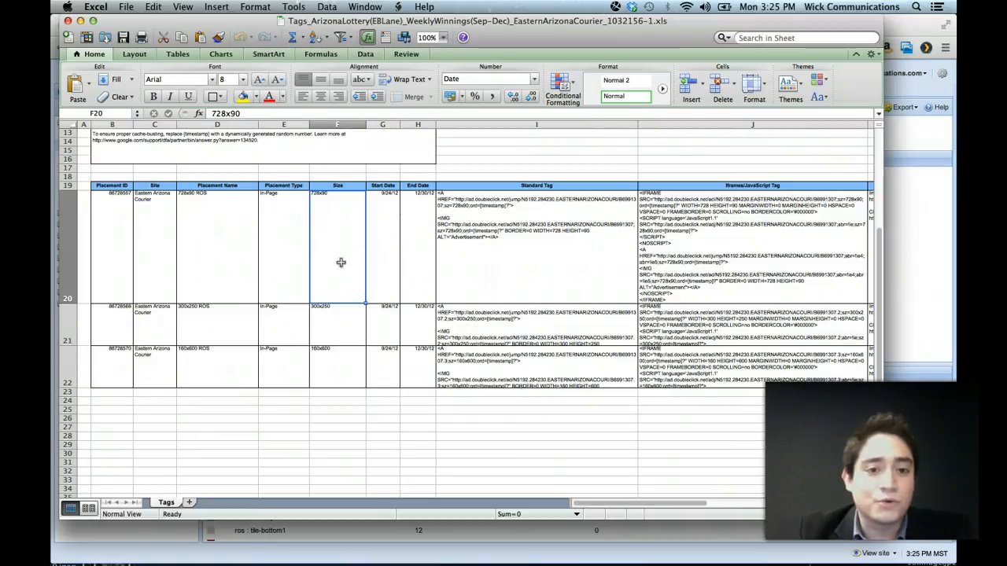
{"action": "left_click", "coordinate": [344, 330]}
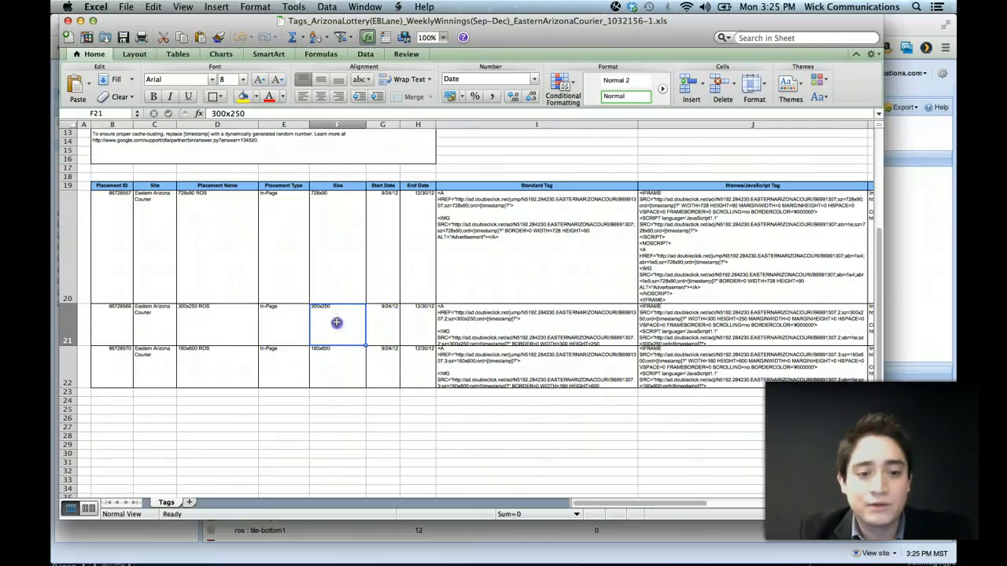
Step: Copy the full Iframes/JavaScript tag text from inside the cell in the 300x250 row
{"action": "left_click", "coordinate": [768, 321]}
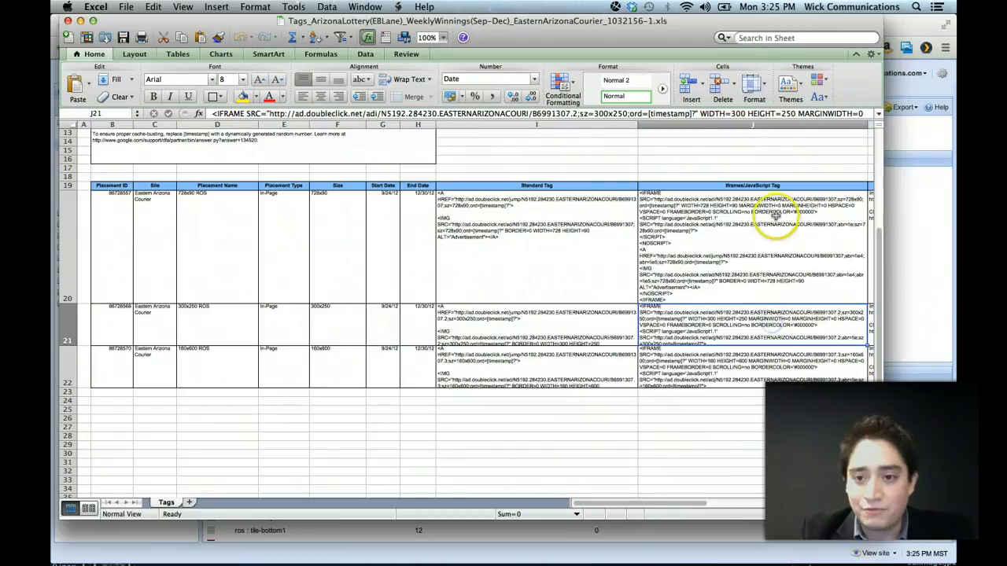
{"action": "double_click", "coordinate": [681, 316]}
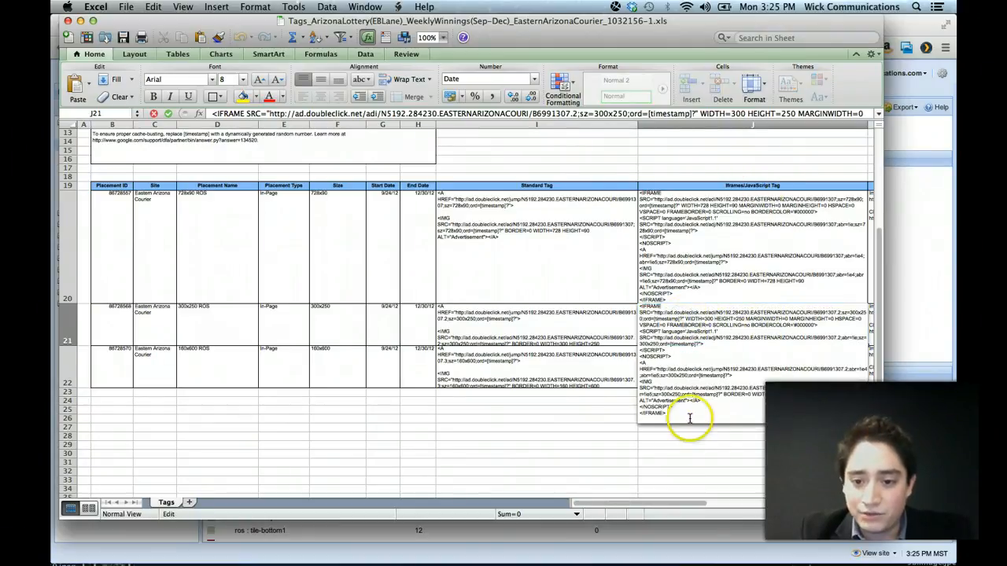
{"action": "left_click_drag", "start_coordinate": [690, 417], "coordinate": [639, 309]}
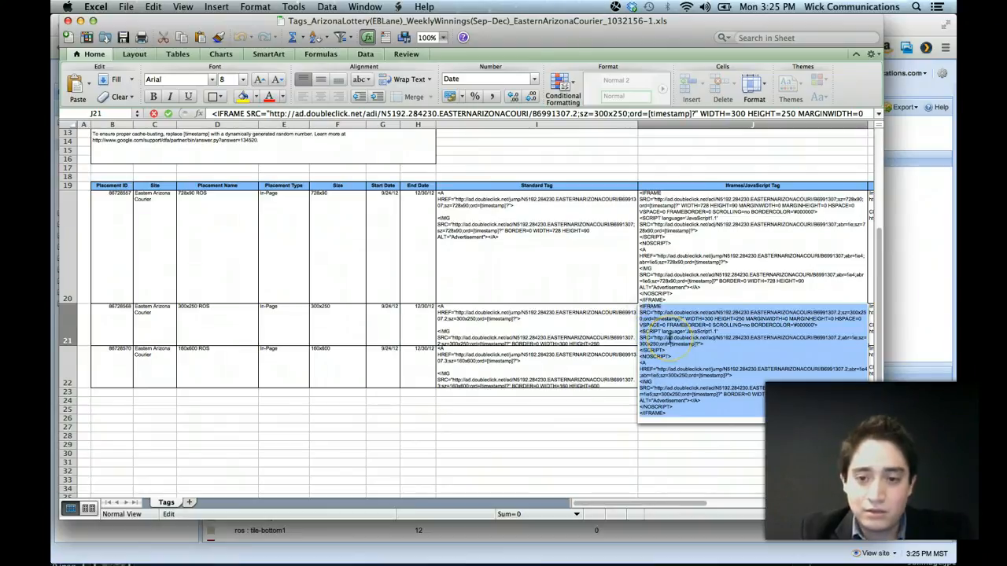
{"action": "mouse_move", "coordinate": [719, 561]}
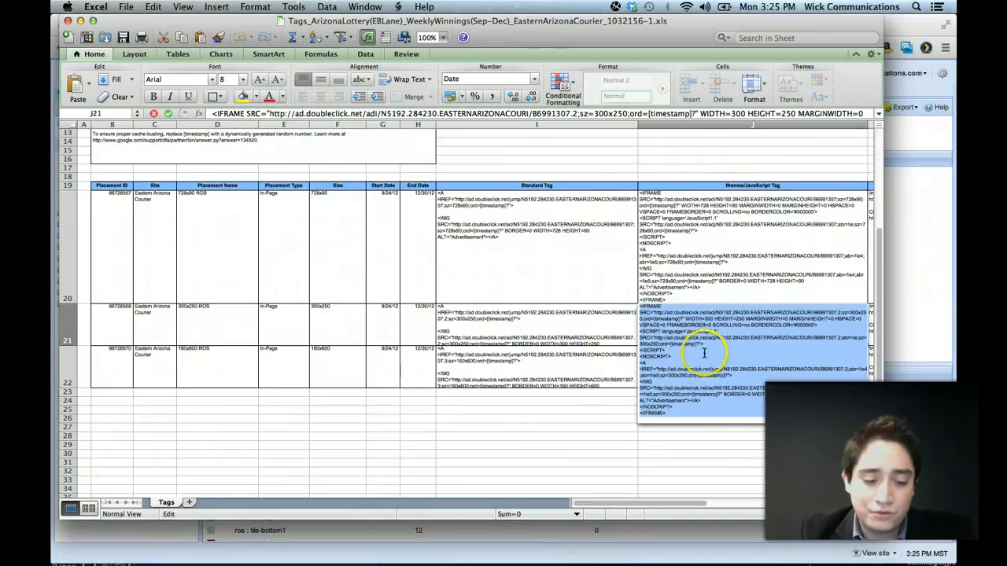
{"action": "left_click", "coordinate": [153, 7]}
{"action": "left_click", "coordinate": [167, 69]}
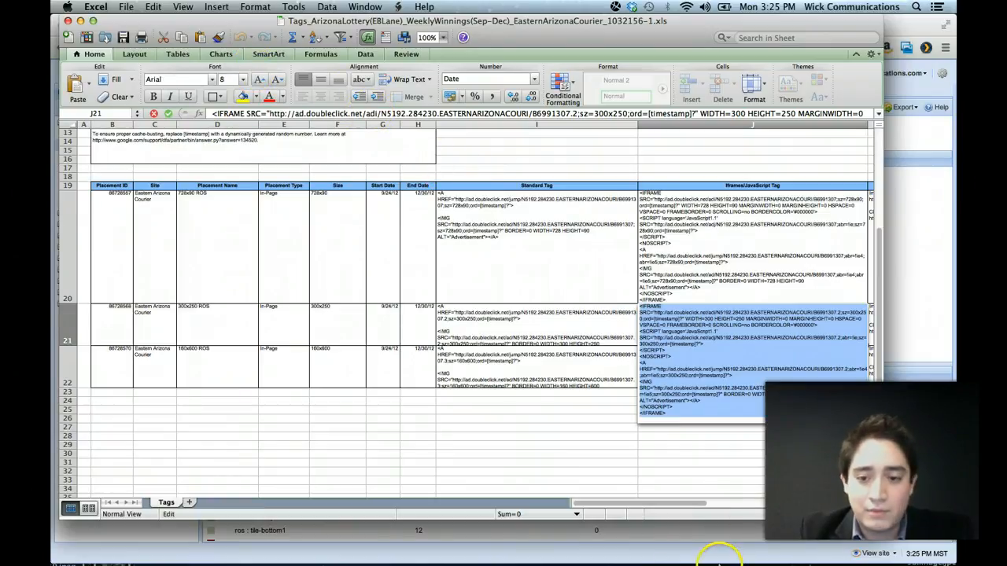
Step: Switch to TextEdit, paste the copied 300x250 tag into the untitled document, and add blank lines above the code
{"action": "mouse_move", "coordinate": [607, 555]}
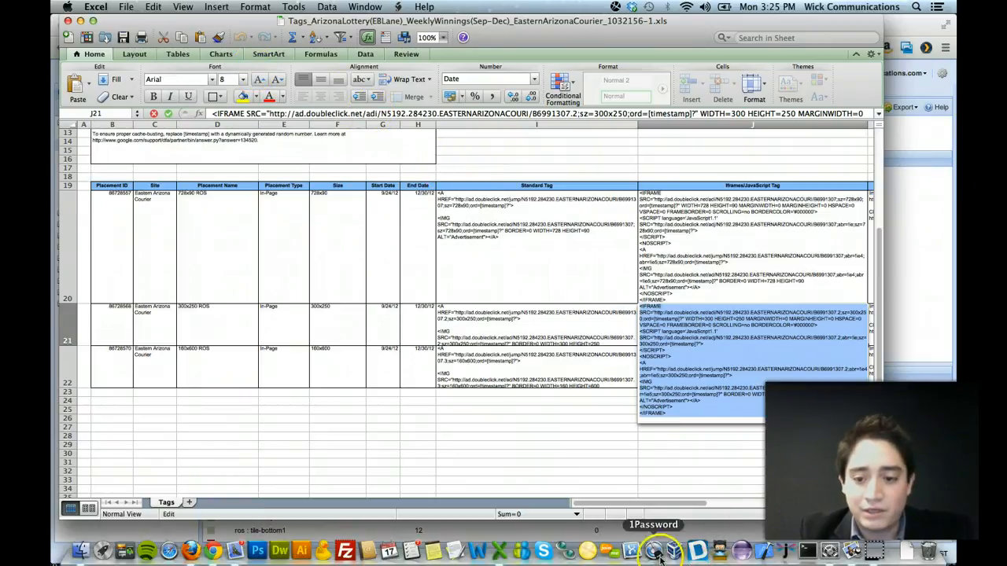
{"action": "left_click", "coordinate": [459, 553]}
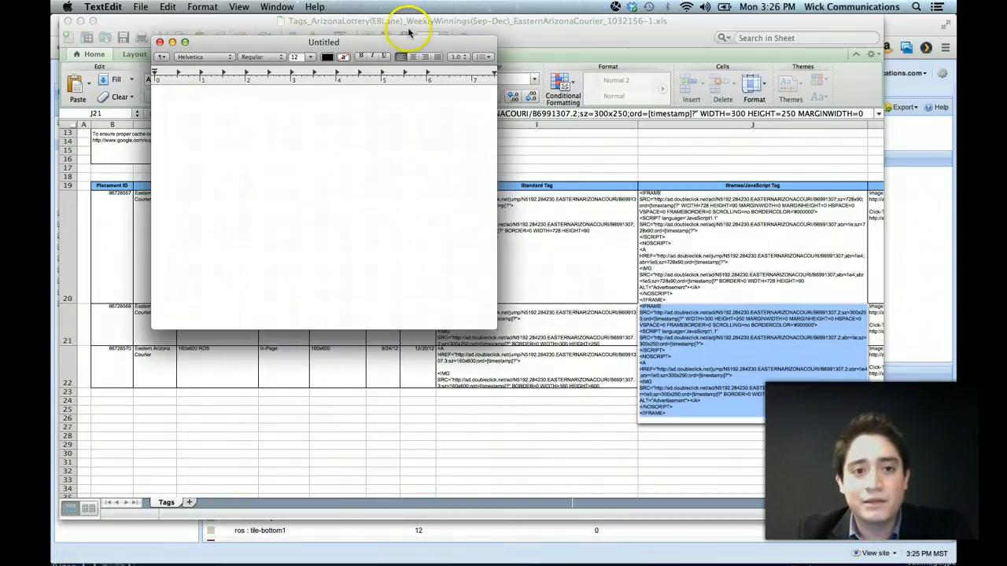
{"action": "left_click_drag", "start_coordinate": [408, 42], "coordinate": [806, 166]}
{"action": "key", "text": "super+v"}
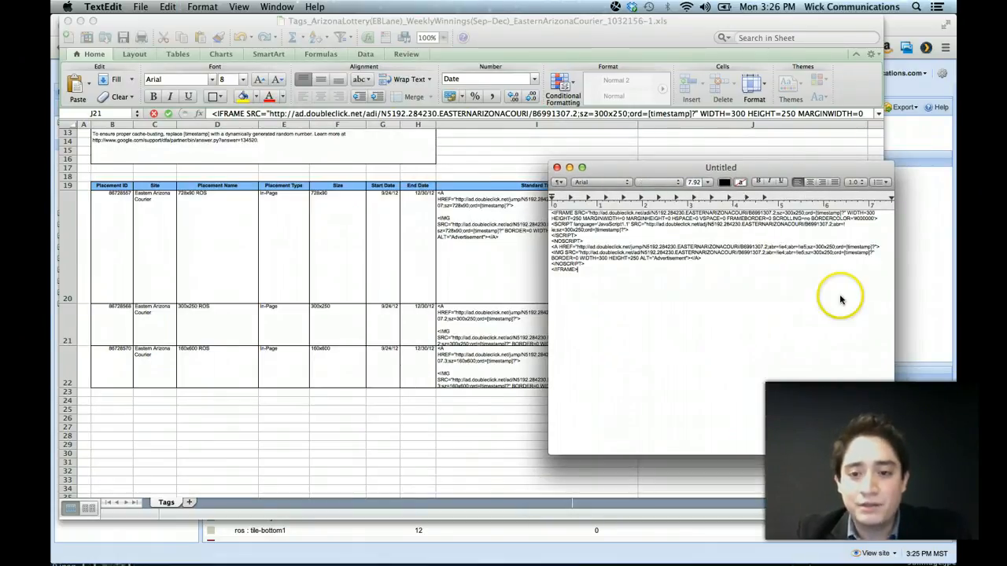
{"action": "left_click", "coordinate": [725, 284]}
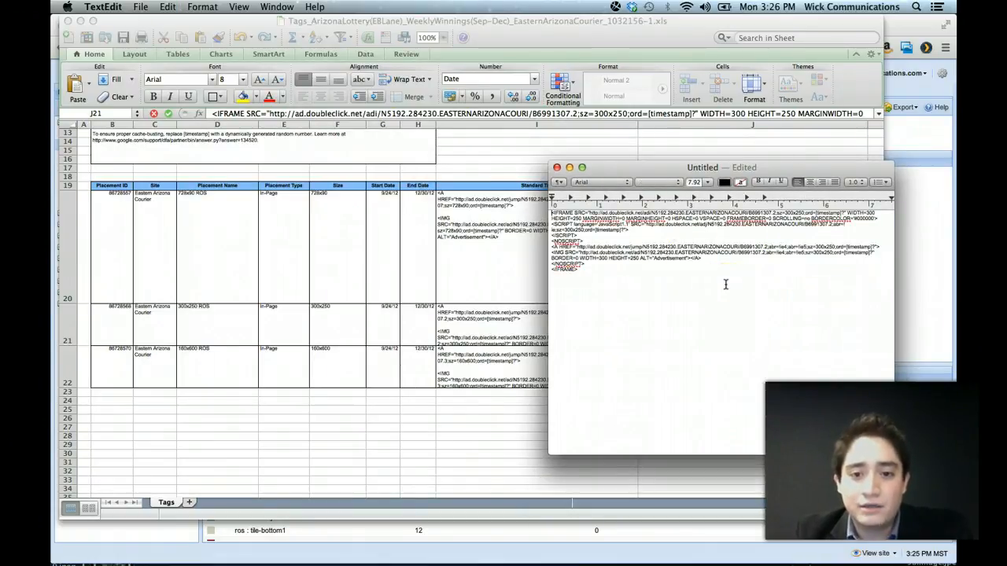
{"action": "key", "text": "Return"}
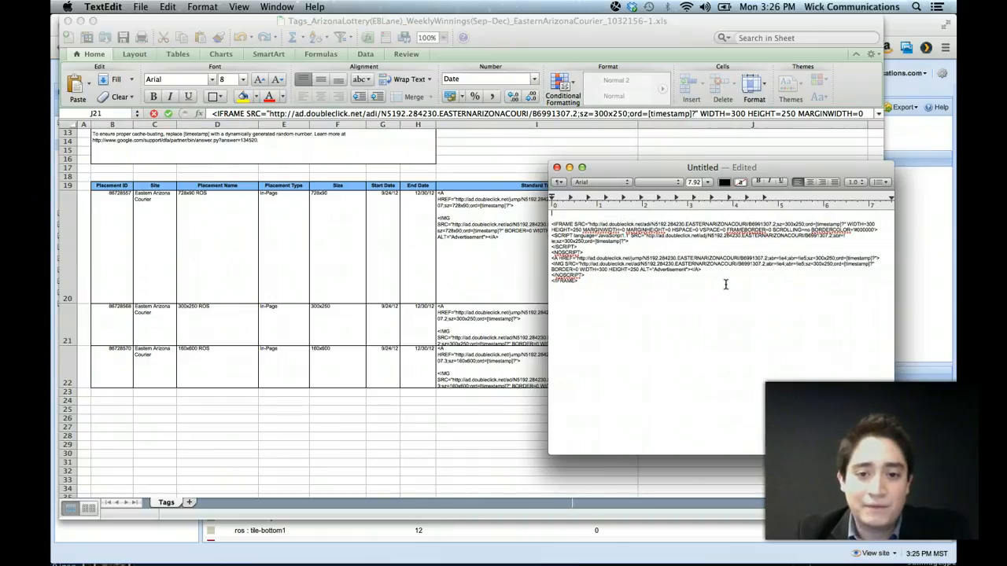
{"action": "key", "text": "Return"}
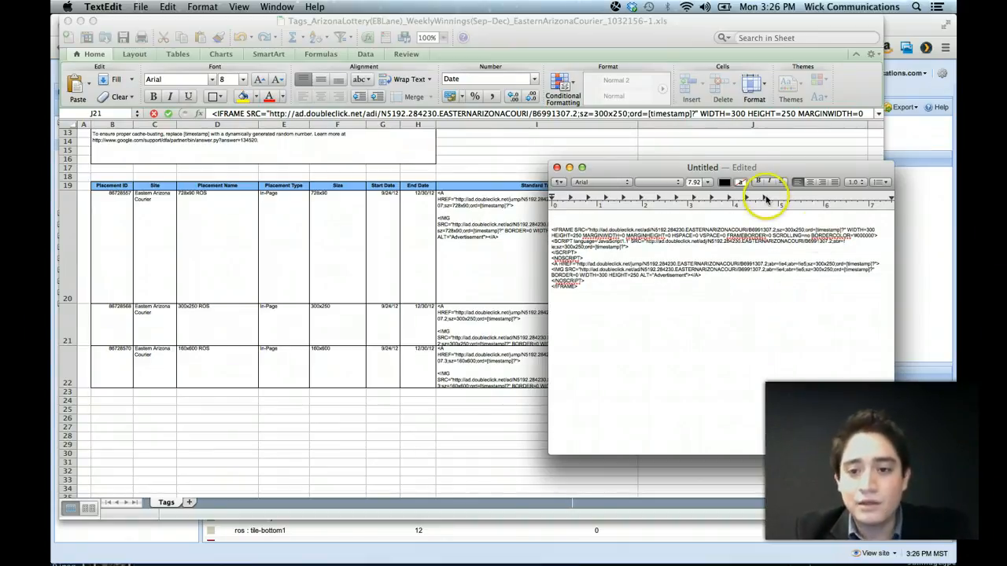
Step: Minimize the ad tags workbook, reposition the pasted tag's document window, and switch back to BLOX CMS in Chrome
{"action": "left_click_drag", "start_coordinate": [743, 172], "coordinate": [824, 240]}
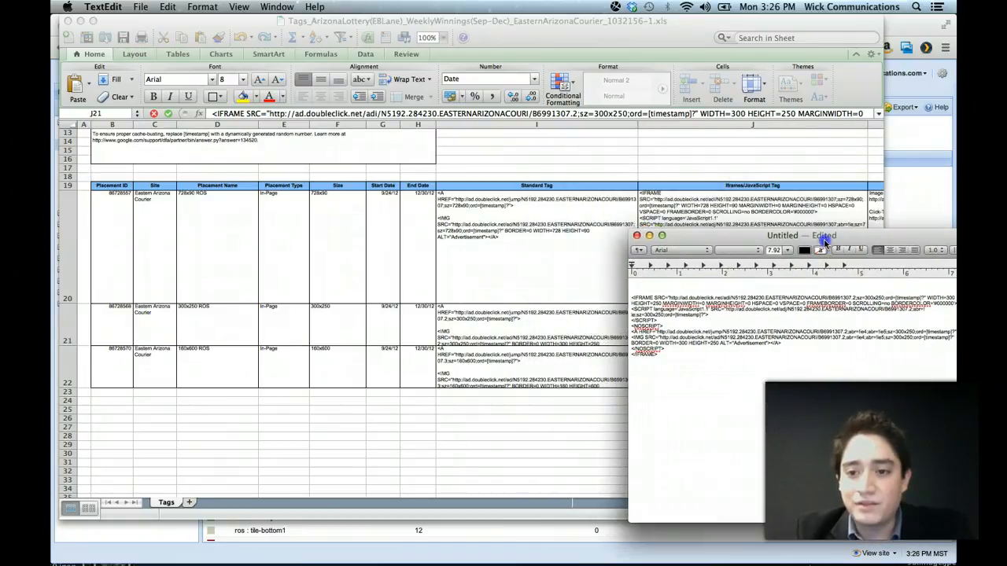
{"action": "left_click", "coordinate": [391, 22]}
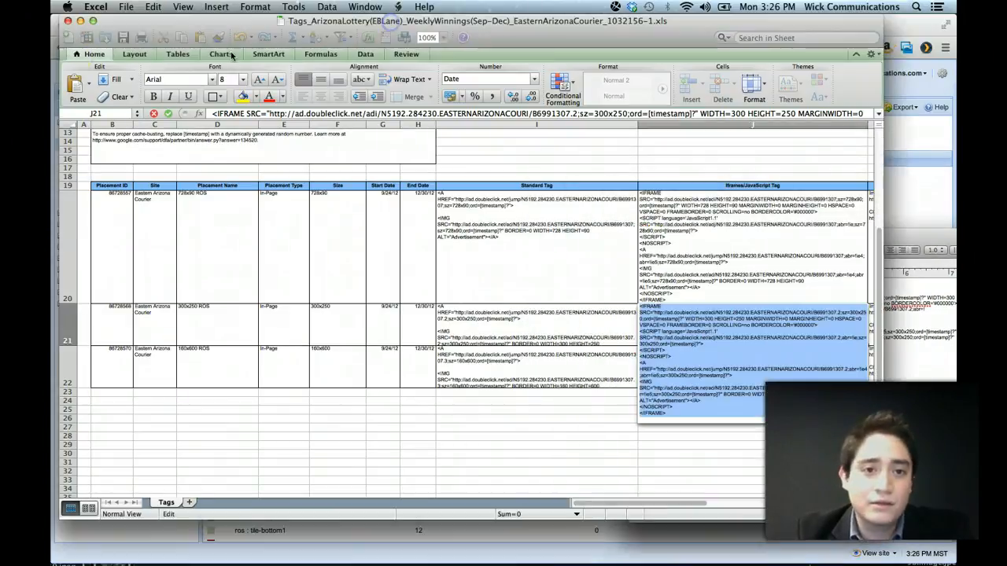
{"action": "left_click", "coordinate": [80, 20]}
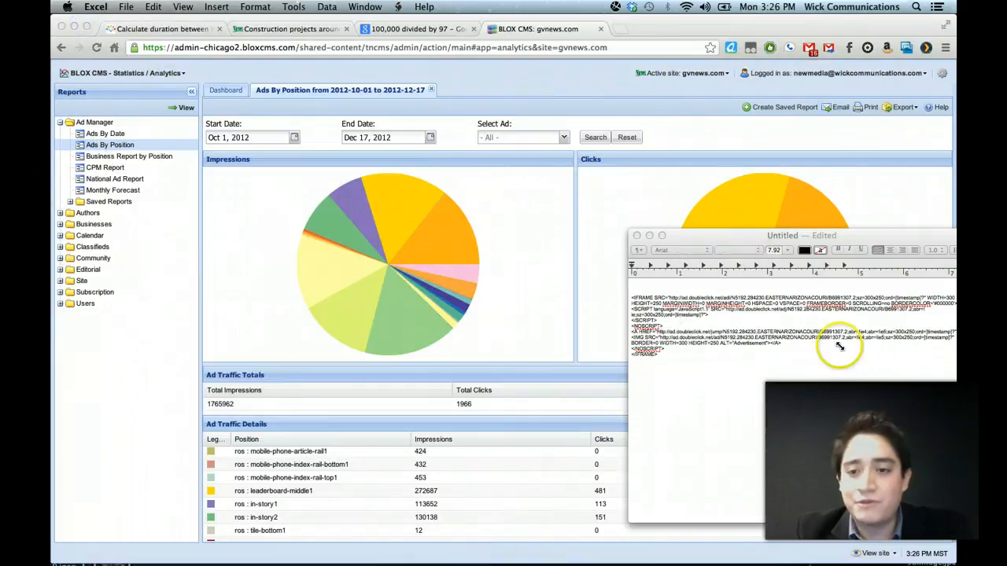
{"action": "left_click_drag", "start_coordinate": [722, 240], "coordinate": [641, 240]}
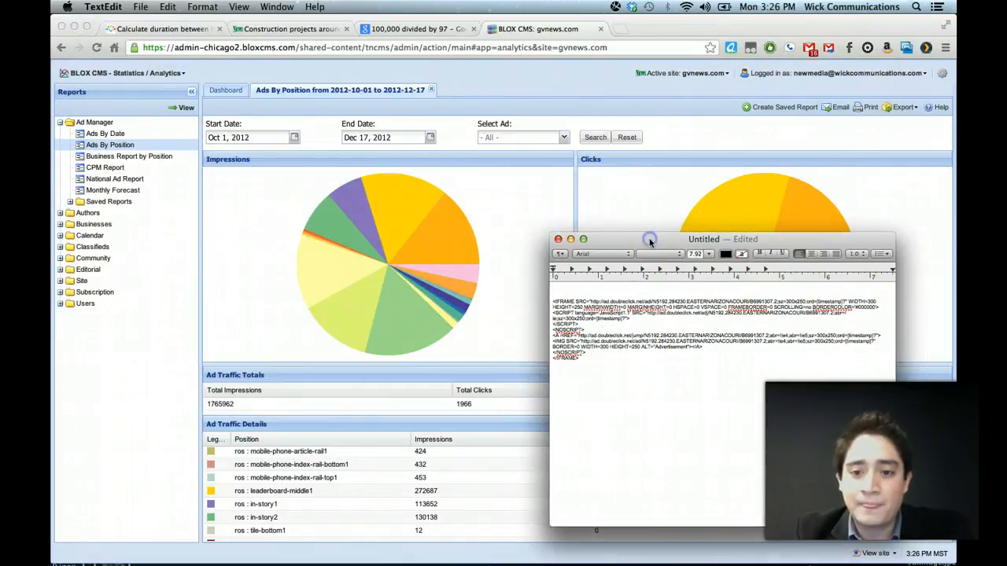
{"action": "left_click", "coordinate": [667, 130]}
Step: Go to the Banner Ads application under Marketplace in BLOX CMS
{"action": "left_click", "coordinate": [173, 74]}
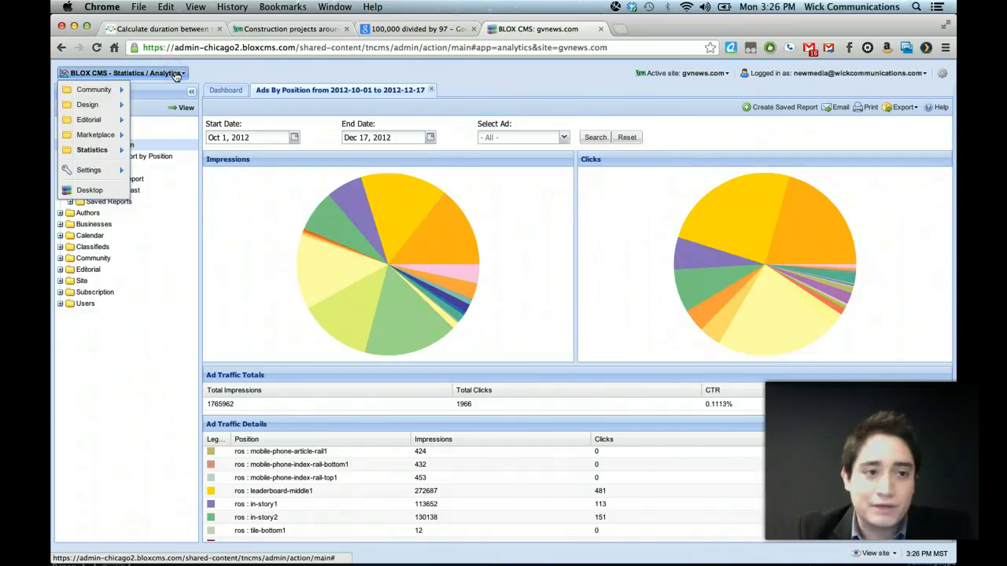
{"action": "left_click", "coordinate": [104, 137]}
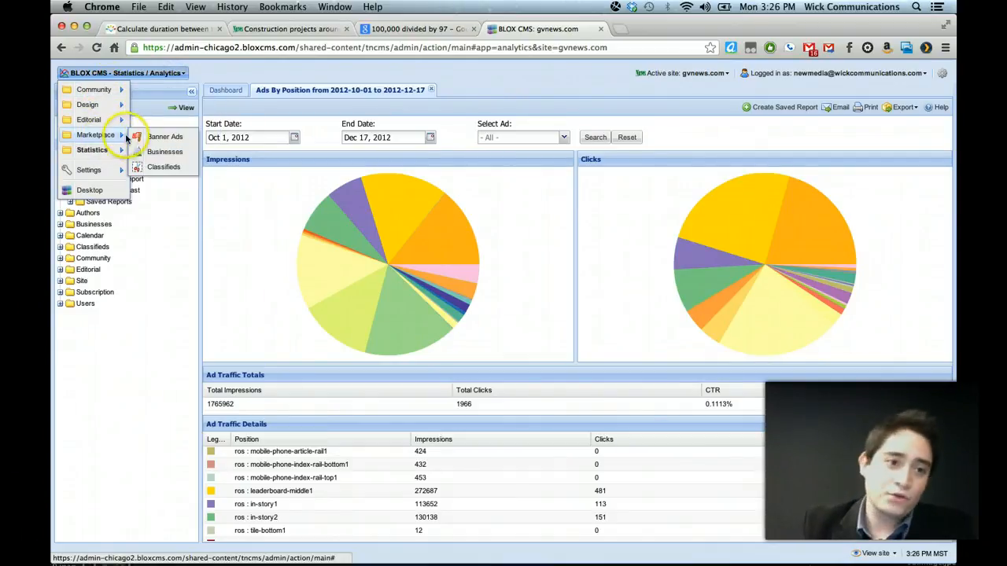
{"action": "left_click", "coordinate": [158, 137]}
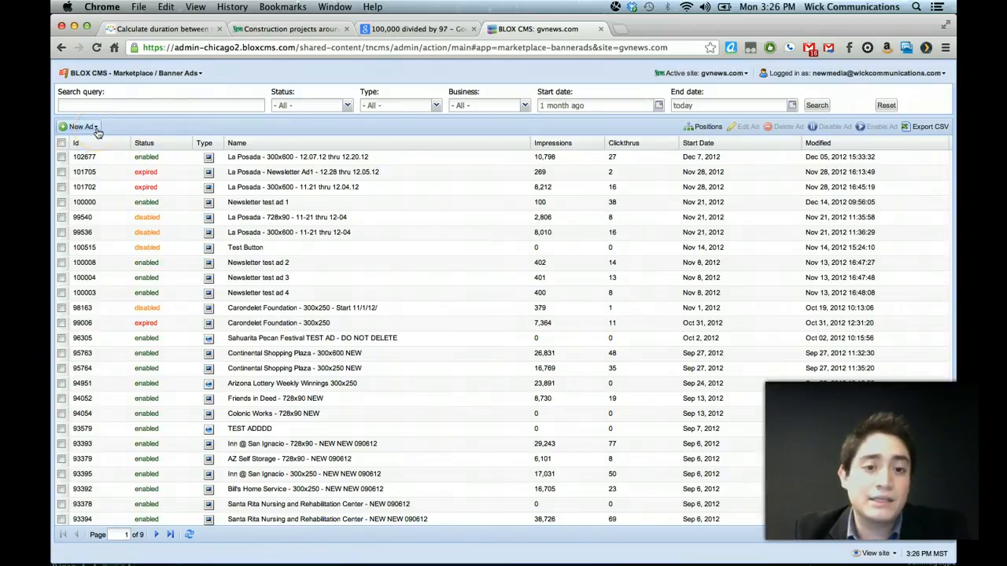
{"action": "left_click", "coordinate": [102, 72]}
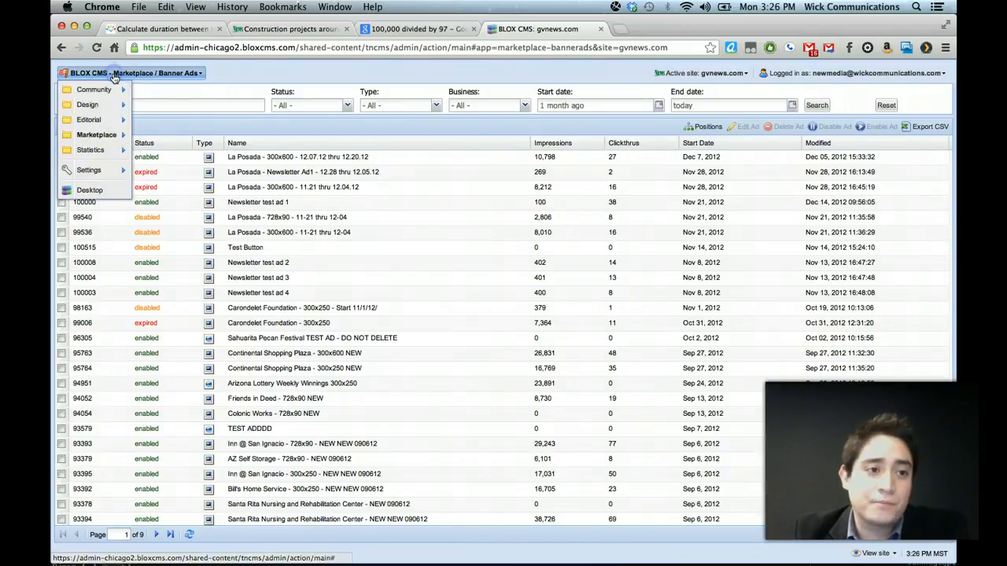
{"action": "left_click", "coordinate": [225, 119]}
Step: Create a new banner ad of the HTML type
{"action": "left_click", "coordinate": [96, 127]}
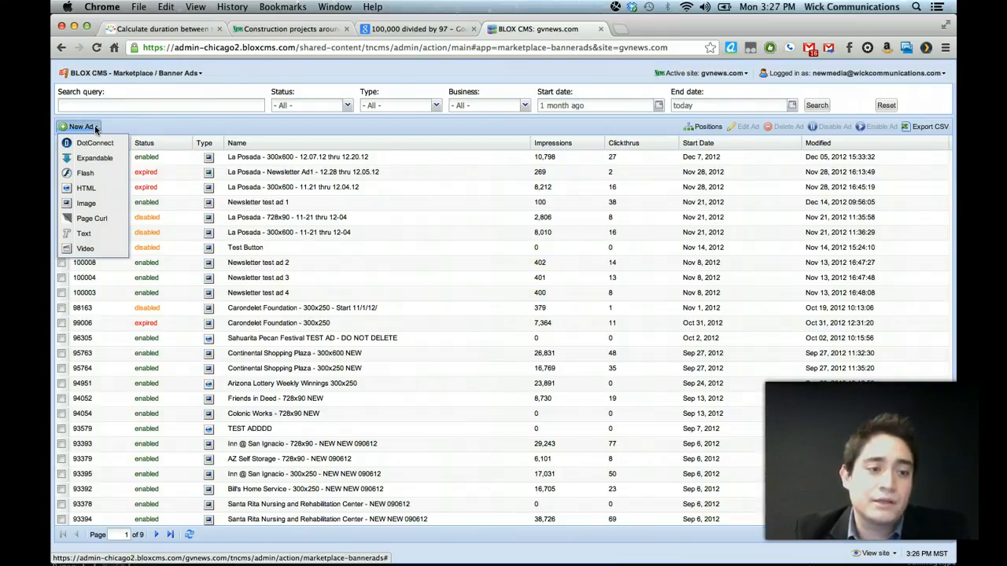
{"action": "left_click", "coordinate": [94, 193]}
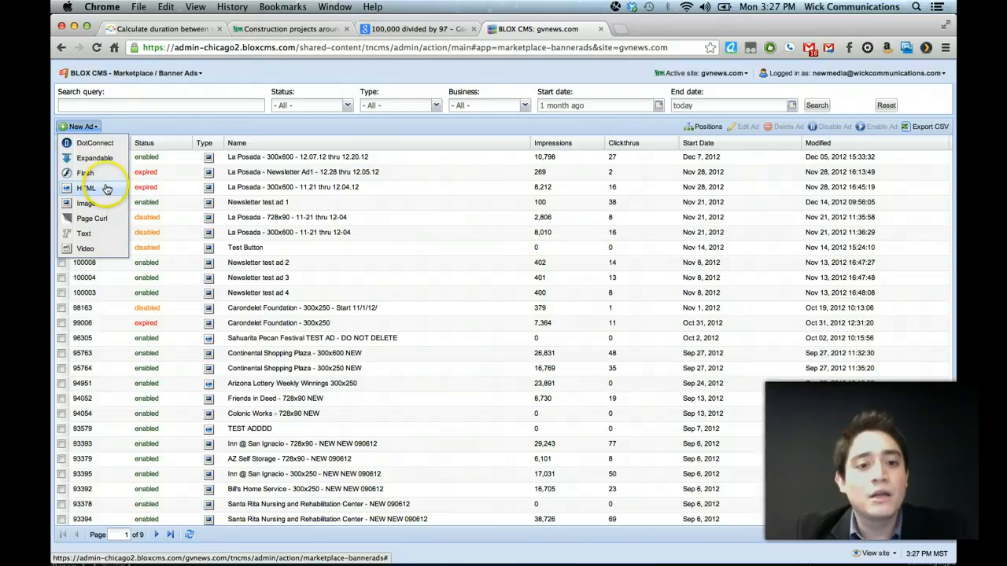
{"action": "left_click", "coordinate": [105, 190]}
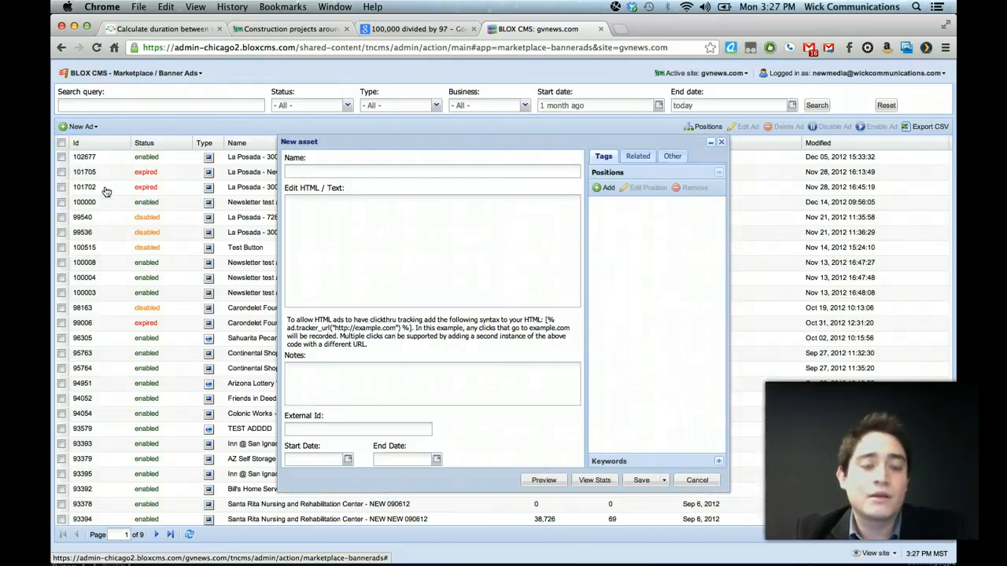
Step: Consult the ad tags workbook for the client, and begin the new asset's name with "Arizona Lottery"
{"action": "left_click", "coordinate": [399, 171]}
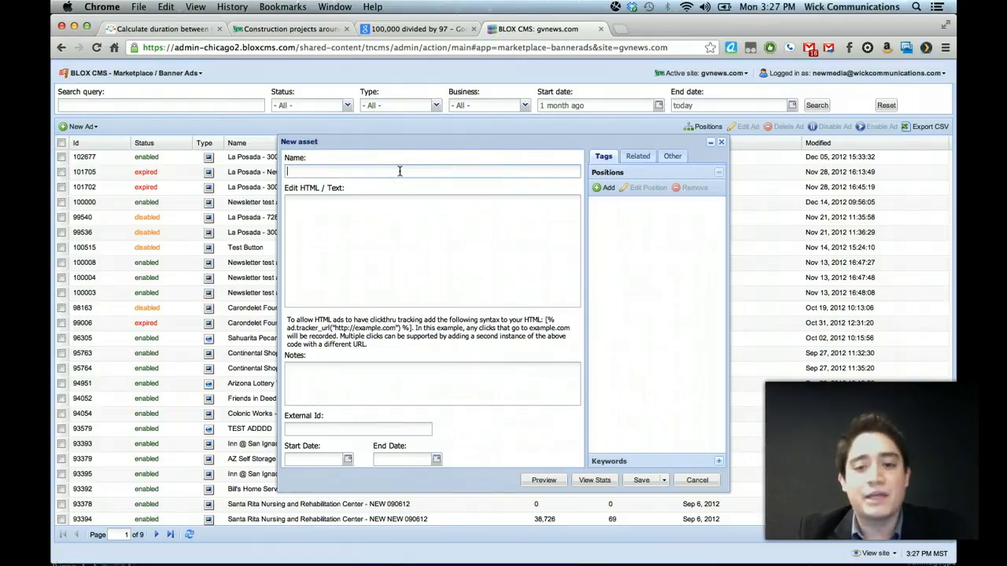
{"action": "mouse_move", "coordinate": [632, 563]}
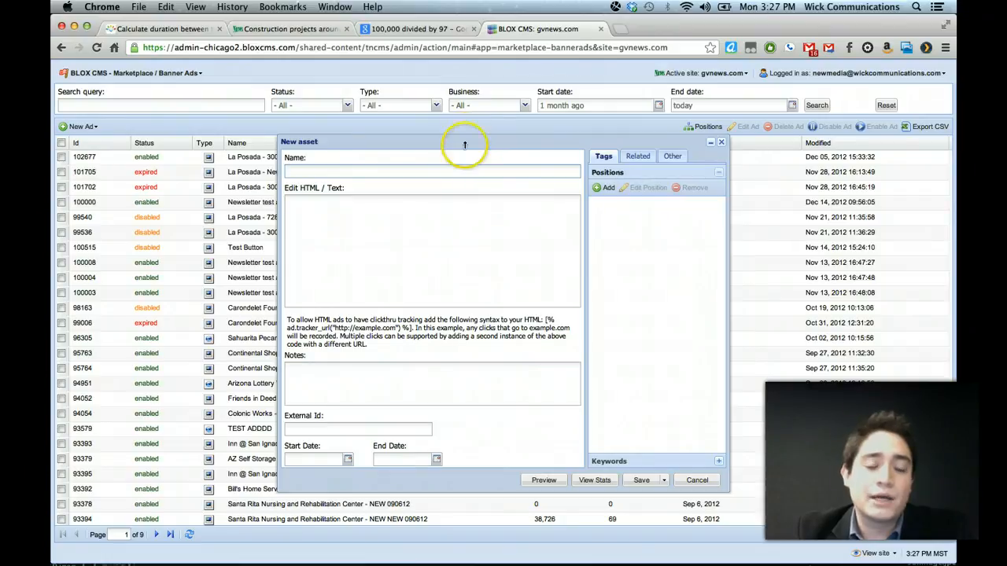
{"action": "left_click", "coordinate": [456, 551]}
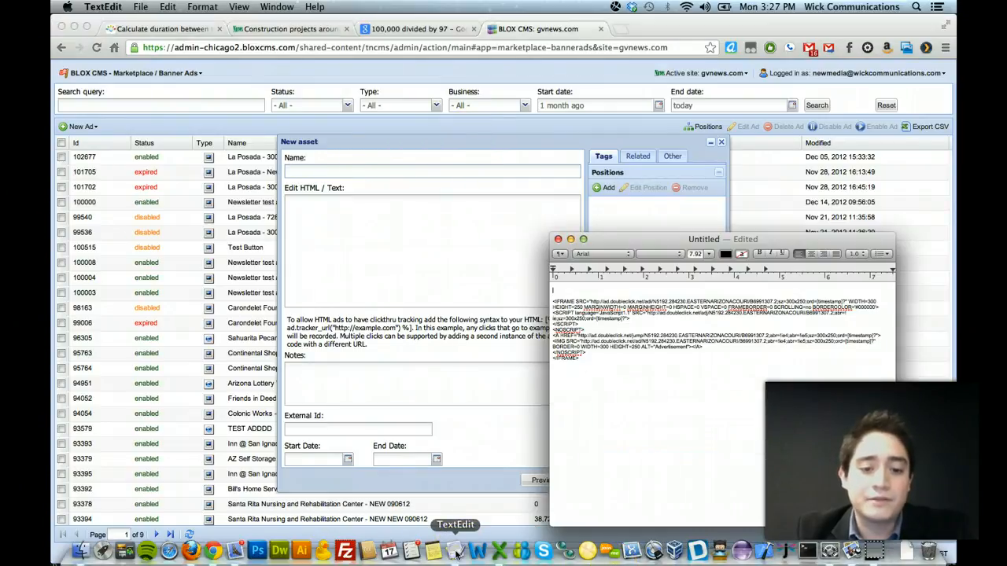
{"action": "left_click", "coordinate": [499, 550]}
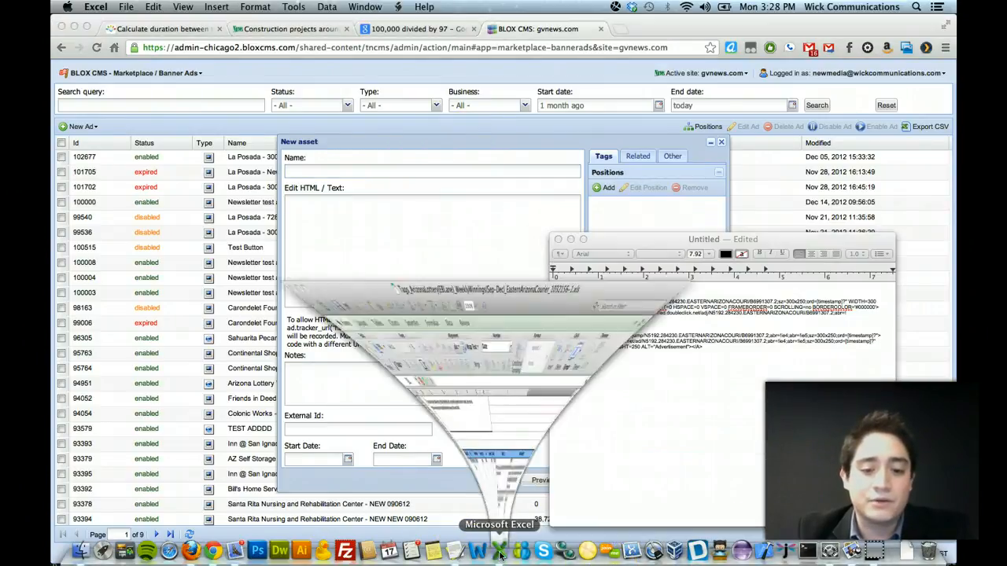
{"action": "left_click_drag", "start_coordinate": [525, 19], "coordinate": [550, 199]}
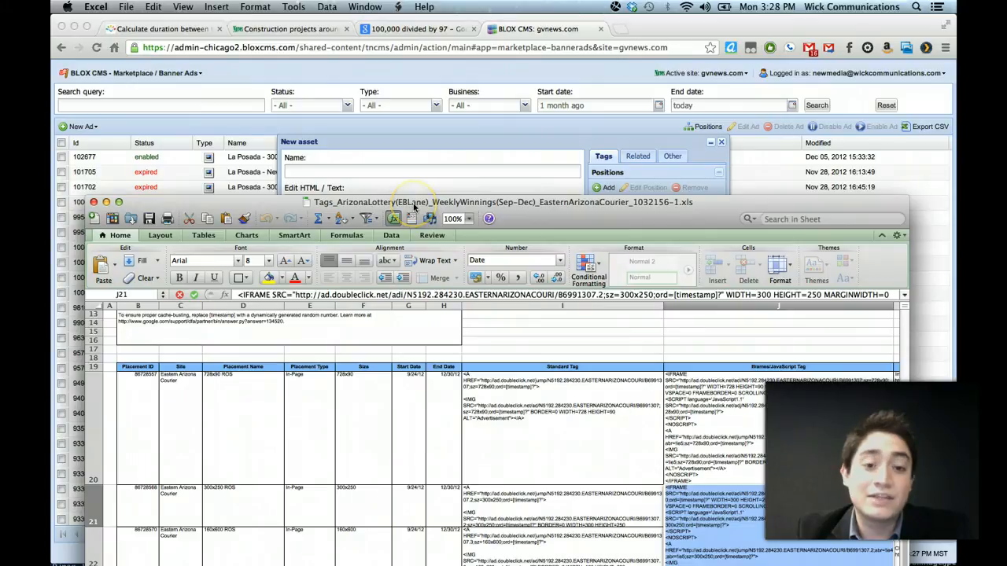
{"action": "left_click", "coordinate": [451, 171]}
{"action": "type", "text": "Arizona Lottery"}
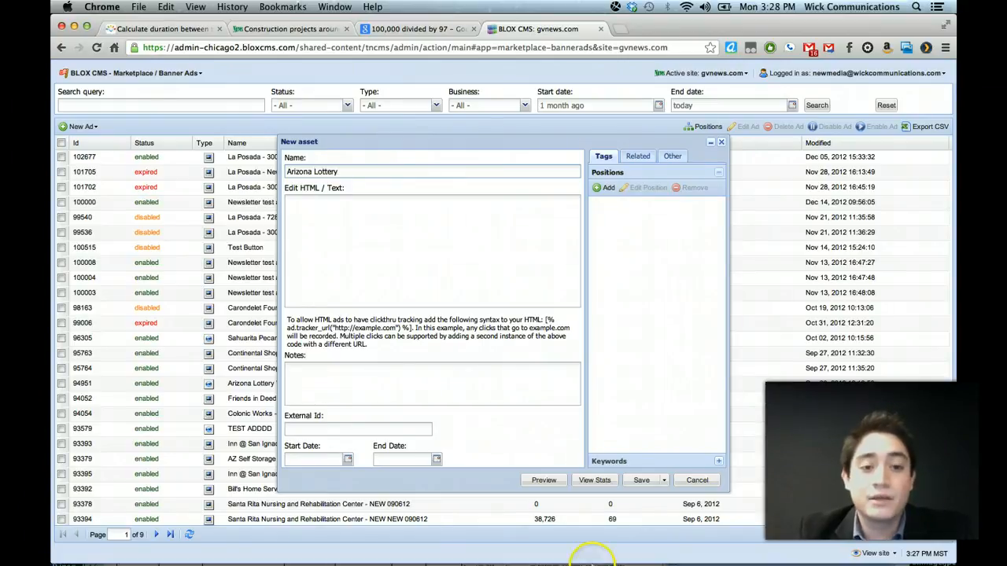
Step: Open the insertion order PDF in Preview and find the campaign's product name in its header details
{"action": "mouse_move", "coordinate": [582, 551]}
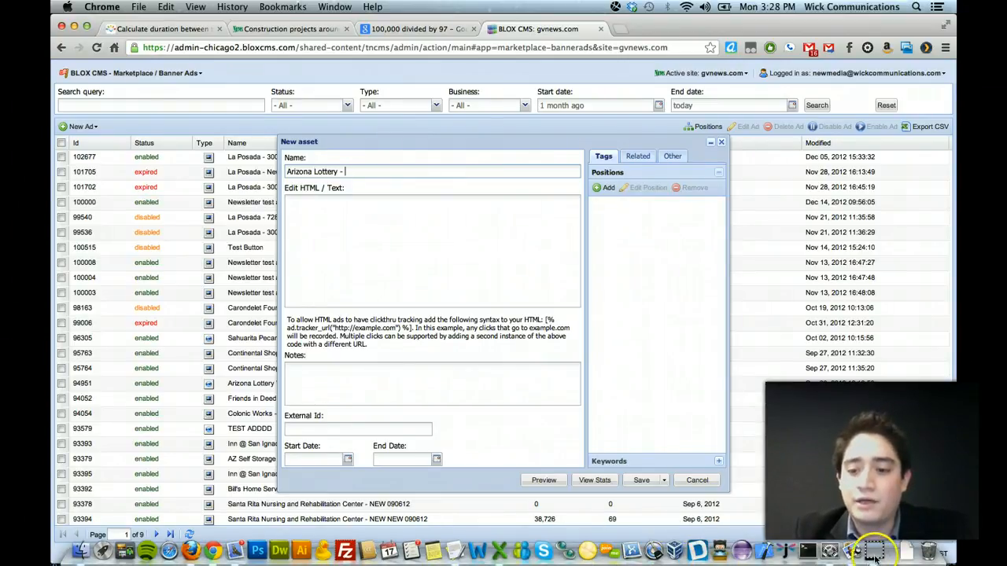
{"action": "left_click", "coordinate": [501, 553]}
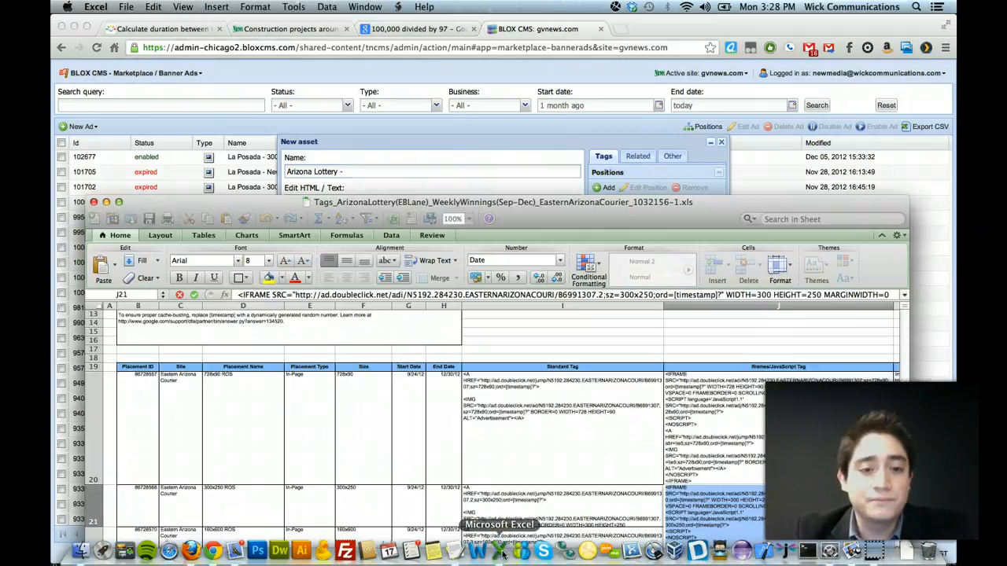
{"action": "left_click", "coordinate": [455, 203]}
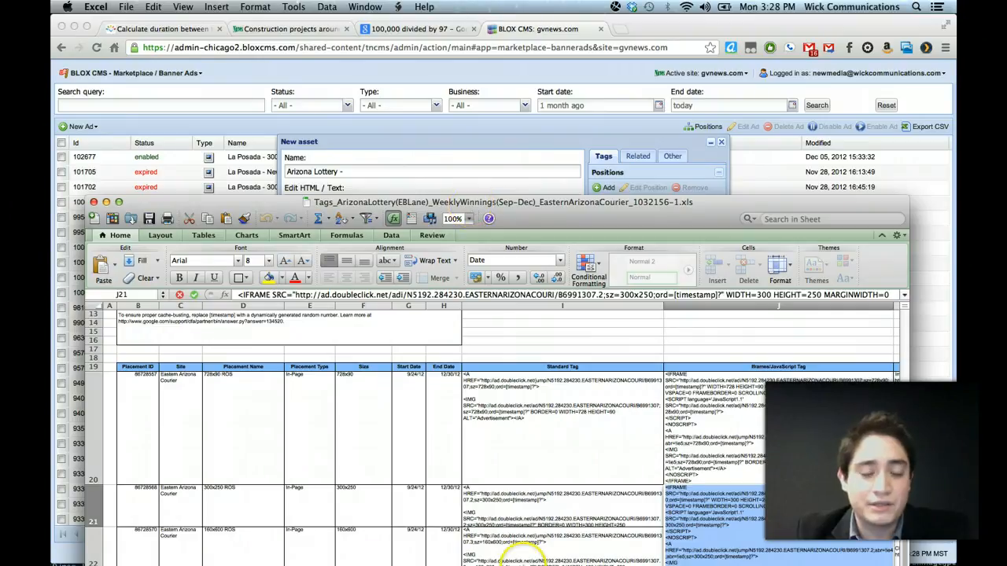
{"action": "mouse_move", "coordinate": [523, 563]}
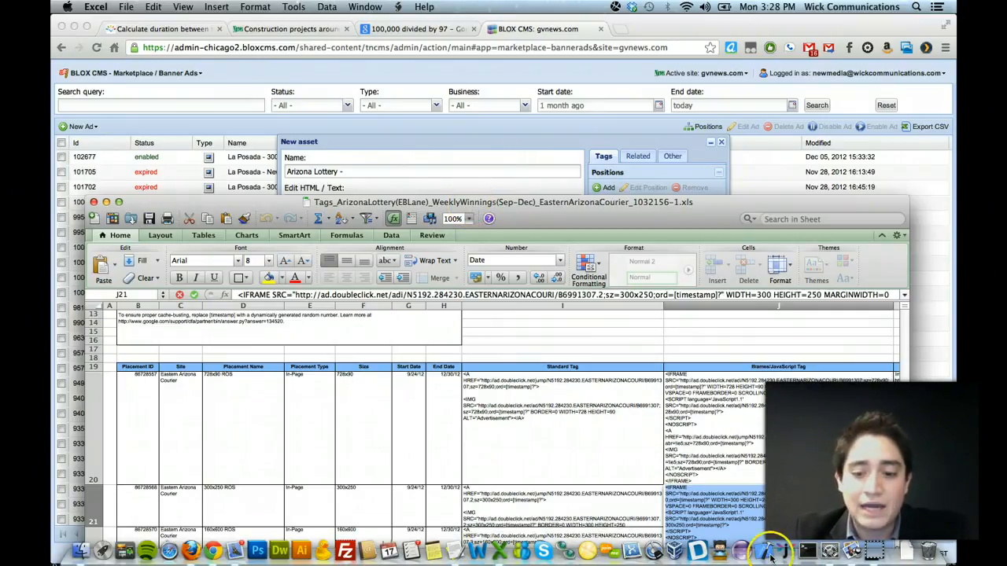
{"action": "left_click", "coordinate": [856, 555]}
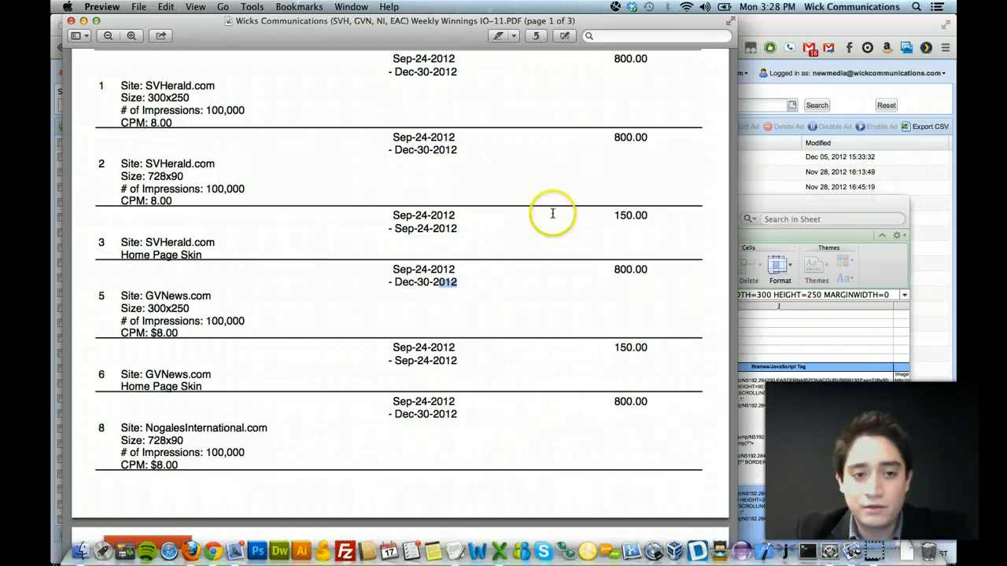
{"action": "scroll", "coordinate": [535, 197], "scroll_direction": "up", "scroll_amount": 10}
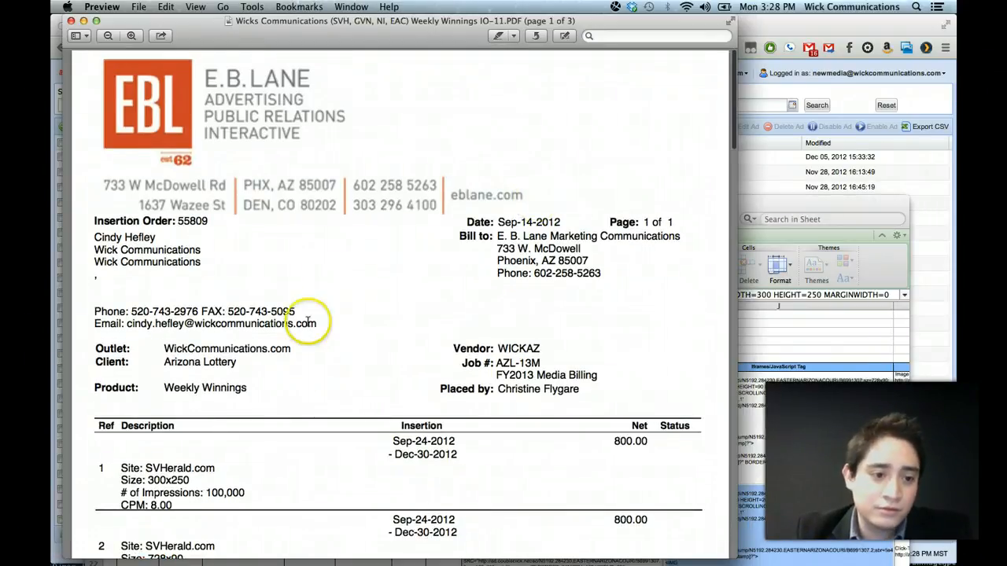
{"action": "left_click", "coordinate": [170, 388]}
{"action": "left_click_drag", "start_coordinate": [170, 387], "coordinate": [293, 387]}
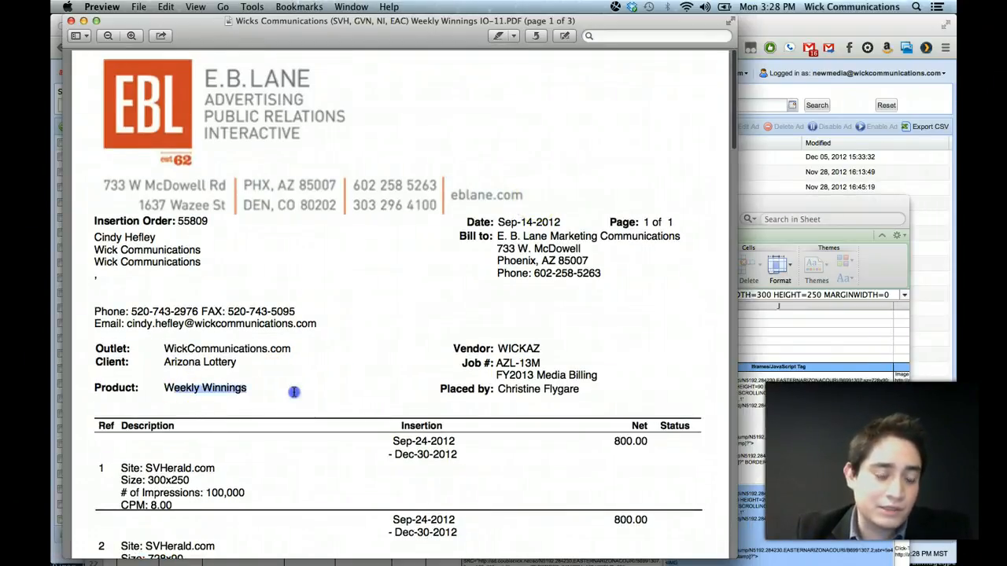
Step: Return to the new asset and complete its name as "Arizona Lottery - Weekly Winnings - 300x250 - ROS - National Ad"
{"action": "left_click_drag", "start_coordinate": [332, 35], "coordinate": [327, 434]}
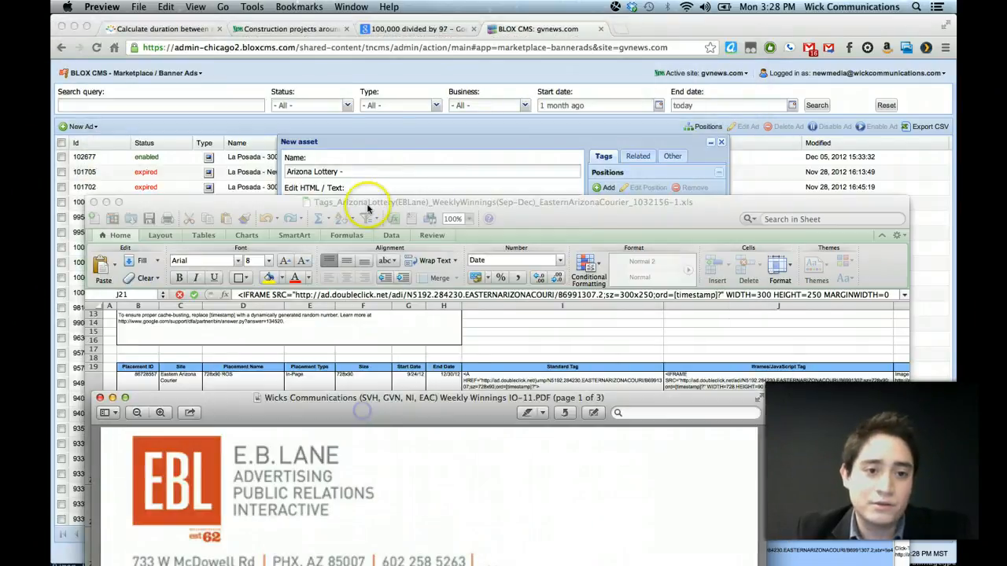
{"action": "left_click", "coordinate": [394, 171]}
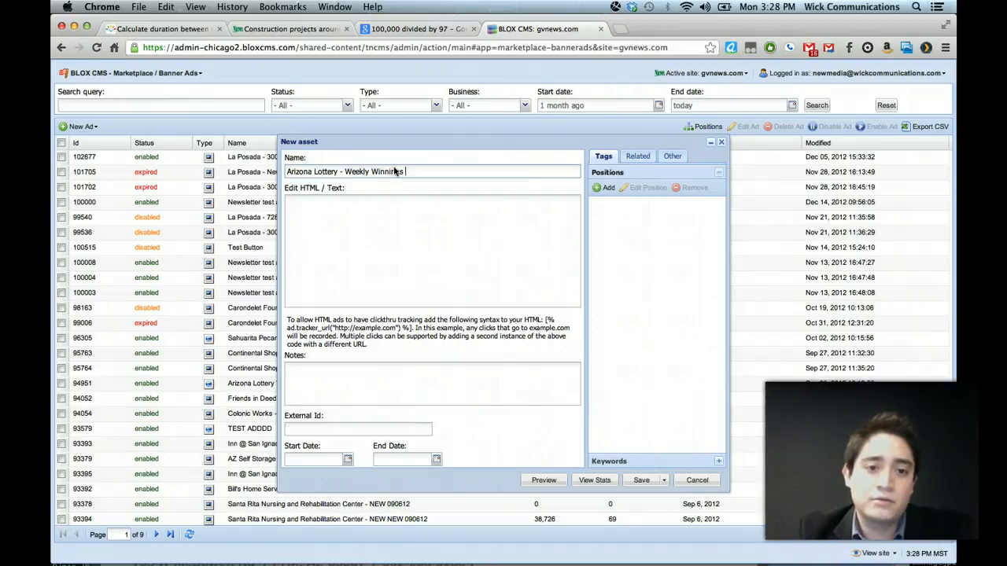
{"action": "mouse_move", "coordinate": [815, 556]}
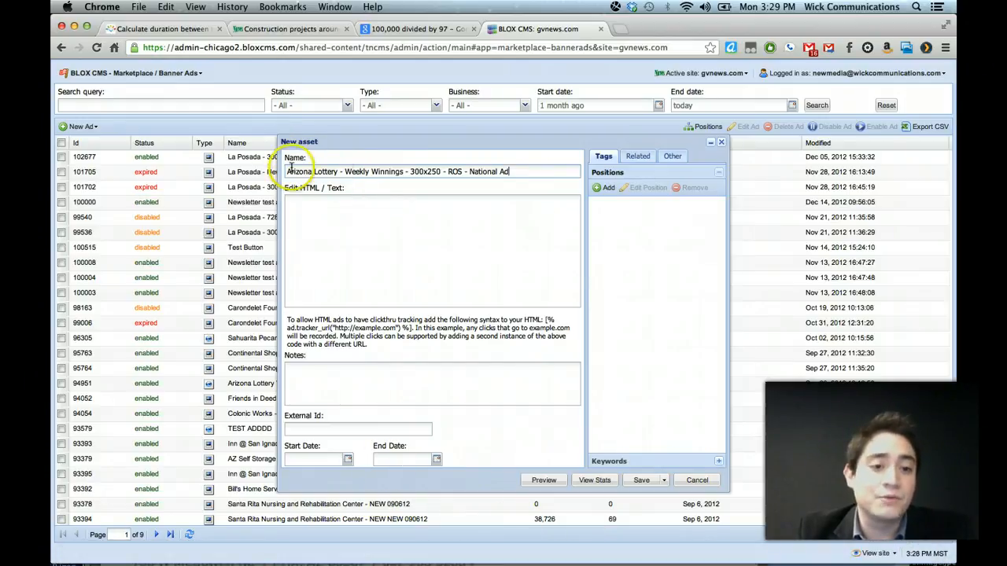
Step: Review the ad name's parts: client, campaign, size, ROS placement and the National Ad label
{"action": "left_click_drag", "start_coordinate": [292, 170], "coordinate": [488, 171]}
{"action": "double_click", "coordinate": [315, 173]}
{"action": "left_click", "coordinate": [314, 172]}
{"action": "left_click_drag", "start_coordinate": [396, 173], "coordinate": [620, 187]}
{"action": "left_click", "coordinate": [423, 174]}
{"action": "left_click", "coordinate": [491, 173]}
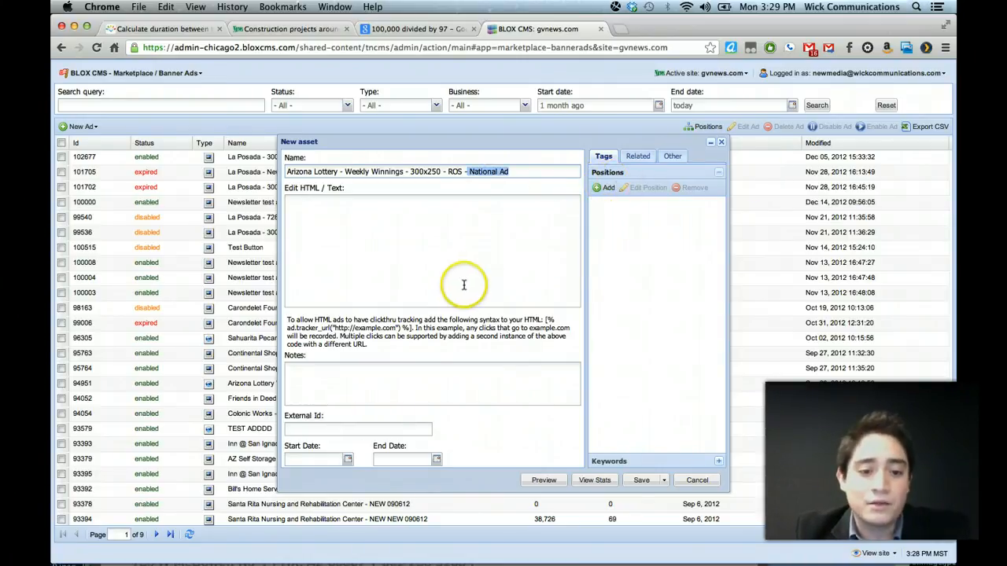
Step: Set the new asset's start date to Sep 17, 2012
{"action": "left_click", "coordinate": [348, 461]}
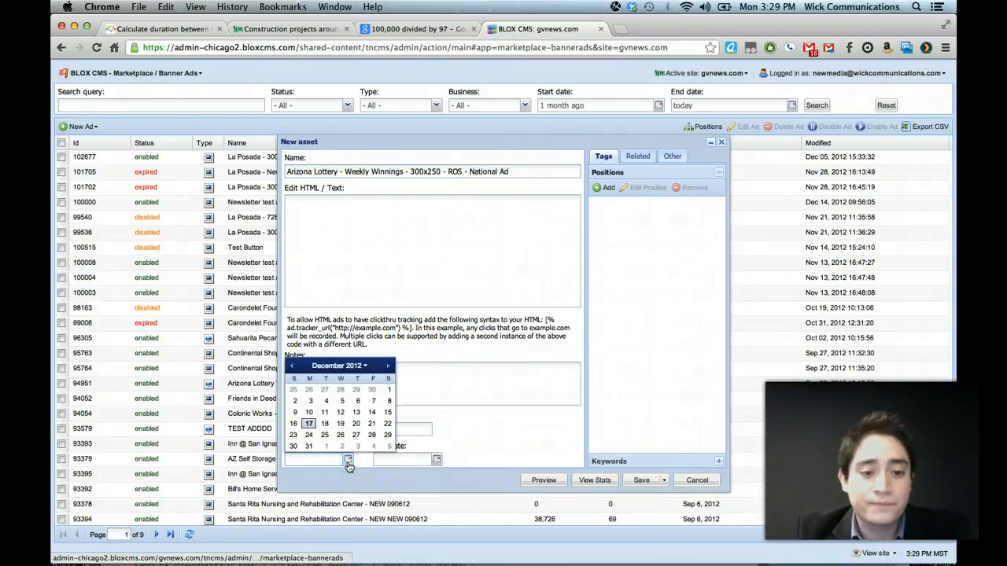
{"action": "left_click", "coordinate": [292, 367]}
{"action": "left_click", "coordinate": [291, 367]}
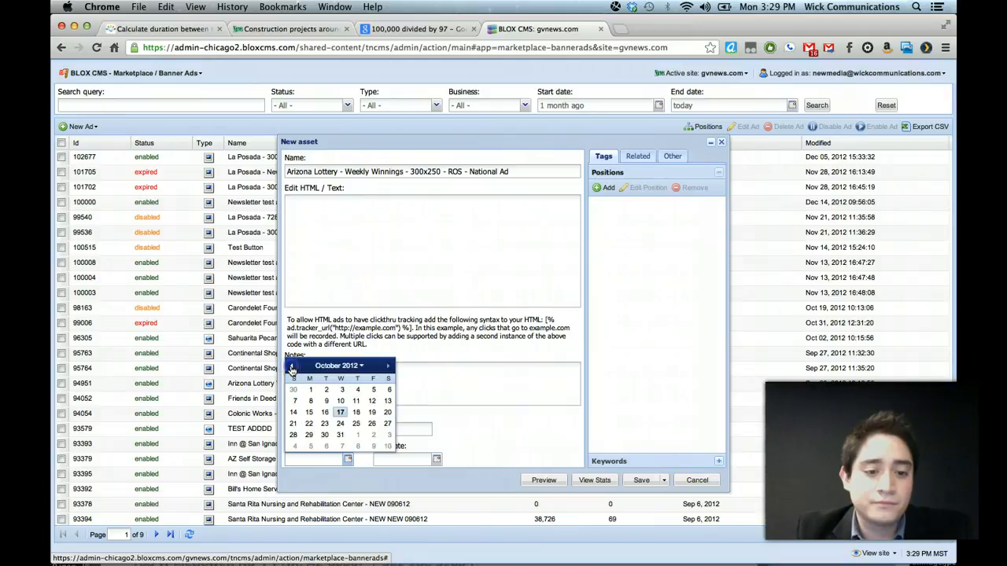
{"action": "left_click", "coordinate": [292, 368]}
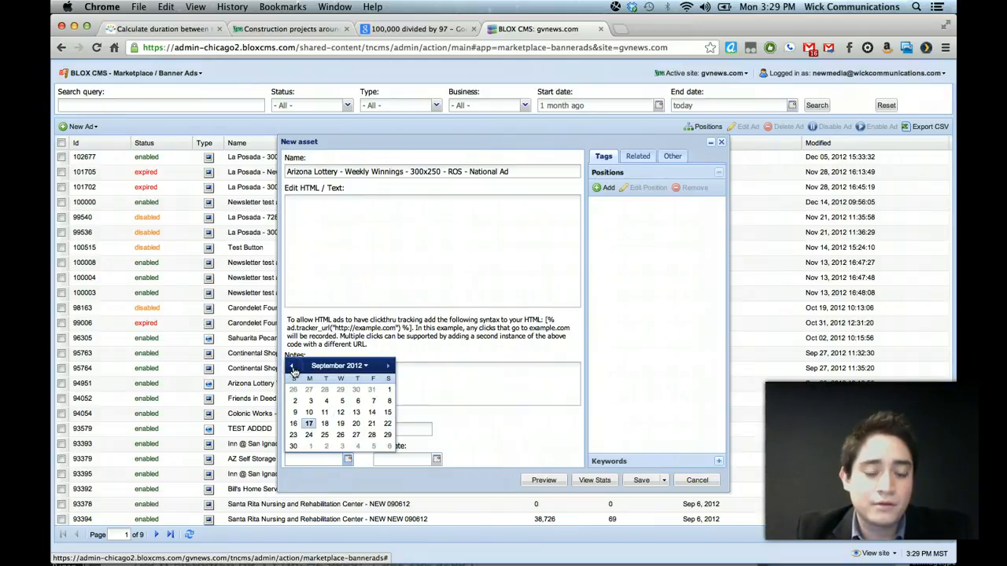
{"action": "left_click", "coordinate": [309, 423]}
Step: Look up the insertion dates of the GVNews.com 300x250 line in the insertion order PDF in Preview, and return to the new asset
{"action": "mouse_move", "coordinate": [654, 553]}
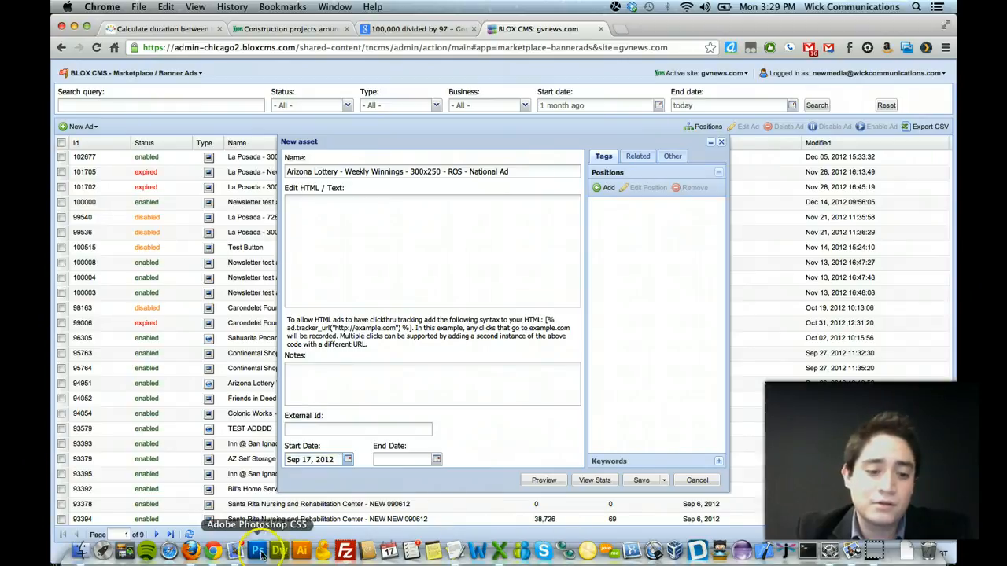
{"action": "left_click", "coordinate": [851, 553]}
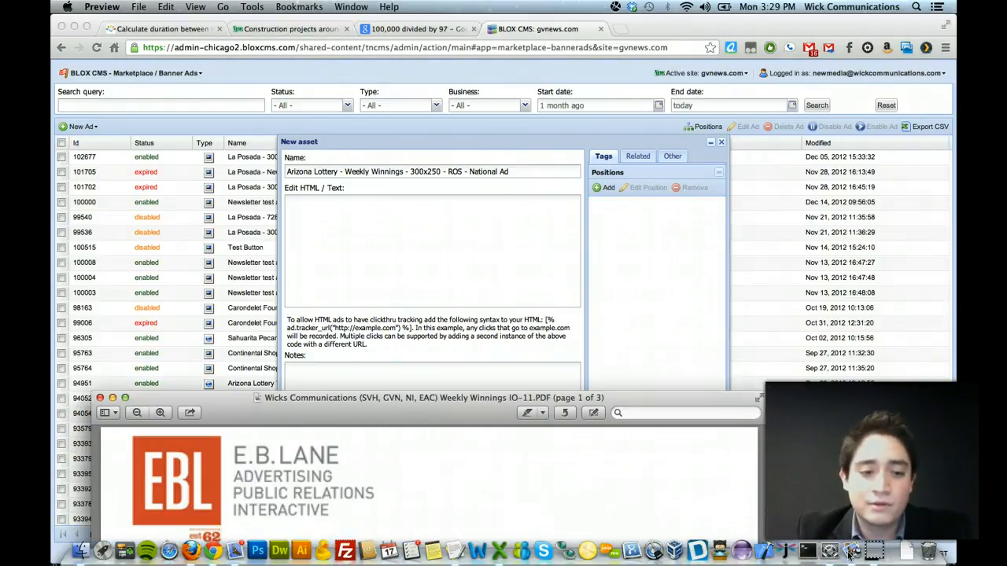
{"action": "left_click_drag", "start_coordinate": [472, 398], "coordinate": [472, 22]}
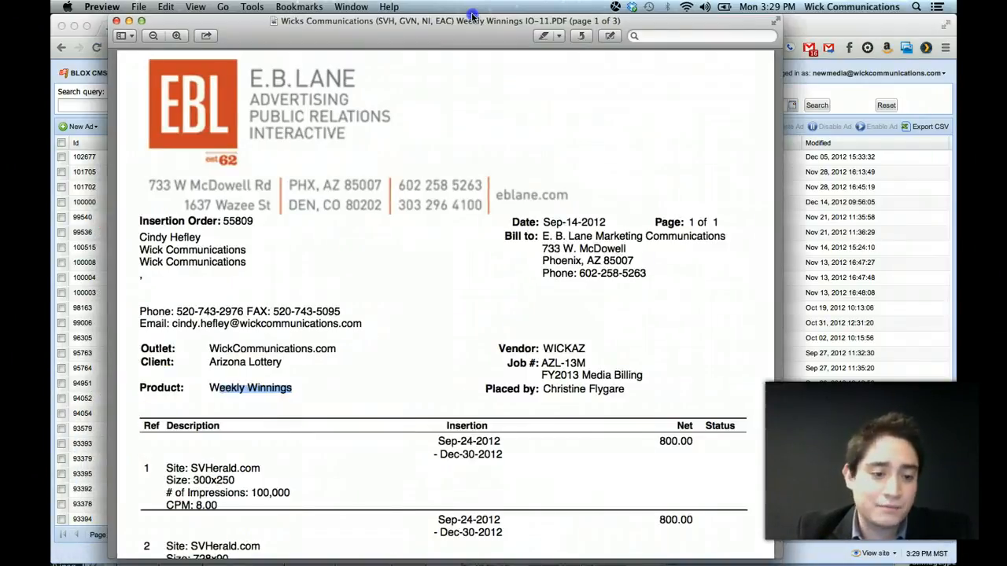
{"action": "scroll", "coordinate": [484, 293], "scroll_direction": "down", "scroll_amount": 5}
{"action": "scroll", "coordinate": [487, 296], "scroll_direction": "down", "scroll_amount": 1}
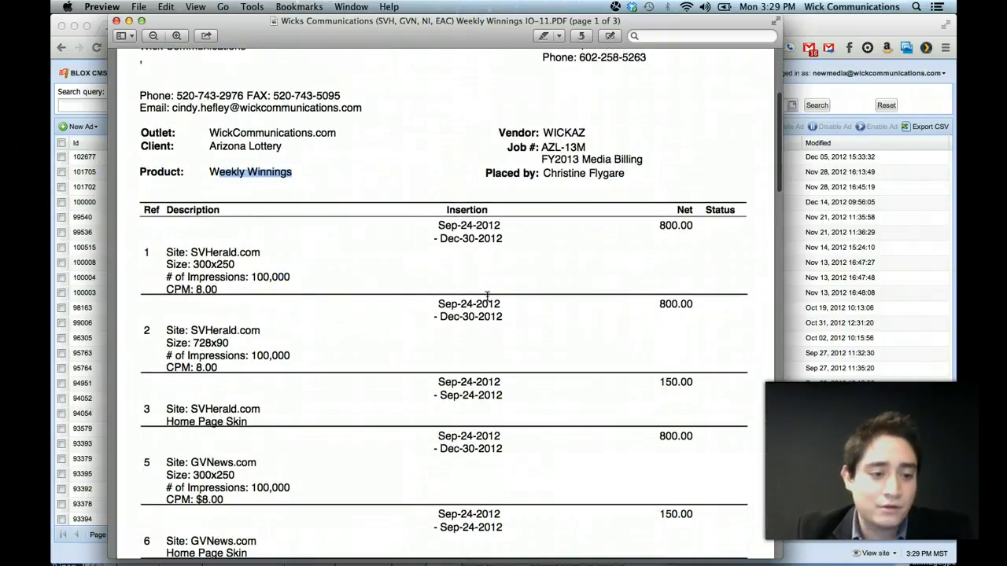
{"action": "scroll", "coordinate": [487, 295], "scroll_direction": "down", "scroll_amount": 2}
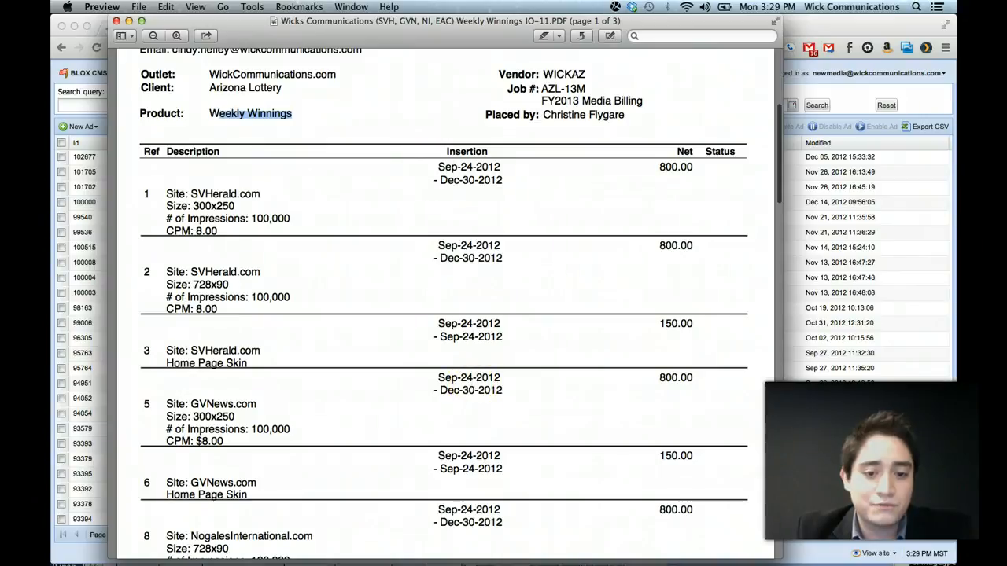
{"action": "left_click_drag", "start_coordinate": [419, 38], "coordinate": [419, 423]}
{"action": "left_click", "coordinate": [421, 329]}
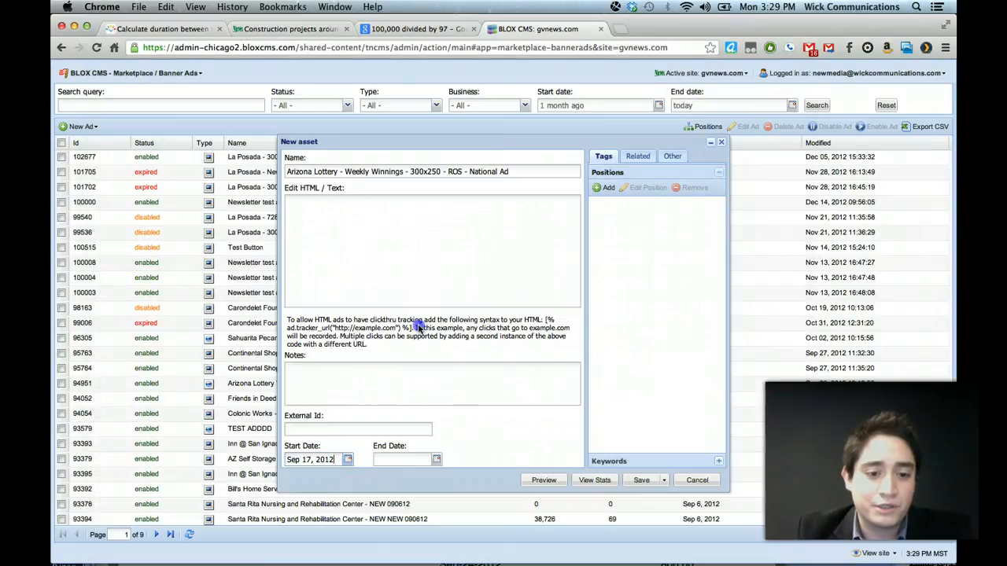
Step: Set the ad's start date to Sep 24, 2012 and its end date to Dec 30, 2012
{"action": "left_click", "coordinate": [347, 460]}
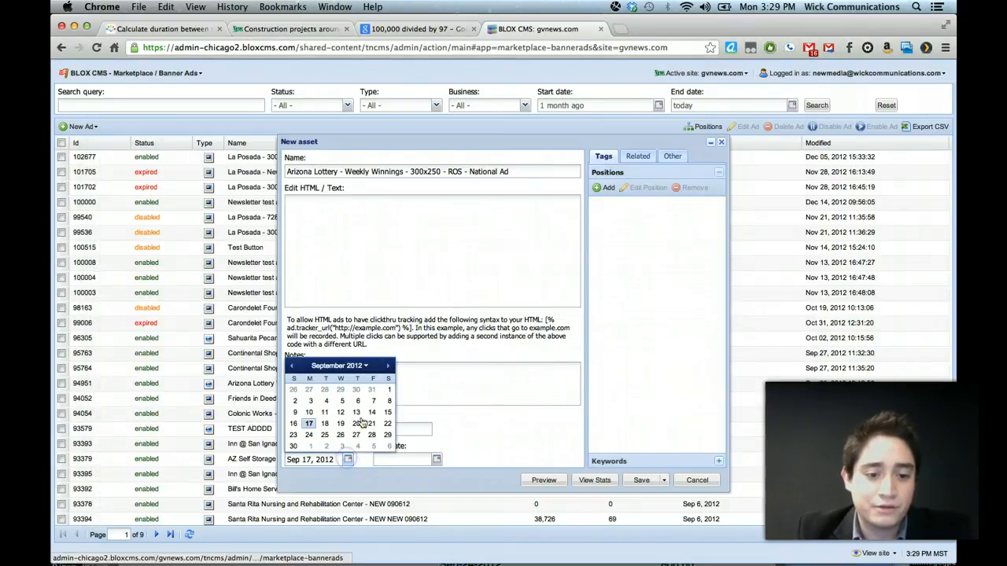
{"action": "left_click", "coordinate": [312, 442]}
{"action": "left_click", "coordinate": [436, 459]}
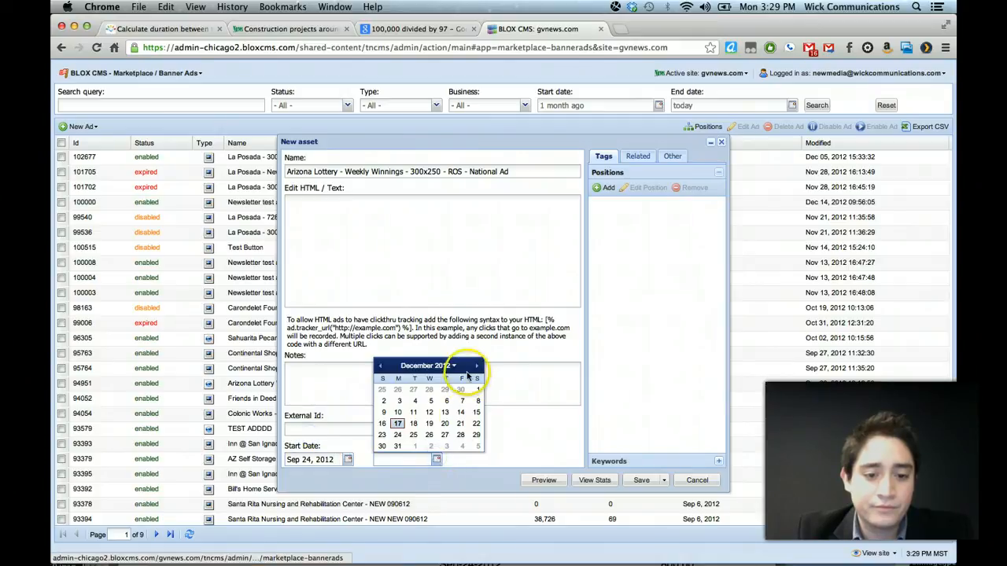
{"action": "left_click", "coordinate": [382, 447]}
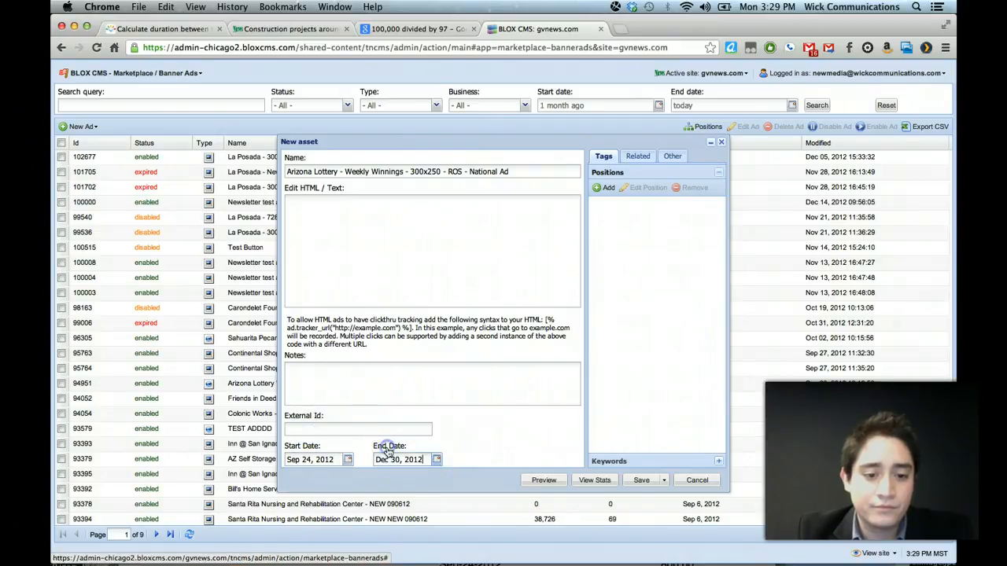
Step: Check the GVNews.com entry in the insertion order PDF again, and return to the new asset in Chrome
{"action": "mouse_move", "coordinate": [798, 556]}
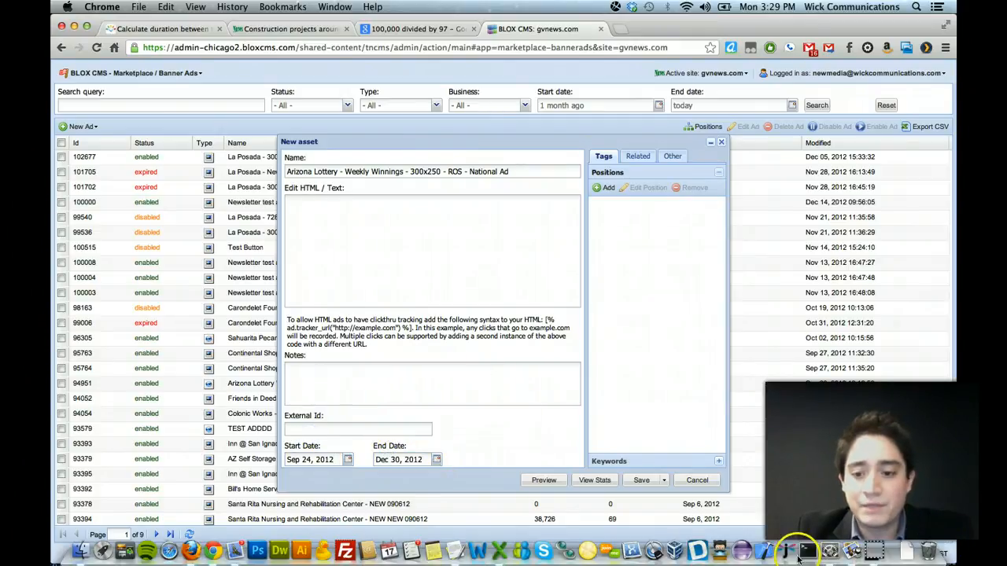
{"action": "left_click", "coordinate": [854, 554]}
{"action": "left_click_drag", "start_coordinate": [622, 422], "coordinate": [887, 106]}
{"action": "left_click", "coordinate": [234, 241]}
{"action": "left_click", "coordinate": [315, 274]}
{"action": "left_click", "coordinate": [638, 217]}
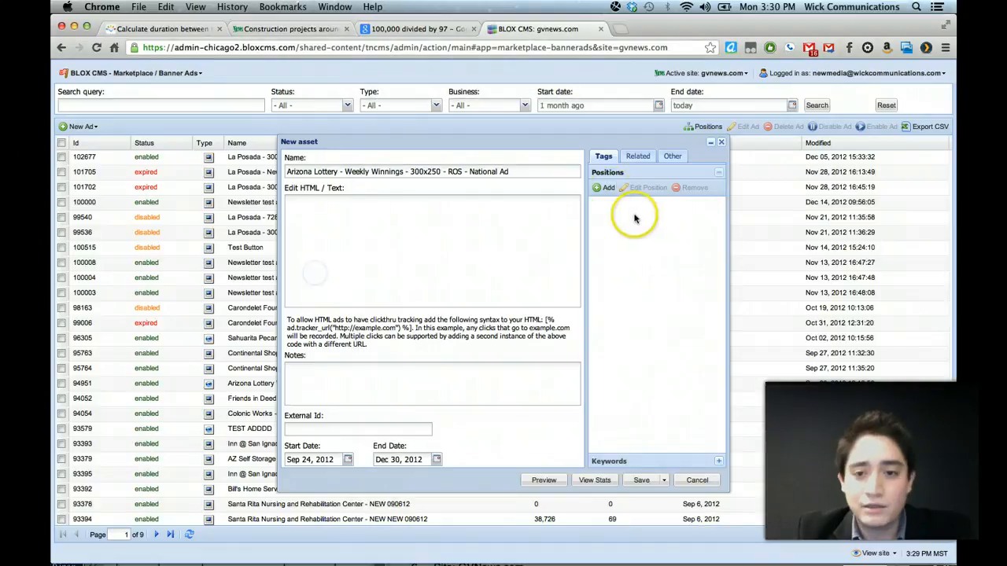
Step: Start adding ad positions, filter them to the ros section, and select the in-story1 position
{"action": "left_click", "coordinate": [608, 189]}
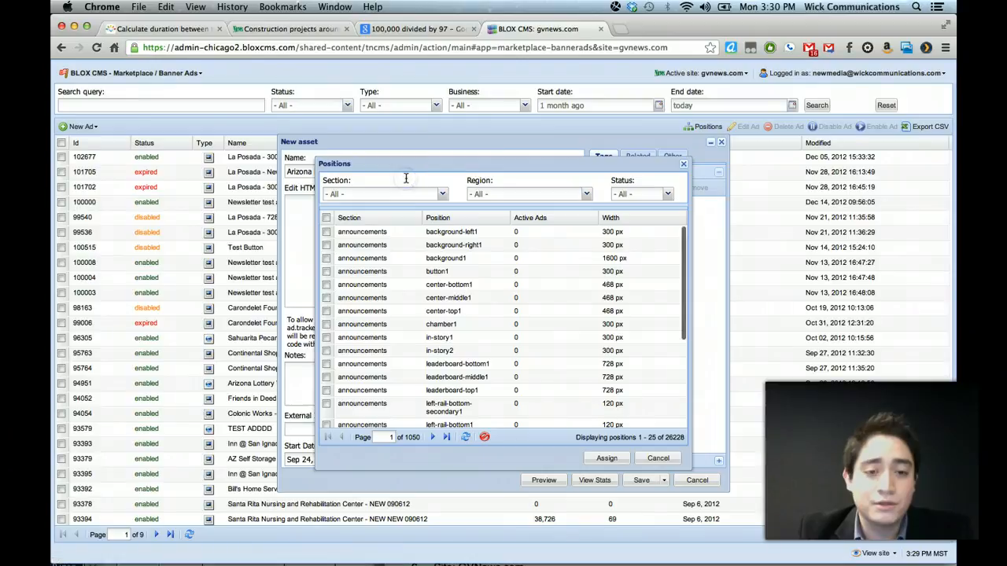
{"action": "left_click", "coordinate": [404, 190]}
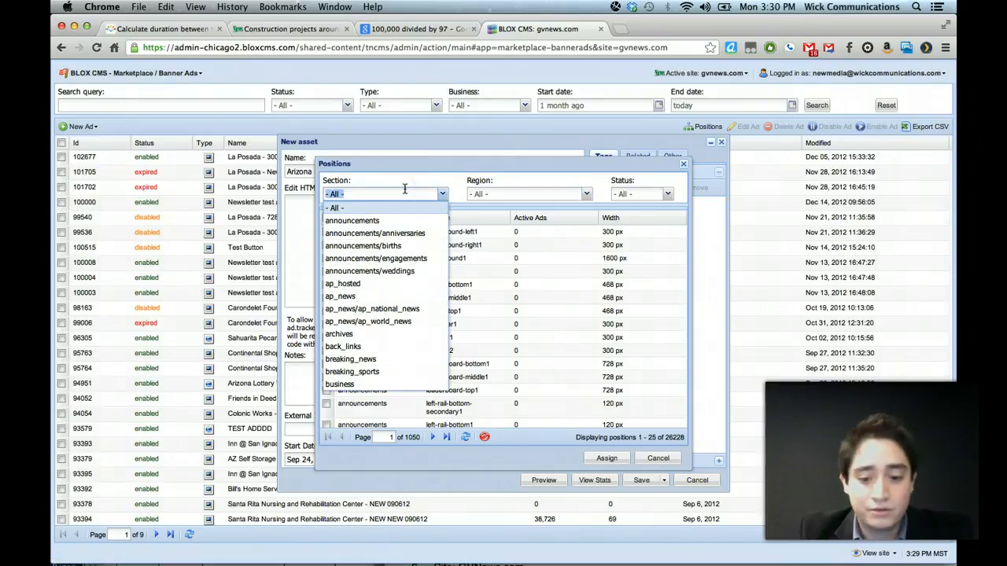
{"action": "type", "text": "ros"}
{"action": "left_click", "coordinate": [382, 208]}
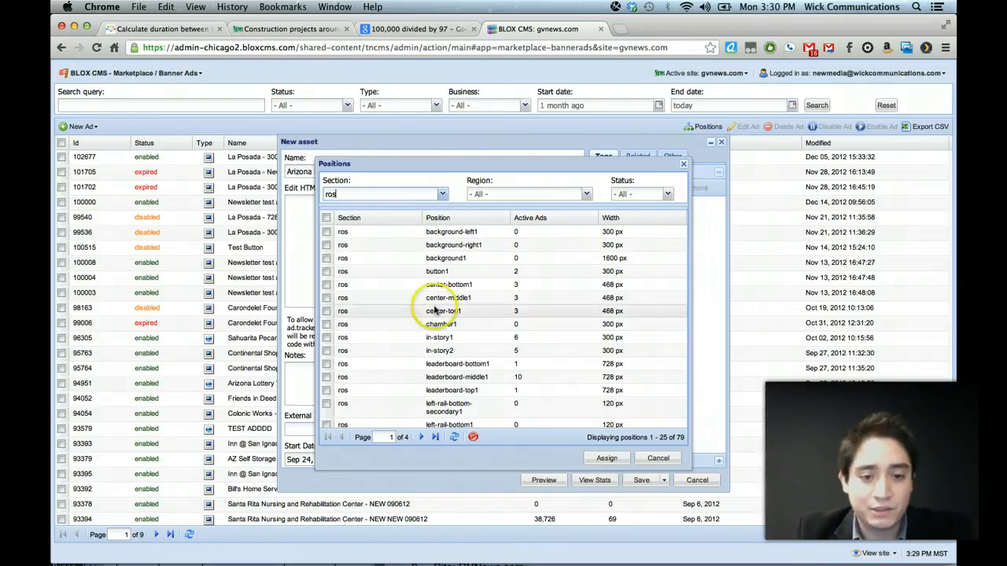
{"action": "left_click", "coordinate": [326, 337]}
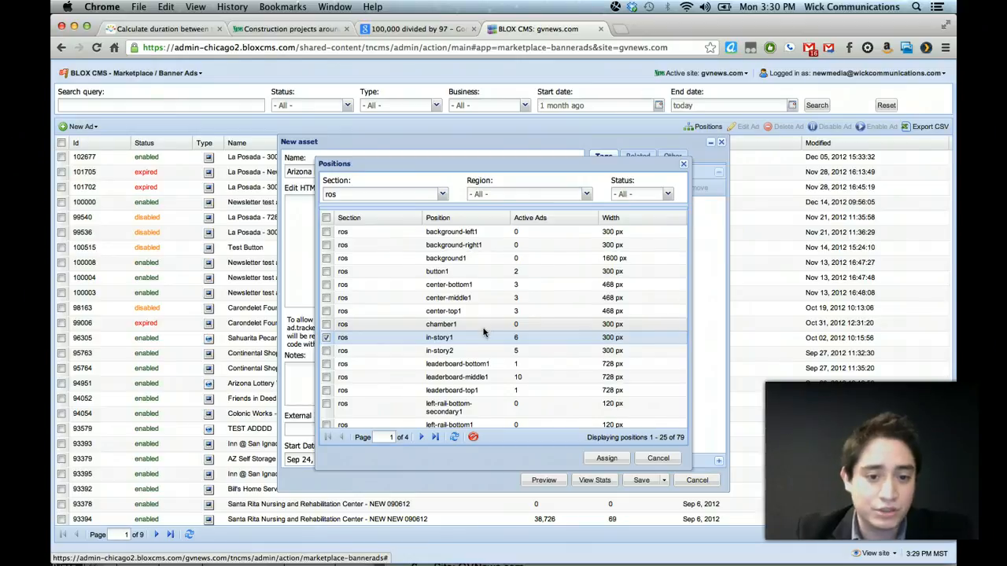
Step: Find and select the ros rail-top1 position as well, and assign the selected positions to the ad
{"action": "scroll", "coordinate": [484, 332], "scroll_direction": "down", "scroll_amount": 5}
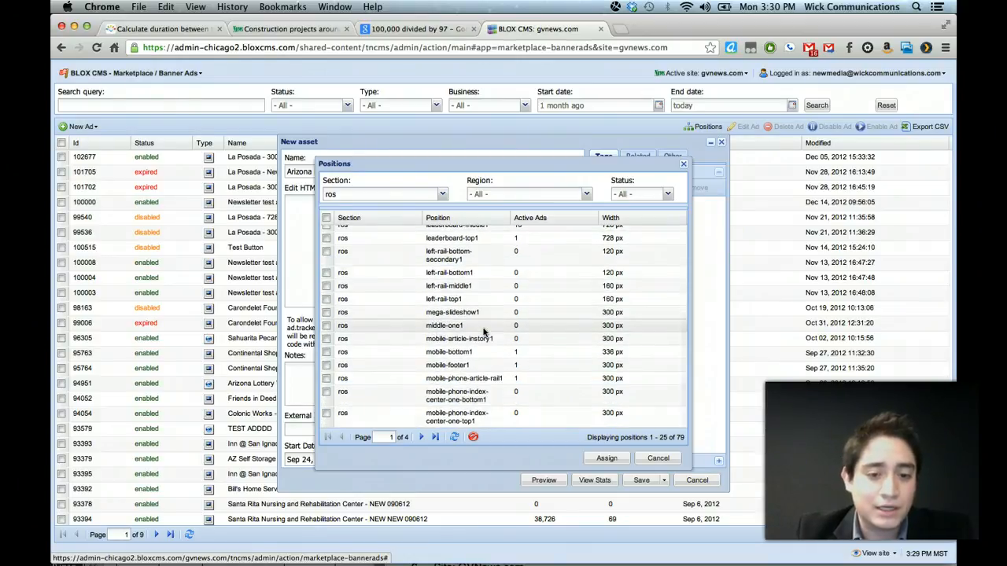
{"action": "scroll", "coordinate": [484, 332], "scroll_direction": "up", "scroll_amount": 5}
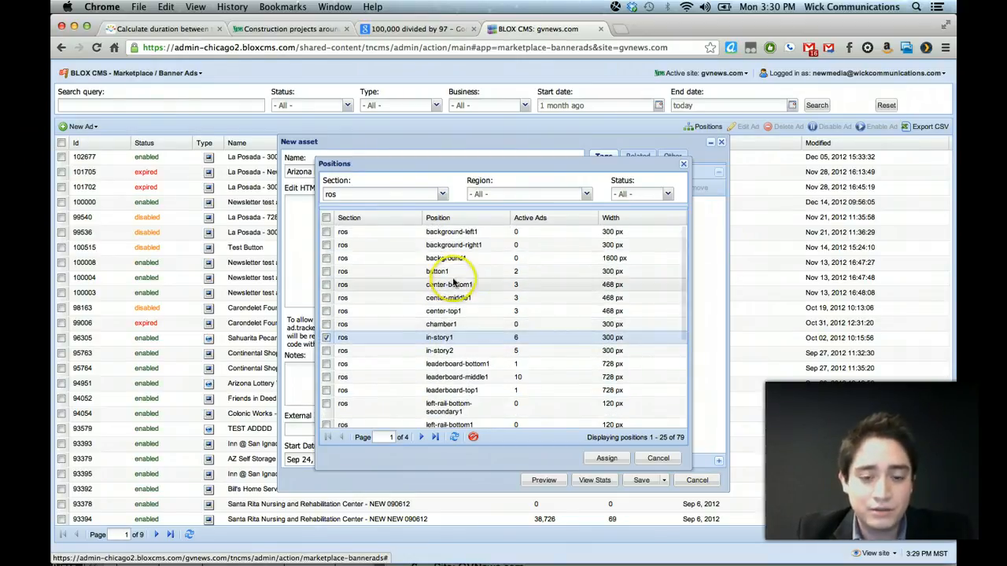
{"action": "scroll", "coordinate": [405, 338], "scroll_direction": "down", "scroll_amount": 3}
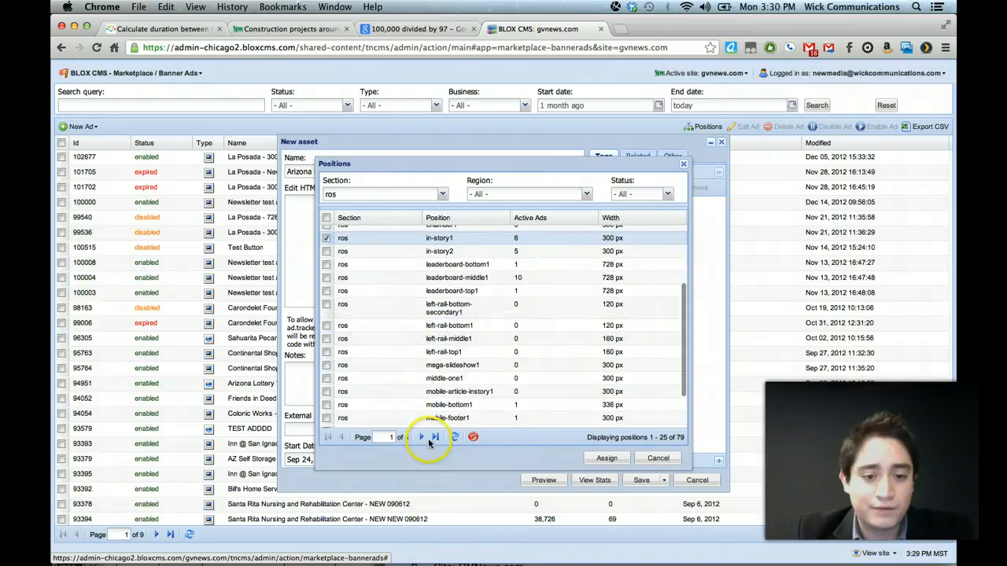
{"action": "left_click", "coordinate": [422, 436]}
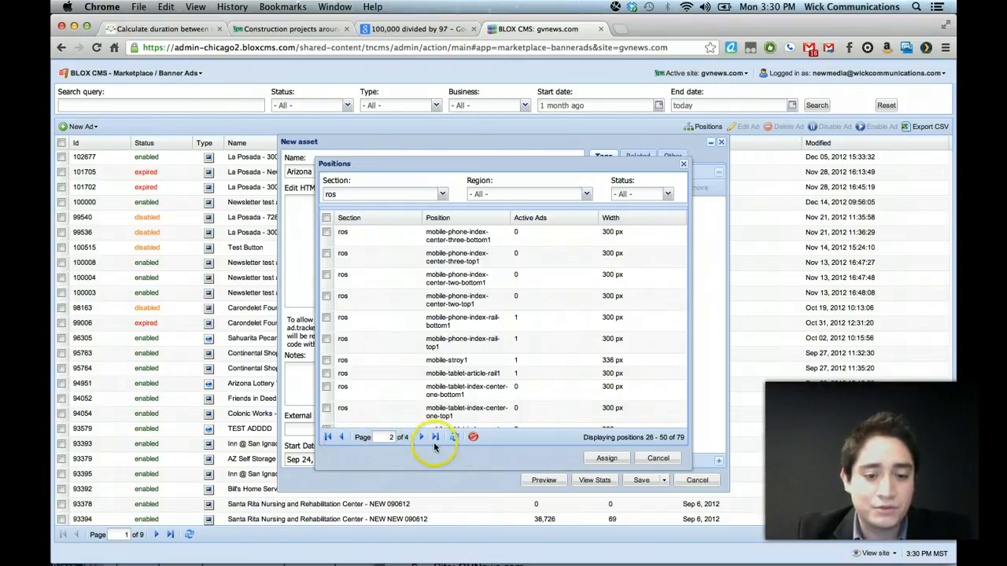
{"action": "scroll", "coordinate": [483, 372], "scroll_direction": "down", "scroll_amount": 3}
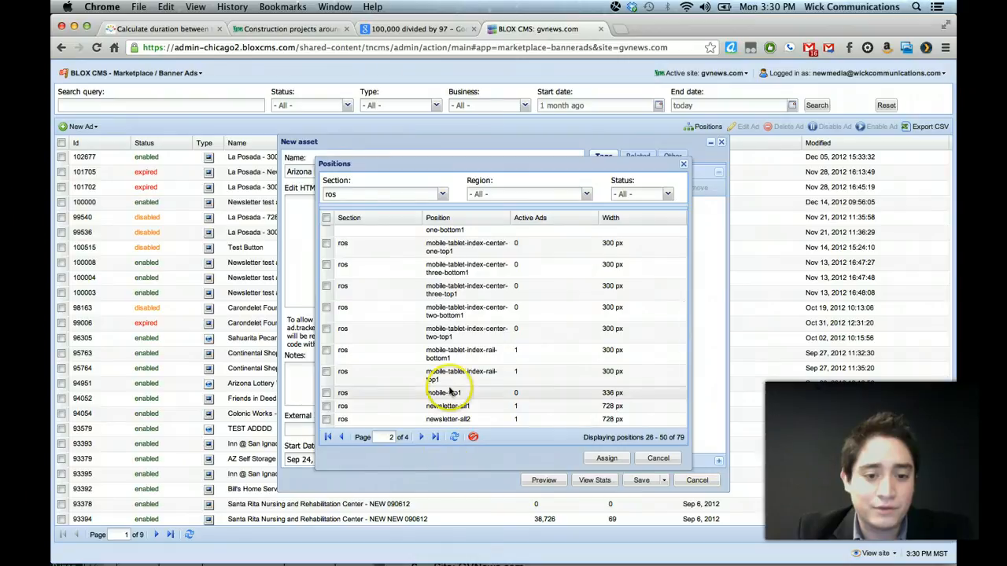
{"action": "scroll", "coordinate": [449, 401], "scroll_direction": "down", "scroll_amount": 5}
{"action": "left_click", "coordinate": [421, 438]}
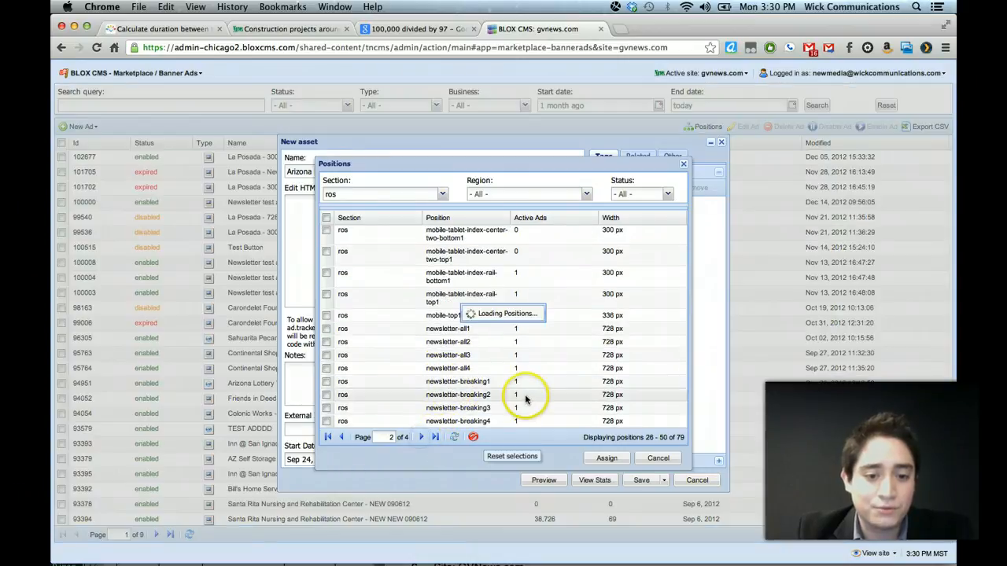
{"action": "scroll", "coordinate": [520, 375], "scroll_direction": "down", "scroll_amount": 5}
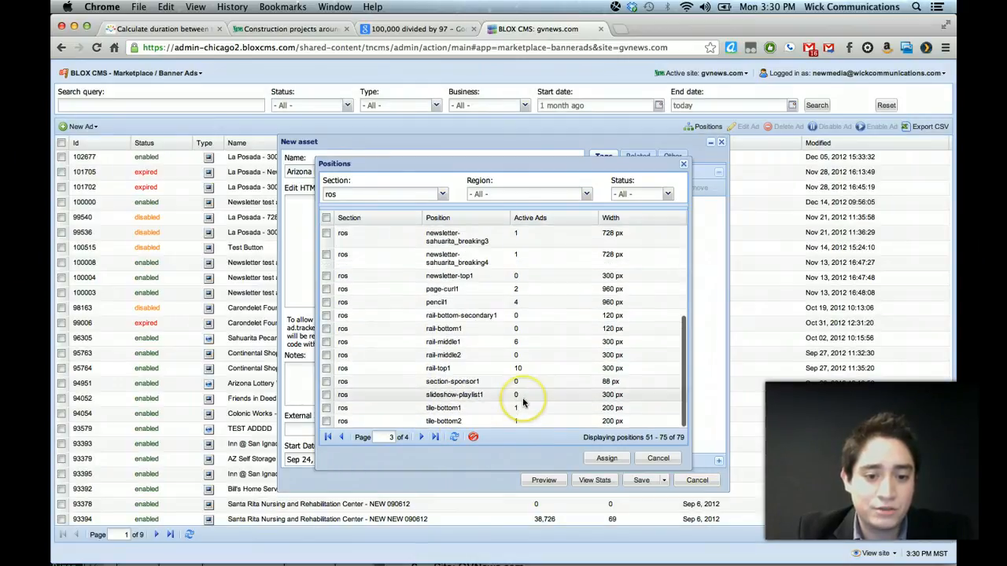
{"action": "left_click", "coordinate": [466, 369]}
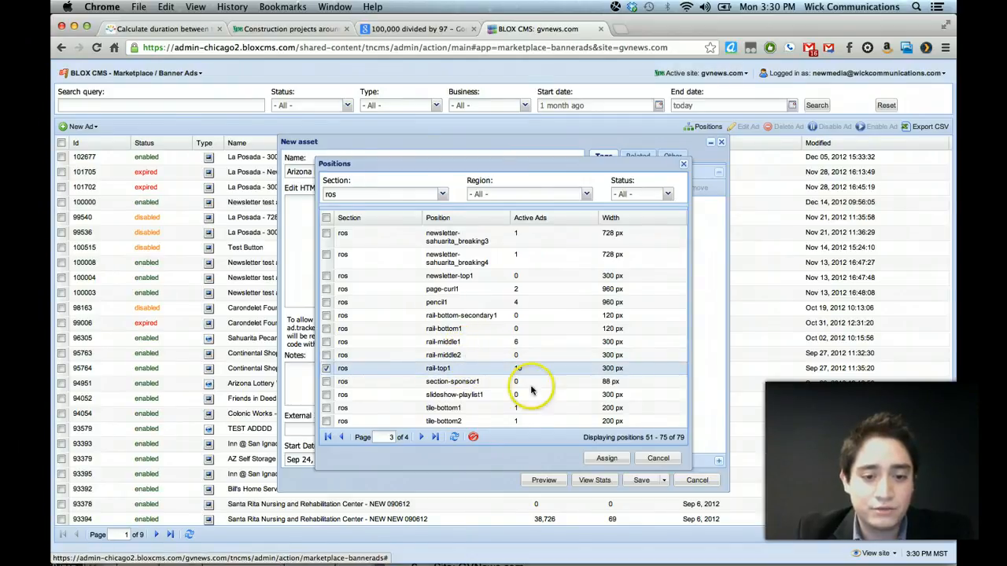
{"action": "left_click", "coordinate": [607, 458]}
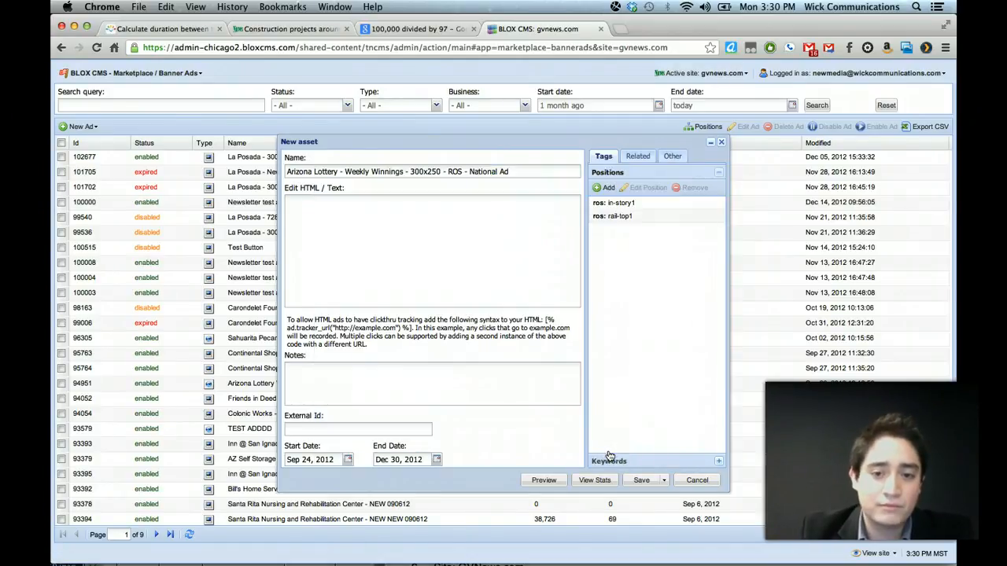
{"action": "left_click", "coordinate": [638, 215]}
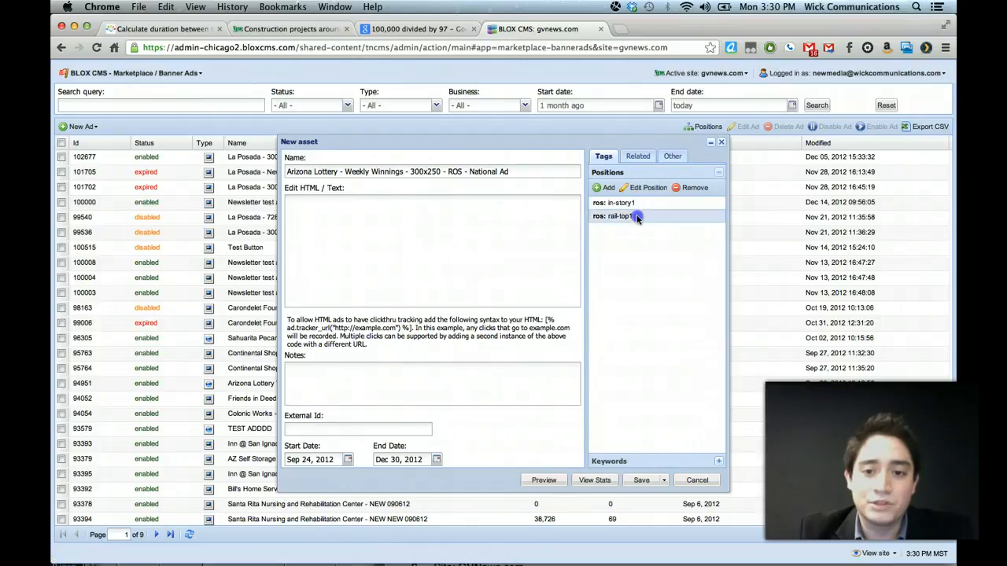
Step: Copy the 300x250 DoubleClick iframe ad code from TextEdit into the new asset's HTML field, and open the save options
{"action": "mouse_move", "coordinate": [842, 553]}
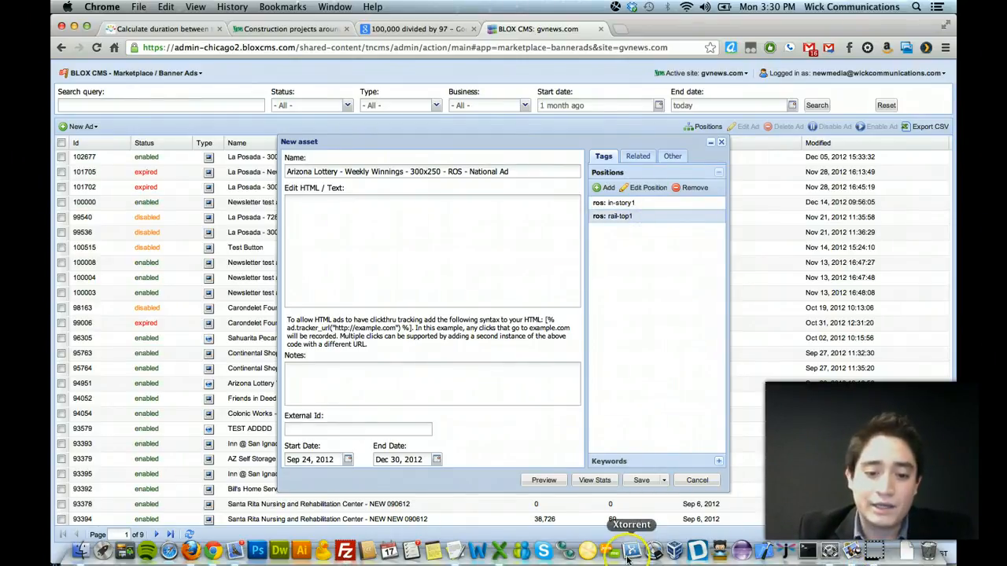
{"action": "left_click", "coordinate": [457, 548]}
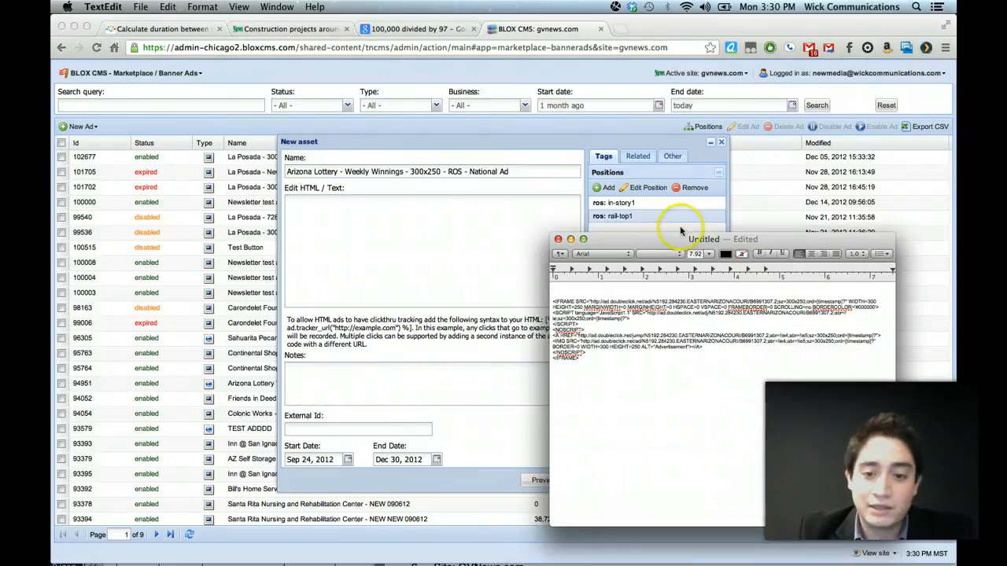
{"action": "left_click_drag", "start_coordinate": [590, 361], "coordinate": [544, 303]}
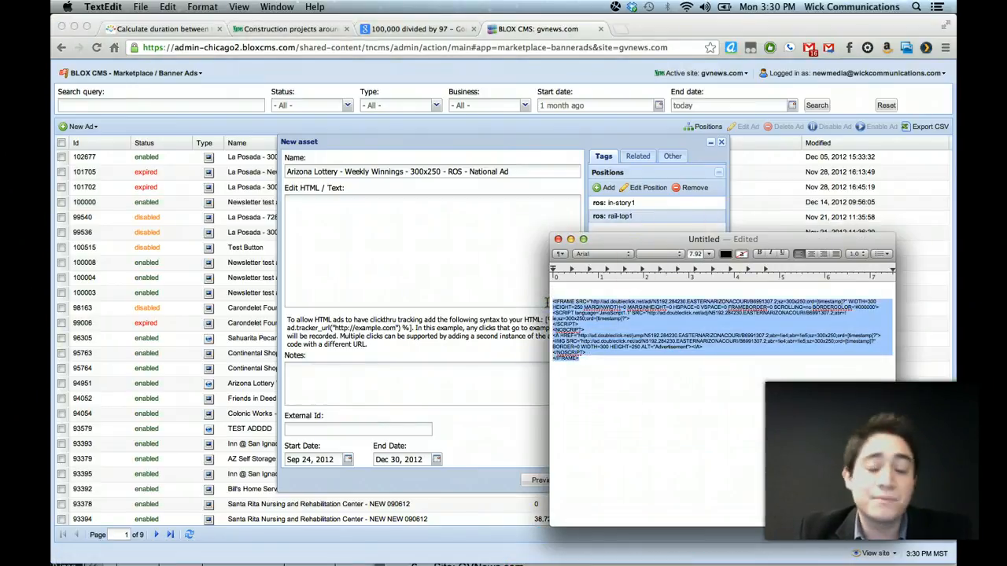
{"action": "left_click_drag", "start_coordinate": [702, 240], "coordinate": [792, 257]}
{"action": "left_click", "coordinate": [423, 234]}
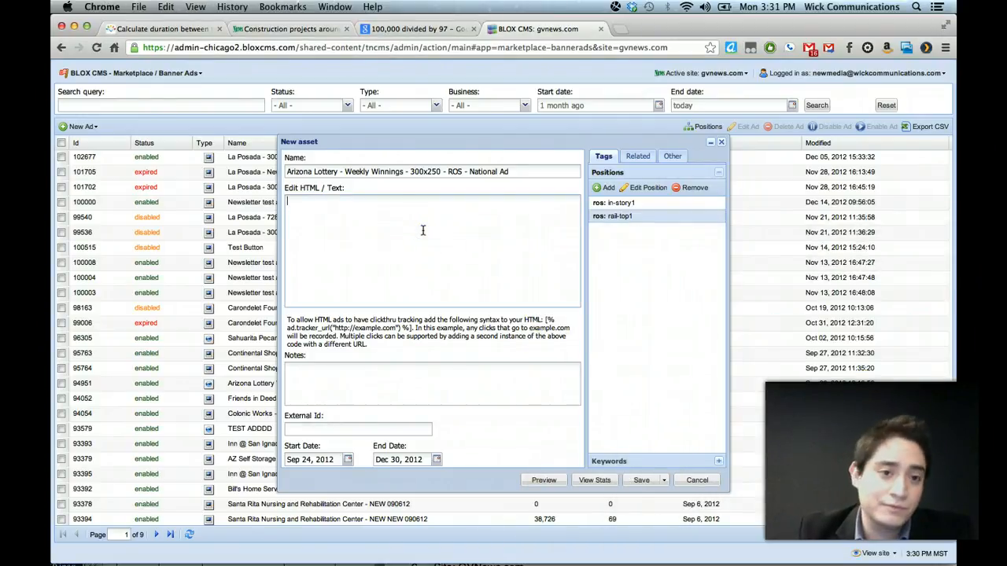
{"action": "left_click", "coordinate": [424, 230]}
{"action": "key", "text": "super+v"}
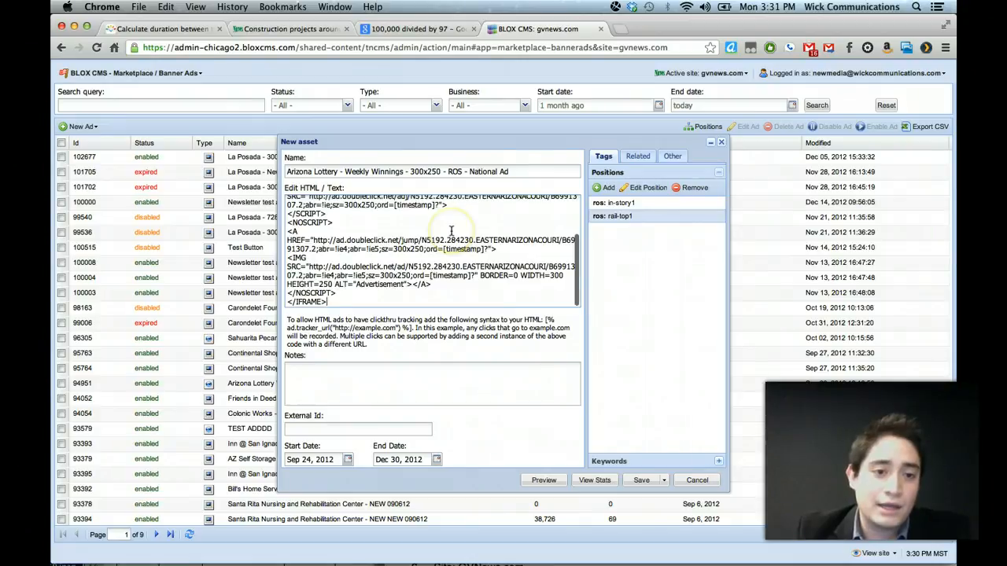
{"action": "scroll", "coordinate": [498, 216], "scroll_direction": "up", "scroll_amount": 5}
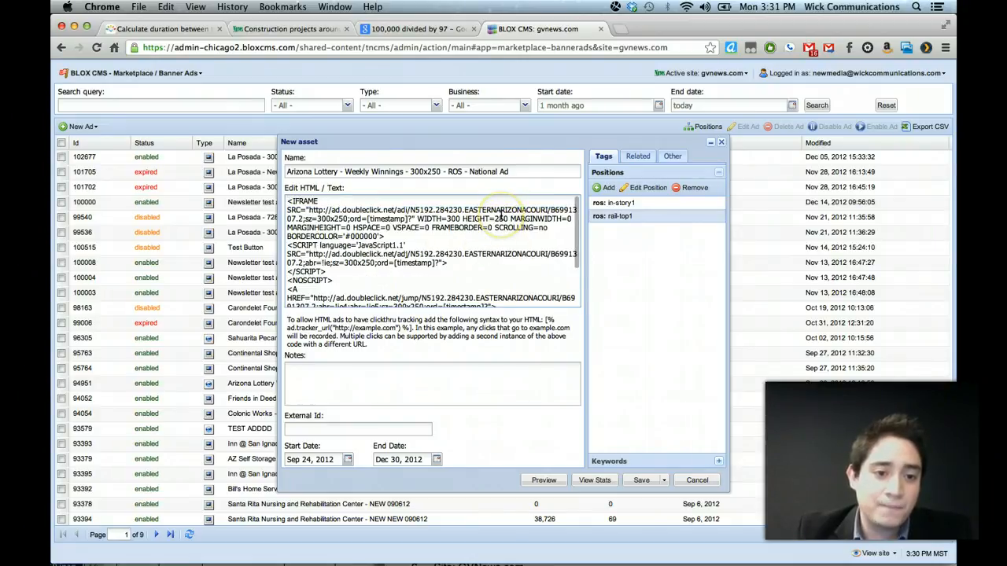
{"action": "left_click", "coordinate": [664, 481]}
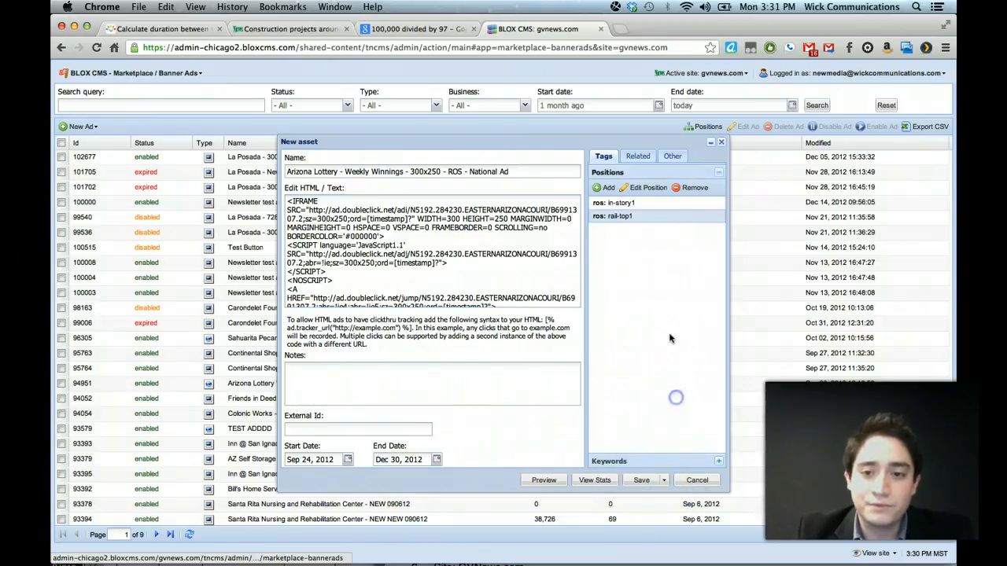
Step: Open the new asset's impressions restriction for entry, and check the 100,000 divided by 97 calculation in Google
{"action": "left_click", "coordinate": [641, 156]}
{"action": "left_click", "coordinate": [674, 160]}
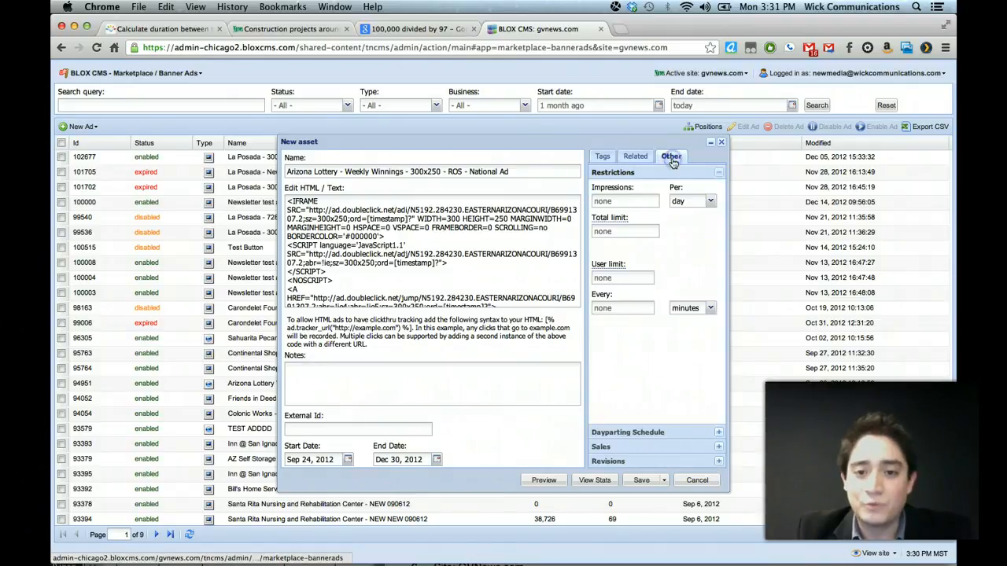
{"action": "left_click", "coordinate": [647, 200]}
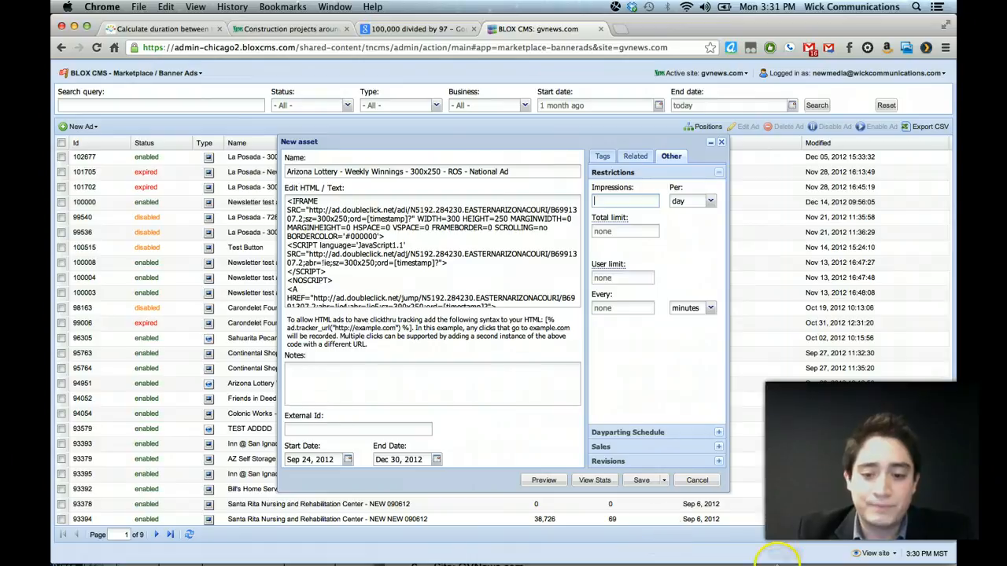
{"action": "mouse_move", "coordinate": [785, 560]}
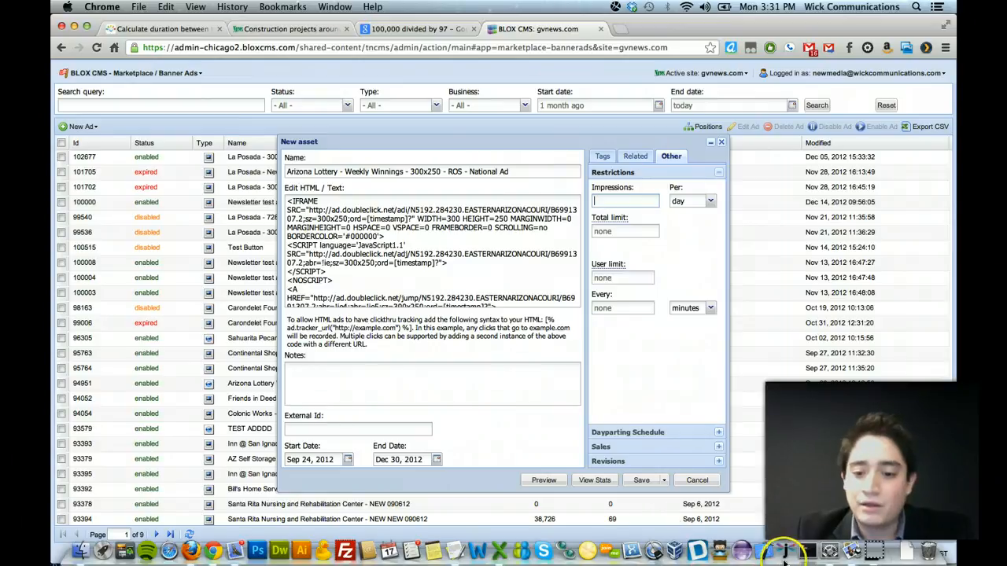
{"action": "left_click", "coordinate": [434, 29]}
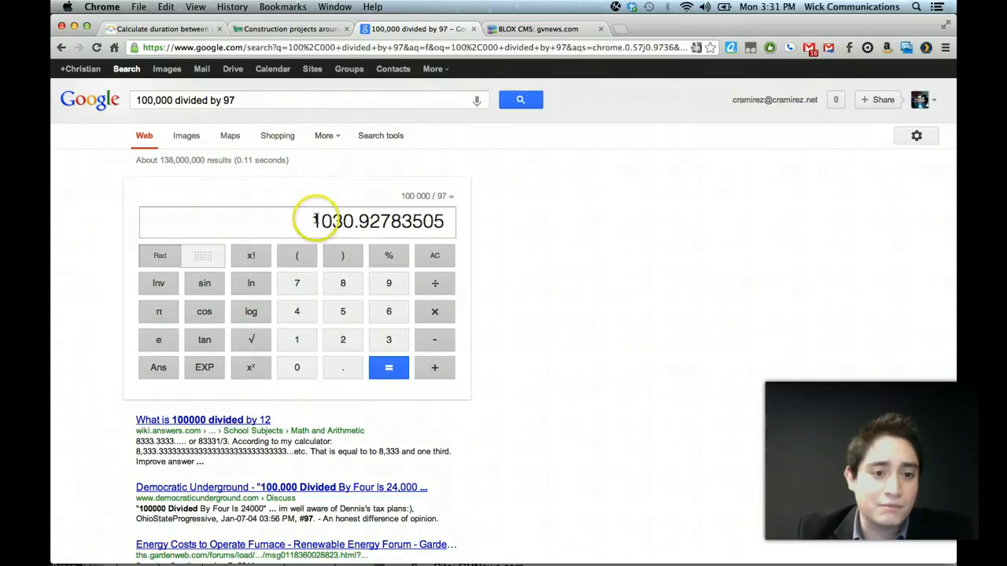
{"action": "left_click_drag", "start_coordinate": [313, 221], "coordinate": [359, 221]}
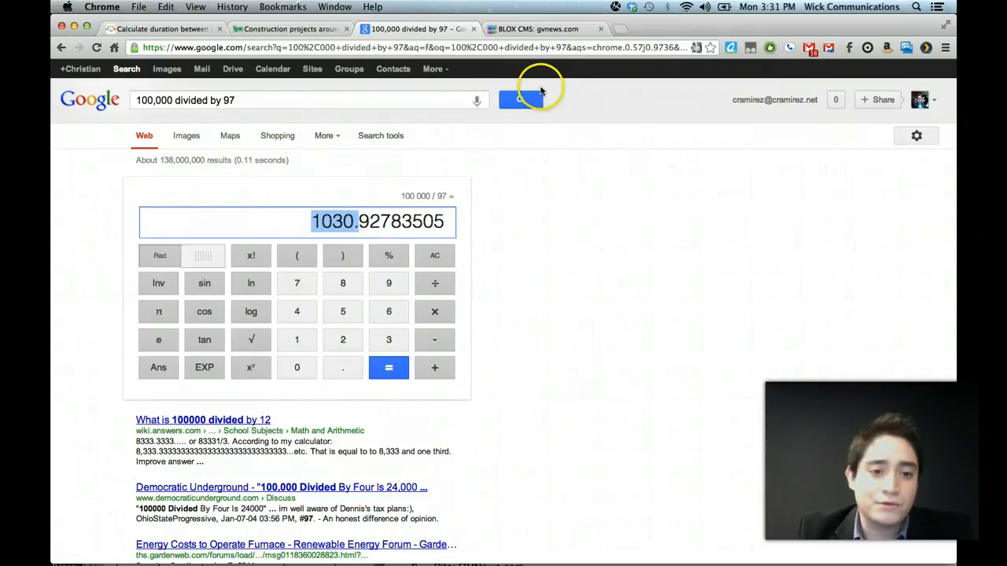
{"action": "left_click", "coordinate": [541, 30]}
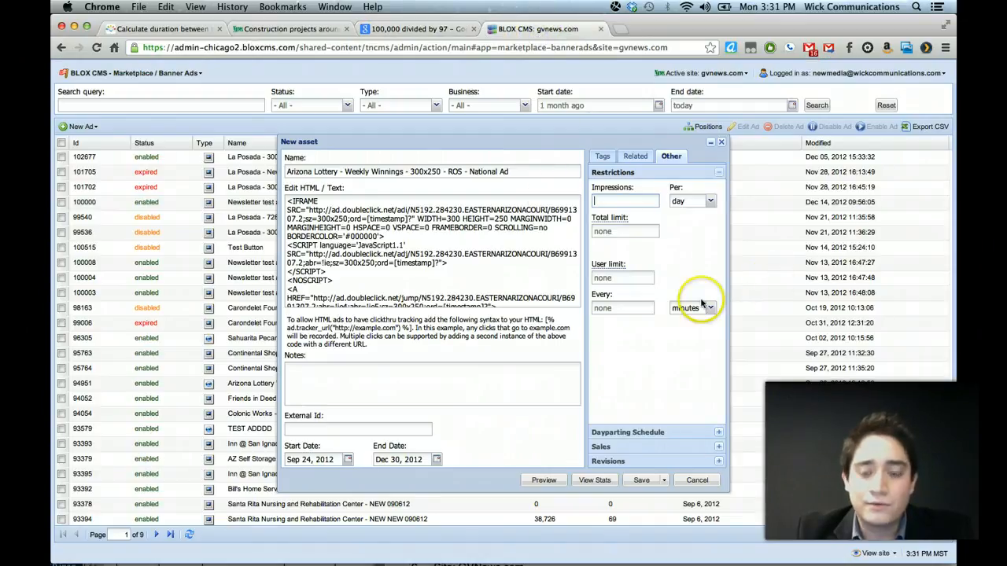
Step: Return to the Google calculation and calculate 1030 percent of 10
{"action": "left_click", "coordinate": [446, 30]}
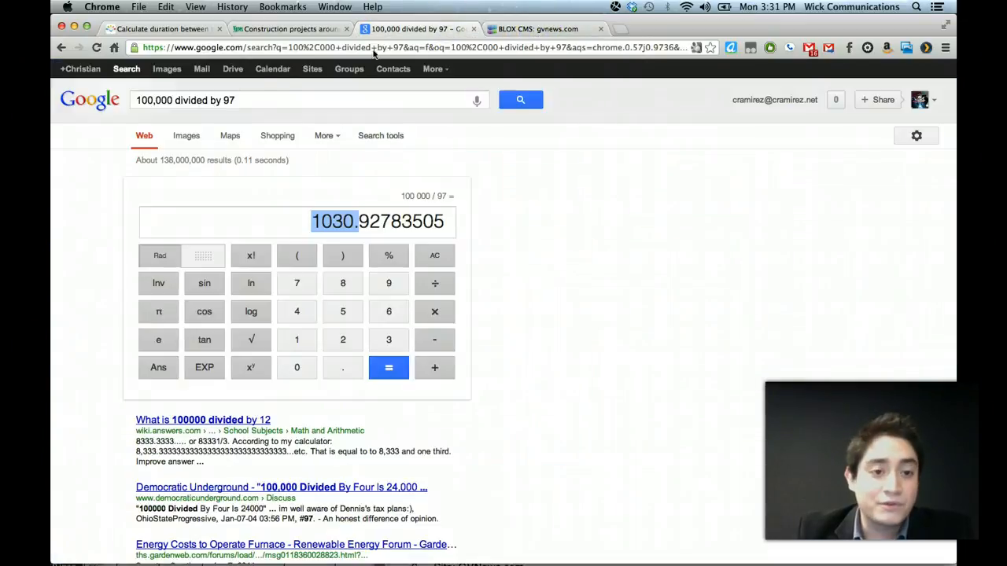
{"action": "left_click", "coordinate": [252, 96]}
{"action": "key", "text": "super+a"}
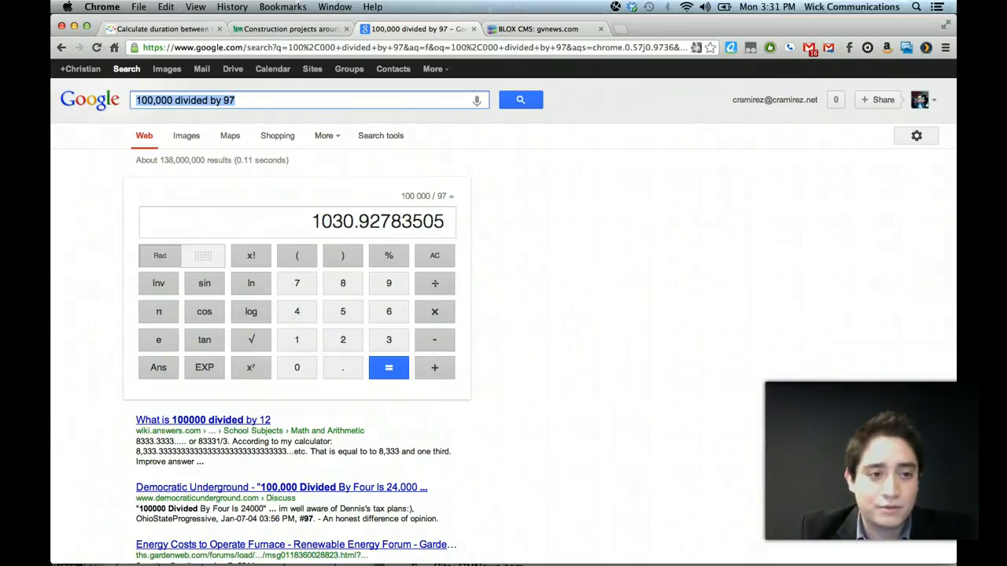
{"action": "type", "text": "1"}
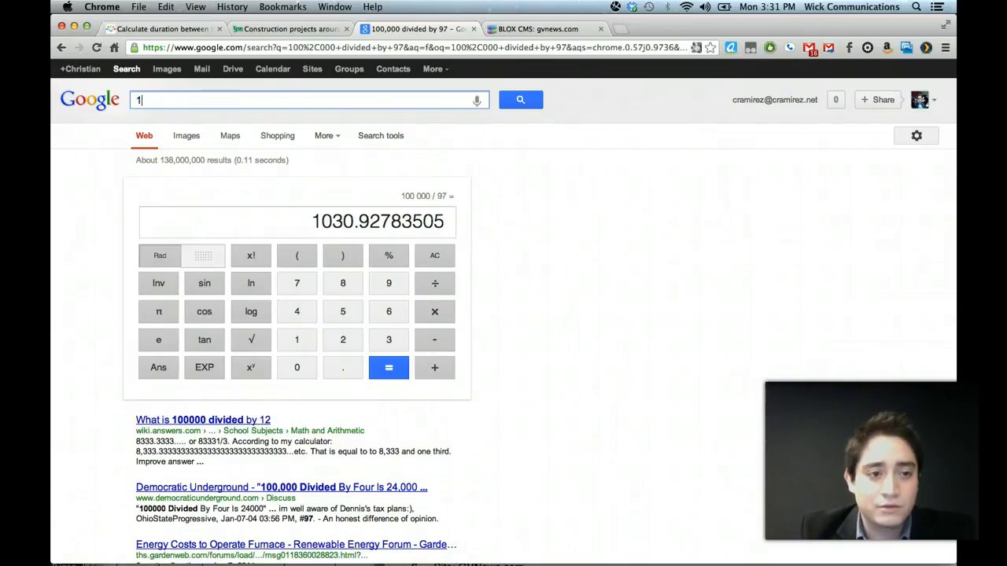
{"action": "type", "text": "030"}
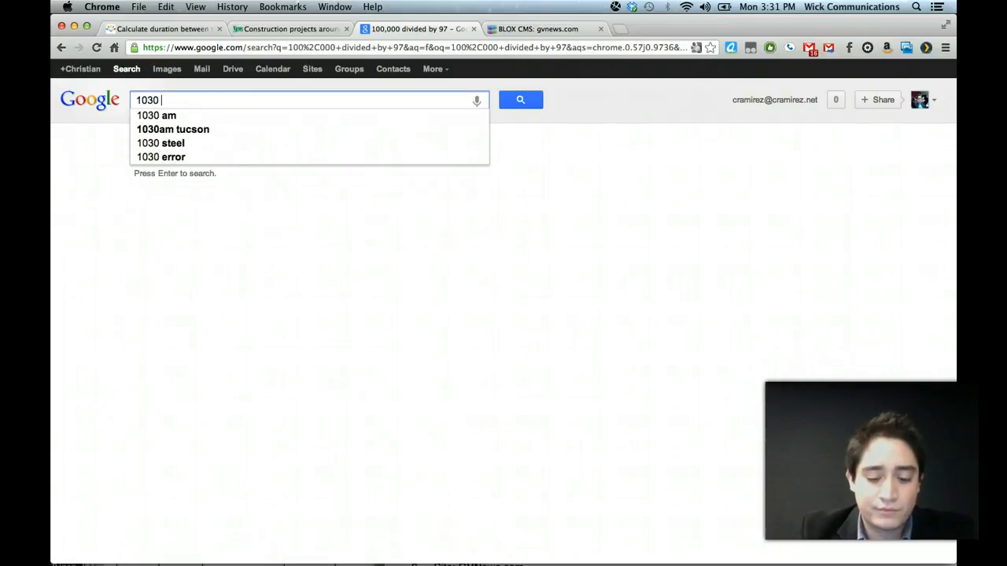
{"action": "type", "text": " perce"}
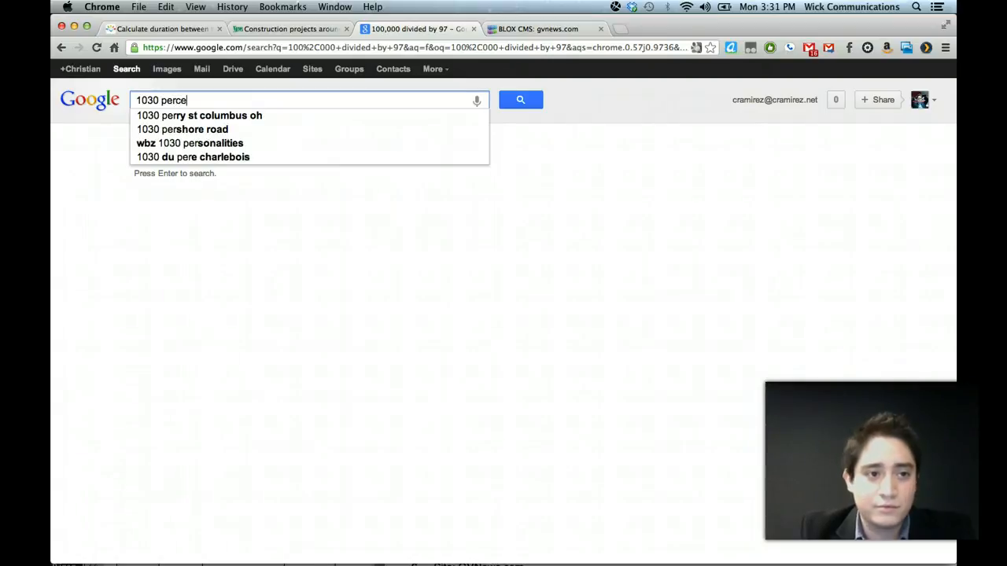
{"action": "type", "text": "nt of 10"}
{"action": "key", "text": "Return"}
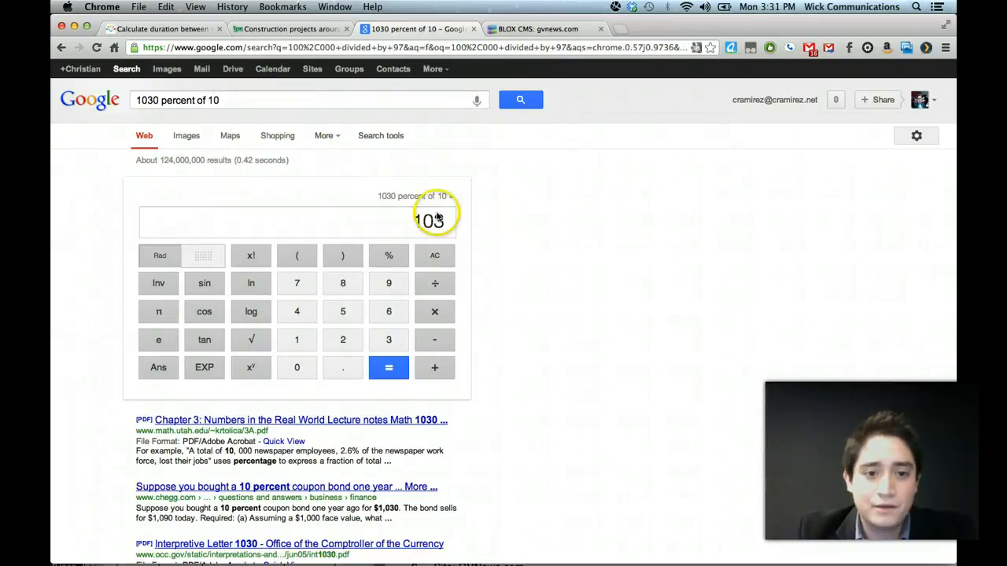
{"action": "double_click", "coordinate": [429, 221]}
{"action": "left_click", "coordinate": [462, 230]}
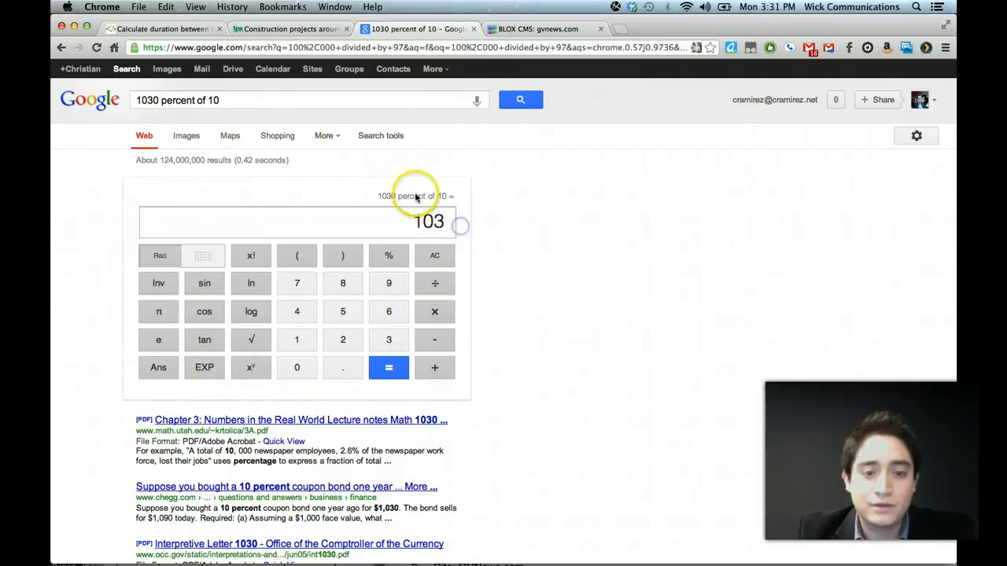
Step: Calculate 1030 + 103 in Google, and set the new asset's impressions restriction to 1133 per day
{"action": "left_click", "coordinate": [162, 100]}
{"action": "left_click_drag", "start_coordinate": [162, 100], "coordinate": [243, 100]}
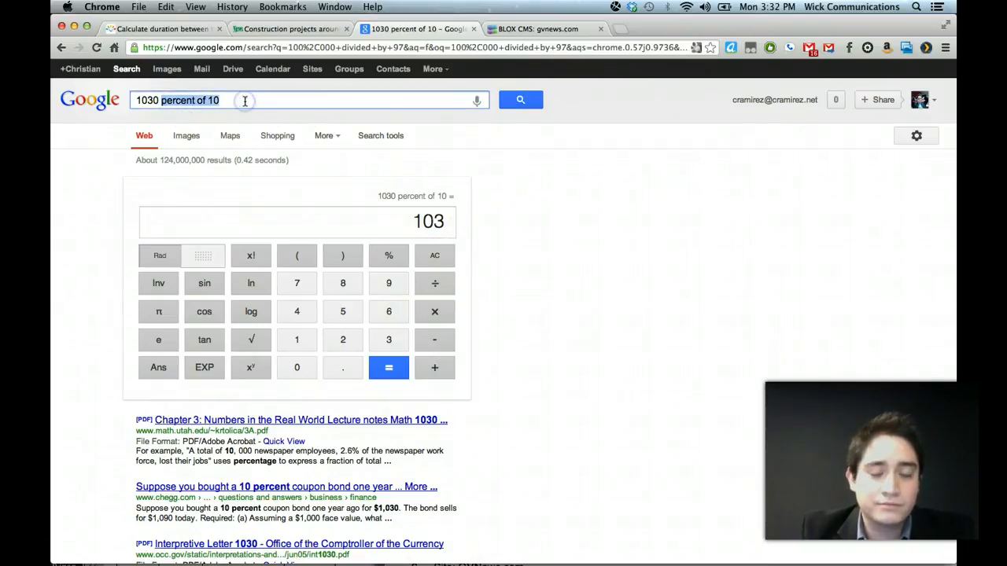
{"action": "type", "text": "+ 103"}
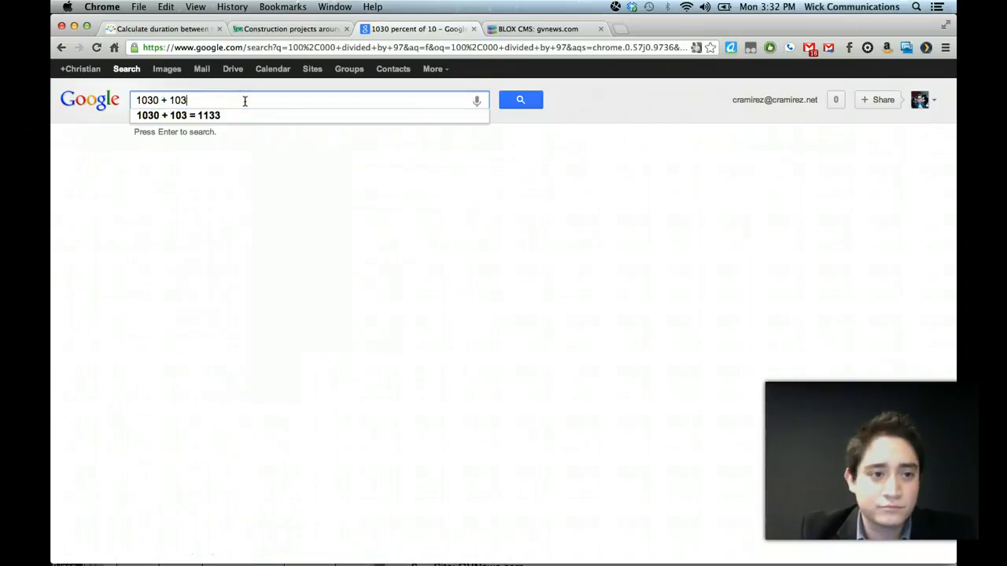
{"action": "key", "text": "Return"}
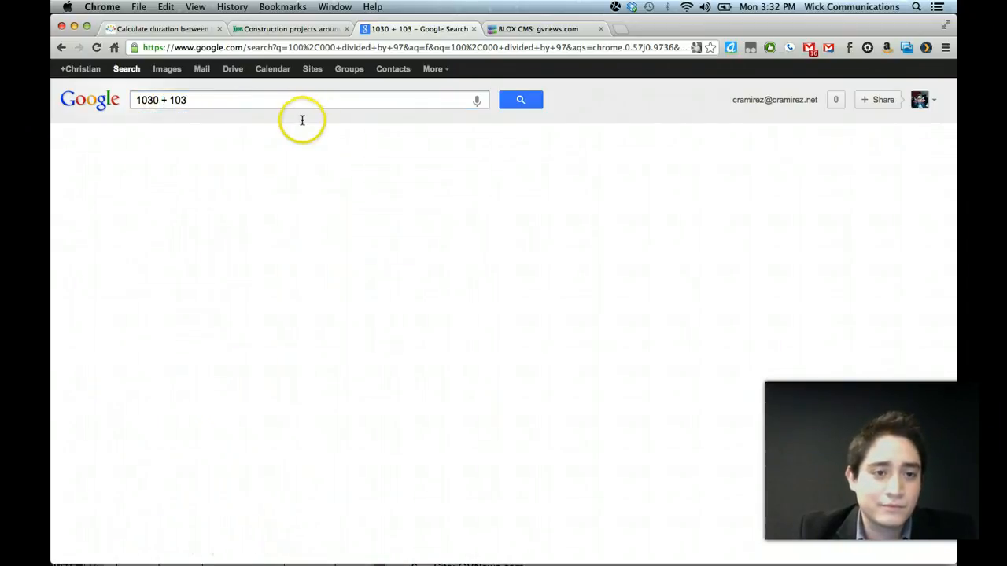
{"action": "mouse_move", "coordinate": [403, 223]}
{"action": "left_mouse_down"}
{"action": "mouse_move", "coordinate": [467, 221]}
{"action": "mouse_move", "coordinate": [405, 221]}
{"action": "left_mouse_up"}
{"action": "left_click_drag", "start_coordinate": [497, 225], "coordinate": [497, 225]}
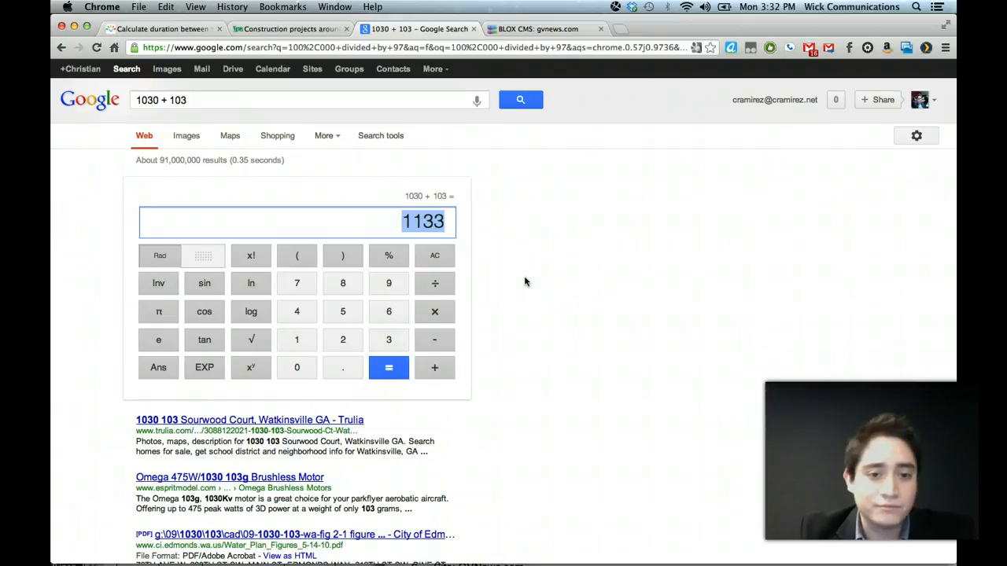
{"action": "left_click", "coordinate": [528, 33]}
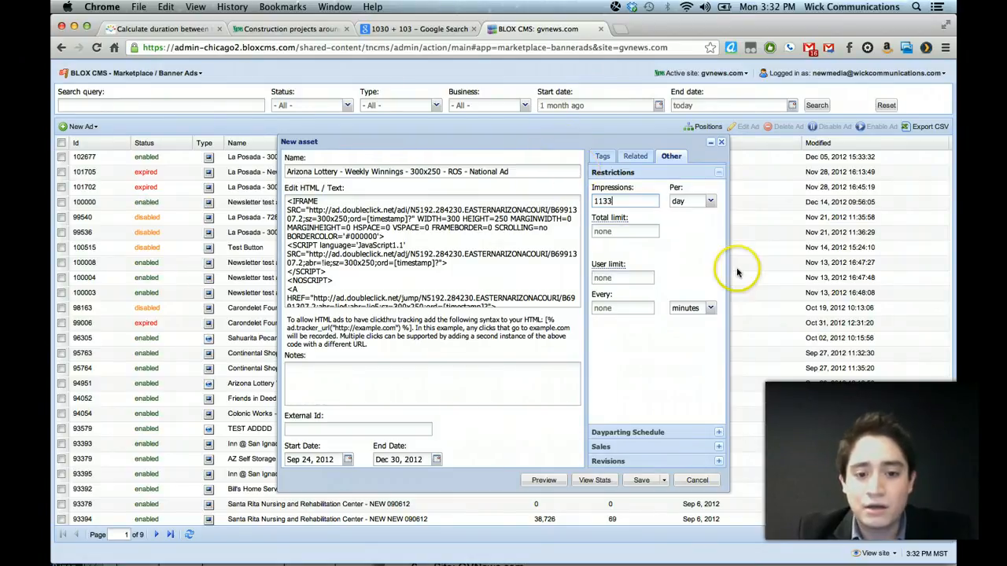
Step: Examine the new asset's dayparting schedule and the period choices for its impressions restriction
{"action": "left_click", "coordinate": [652, 431]}
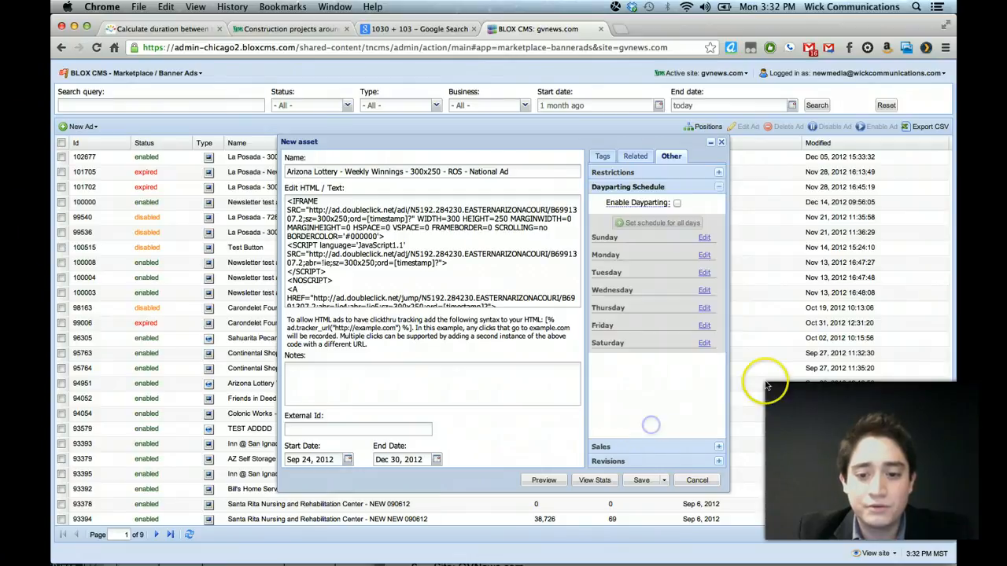
{"action": "left_click", "coordinate": [650, 172]}
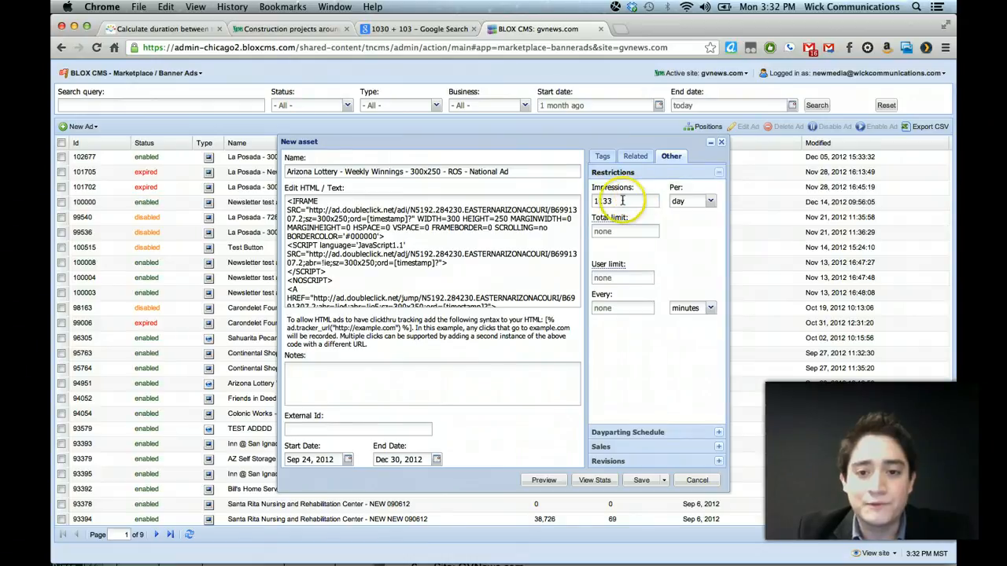
{"action": "left_click", "coordinate": [710, 200]}
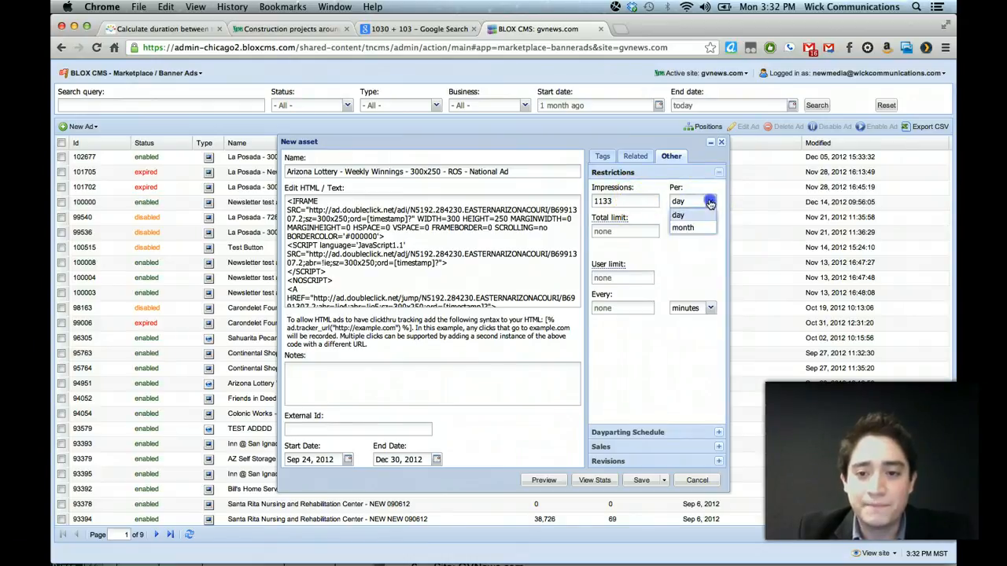
{"action": "left_click", "coordinate": [710, 201]}
Step: Review the new asset's assigned positions, keywords, related business and restrictions
{"action": "left_click", "coordinate": [602, 156]}
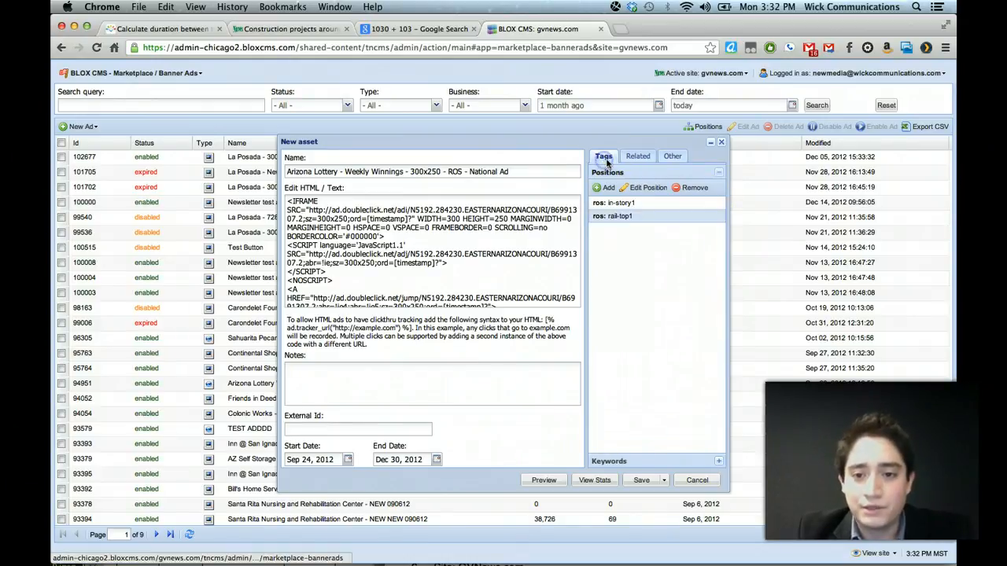
{"action": "left_click", "coordinate": [628, 461]}
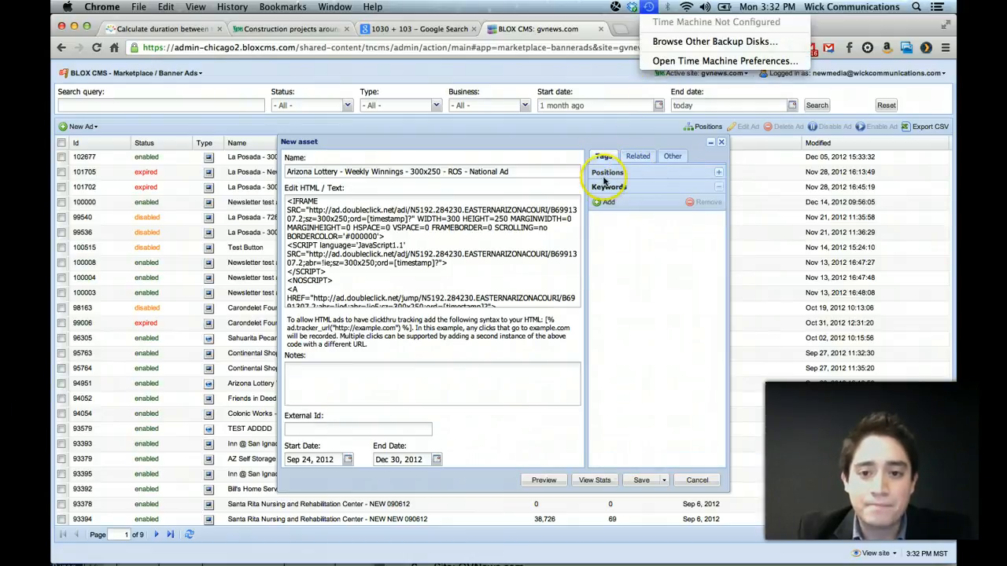
{"action": "left_click", "coordinate": [647, 175]}
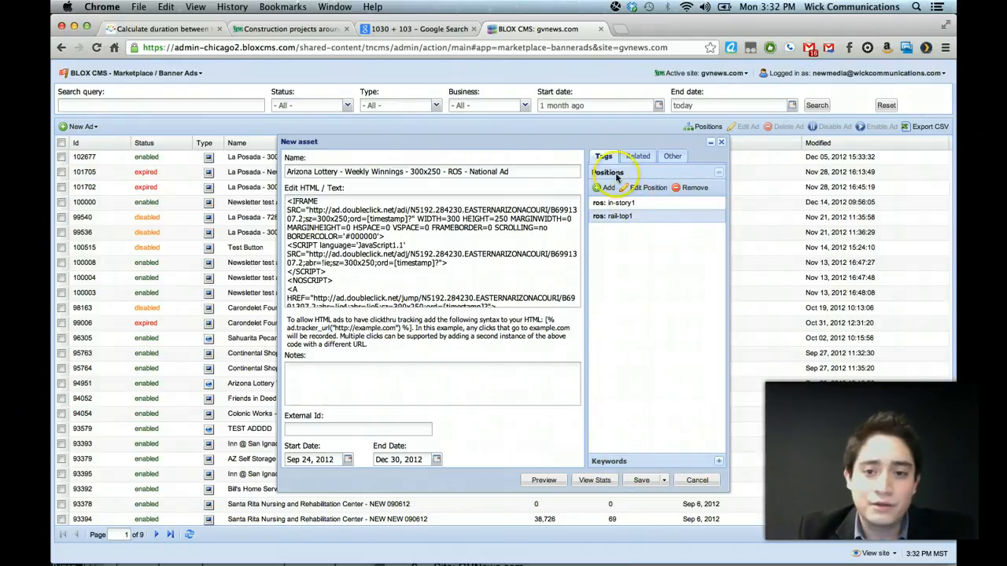
{"action": "left_click", "coordinate": [611, 461]}
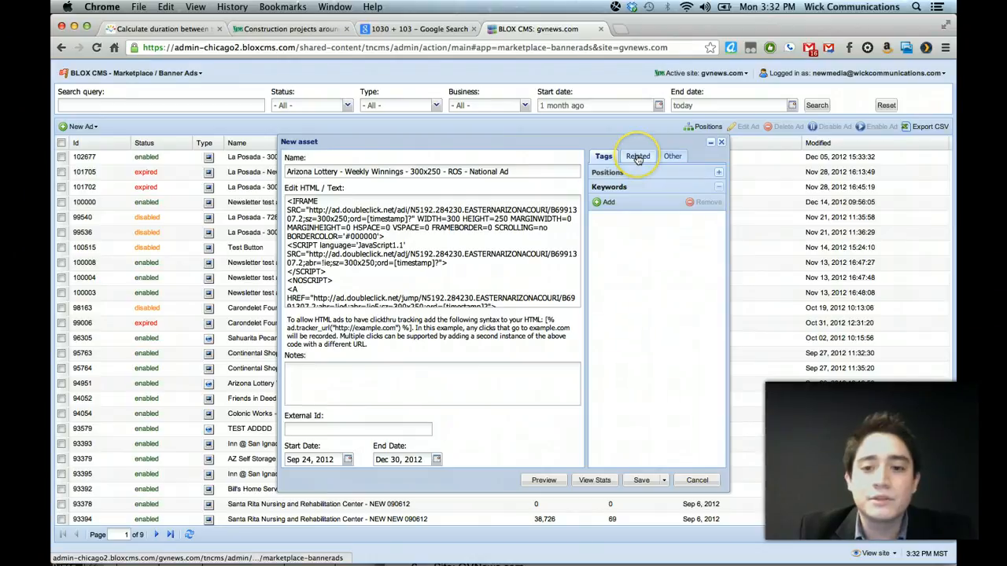
{"action": "left_click", "coordinate": [638, 157]}
{"action": "left_click", "coordinate": [679, 156]}
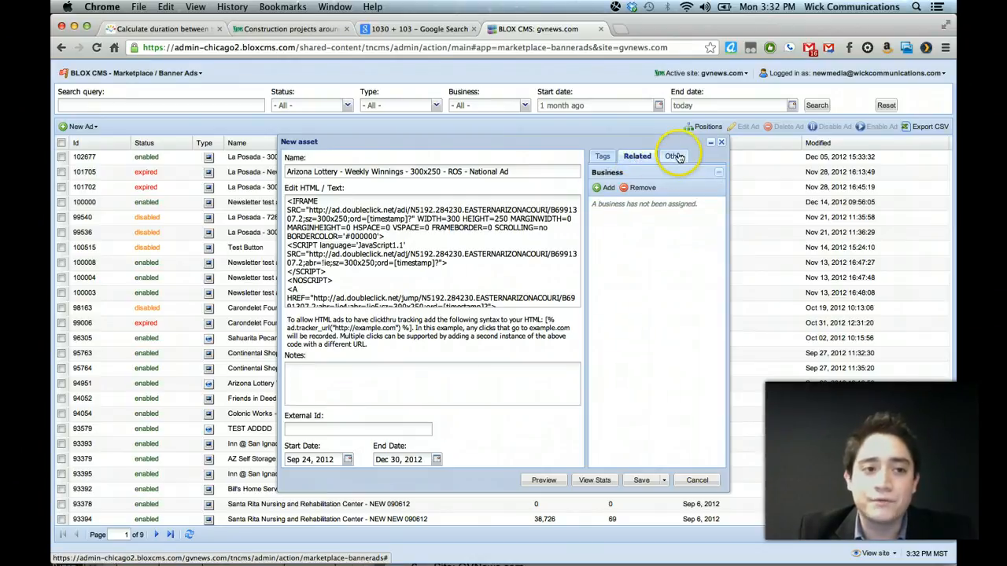
{"action": "left_click", "coordinate": [604, 157]}
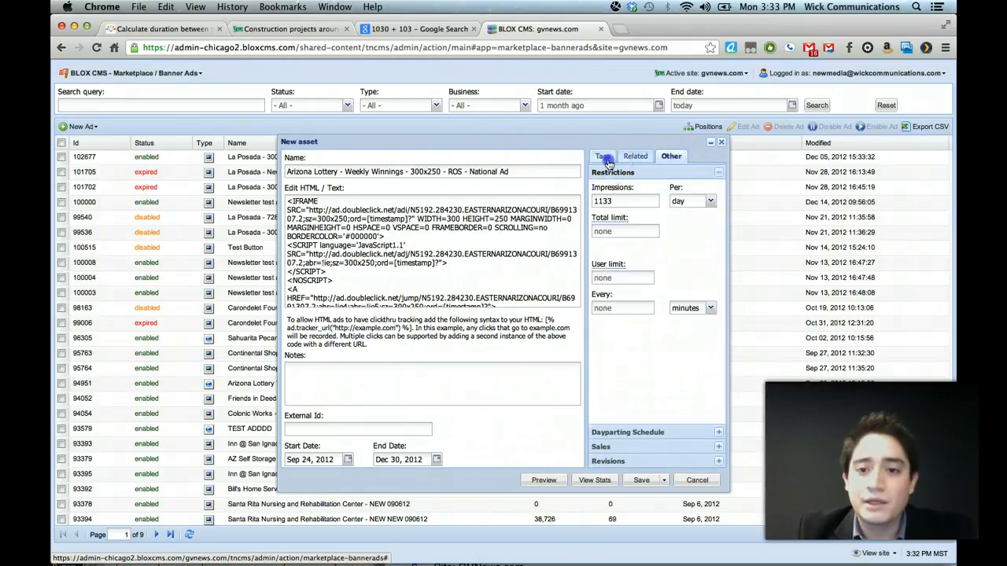
{"action": "left_click", "coordinate": [611, 202]}
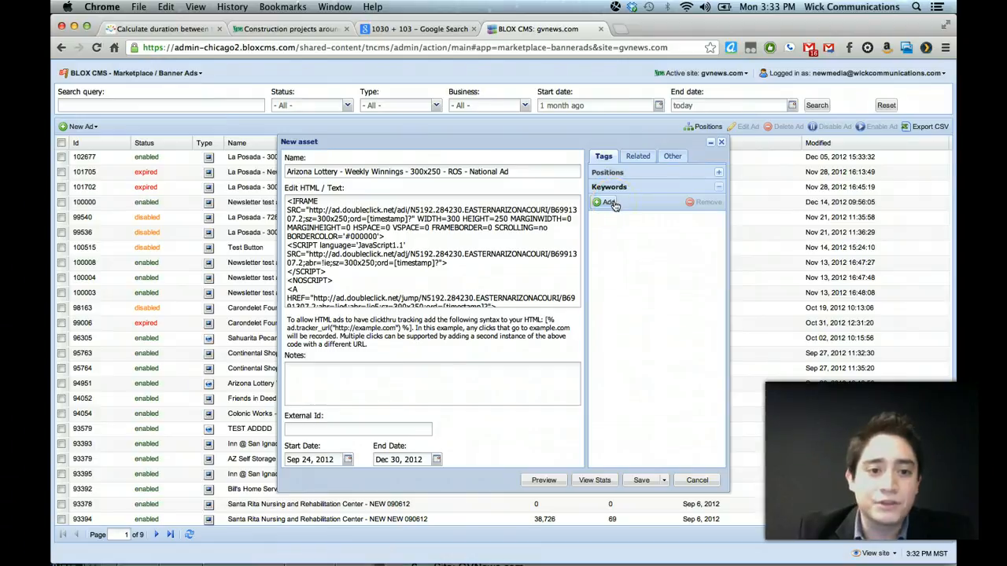
{"action": "left_click", "coordinate": [636, 206]}
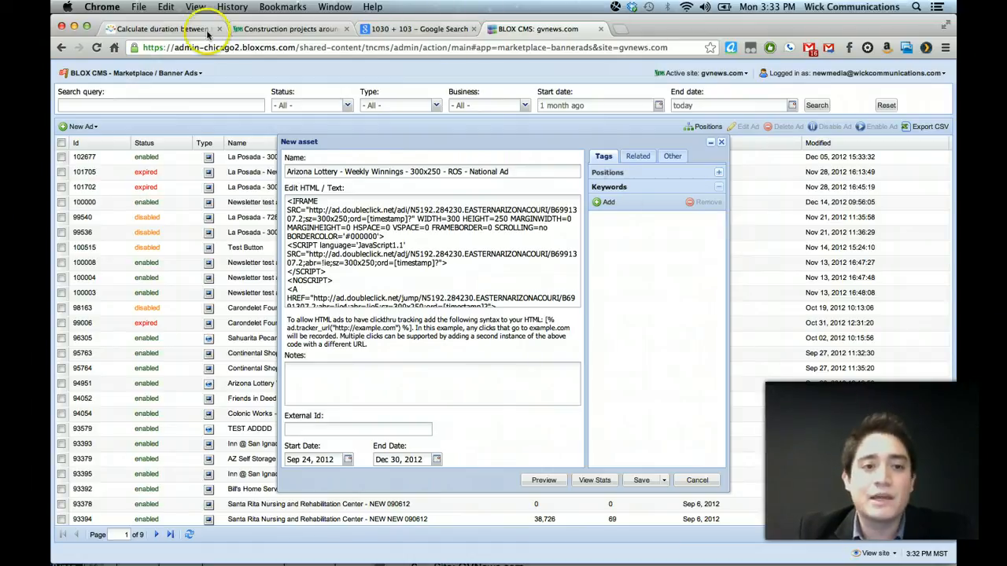
Step: Look through the gvnews.com construction projects article to examine where the rail and in-story ads are placed
{"action": "left_click", "coordinate": [262, 31]}
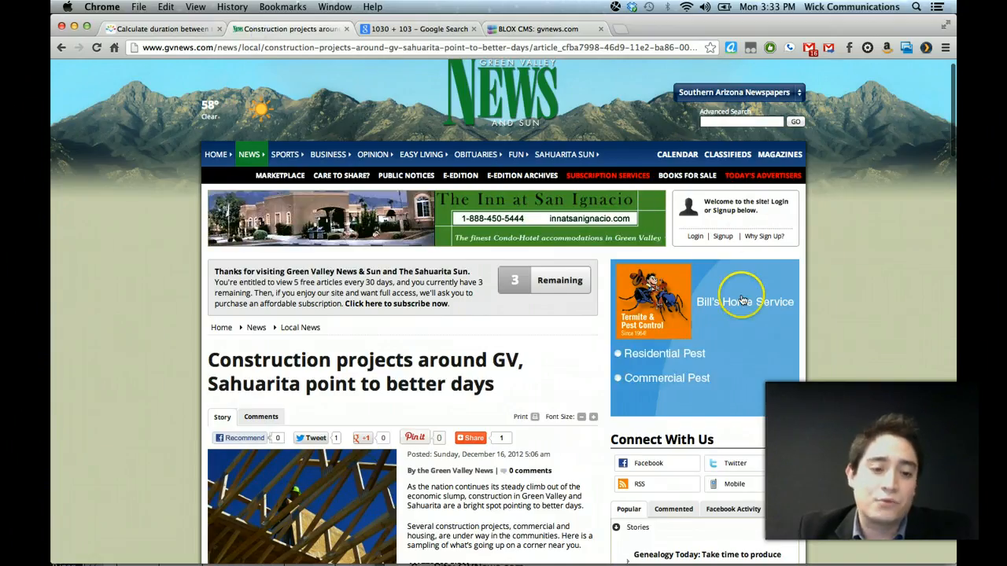
{"action": "scroll", "coordinate": [743, 299], "scroll_direction": "down", "scroll_amount": 3}
{"action": "scroll", "coordinate": [743, 299], "scroll_direction": "down", "scroll_amount": 1}
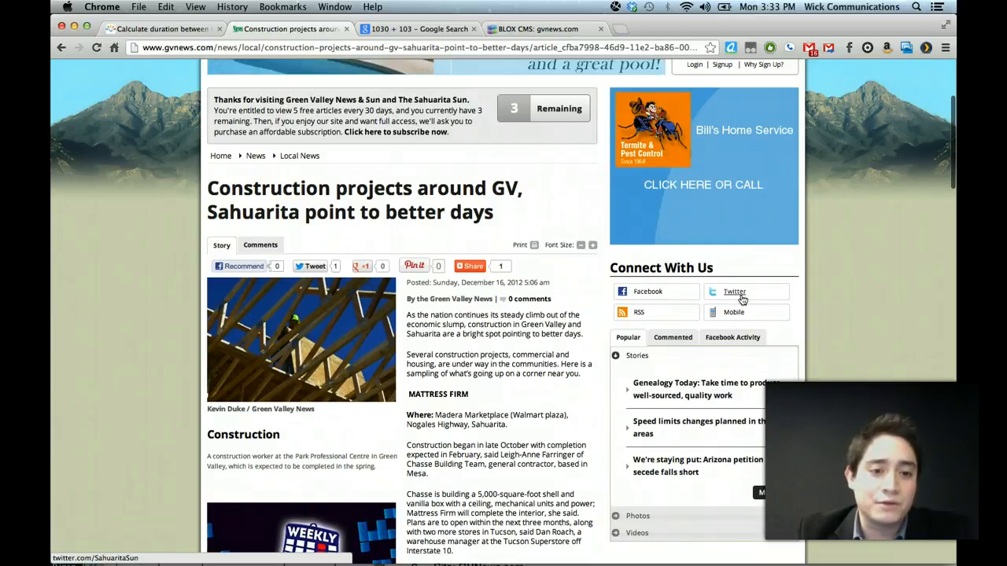
{"action": "scroll", "coordinate": [743, 299], "scroll_direction": "down", "scroll_amount": 2}
{"action": "scroll", "coordinate": [742, 300], "scroll_direction": "down", "scroll_amount": 15}
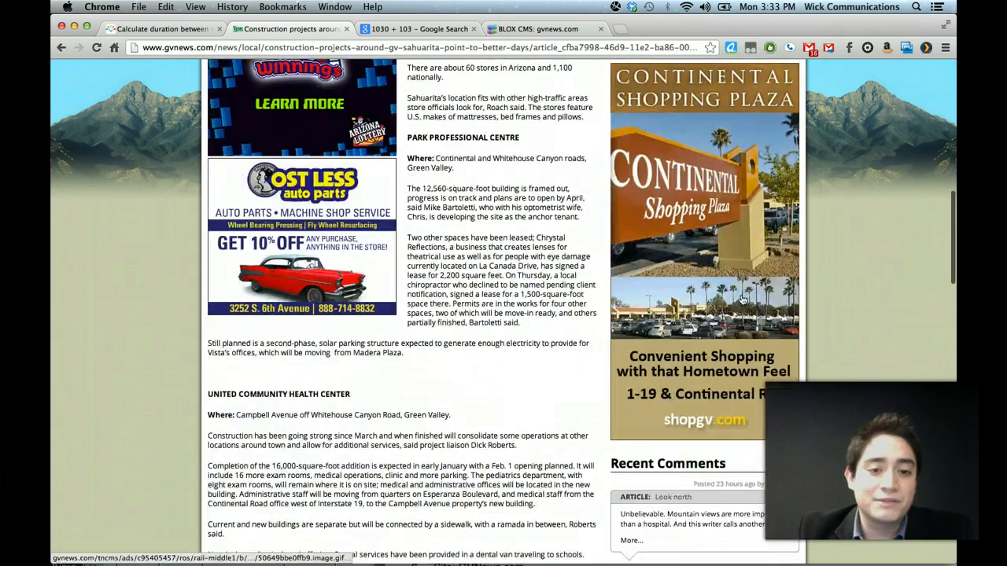
{"action": "scroll", "coordinate": [743, 300], "scroll_direction": "down", "scroll_amount": 5}
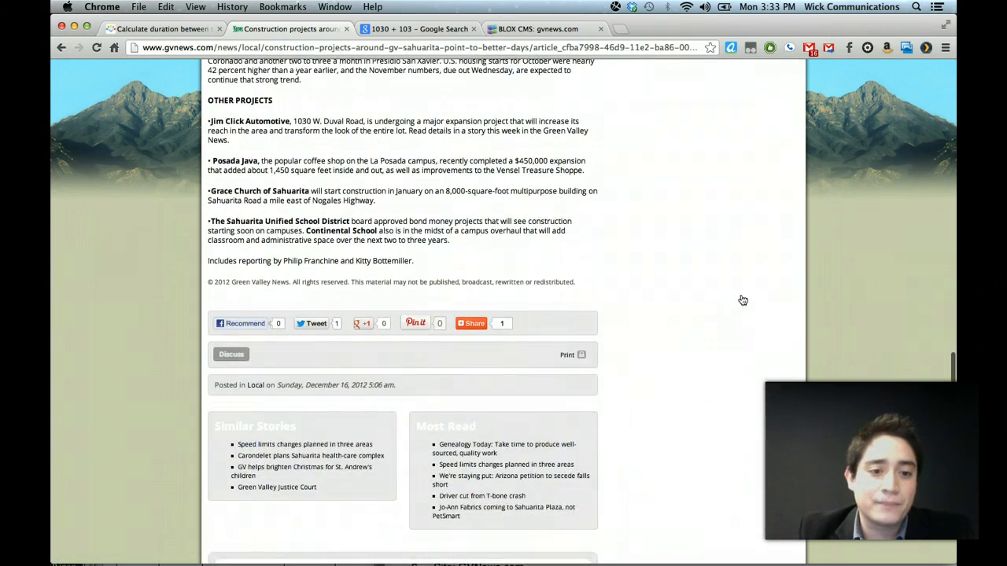
{"action": "scroll", "coordinate": [743, 300], "scroll_direction": "up", "scroll_amount": 20}
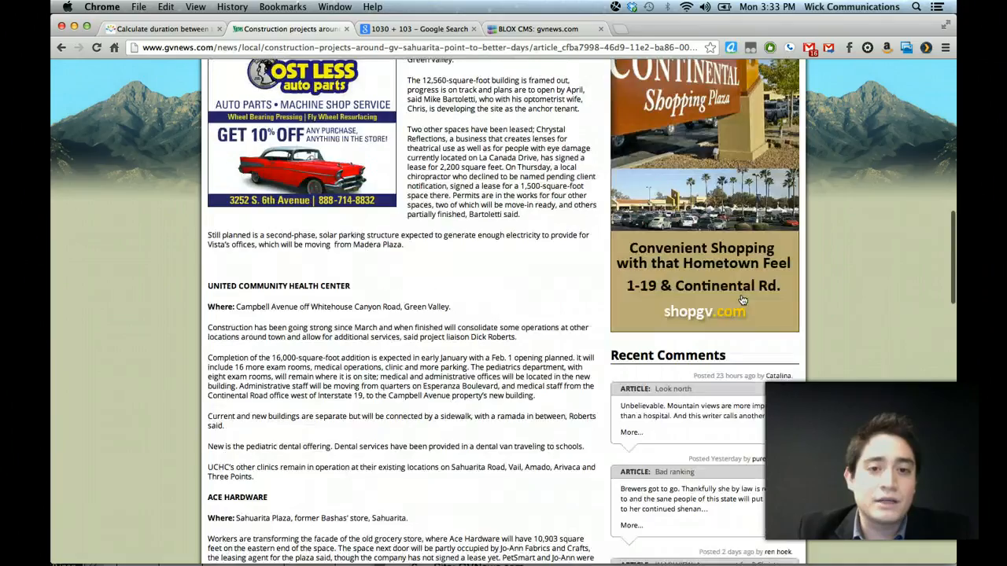
{"action": "scroll", "coordinate": [742, 300], "scroll_direction": "up", "scroll_amount": 1}
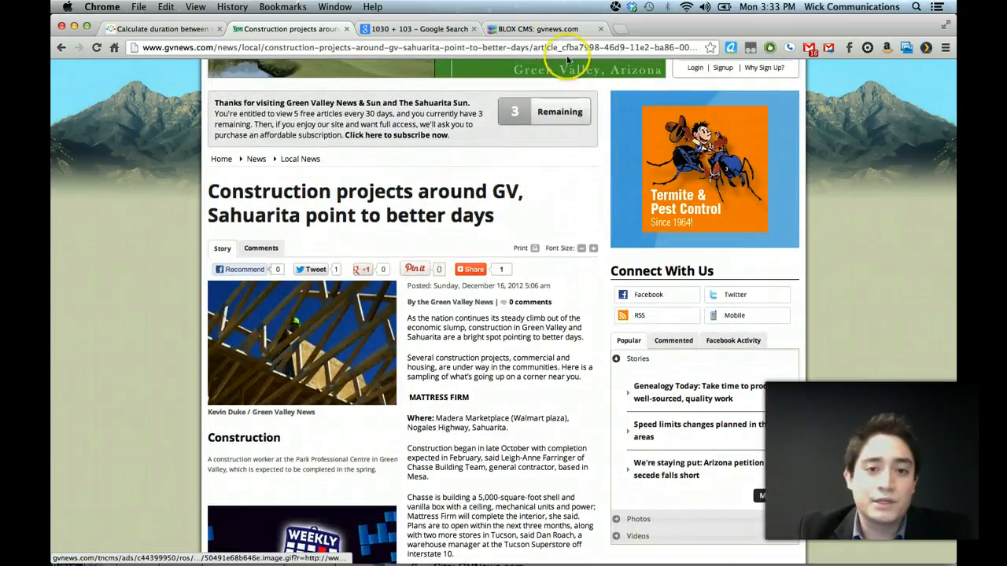
Step: Add an empty entry to the new asset's keywords in BLOX CMS, and close the Google calculation page
{"action": "left_click", "coordinate": [512, 29]}
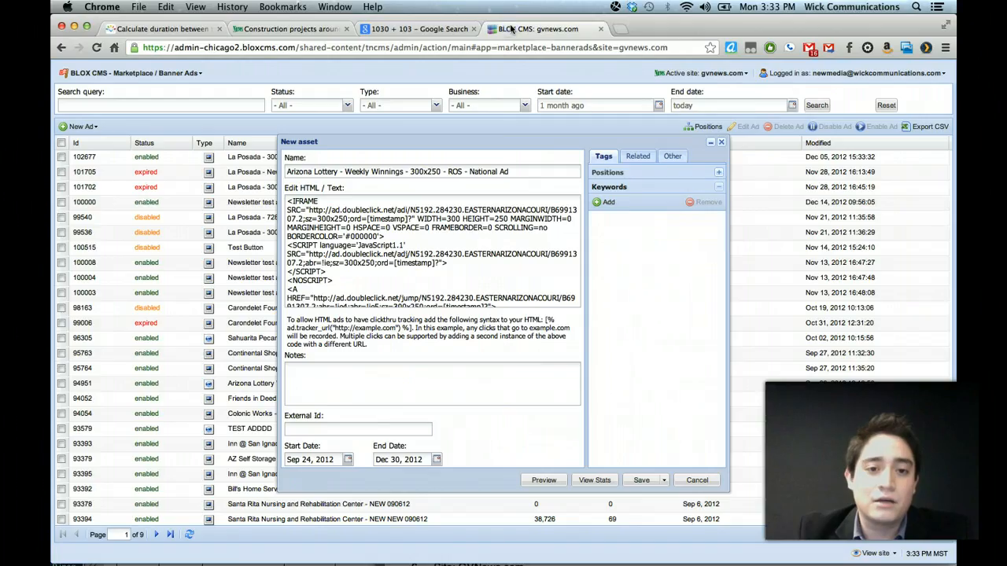
{"action": "left_click", "coordinate": [608, 204]}
{"action": "left_click", "coordinate": [386, 27]}
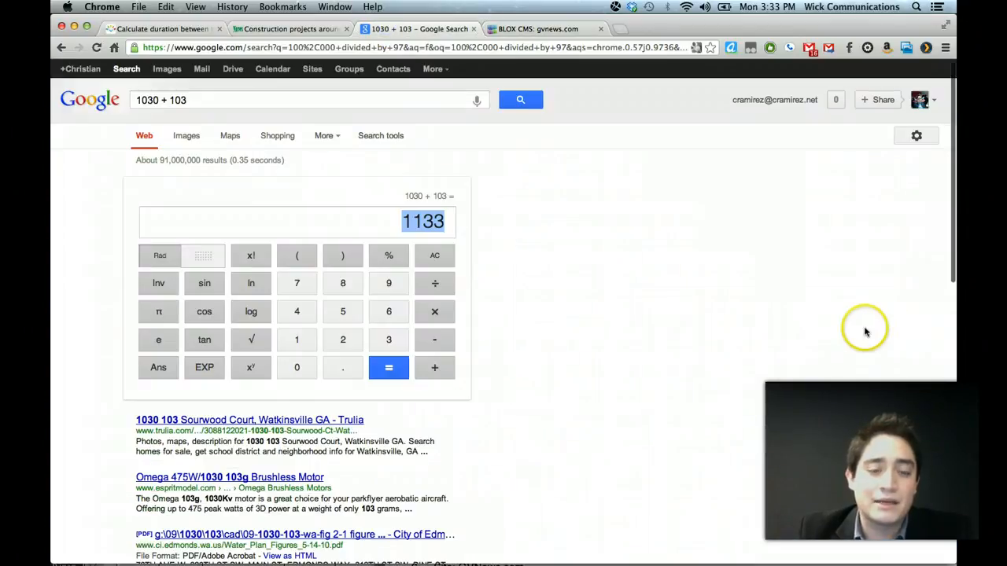
{"action": "key", "text": "super+w"}
Step: Add the keyword construction to the new asset after checking the article's topic, and remove the blank keyword entry
{"action": "left_click", "coordinate": [299, 28]}
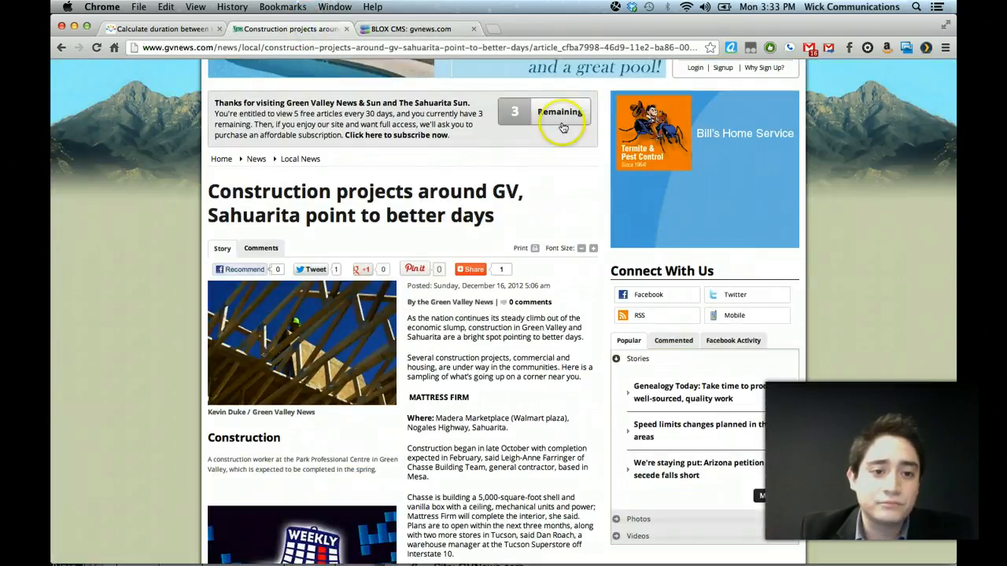
{"action": "left_click", "coordinate": [441, 29]}
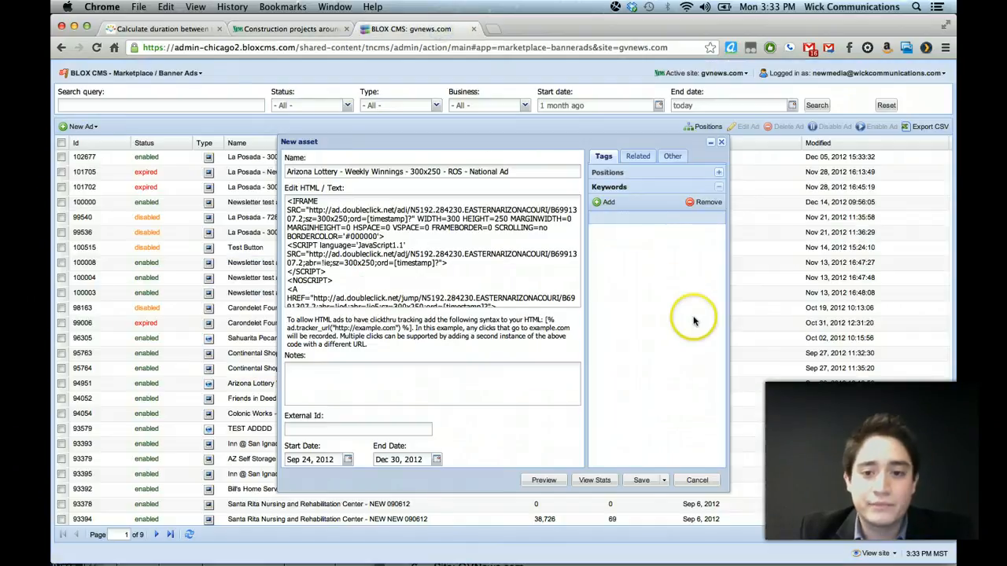
{"action": "left_click", "coordinate": [605, 202]}
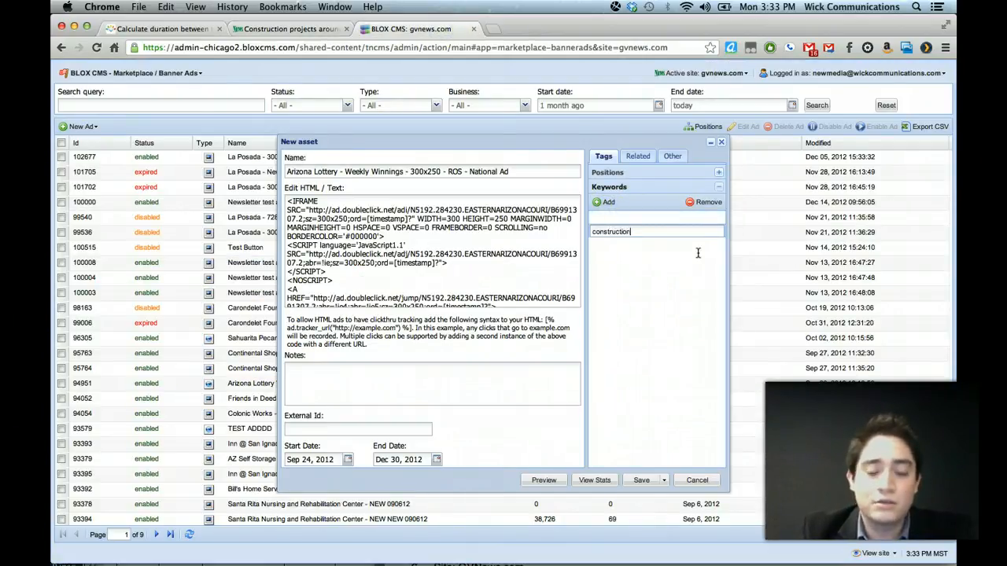
{"action": "left_click", "coordinate": [677, 264]}
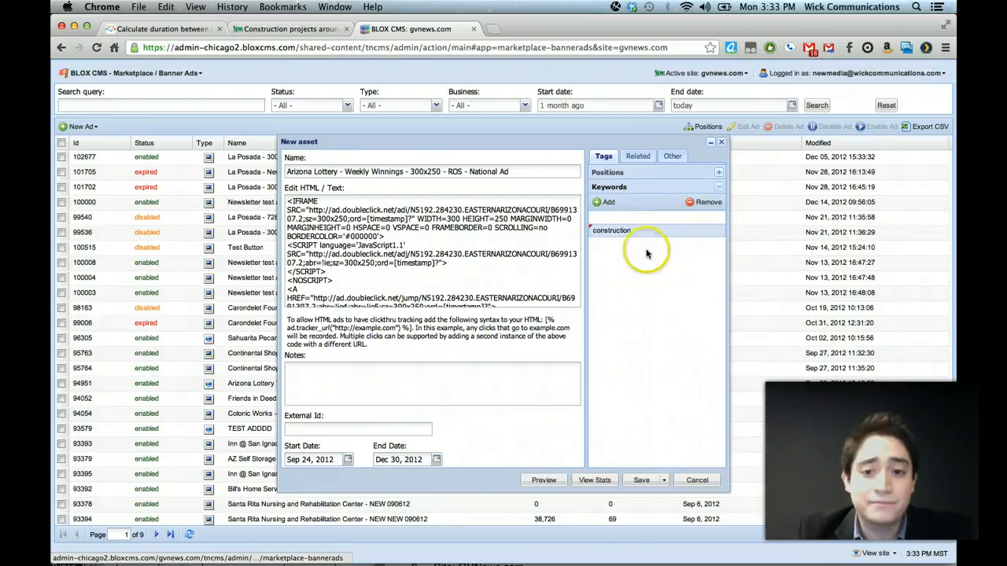
{"action": "left_click", "coordinate": [702, 202]}
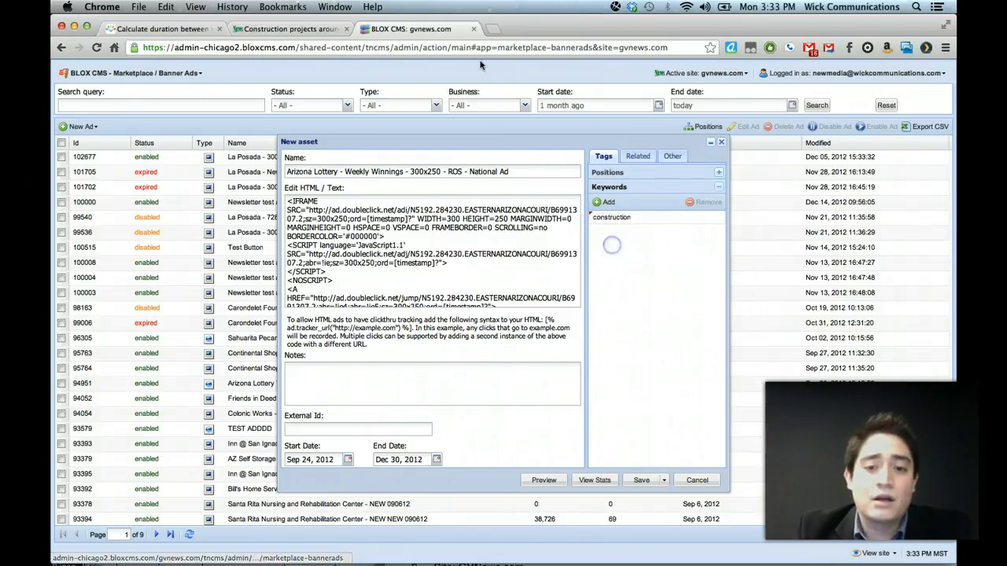
Step: Compare the gvnews.com construction projects article and its ads with the new asset's construction keyword
{"action": "left_click", "coordinate": [290, 28]}
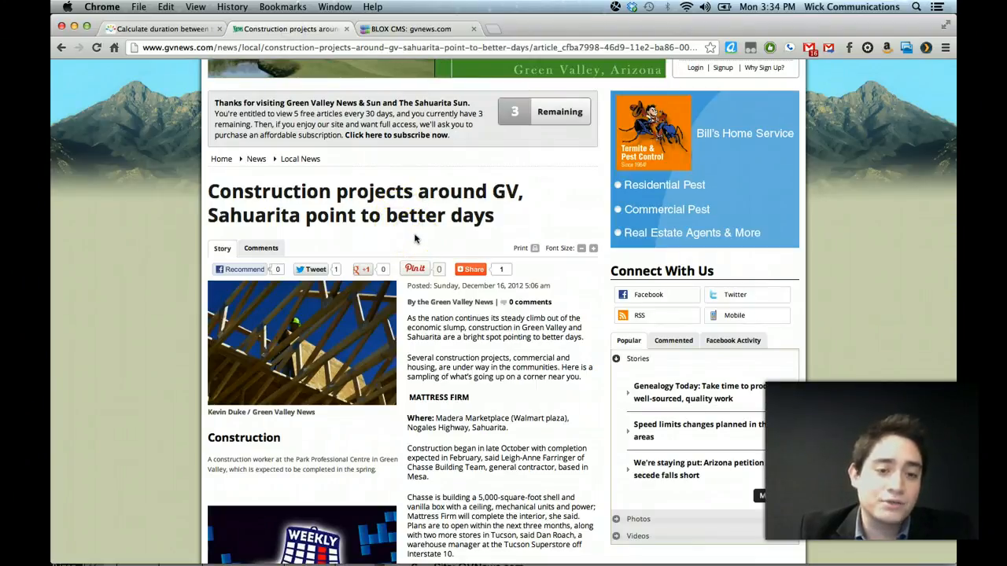
{"action": "left_click", "coordinate": [410, 28]}
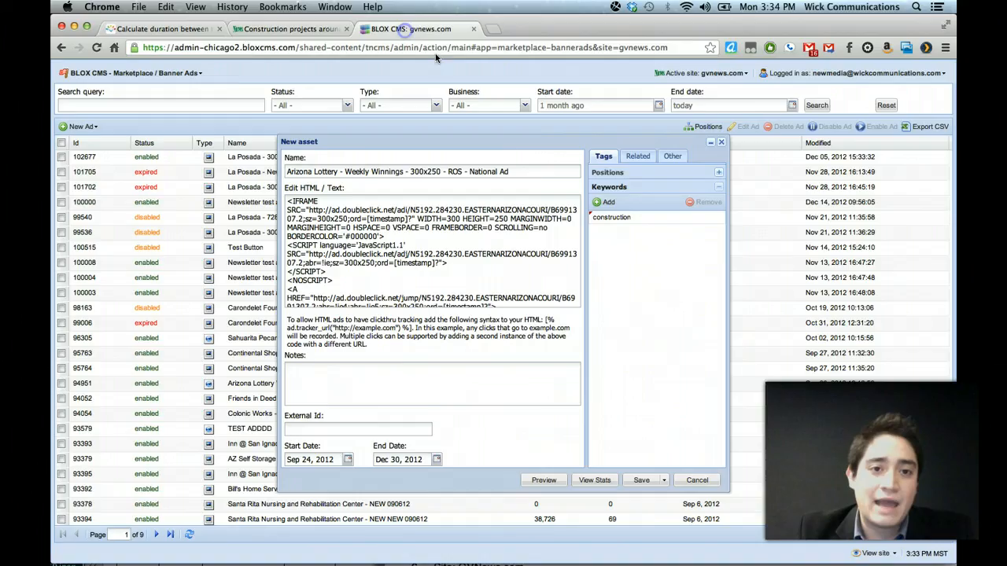
{"action": "left_click", "coordinate": [307, 29]}
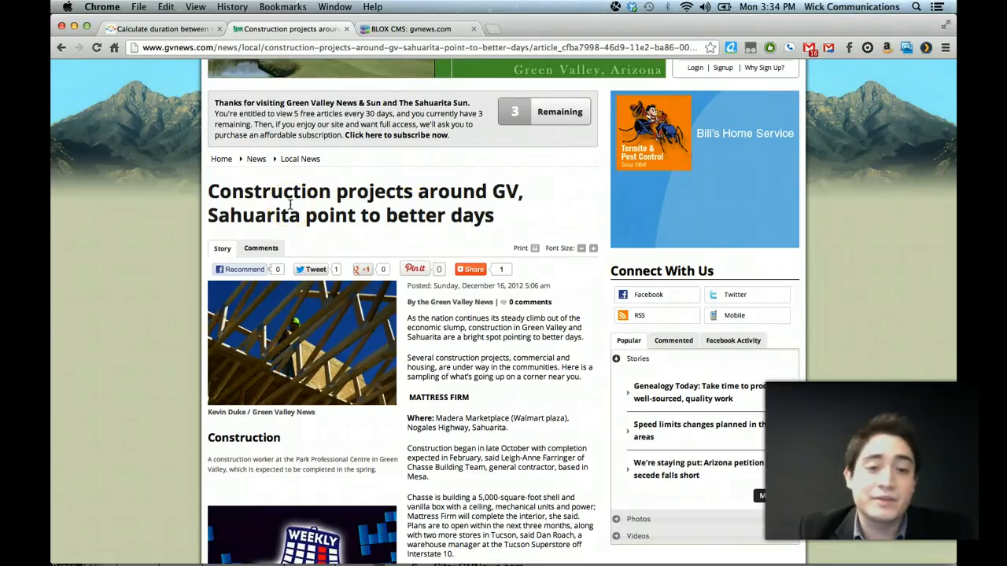
{"action": "left_click", "coordinate": [472, 269]}
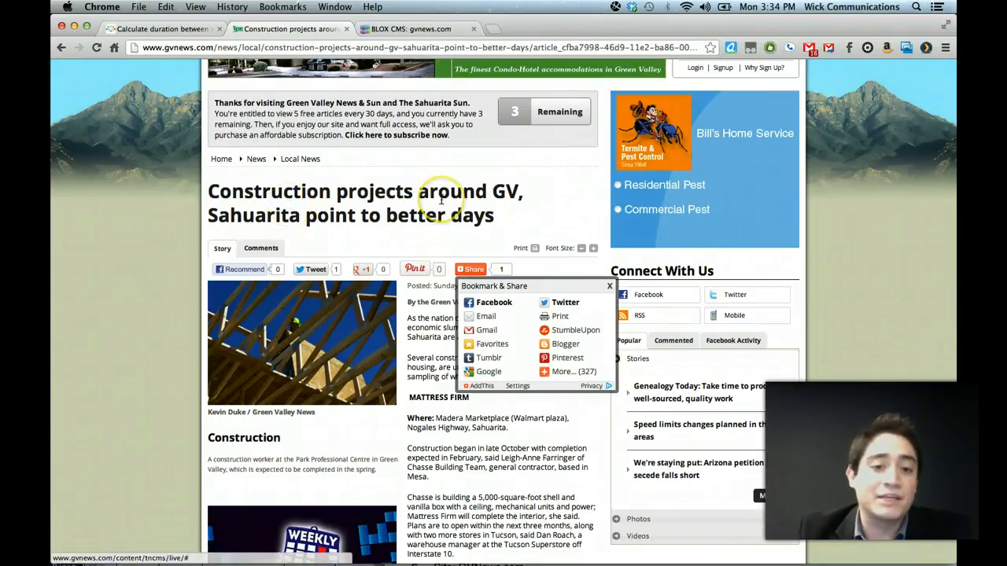
{"action": "left_click", "coordinate": [410, 29]}
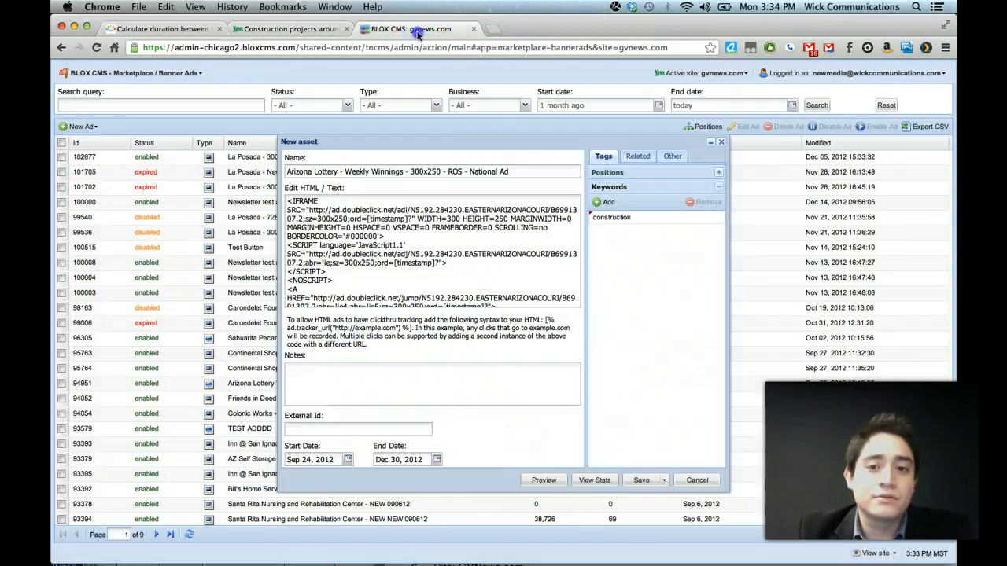
{"action": "left_click", "coordinate": [299, 29]}
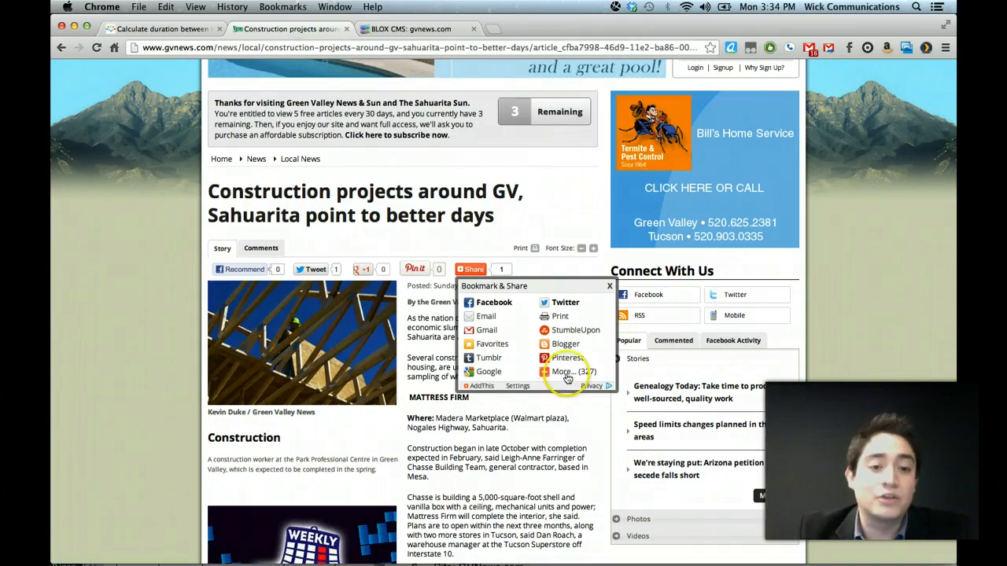
{"action": "left_click", "coordinate": [555, 225]}
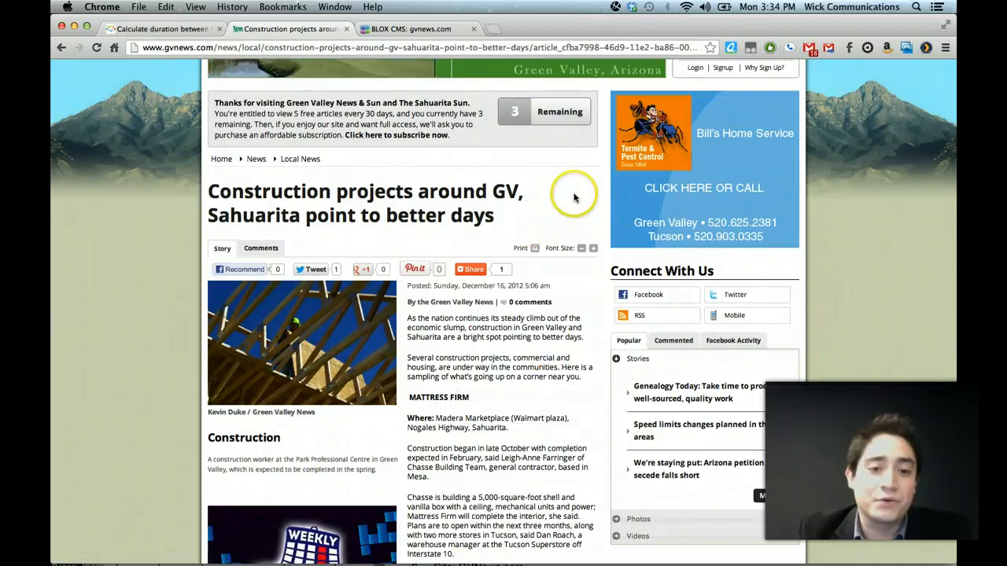
{"action": "left_click", "coordinate": [419, 29]}
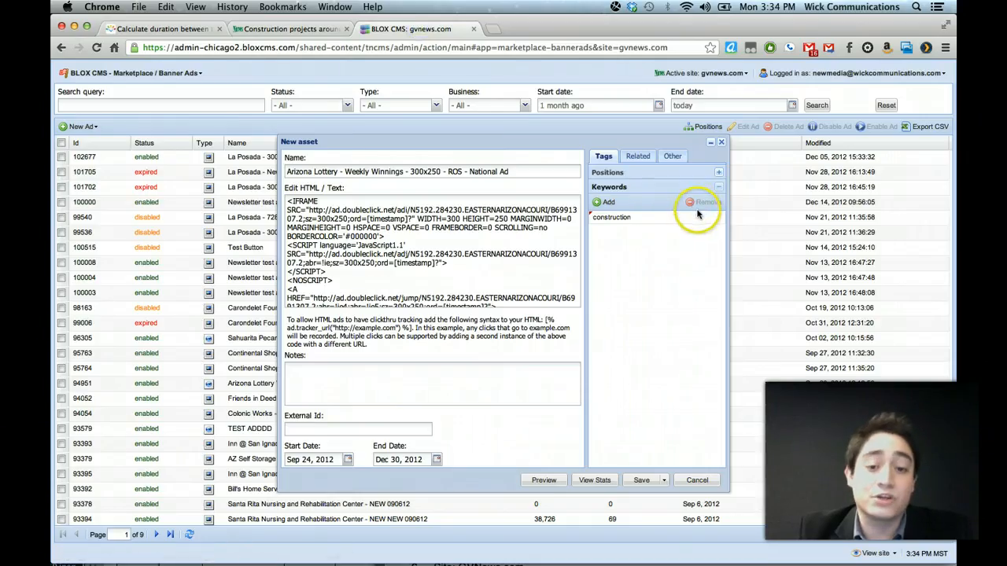
Step: Remove the construction keyword from the new asset
{"action": "left_click", "coordinate": [657, 218]}
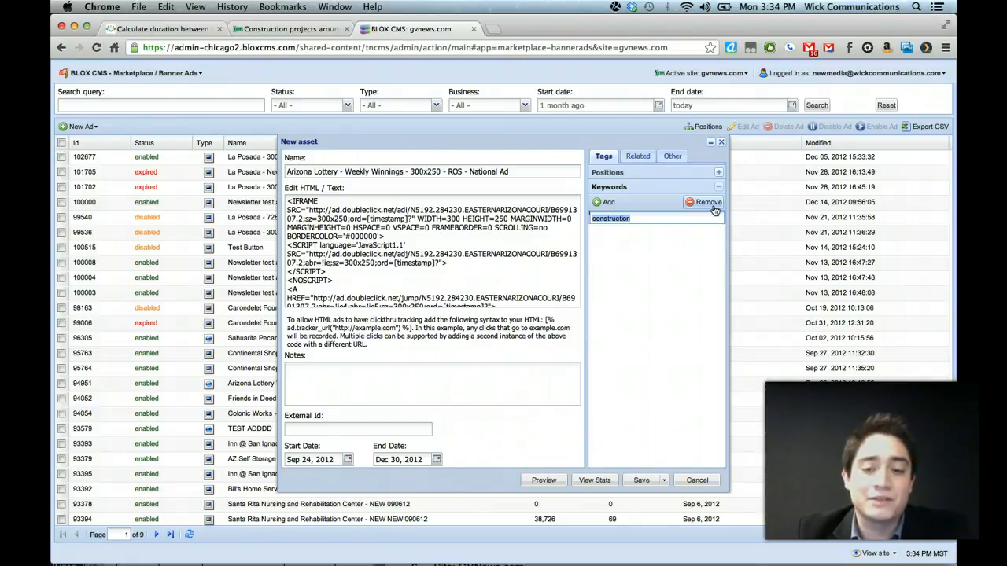
{"action": "left_click", "coordinate": [705, 211]}
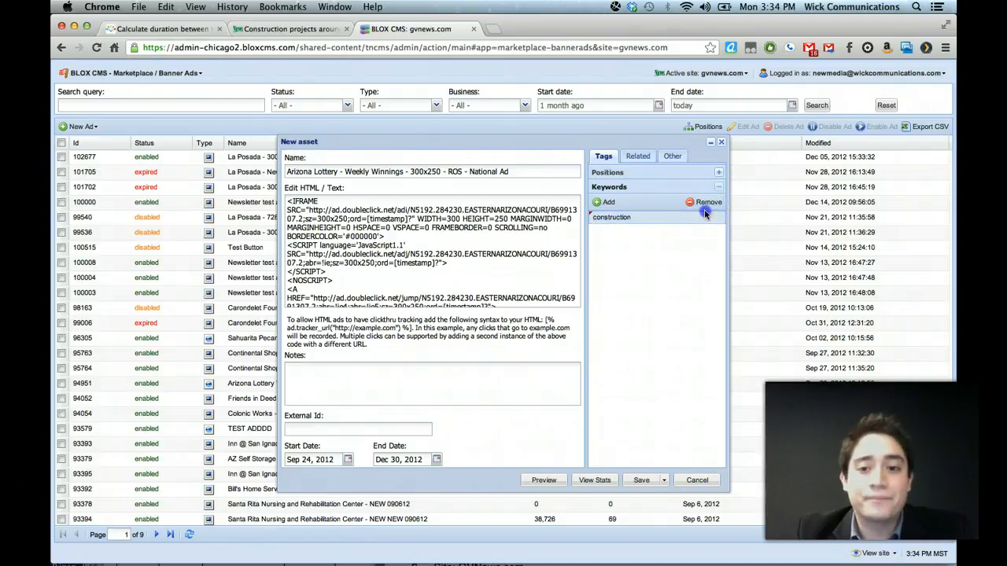
{"action": "left_click", "coordinate": [707, 202]}
Step: Open the business finder for the new asset's related business and look through the featured businesses
{"action": "left_click", "coordinate": [637, 156]}
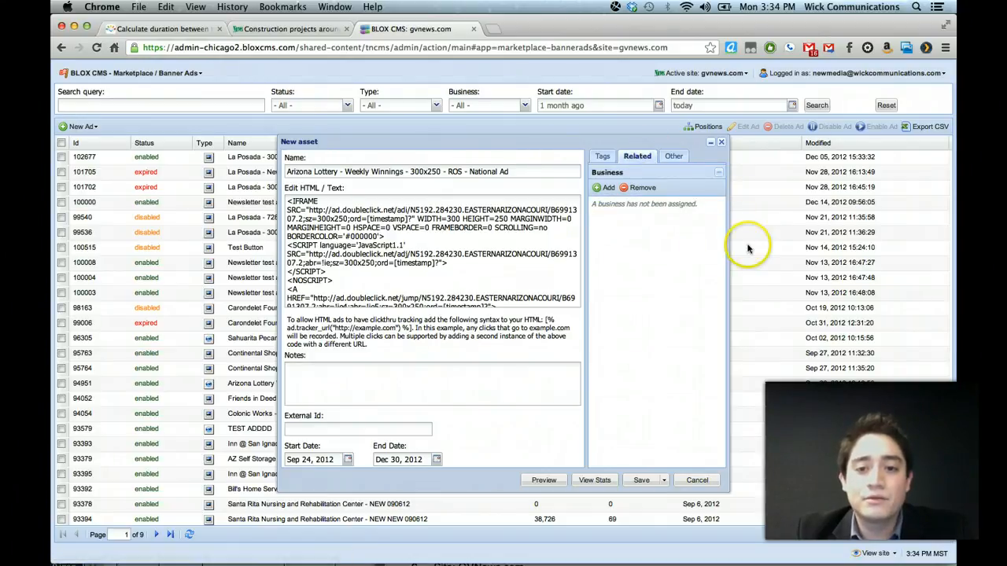
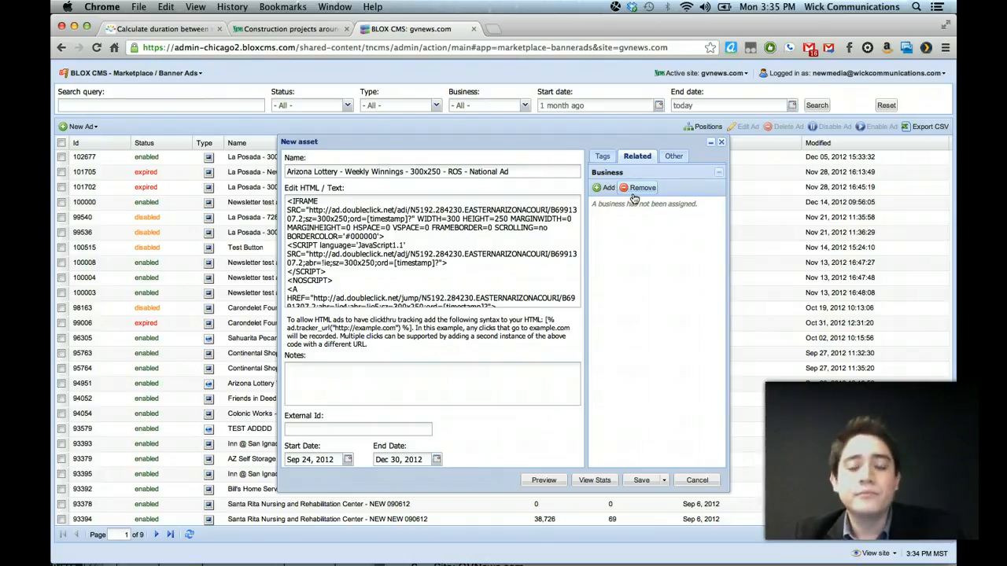
{"action": "left_click", "coordinate": [612, 195]}
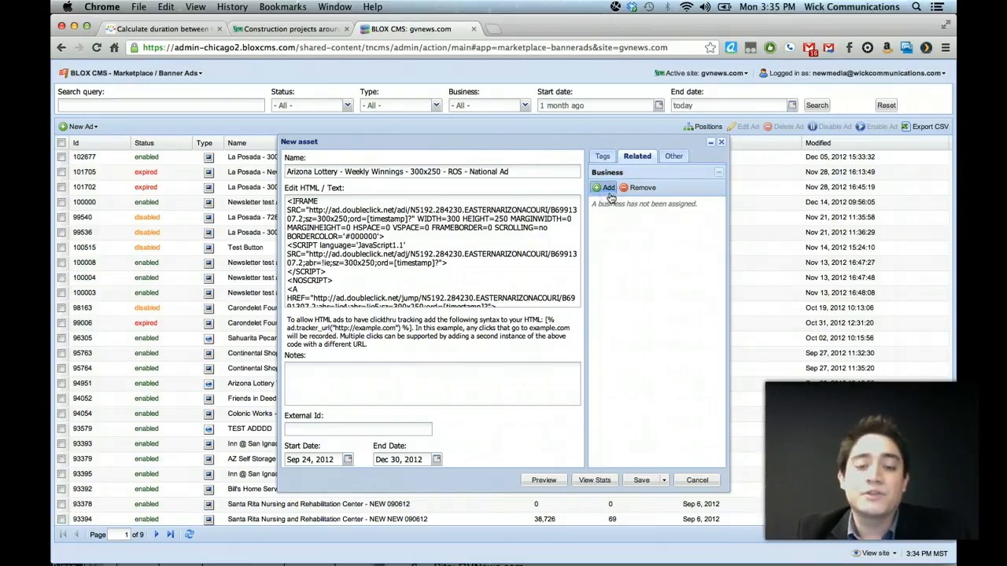
{"action": "left_click", "coordinate": [607, 189]}
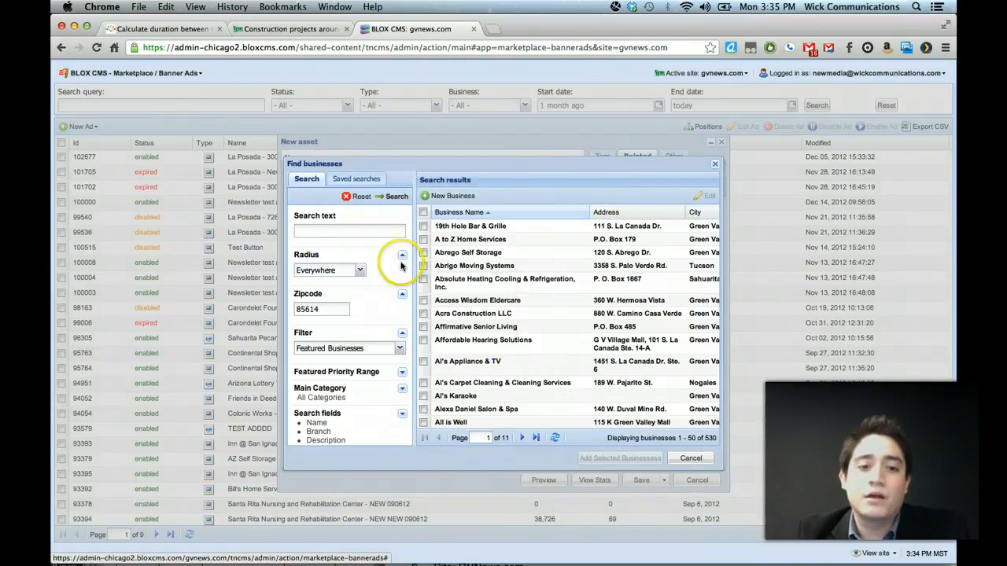
{"action": "left_click", "coordinate": [554, 281]}
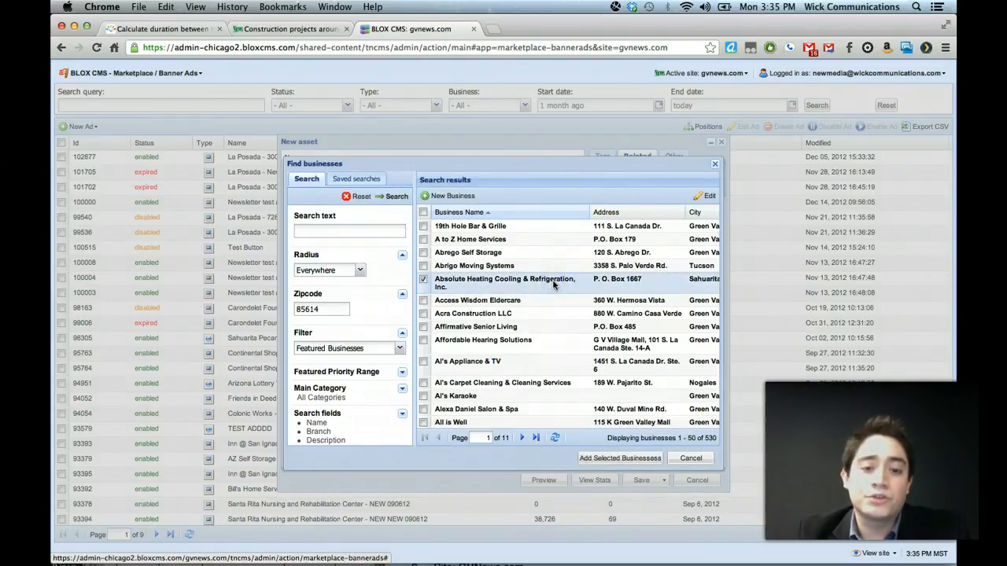
{"action": "scroll", "coordinate": [569, 322], "scroll_direction": "down", "scroll_amount": 5}
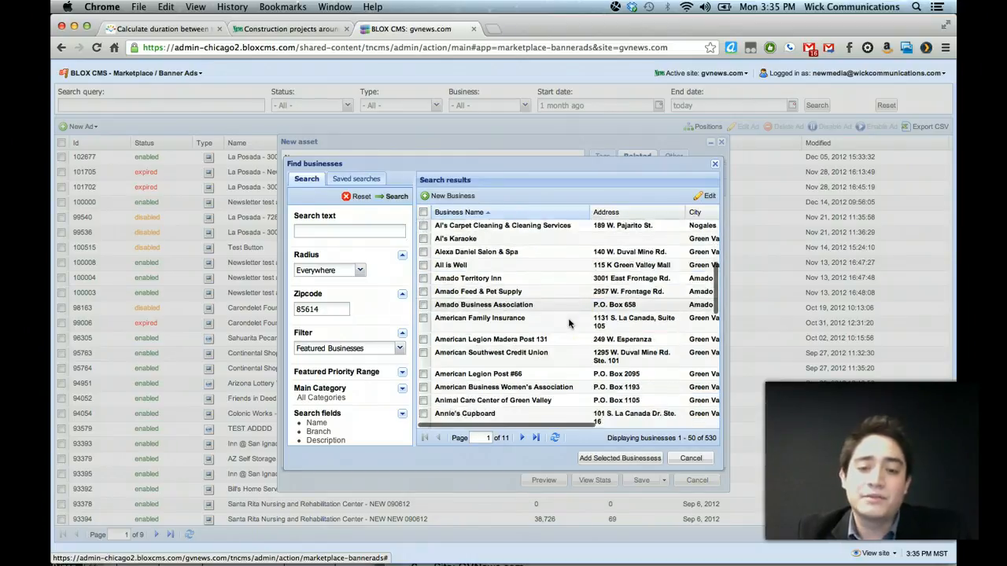
{"action": "scroll", "coordinate": [569, 322], "scroll_direction": "up", "scroll_amount": 5}
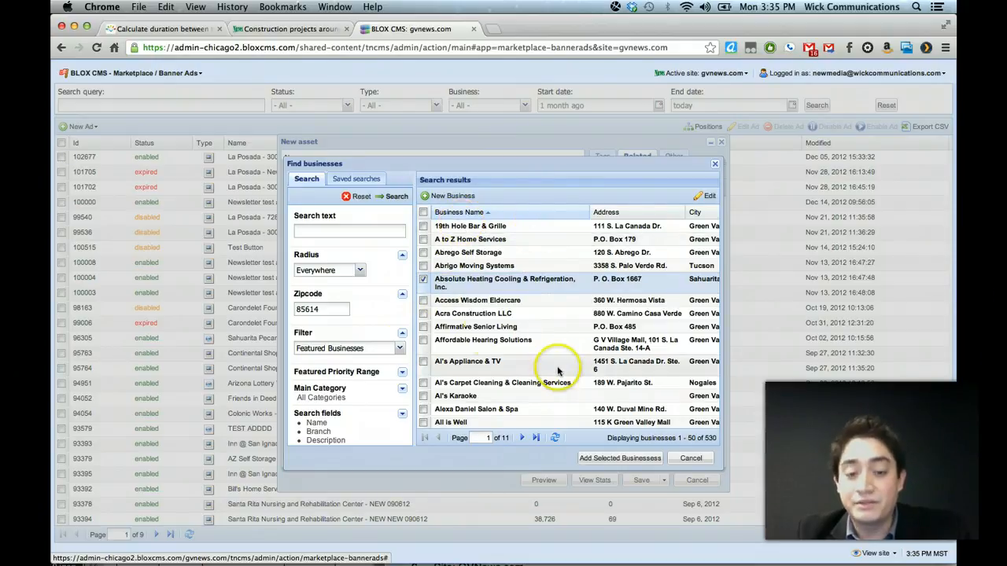
{"action": "left_click", "coordinate": [350, 233]}
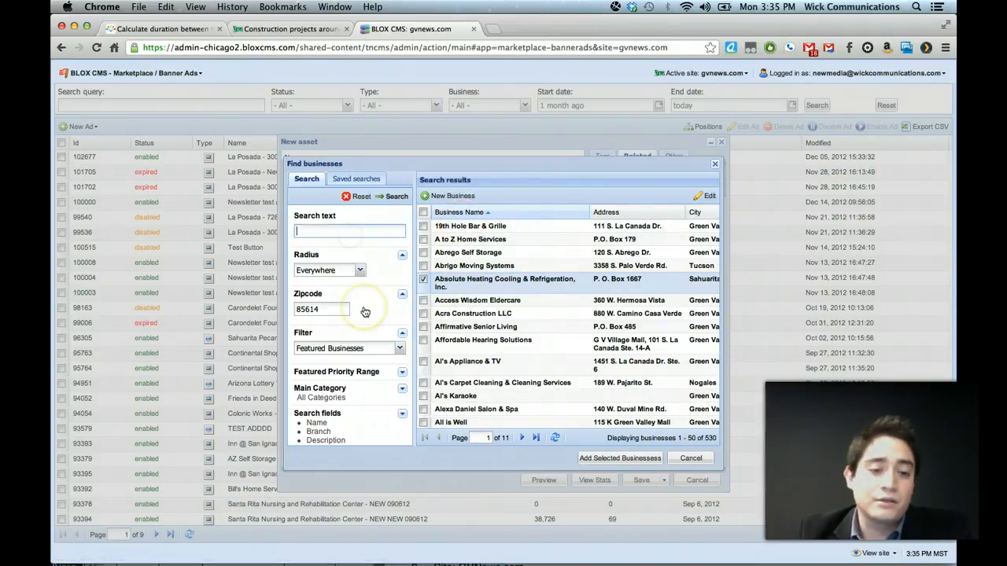
Step: Set the business search filter to All Businesses
{"action": "scroll", "coordinate": [365, 313], "scroll_direction": "down", "scroll_amount": 2}
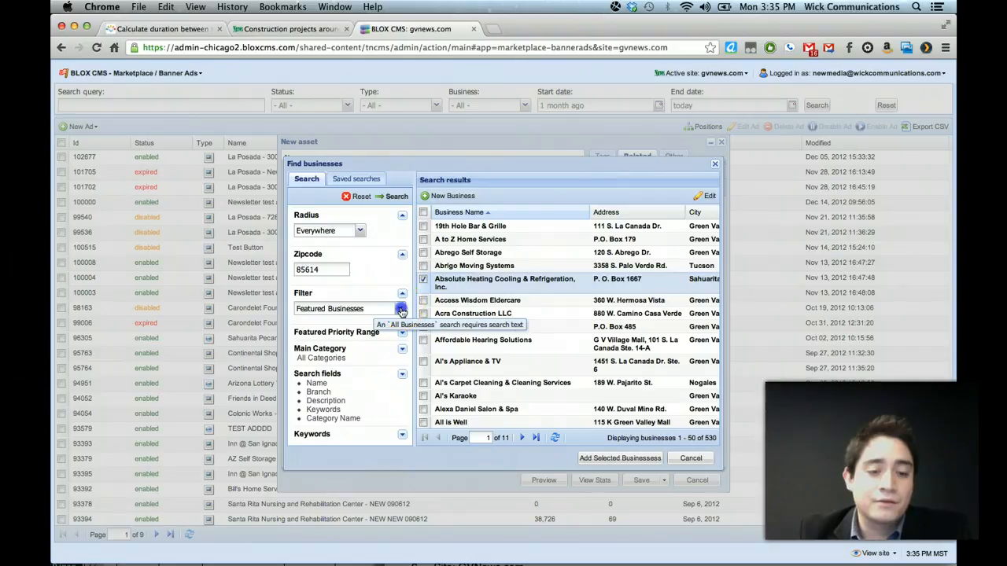
{"action": "left_click", "coordinate": [401, 309]}
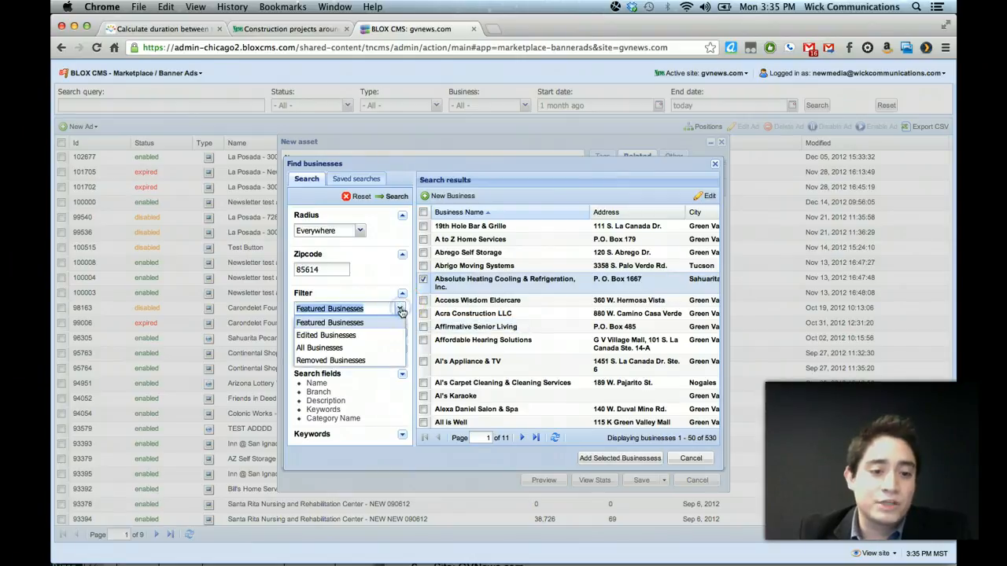
{"action": "left_click", "coordinate": [329, 349]}
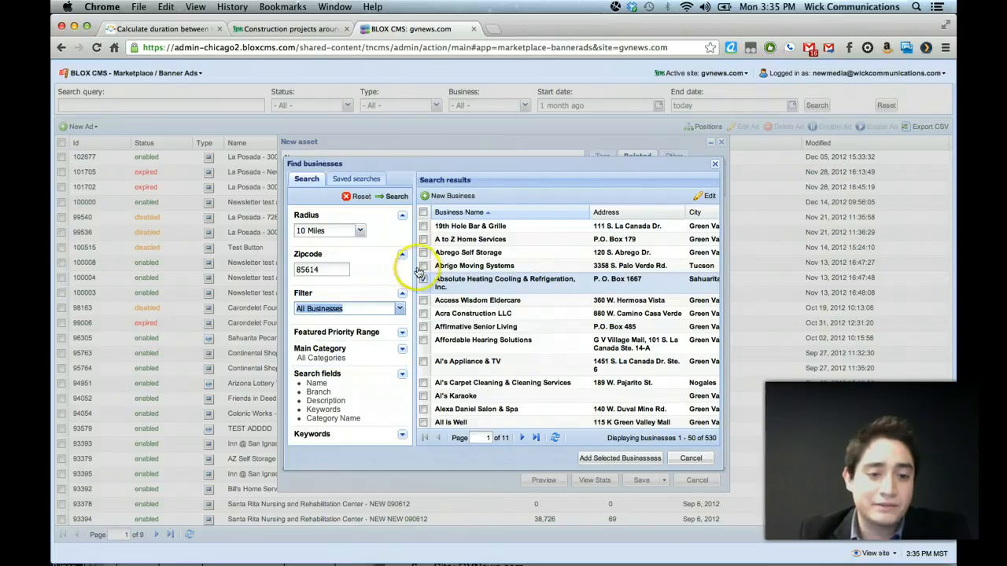
{"action": "scroll", "coordinate": [385, 271], "scroll_direction": "up", "scroll_amount": 2}
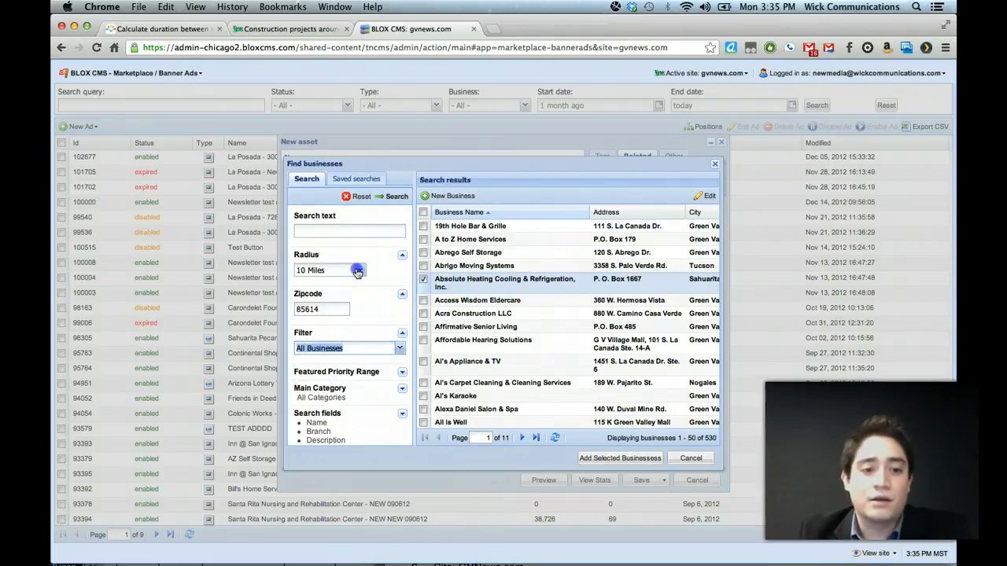
Step: Search all businesses for "casino" within 10 miles of zipcode 85614
{"action": "left_click", "coordinate": [359, 269]}
{"action": "left_click", "coordinate": [366, 268]}
{"action": "double_click", "coordinate": [342, 308]}
{"action": "left_click", "coordinate": [359, 230]}
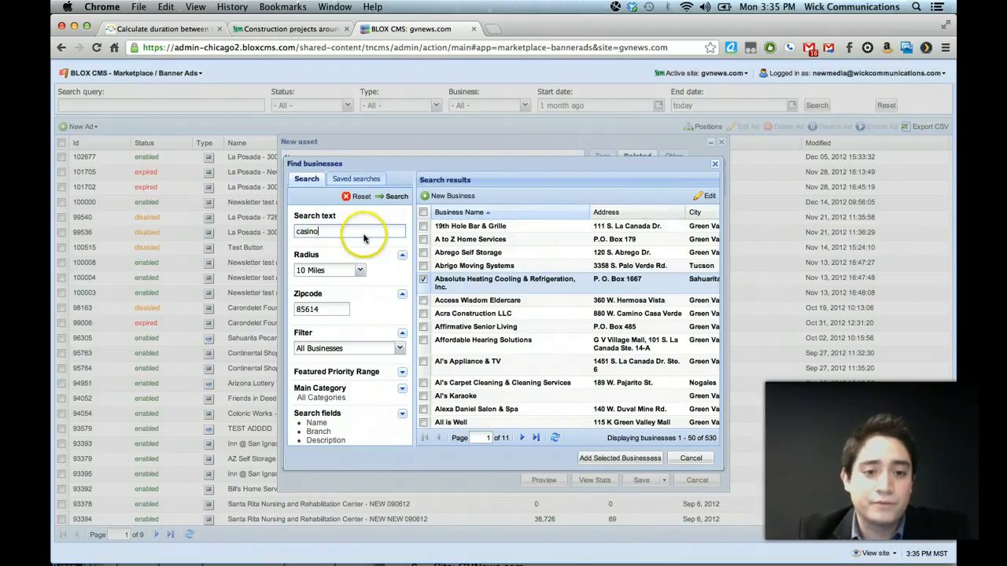
{"action": "left_click", "coordinate": [401, 200]}
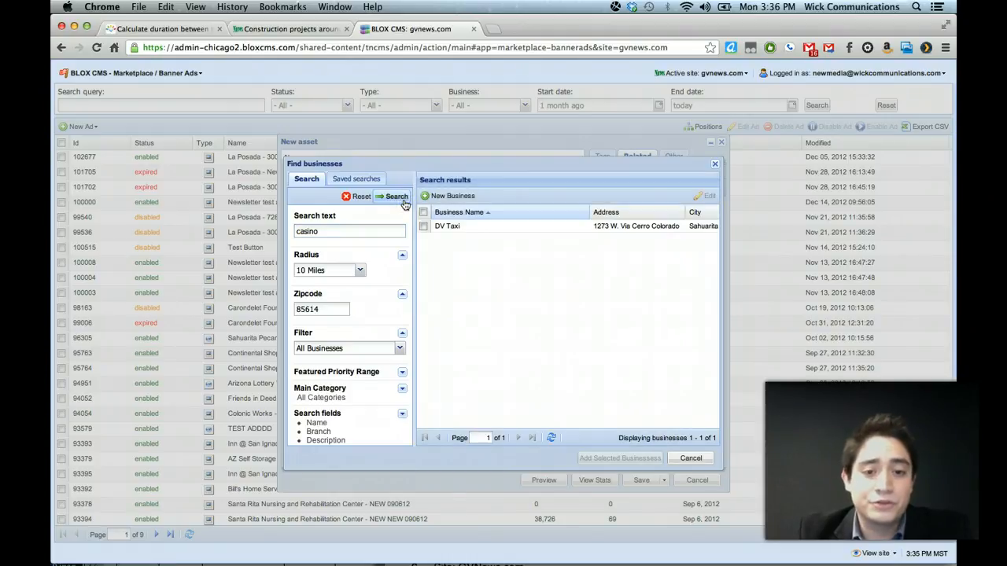
{"action": "left_click", "coordinate": [394, 198]}
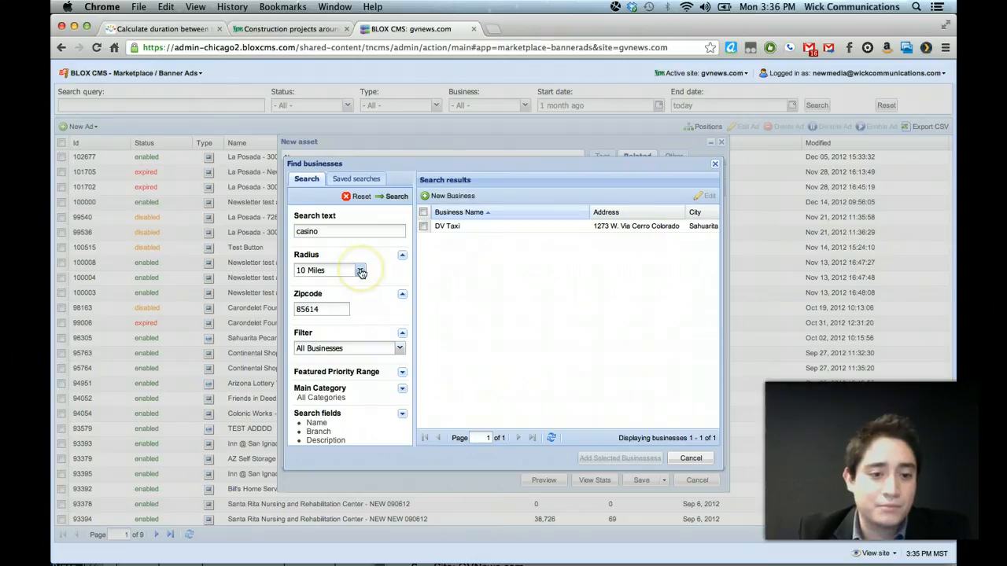
Step: Search the businesses for "Lazy Boy", widening the radius to 50 miles
{"action": "double_click", "coordinate": [357, 231]}
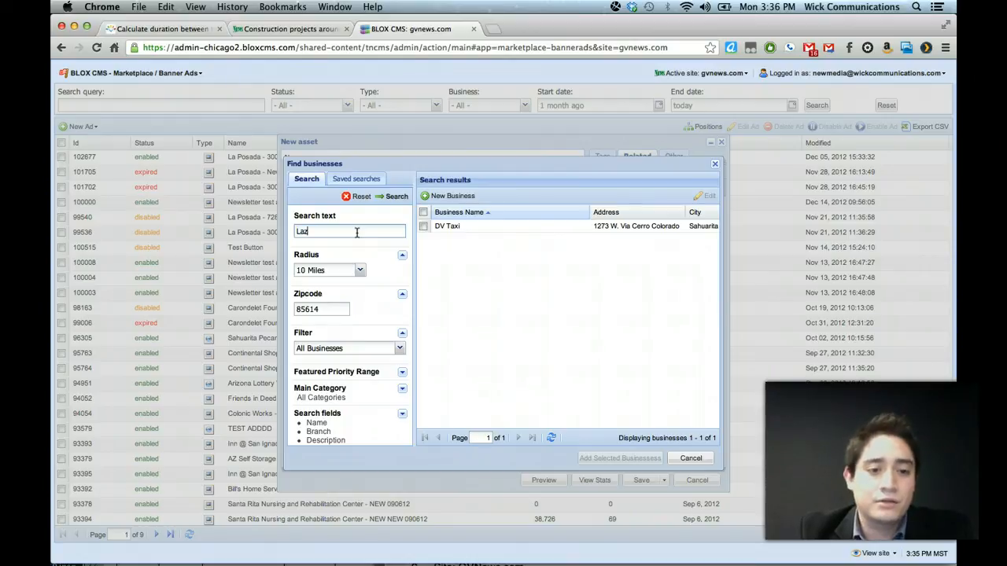
{"action": "key", "text": "Return"}
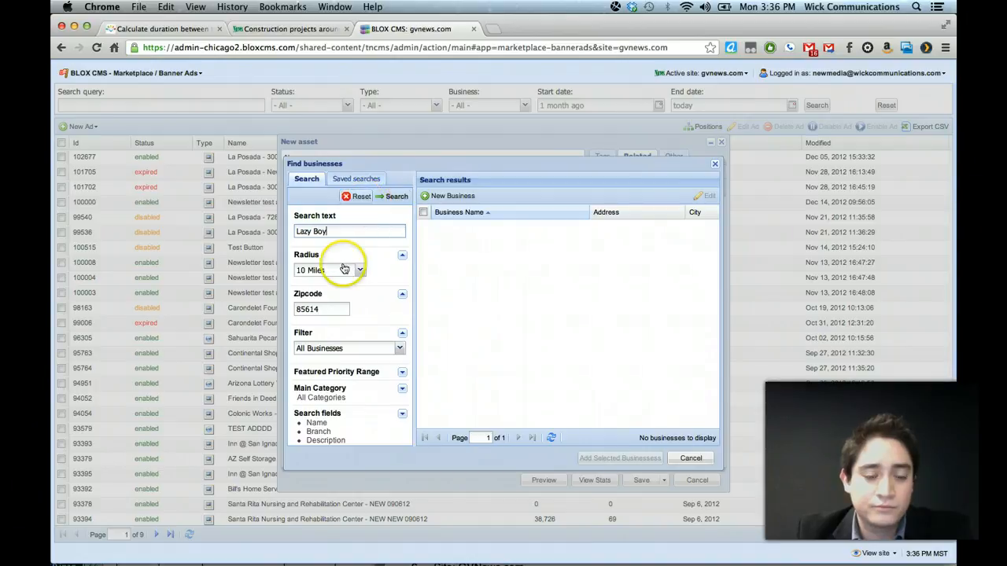
{"action": "left_click", "coordinate": [360, 270]}
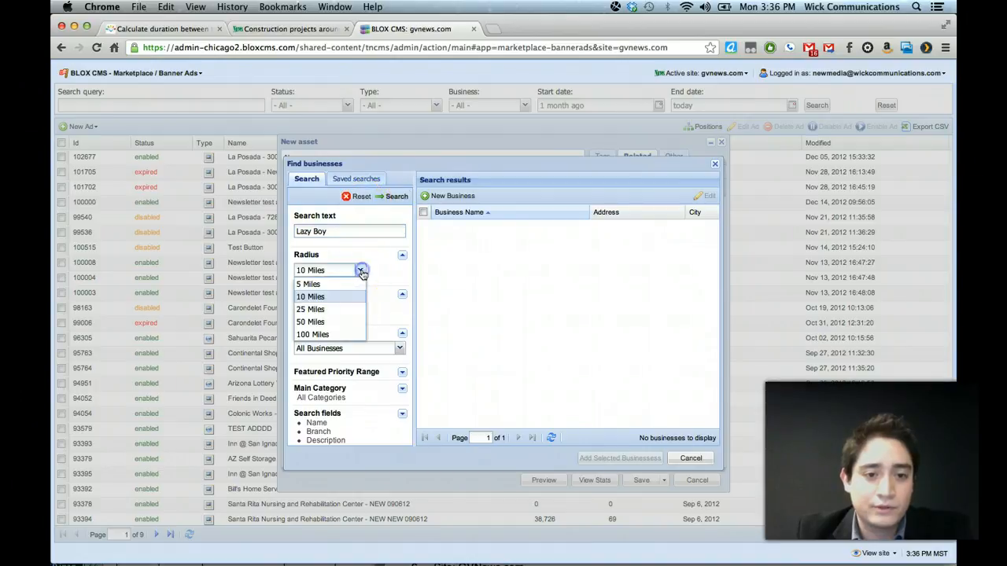
{"action": "left_click", "coordinate": [340, 322]}
{"action": "left_click", "coordinate": [392, 196]}
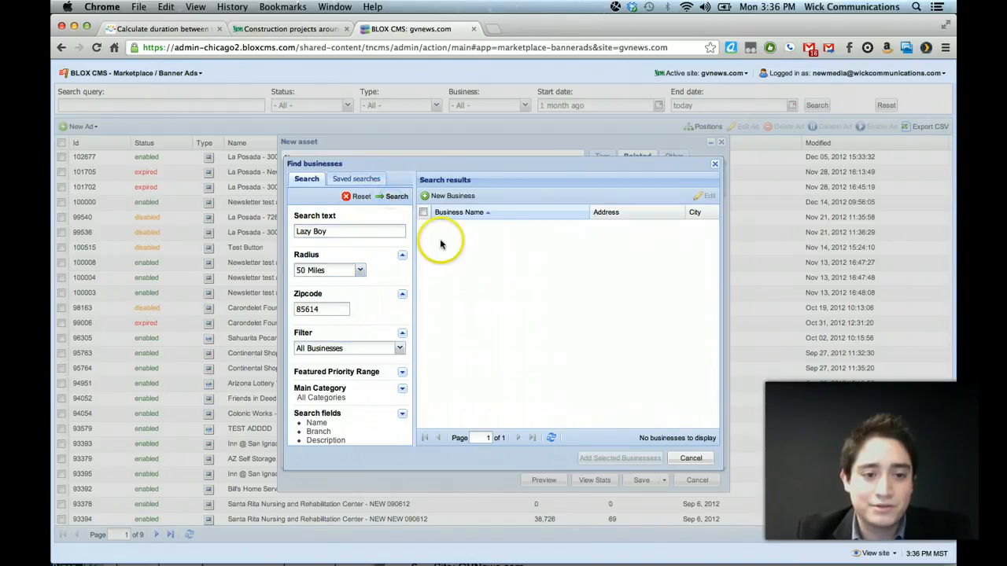
Step: Shorten the business search text to "Lazy" and run the search again
{"action": "double_click", "coordinate": [318, 230]}
{"action": "key", "text": "BackSpace"}
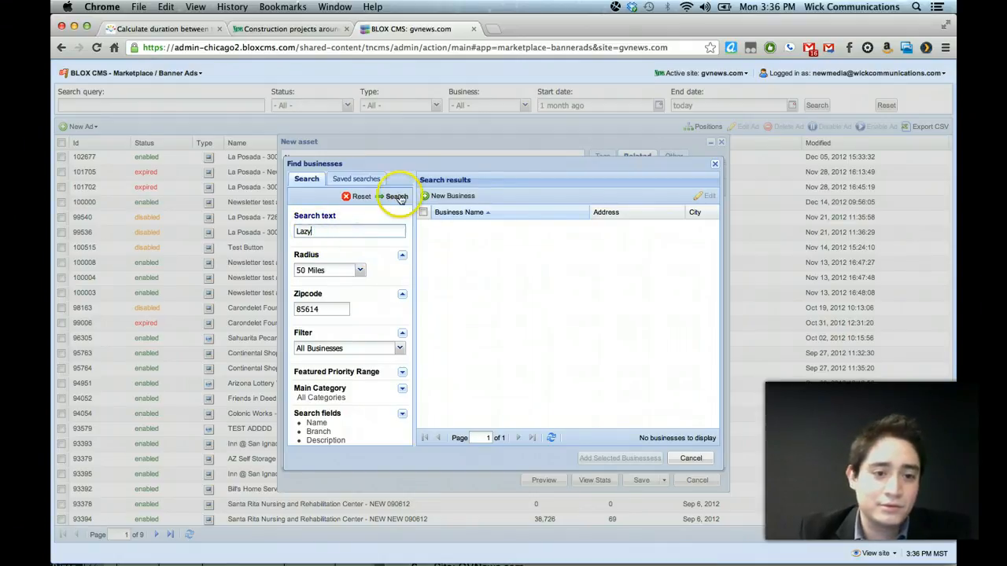
{"action": "left_click", "coordinate": [397, 197]}
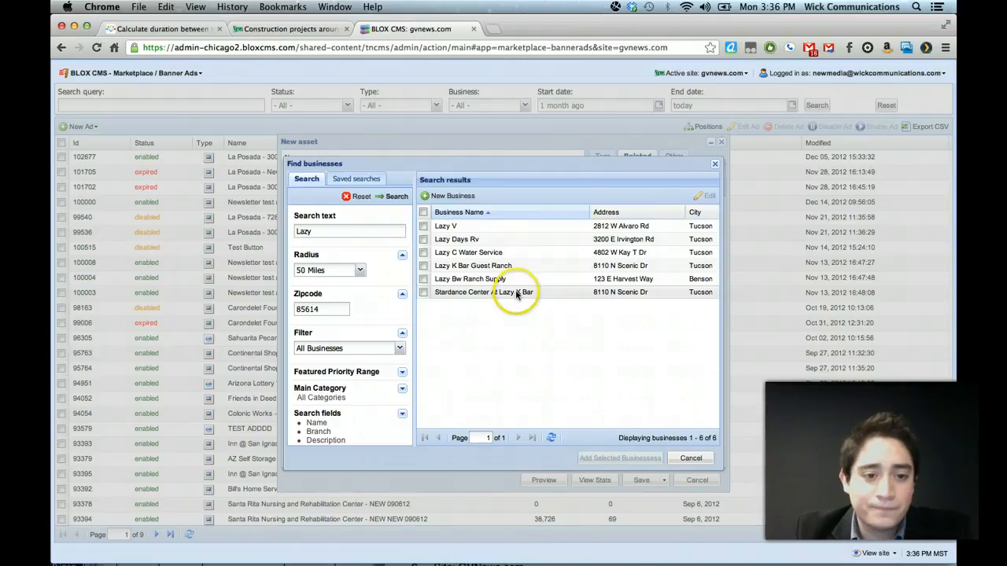
Step: Search all businesses within the chosen radius for "Pizza"
{"action": "double_click", "coordinate": [336, 229]}
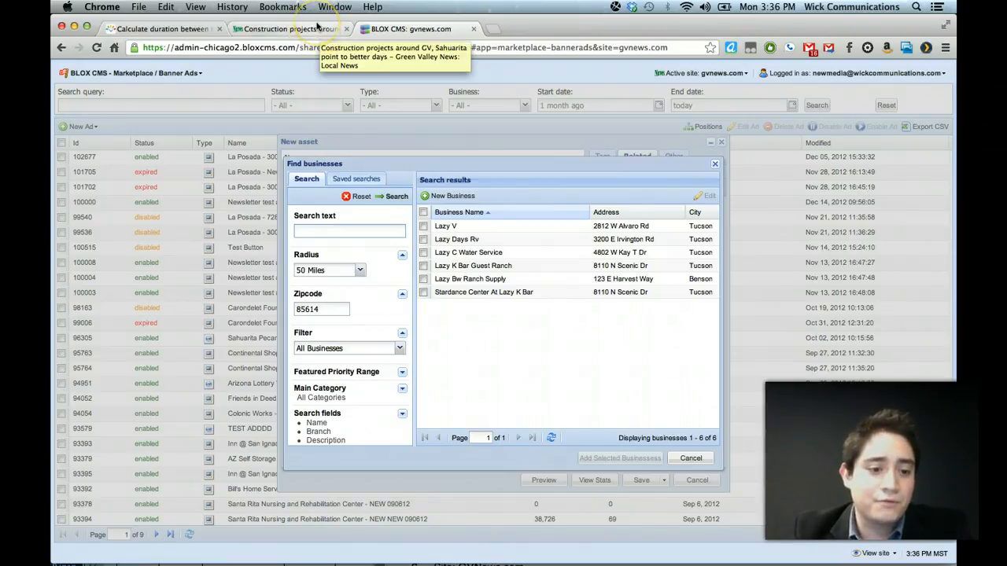
{"action": "type", "text": "Pizza"}
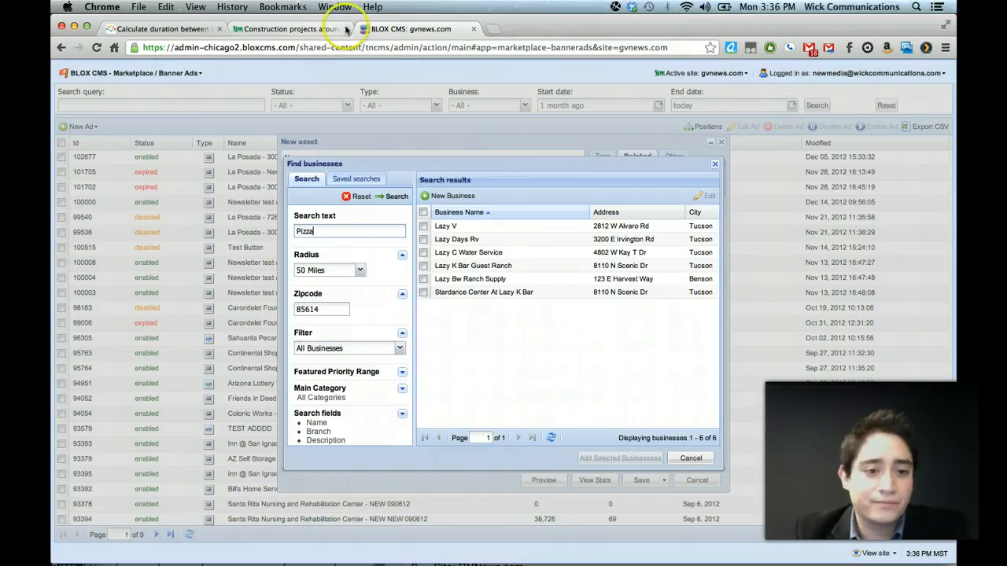
{"action": "left_click", "coordinate": [396, 197]}
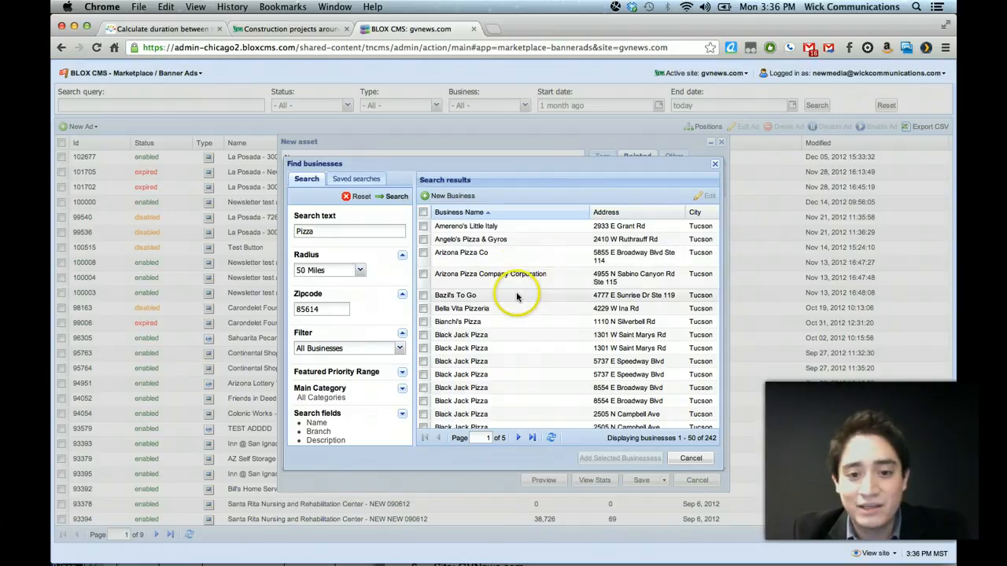
Step: Select Bella Vita Pizzeria from the search results and add it as the ad's related business
{"action": "left_click", "coordinate": [517, 296]}
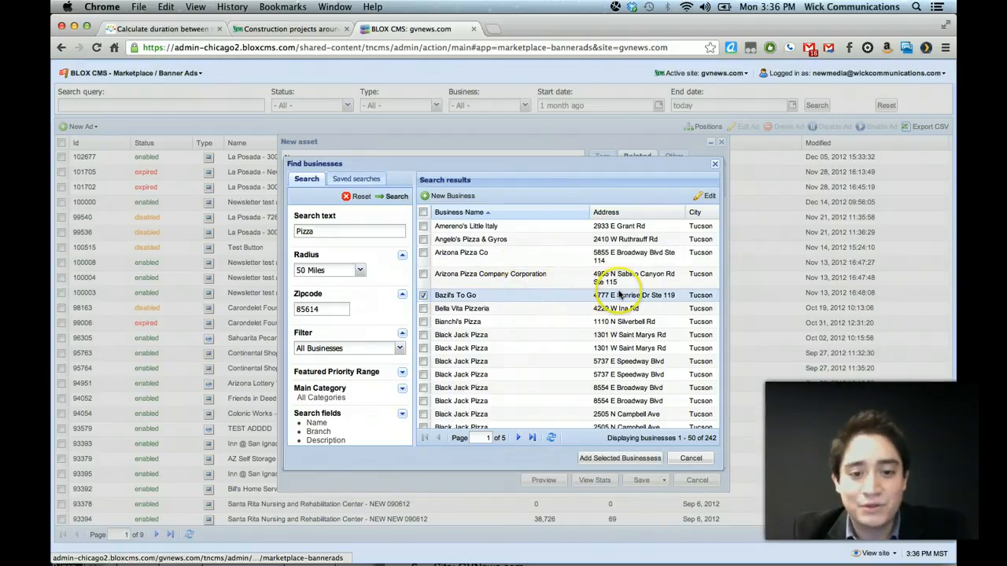
{"action": "left_click", "coordinate": [532, 308]}
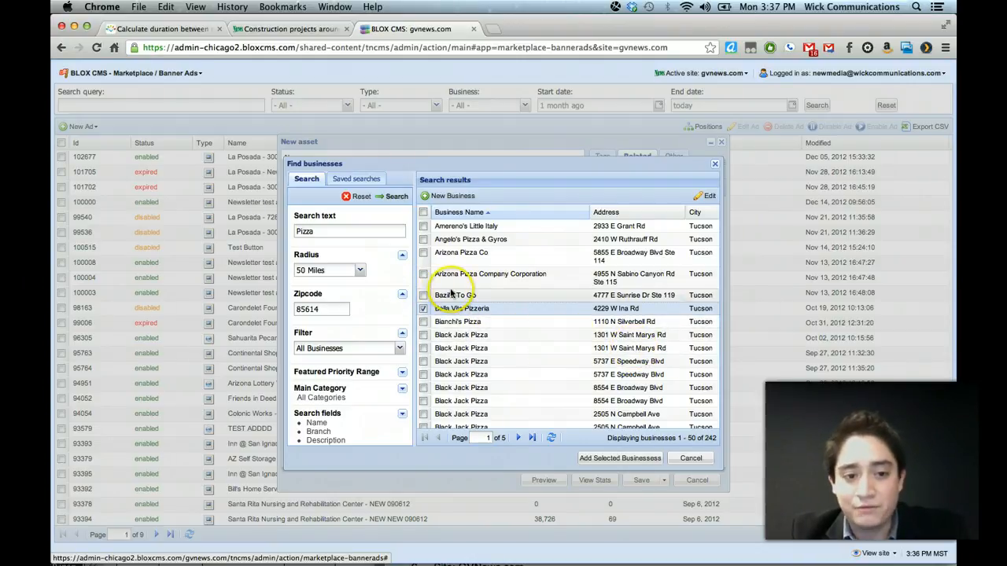
{"action": "left_click", "coordinate": [635, 459]}
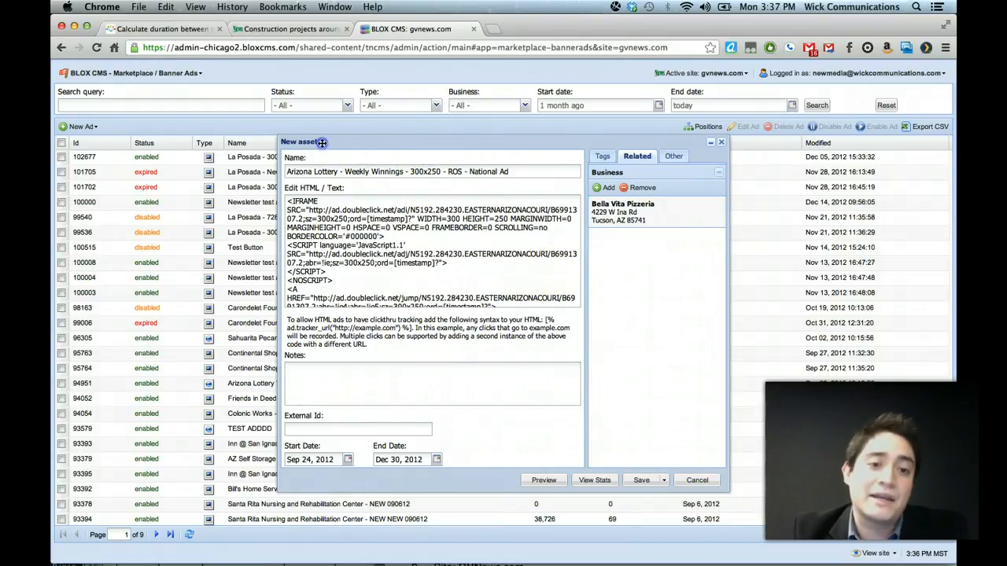
{"action": "left_click_drag", "start_coordinate": [323, 144], "coordinate": [319, 144]}
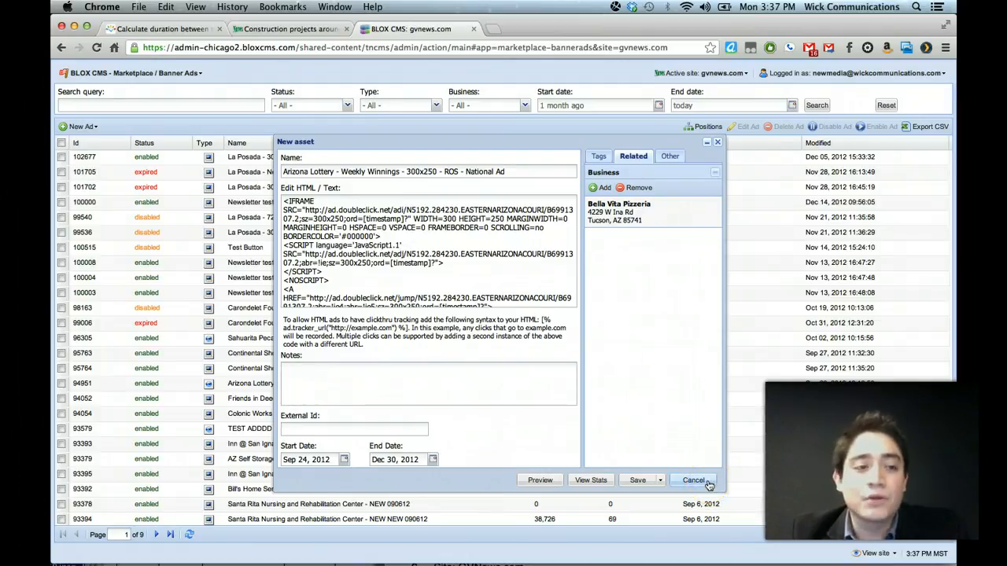
{"action": "left_click", "coordinate": [180, 72]}
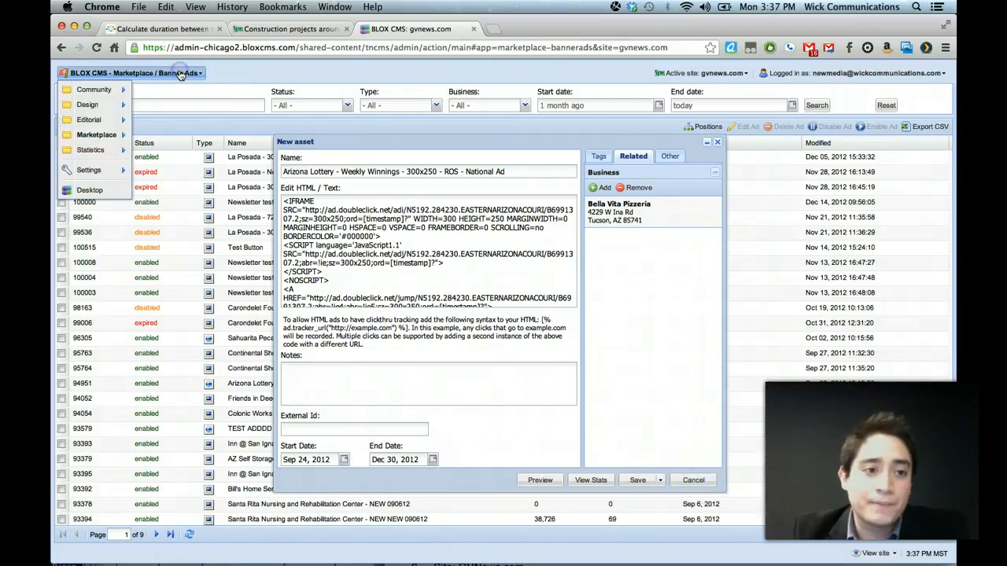
{"action": "mouse_move", "coordinate": [93, 149]}
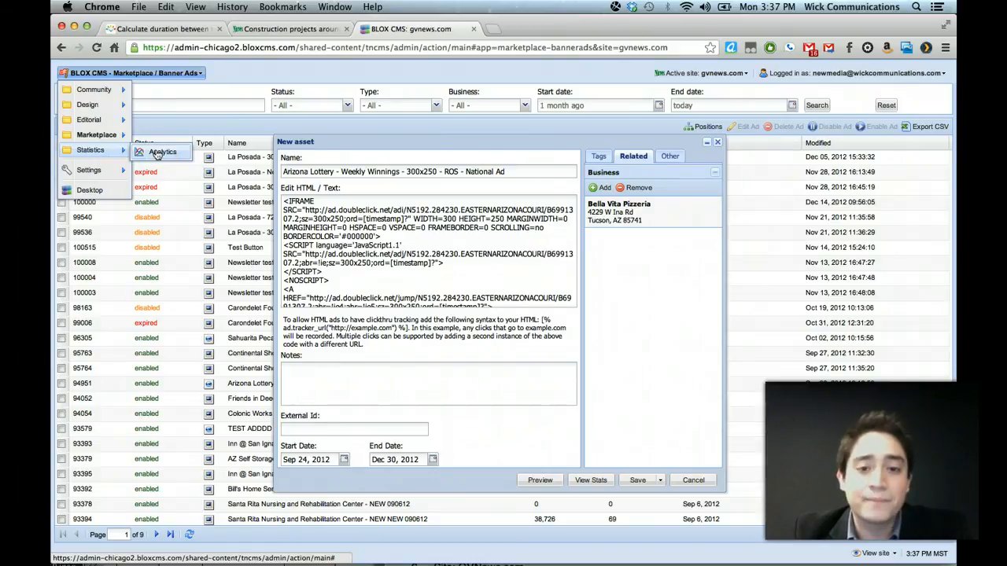
{"action": "left_click", "coordinate": [625, 138]}
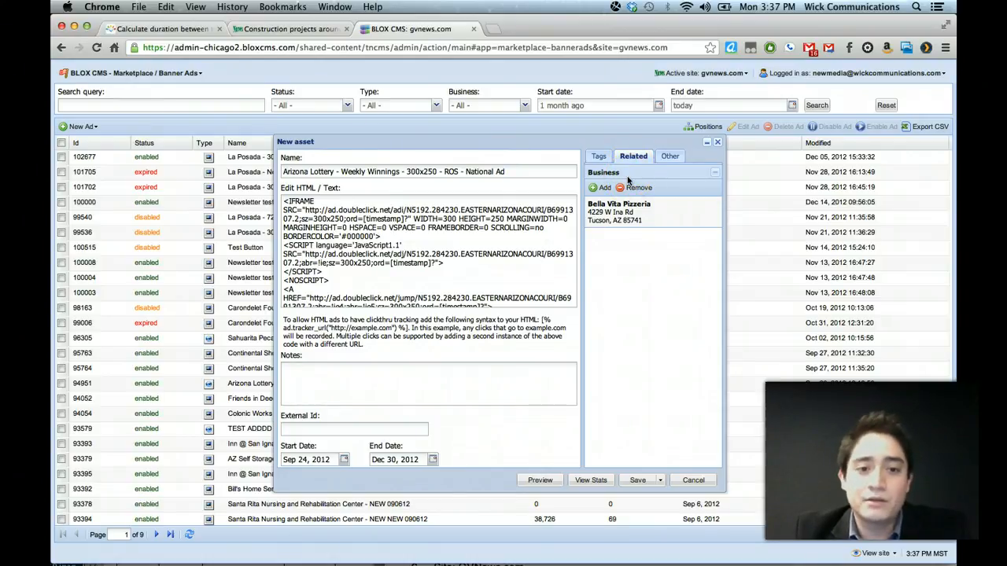
Step: Enable dayparting for the new ad in its Dayparting Schedule settings
{"action": "left_click", "coordinate": [670, 157]}
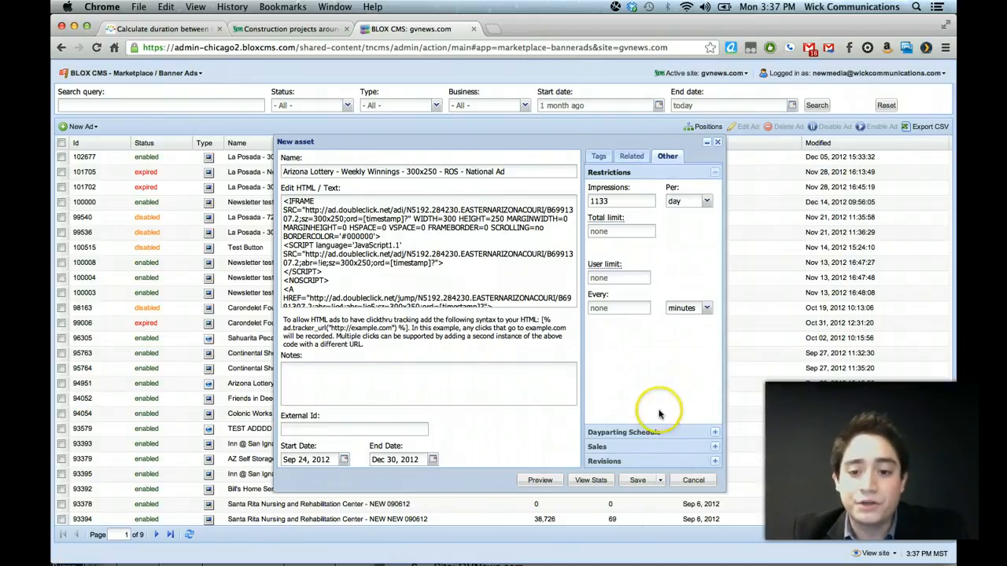
{"action": "left_click", "coordinate": [658, 433]}
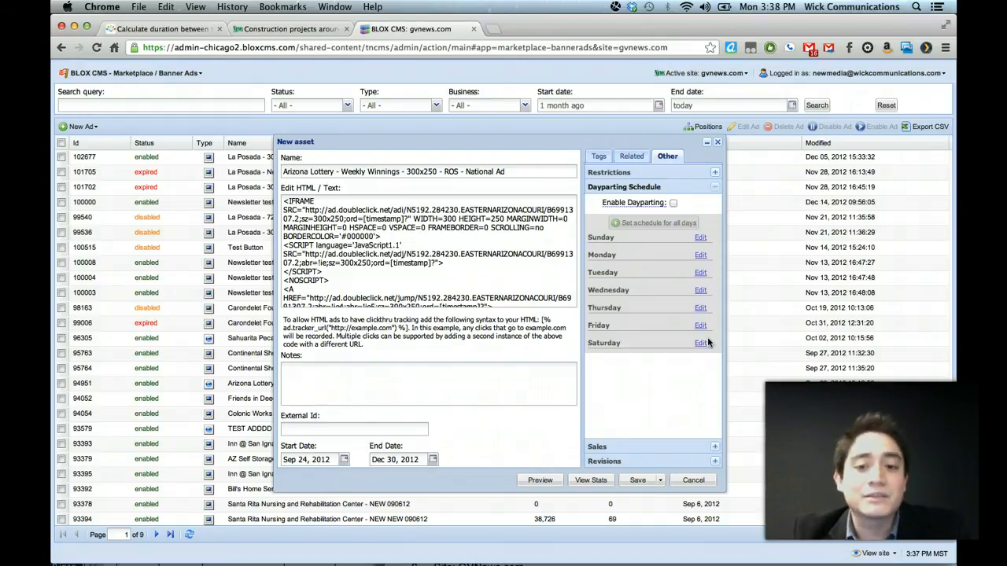
{"action": "left_click", "coordinate": [674, 203]}
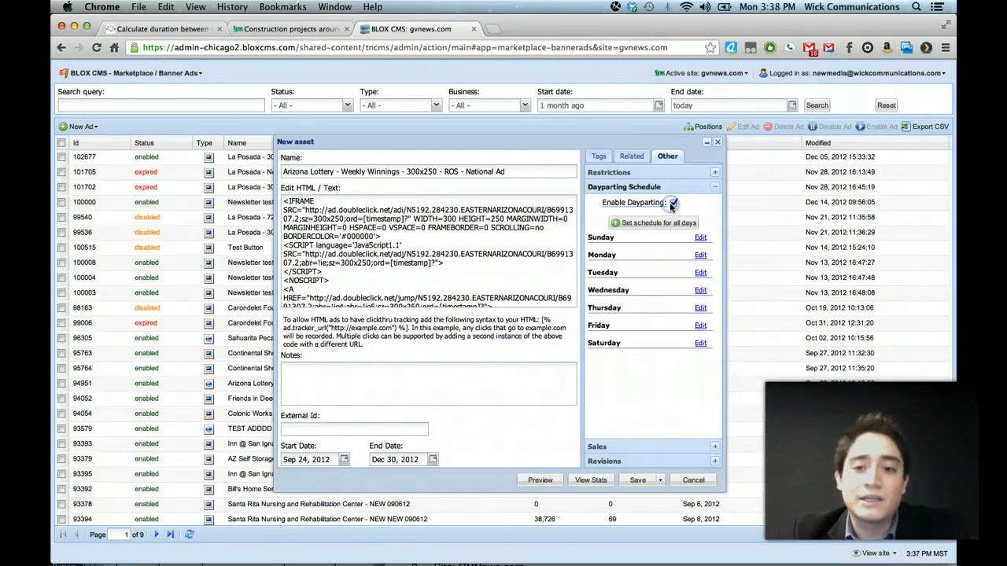
Step: Try to set Monday's dayparting schedule to All day
{"action": "left_click", "coordinate": [700, 256]}
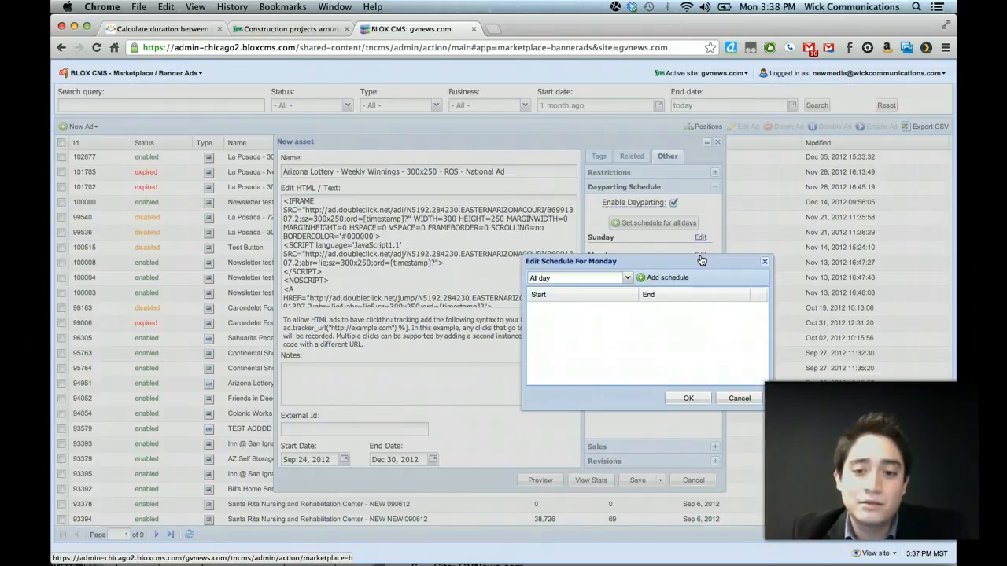
{"action": "left_click", "coordinate": [628, 279]}
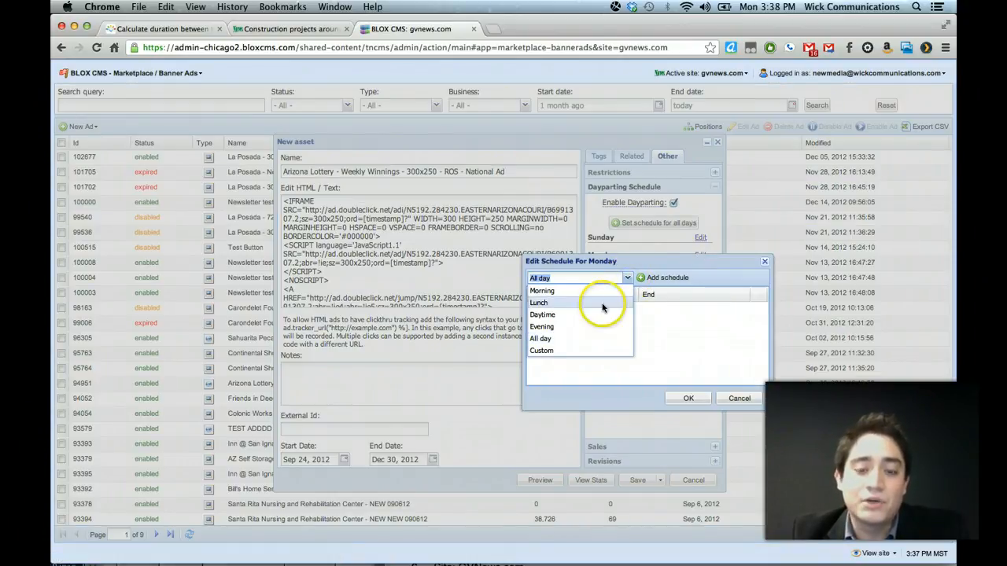
{"action": "left_click", "coordinate": [597, 338]}
{"action": "left_click", "coordinate": [689, 399]}
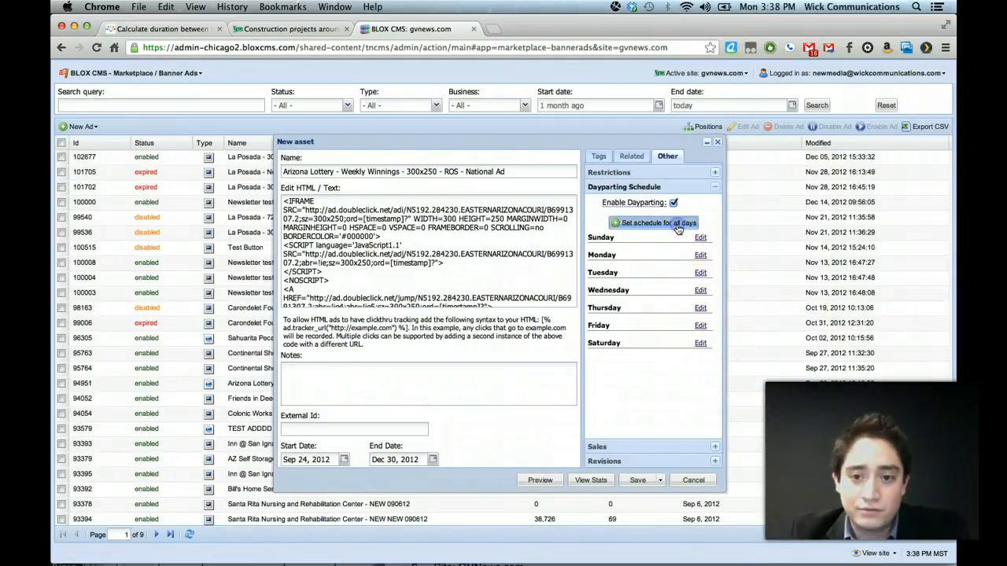
Step: Add an All day schedule to all days of the ad's dayparting and apply it
{"action": "left_click", "coordinate": [673, 223]}
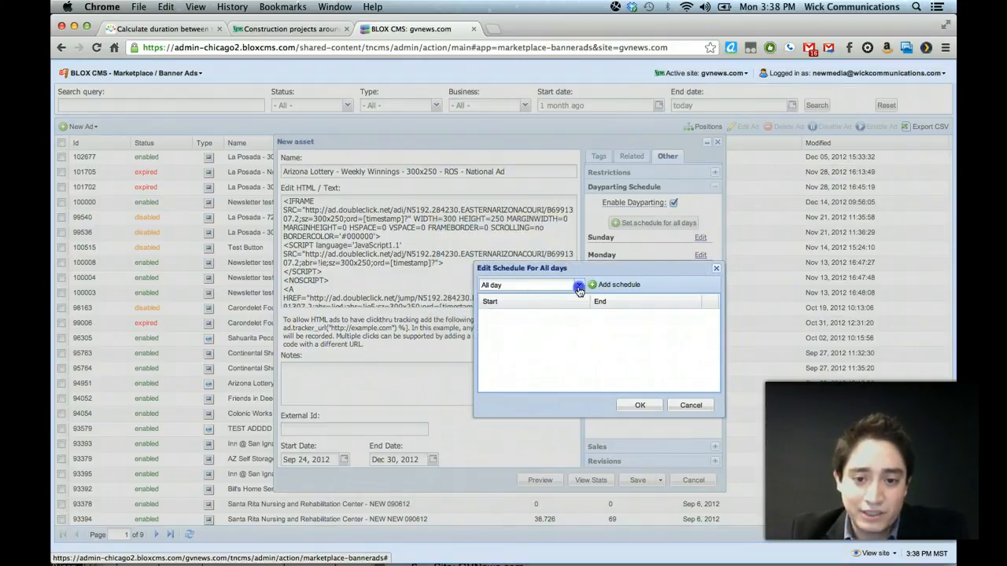
{"action": "left_click", "coordinate": [579, 288]}
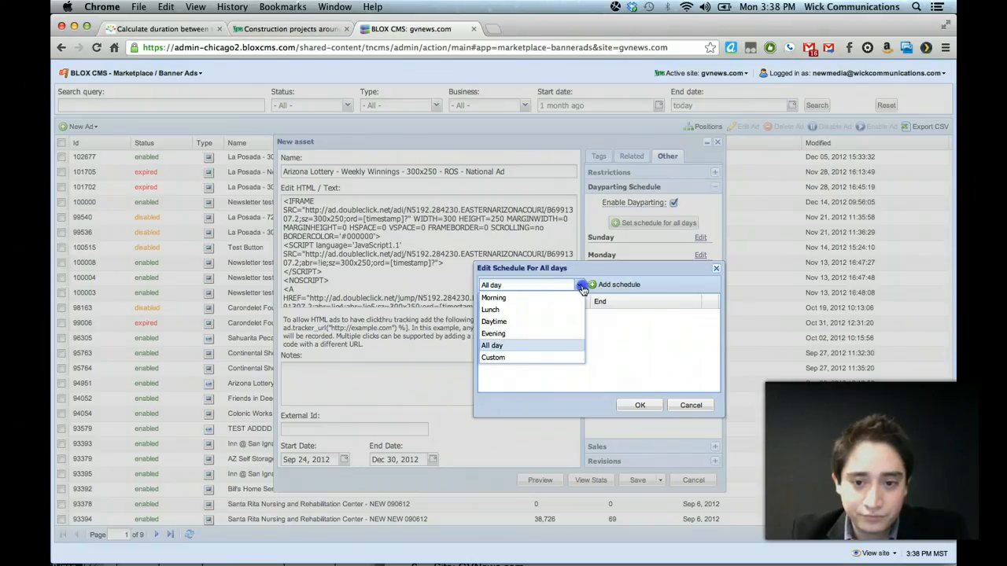
{"action": "left_click", "coordinate": [609, 285]}
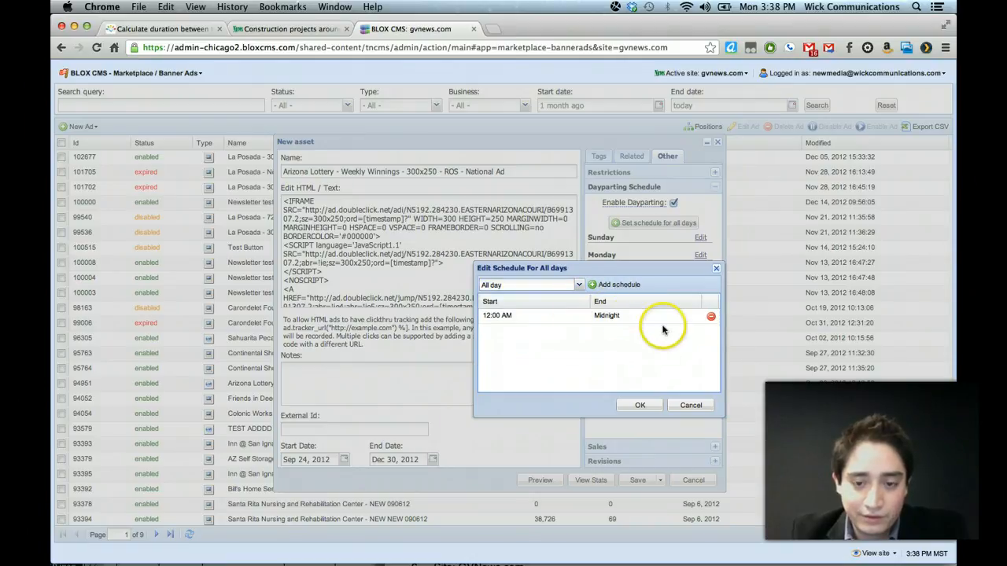
{"action": "left_click", "coordinate": [641, 406]}
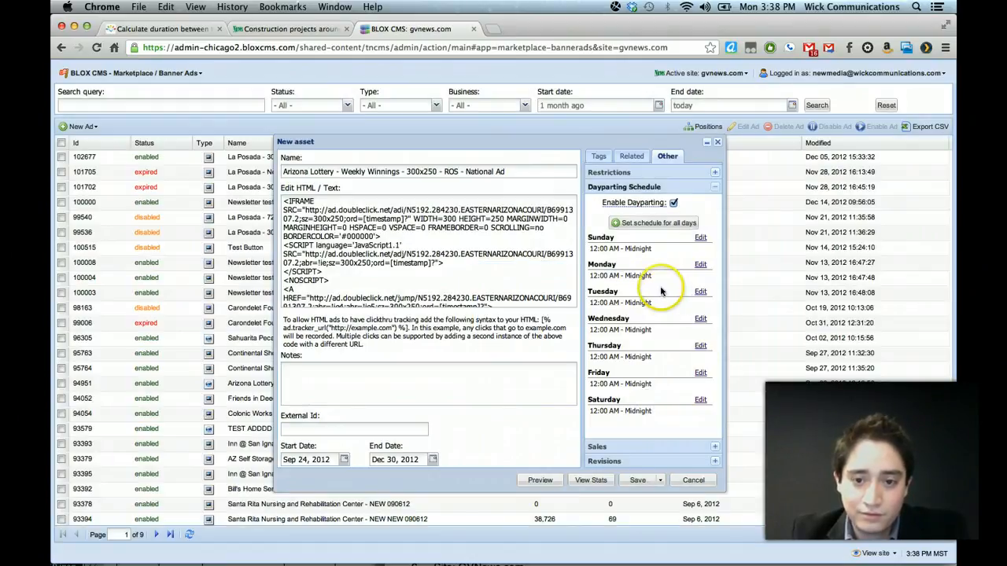
Step: Try to add a Custom schedule entry to Sunday's dayparting
{"action": "left_click", "coordinate": [699, 240]}
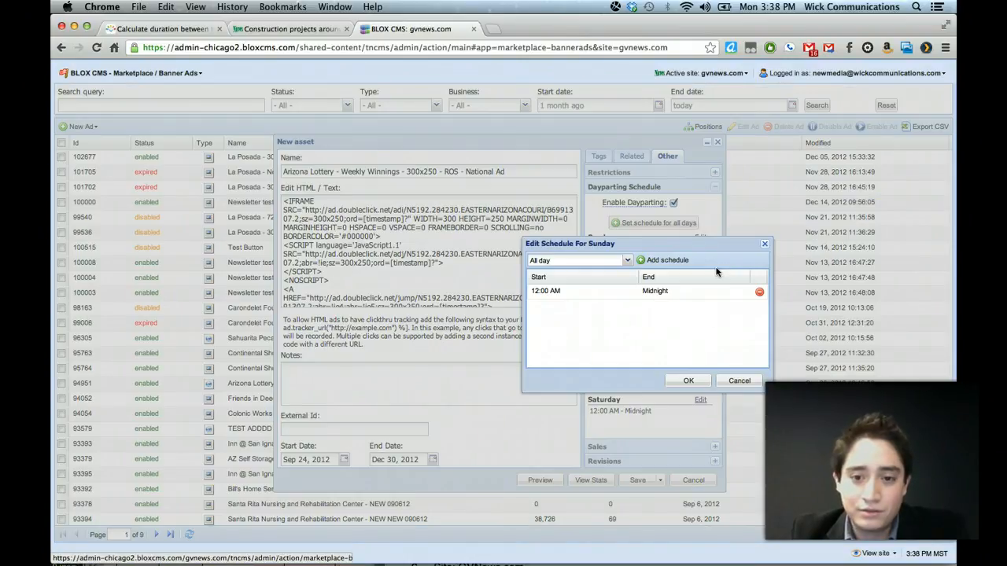
{"action": "left_click", "coordinate": [628, 262]}
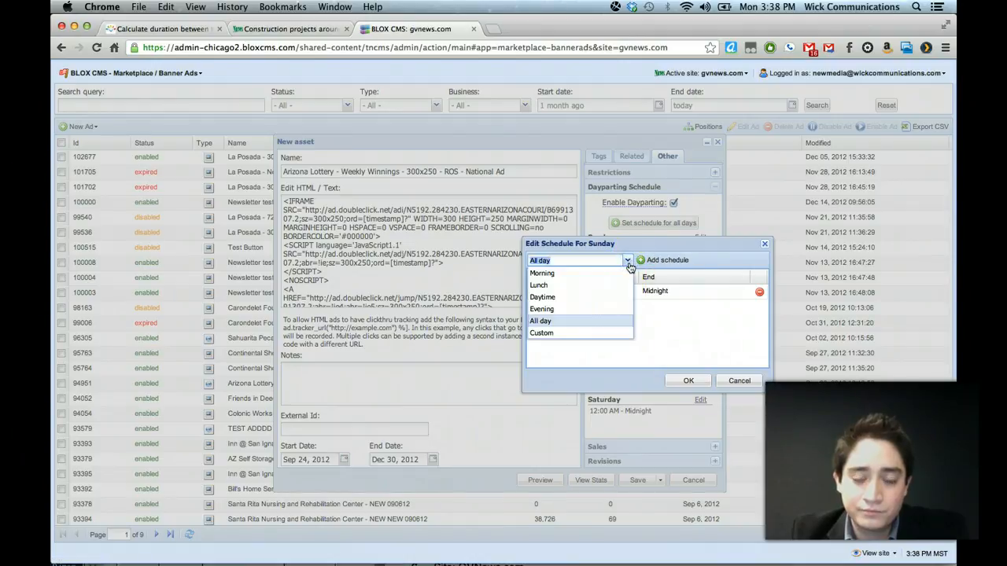
{"action": "left_click", "coordinate": [589, 333]}
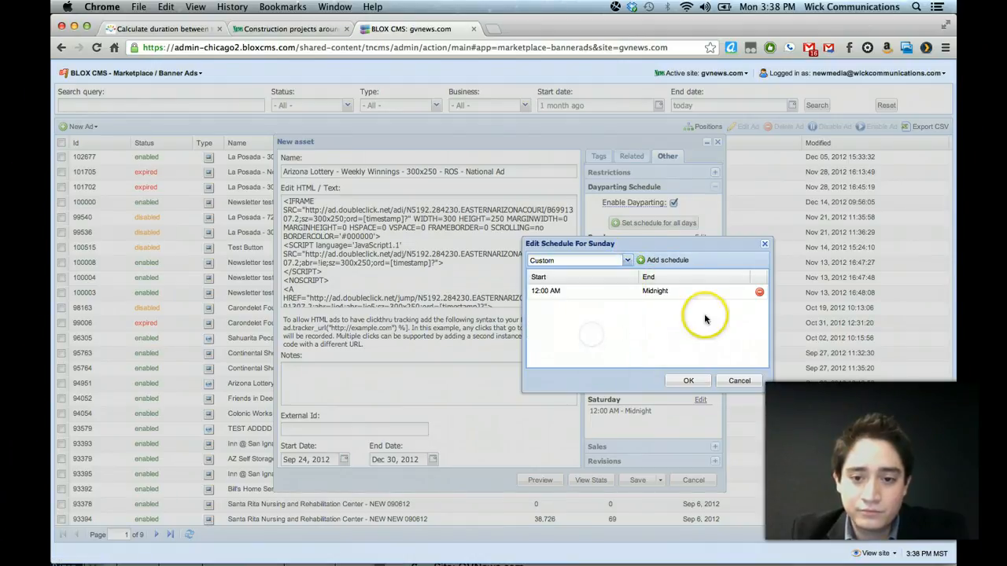
{"action": "left_click", "coordinate": [652, 261]}
{"action": "double_click", "coordinate": [598, 306]}
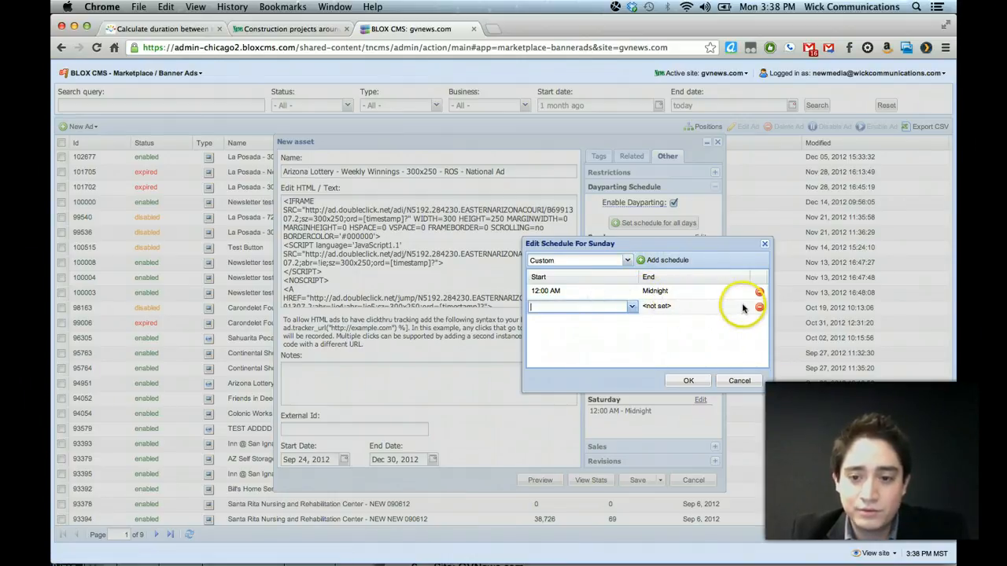
{"action": "left_click", "coordinate": [739, 380]}
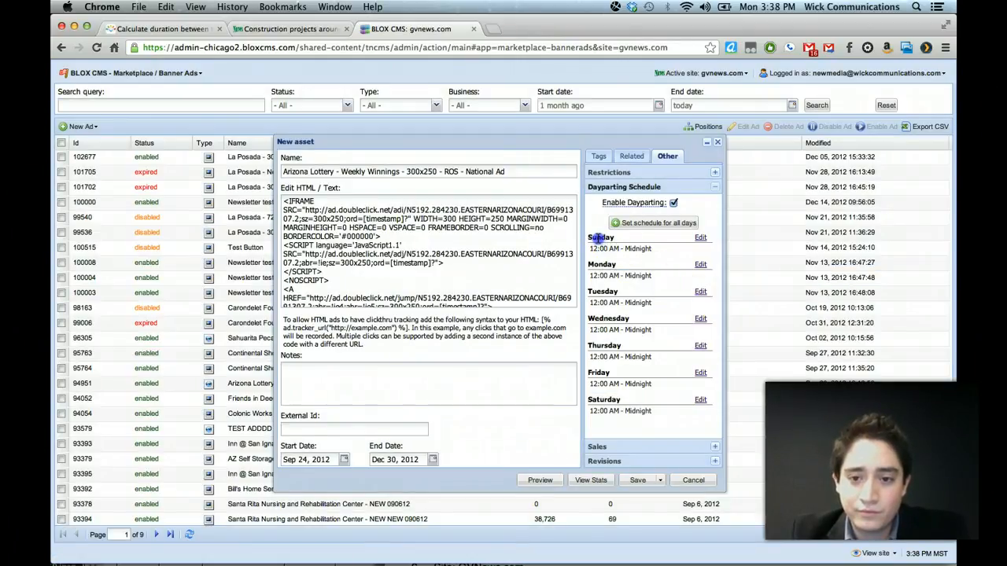
{"action": "left_click", "coordinate": [674, 203]}
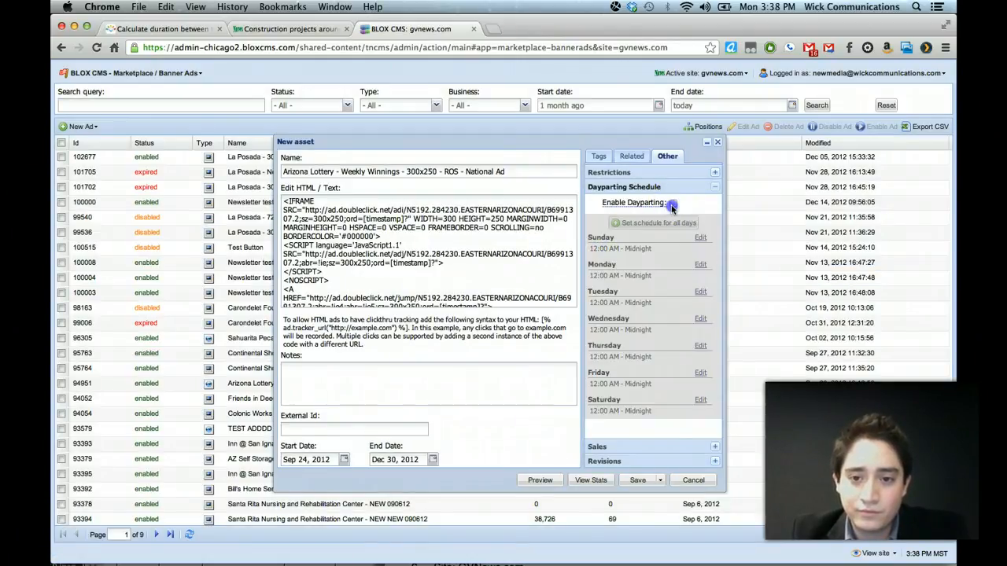
{"action": "left_click", "coordinate": [673, 204]}
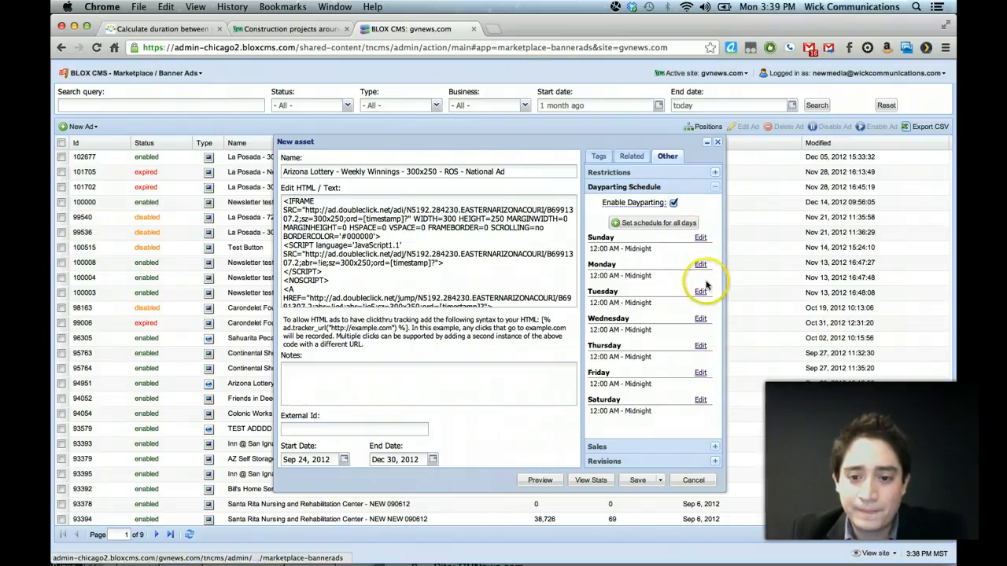
{"action": "left_click", "coordinate": [700, 264]}
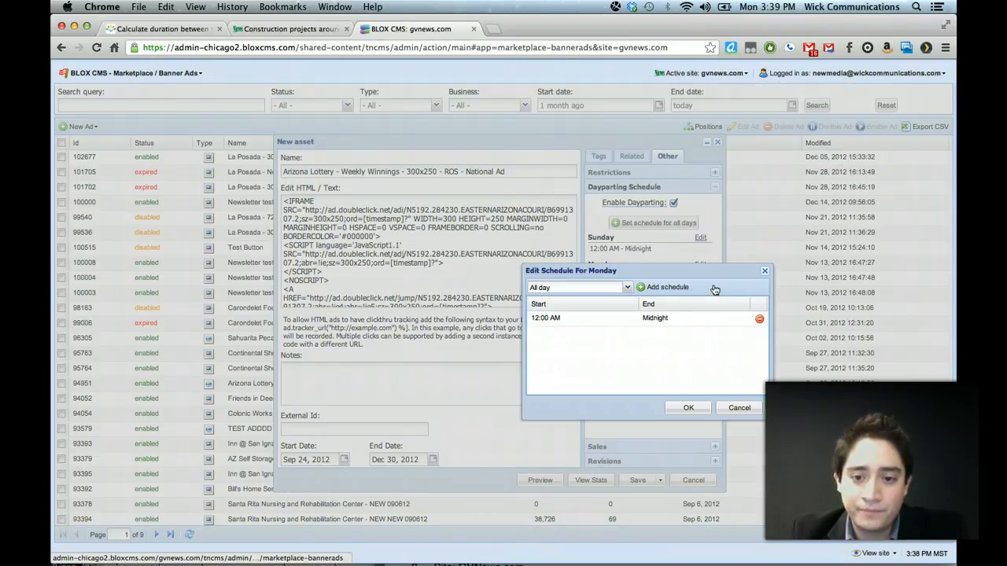
{"action": "left_click", "coordinate": [737, 409]}
Step: Remove the all-day schedule entries from Thursday and Saturday in the ad's dayparting
{"action": "left_click", "coordinate": [700, 348]}
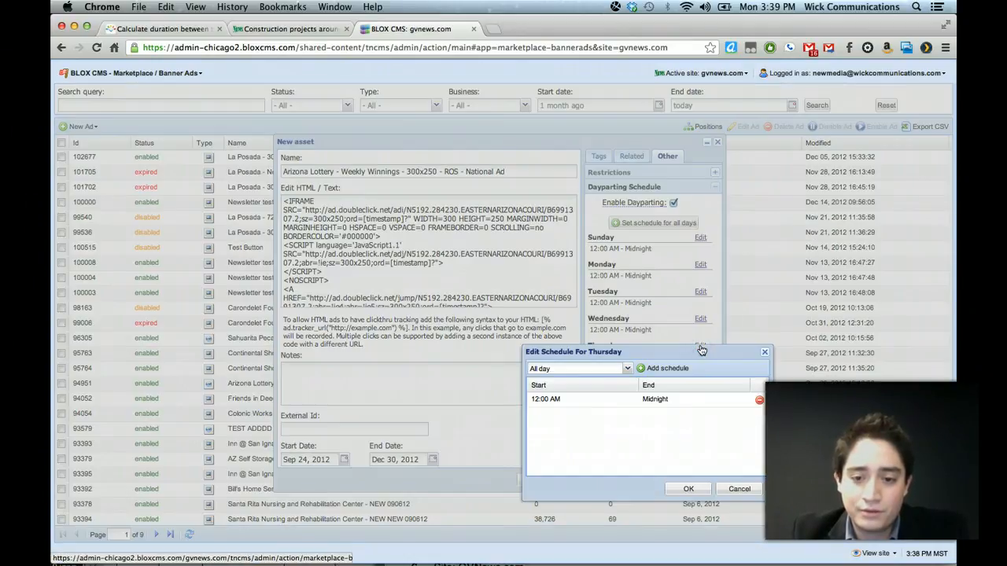
{"action": "left_click", "coordinate": [690, 406]}
{"action": "left_click", "coordinate": [759, 400]}
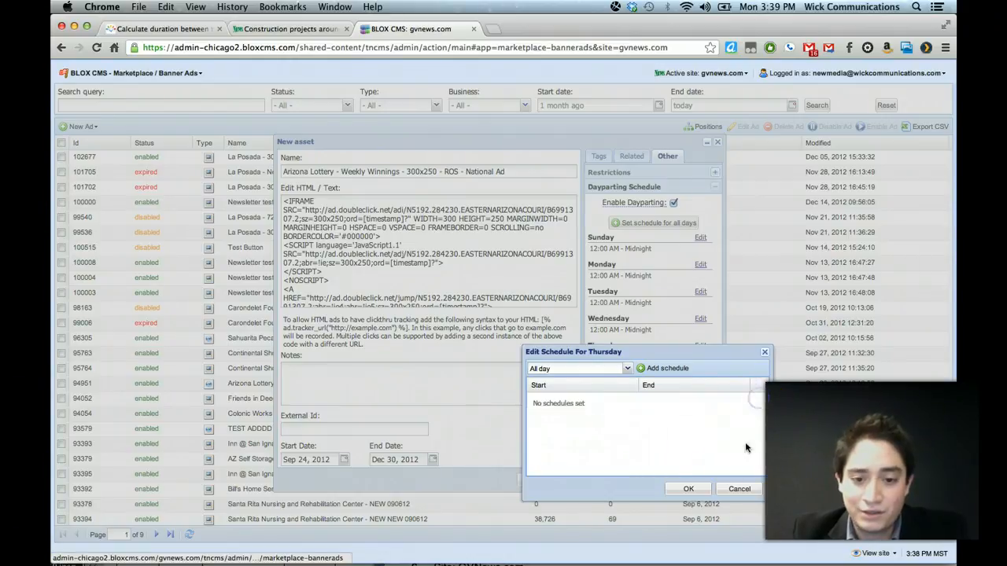
{"action": "left_click", "coordinate": [689, 489]}
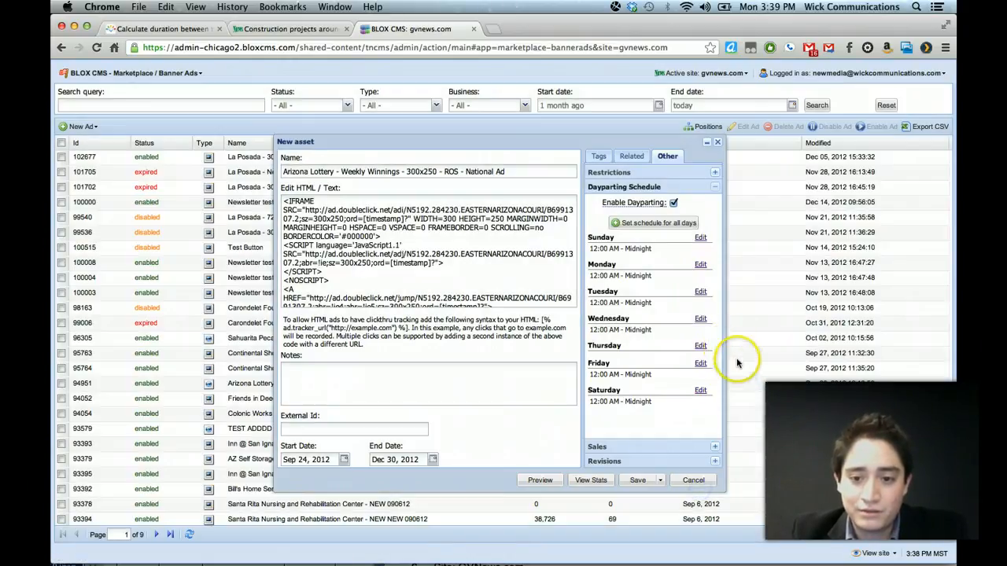
{"action": "left_click", "coordinate": [700, 391]}
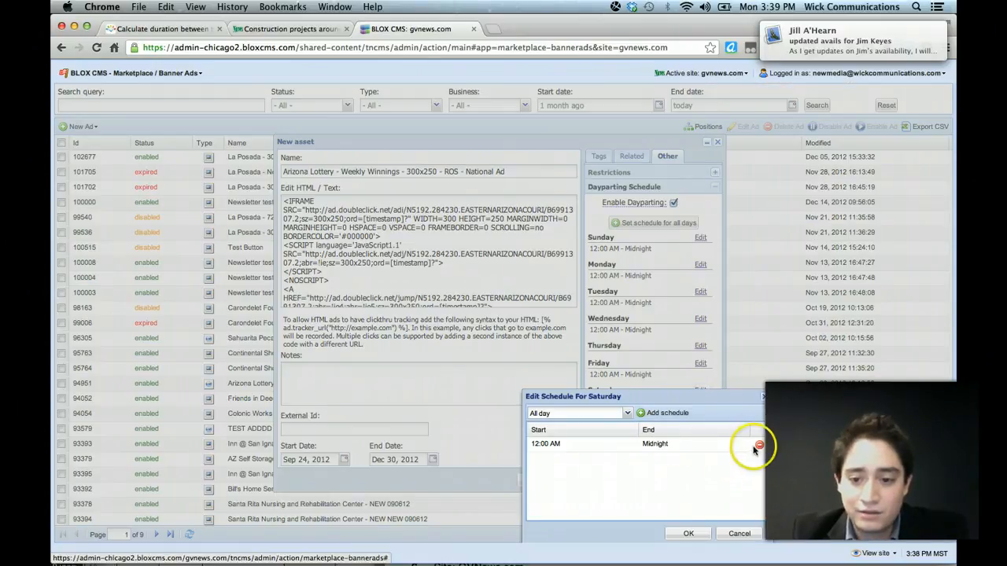
{"action": "left_click", "coordinate": [759, 445]}
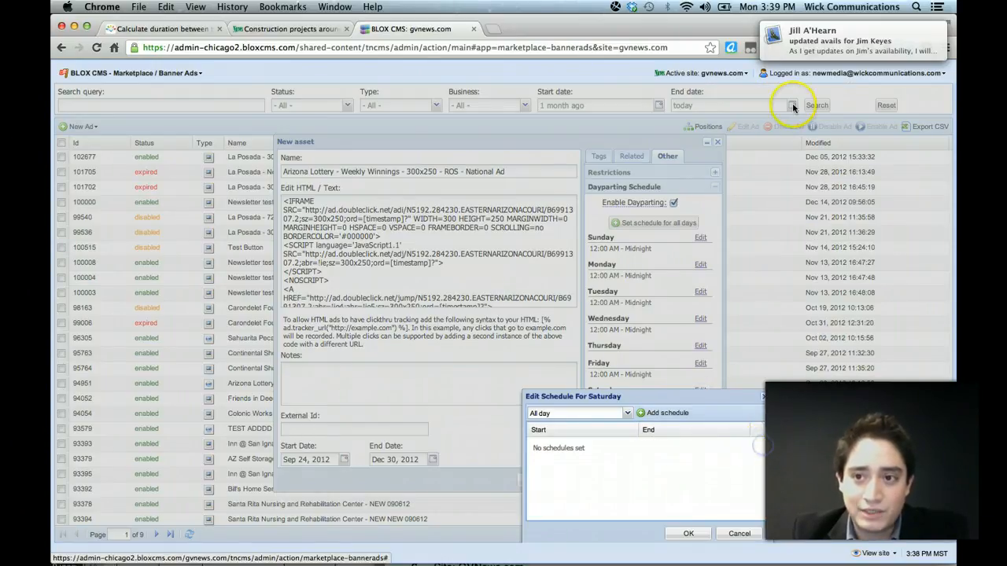
{"action": "left_click", "coordinate": [690, 534]}
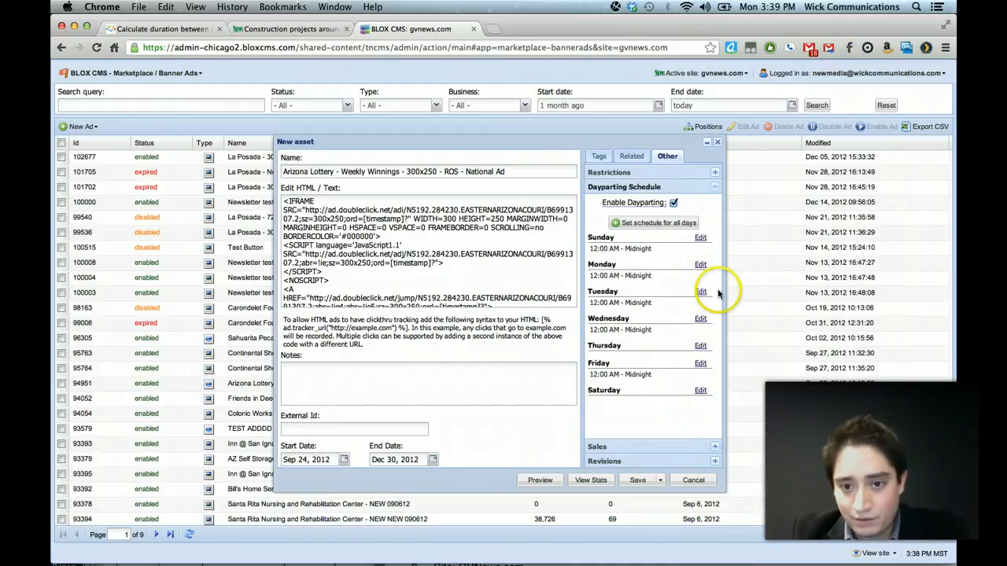
Step: Set Sunday's dayparting schedule to run from 1:15 AM to 10:00 PM and apply it
{"action": "left_click", "coordinate": [701, 239]}
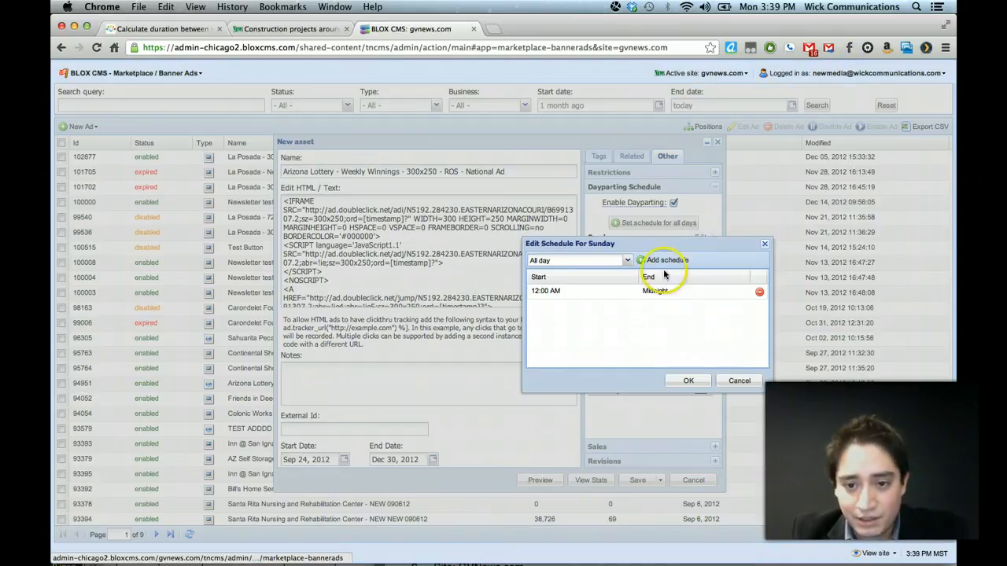
{"action": "left_click", "coordinate": [673, 297]}
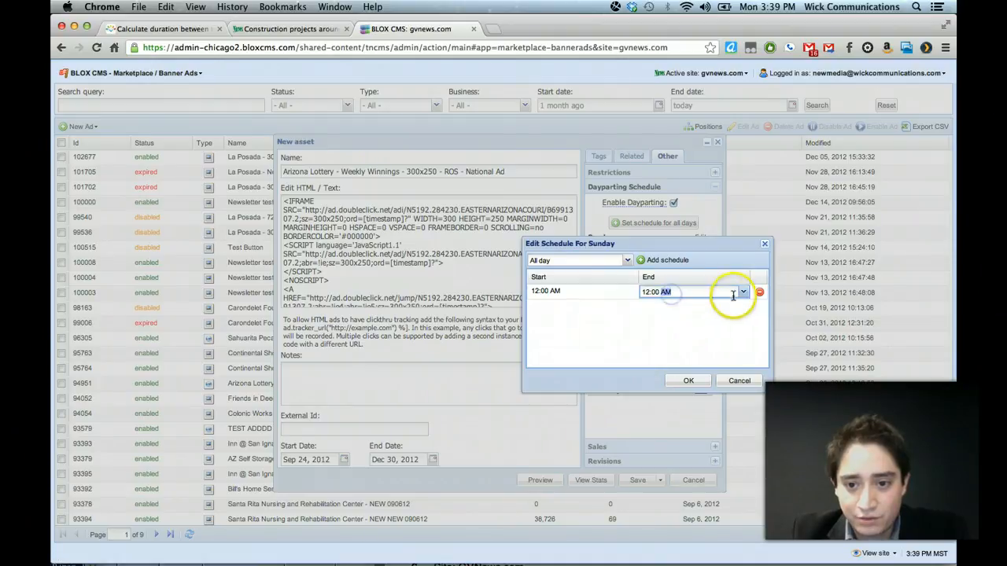
{"action": "left_click", "coordinate": [743, 293]}
{"action": "left_click", "coordinate": [714, 385]}
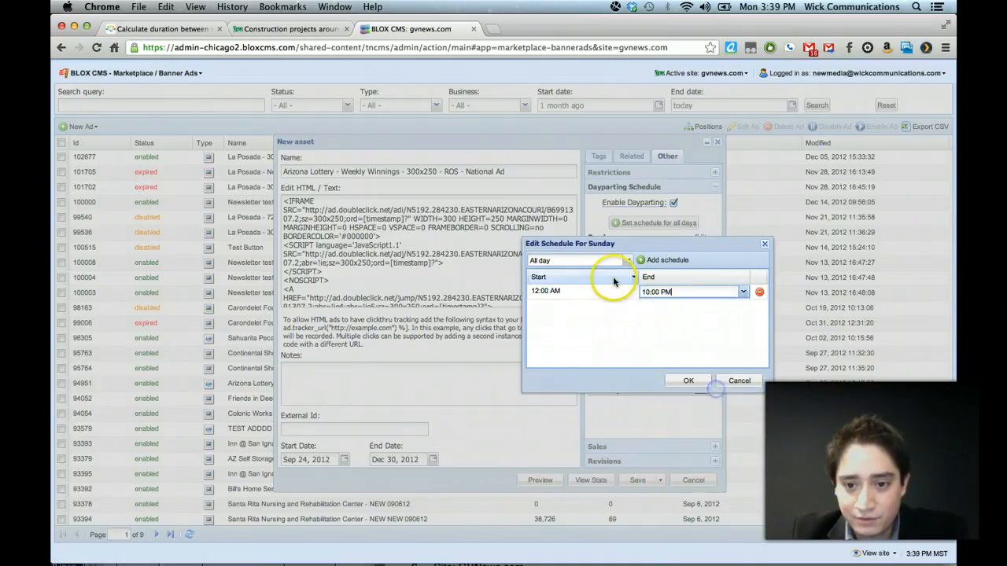
{"action": "left_click", "coordinate": [628, 292]}
{"action": "left_click", "coordinate": [631, 292]}
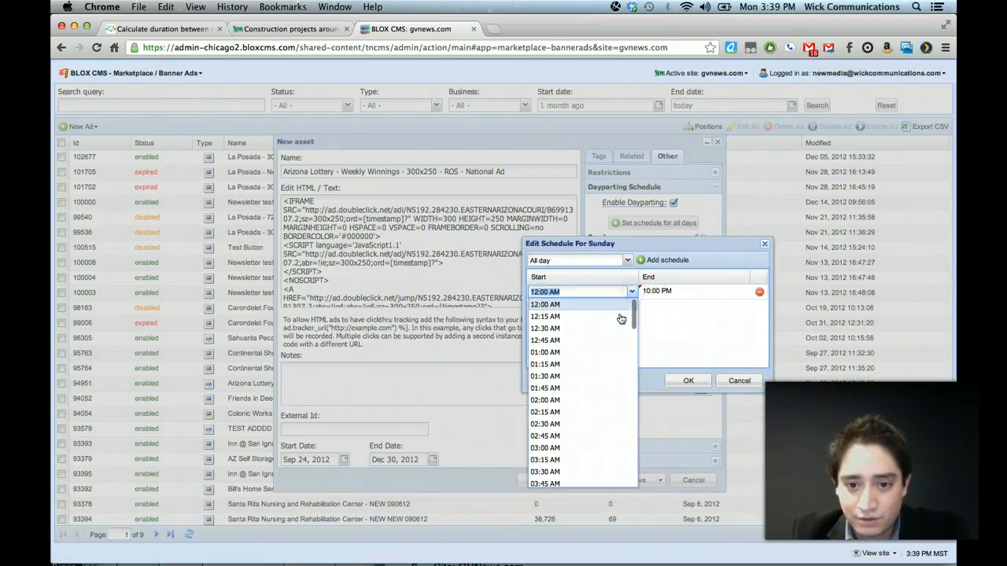
{"action": "left_click", "coordinate": [602, 362]}
{"action": "left_click", "coordinate": [688, 380]}
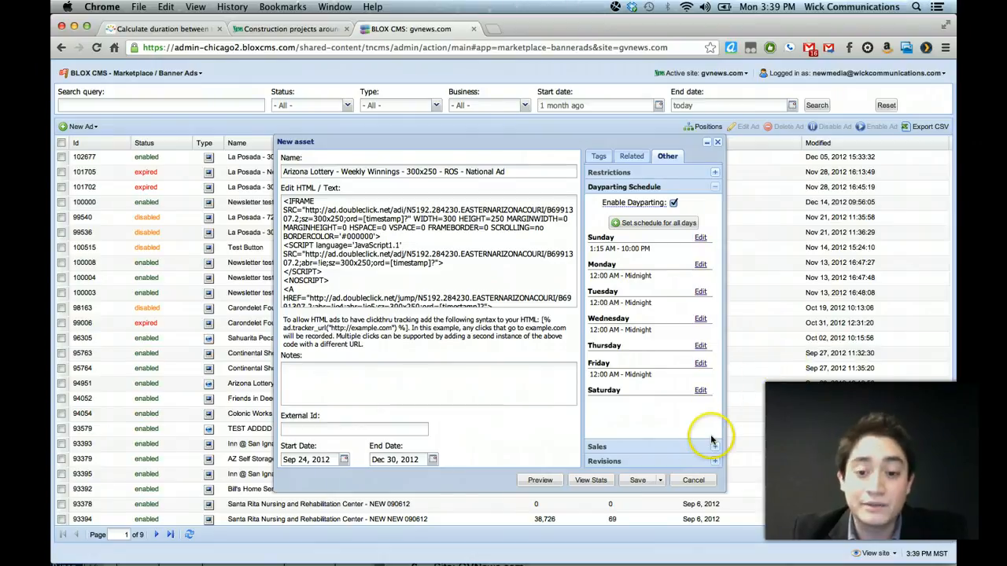
Step: Try out the billing types in the ad's Sales settings, including Free and CPM, and settle on Monthly
{"action": "left_click", "coordinate": [676, 448]}
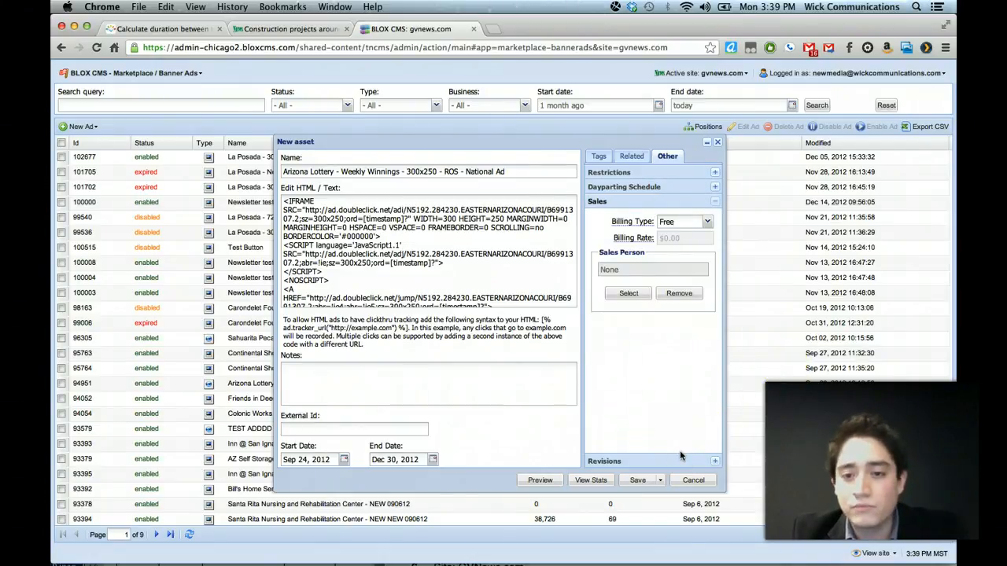
{"action": "left_click", "coordinate": [707, 222]}
{"action": "left_click", "coordinate": [697, 248]}
{"action": "left_click", "coordinate": [708, 227]}
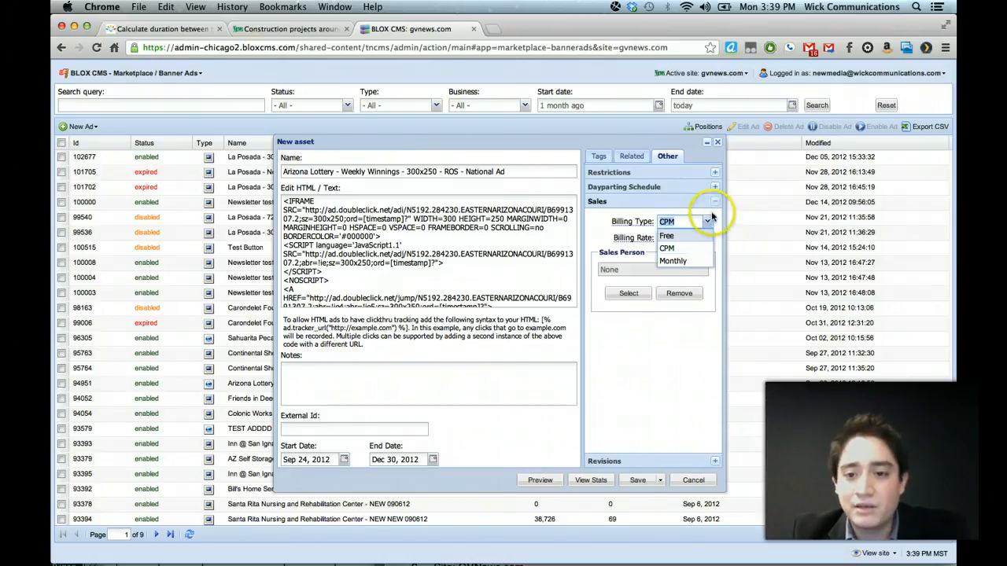
{"action": "left_click", "coordinate": [705, 228]}
{"action": "left_click", "coordinate": [708, 223]}
{"action": "left_click", "coordinate": [705, 236]}
{"action": "left_click", "coordinate": [709, 223]}
{"action": "left_click", "coordinate": [703, 249]}
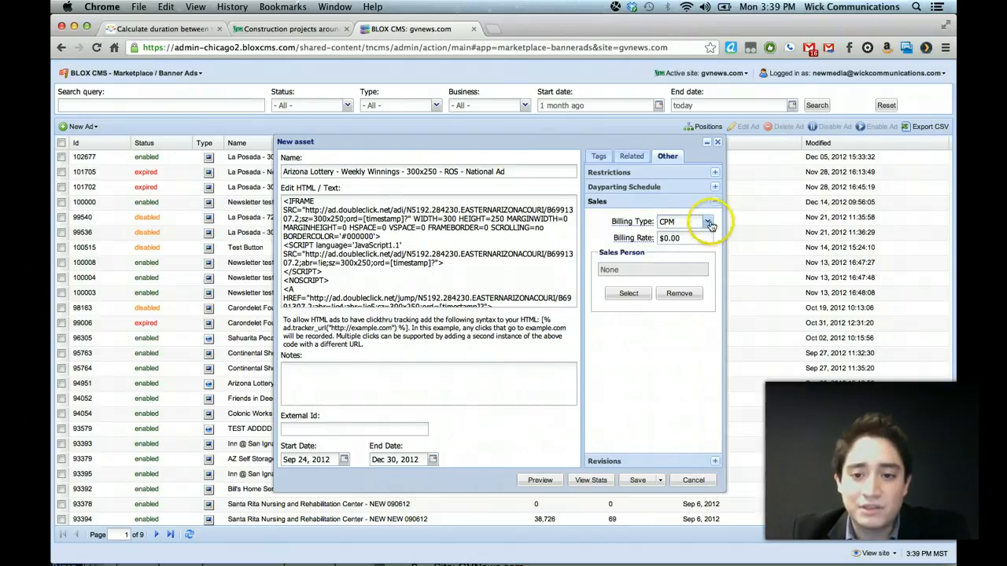
{"action": "left_click", "coordinate": [708, 223]}
{"action": "left_click", "coordinate": [700, 259]}
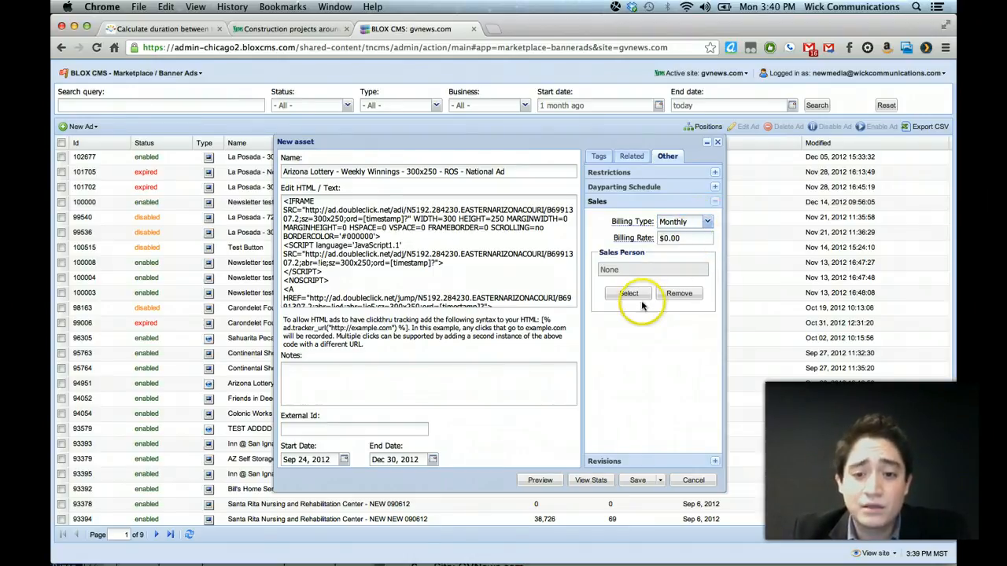
Step: Check the ad's revisions and keywords, and discard the new HTML ad without saving
{"action": "left_click", "coordinate": [712, 461]}
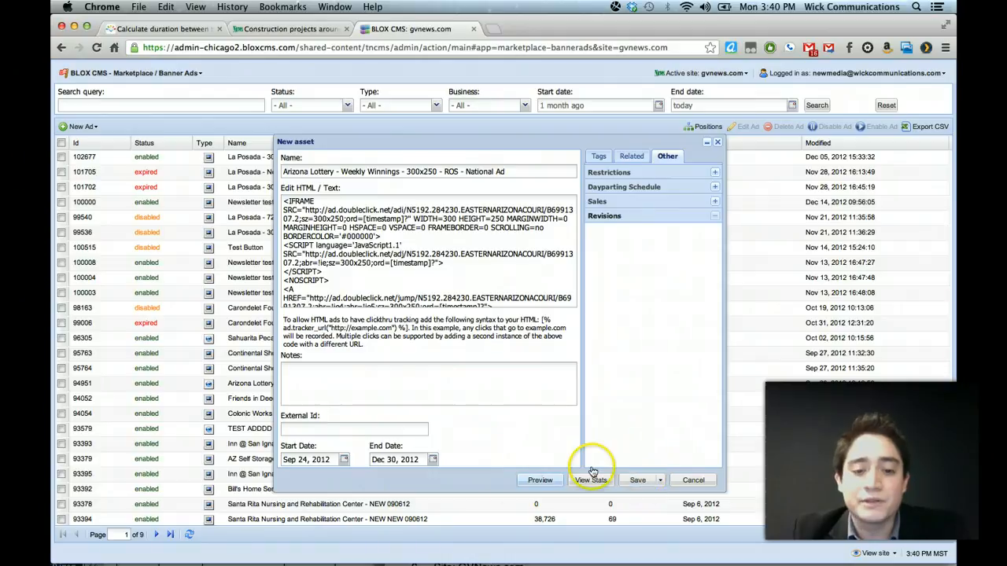
{"action": "left_click", "coordinate": [603, 157]}
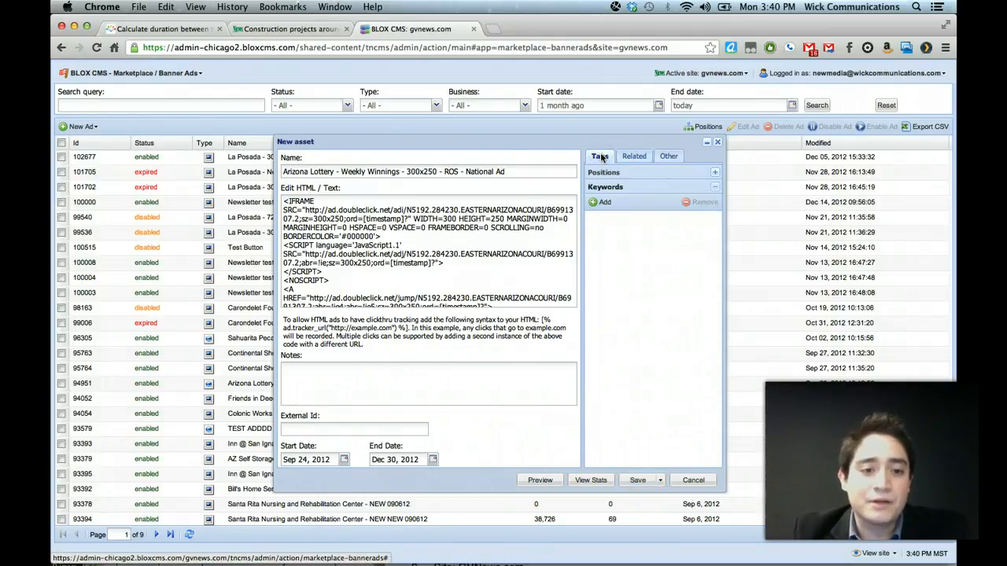
{"action": "left_click", "coordinate": [698, 485]}
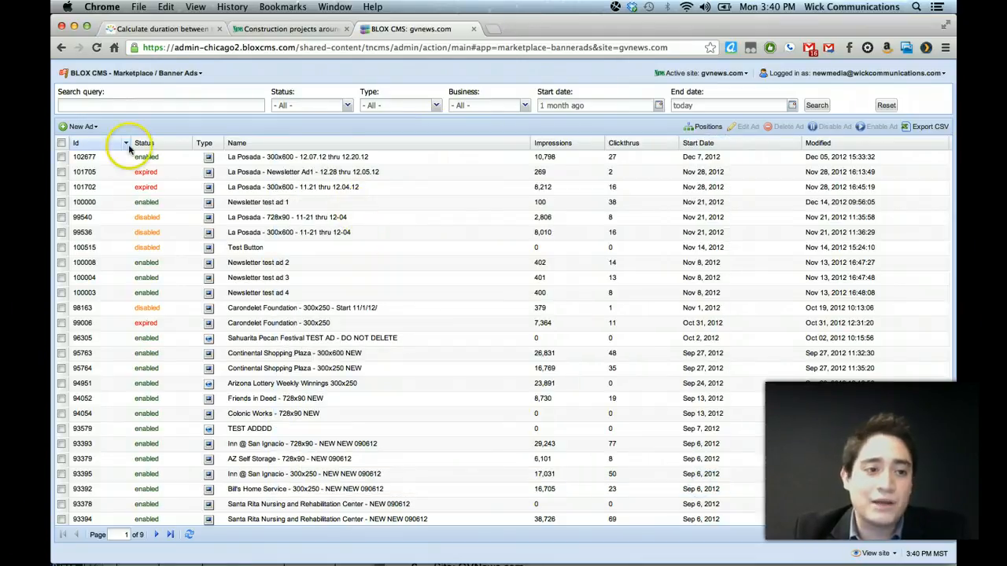
Step: Start a new Flash banner ad and look through its tags, related business and other settings
{"action": "left_click", "coordinate": [85, 125]}
{"action": "left_click", "coordinate": [85, 172]}
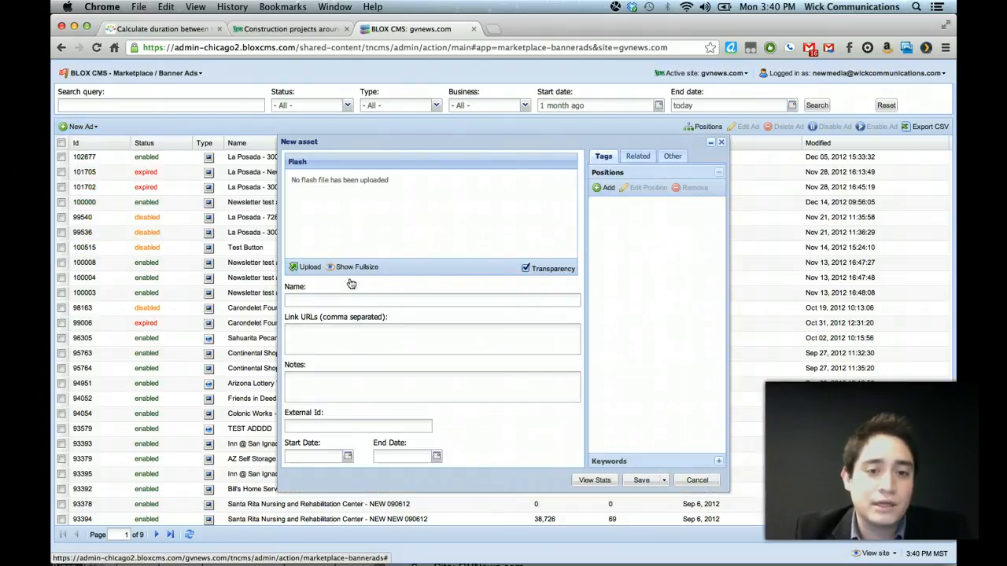
{"action": "left_click", "coordinate": [637, 156]}
{"action": "left_click", "coordinate": [674, 156]}
{"action": "left_click", "coordinate": [603, 156]}
{"action": "left_click", "coordinate": [638, 155]}
{"action": "left_click", "coordinate": [673, 156]}
{"action": "left_click", "coordinate": [637, 156]}
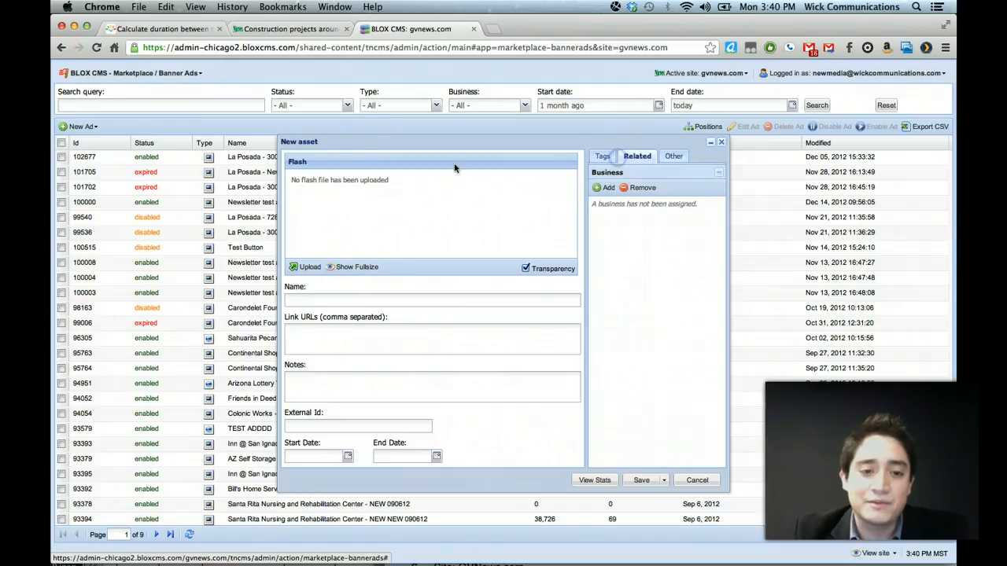
{"action": "left_click_drag", "start_coordinate": [306, 142], "coordinate": [363, 142]}
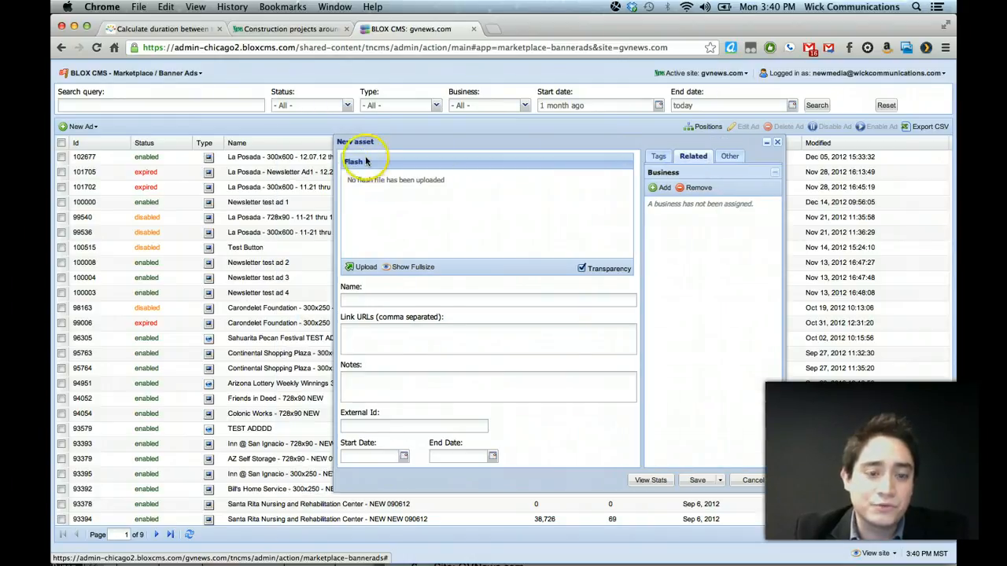
Step: Try to upload a Flash file from the Desktop to the new ad
{"action": "left_click", "coordinate": [366, 268]}
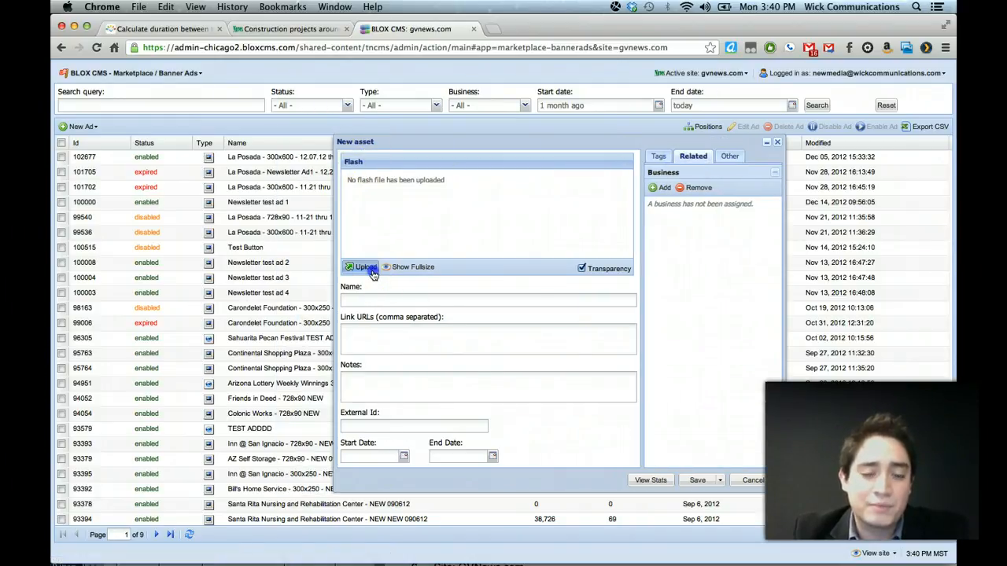
{"action": "left_click", "coordinate": [373, 273]}
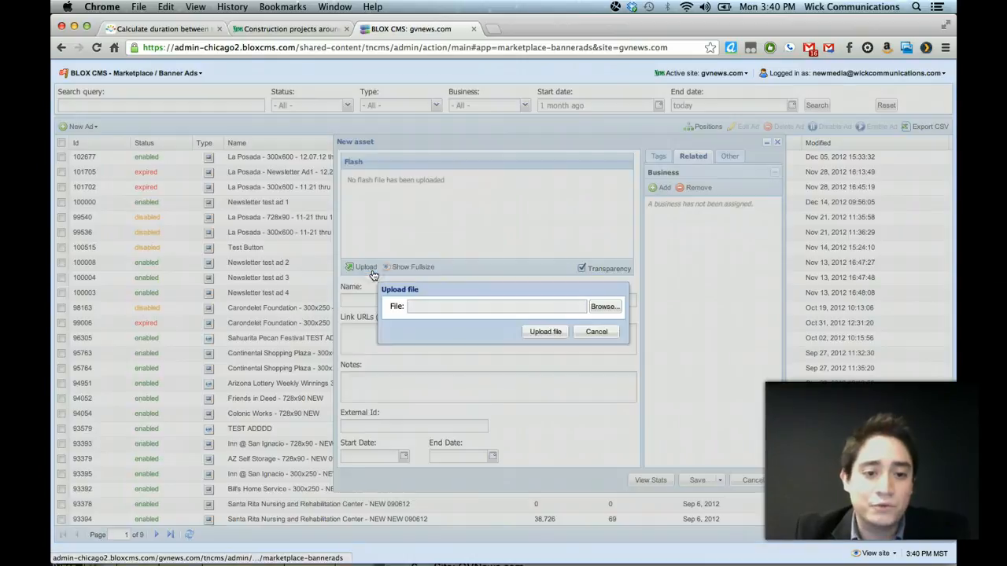
{"action": "left_click", "coordinate": [603, 307]}
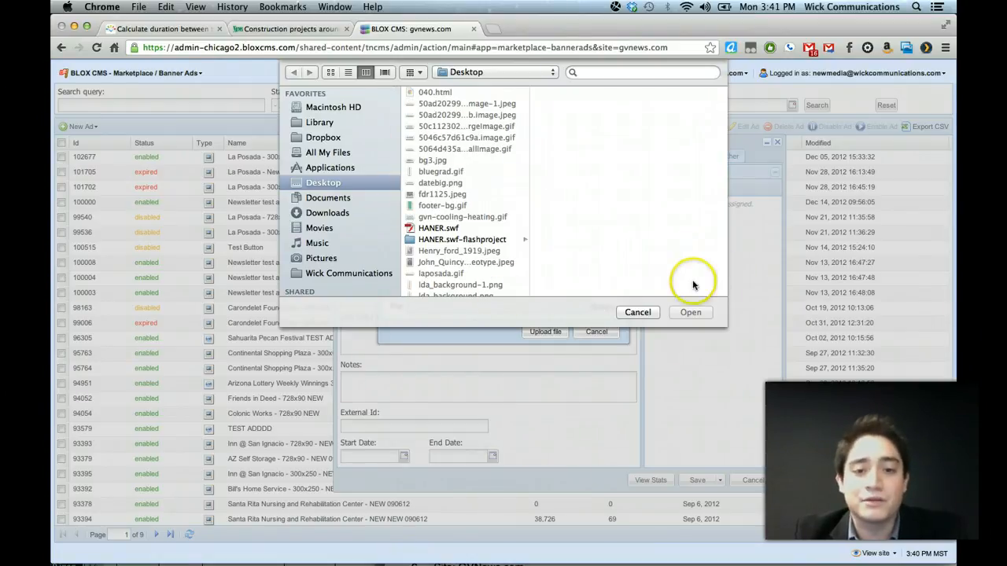
{"action": "left_click", "coordinate": [638, 312]}
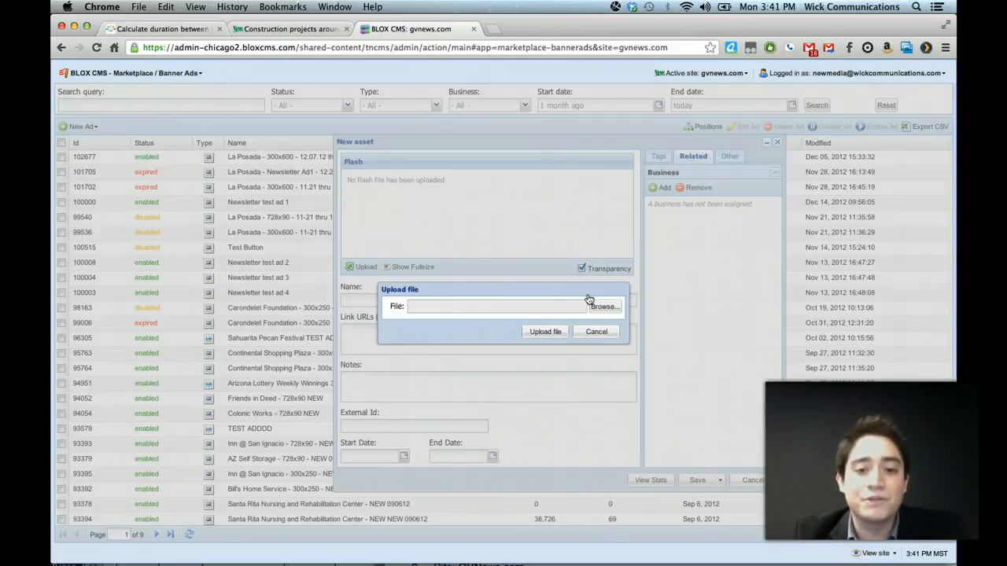
{"action": "left_click", "coordinate": [606, 334]}
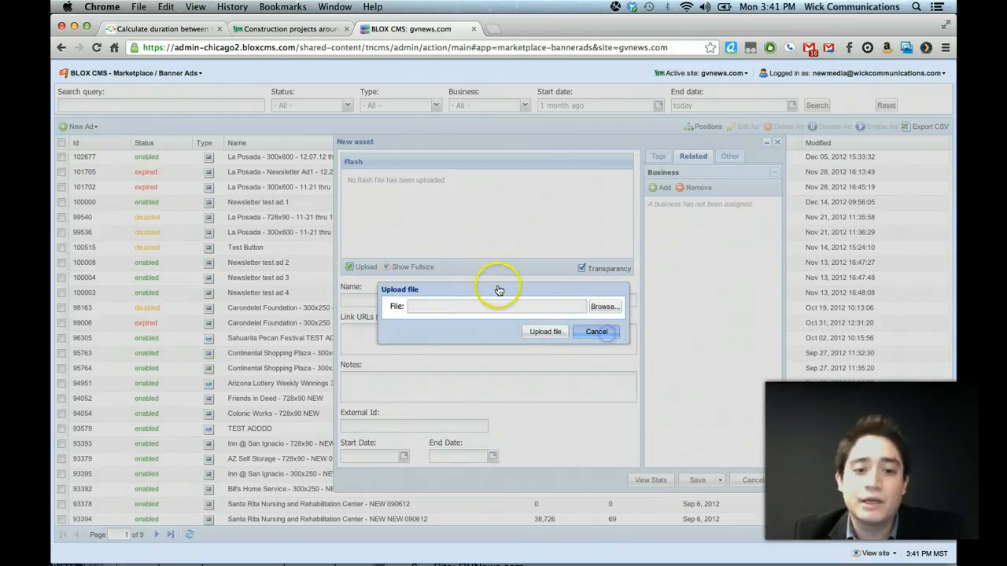
{"action": "left_click", "coordinate": [410, 269]}
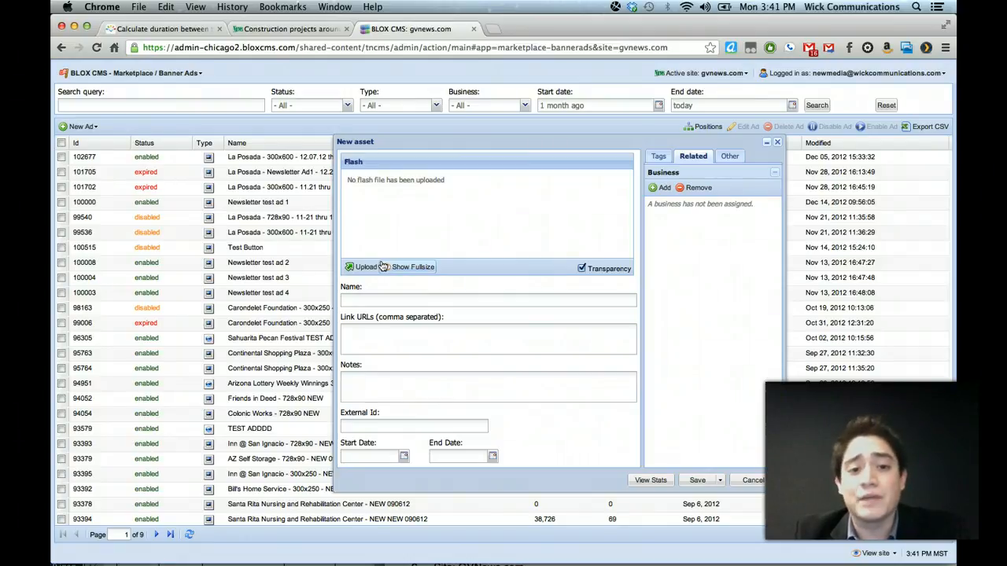
Step: Discard the new Flash ad without saving and search the banner ads for "swf"
{"action": "left_click", "coordinate": [752, 480]}
{"action": "scroll", "coordinate": [461, 355], "scroll_direction": "down", "scroll_amount": 1}
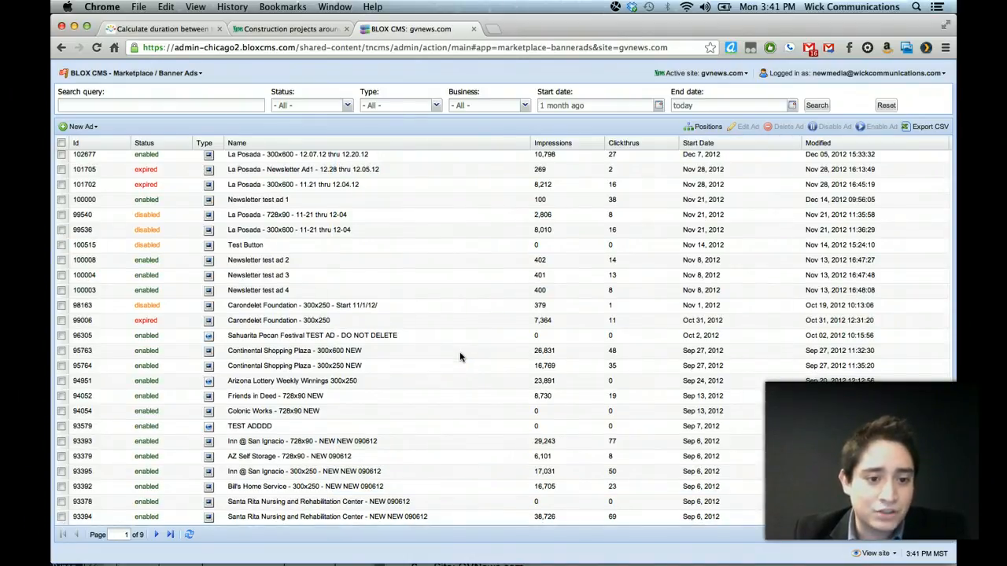
{"action": "left_click", "coordinate": [235, 107]}
{"action": "type", "text": "swf"}
{"action": "key", "text": "Return"}
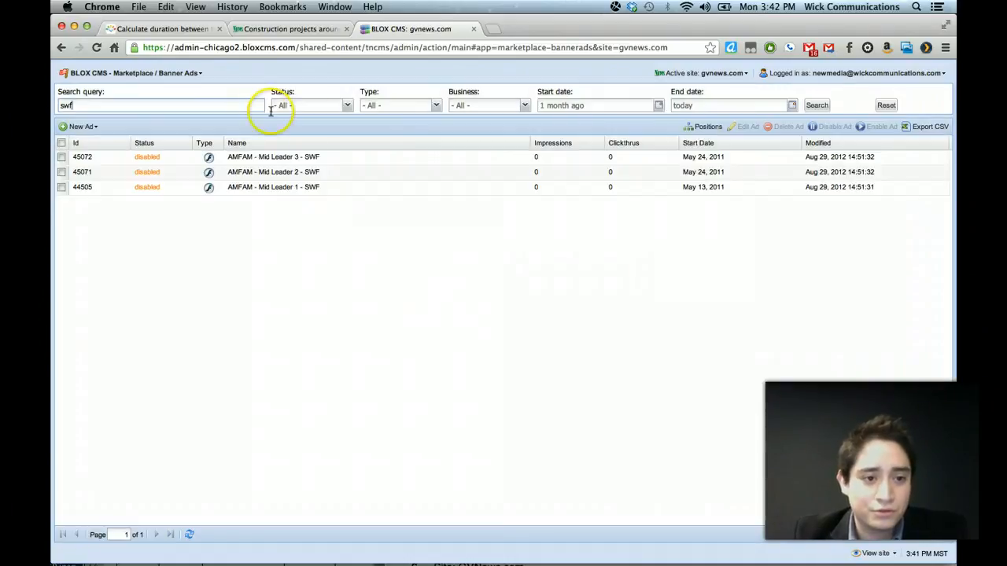
Step: Open the AMFAM - Mid Leader 3 - SWF ad and preview its Flash banner at full size
{"action": "left_click", "coordinate": [279, 160]}
{"action": "double_click", "coordinate": [279, 160]}
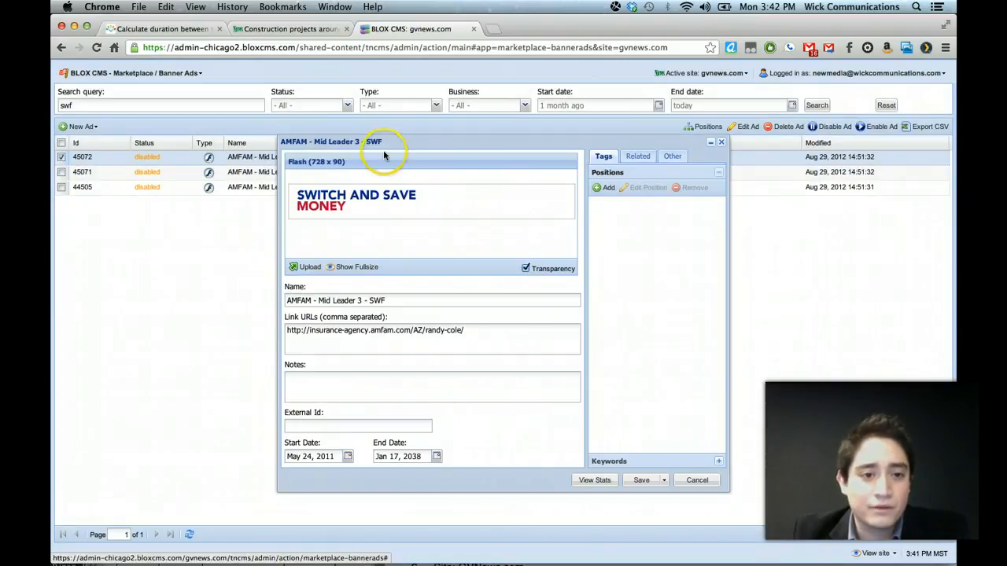
{"action": "left_click_drag", "start_coordinate": [376, 141], "coordinate": [370, 125]}
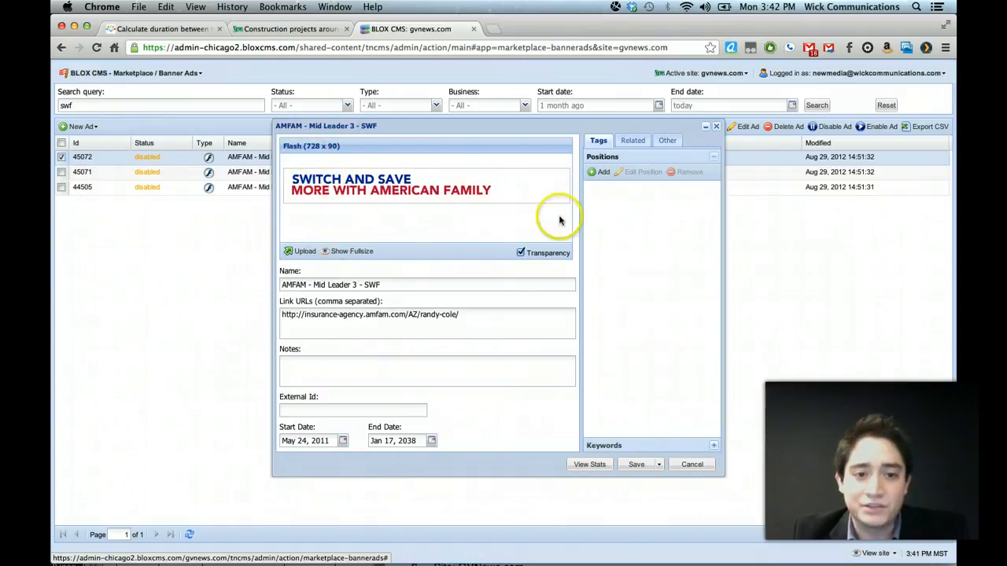
{"action": "left_click", "coordinate": [347, 253]}
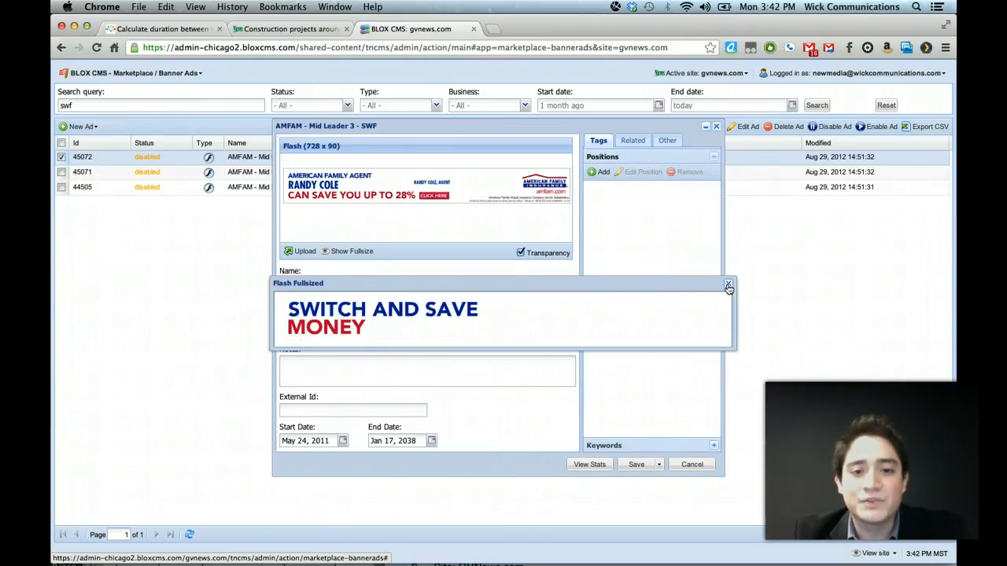
{"action": "left_click", "coordinate": [727, 286]}
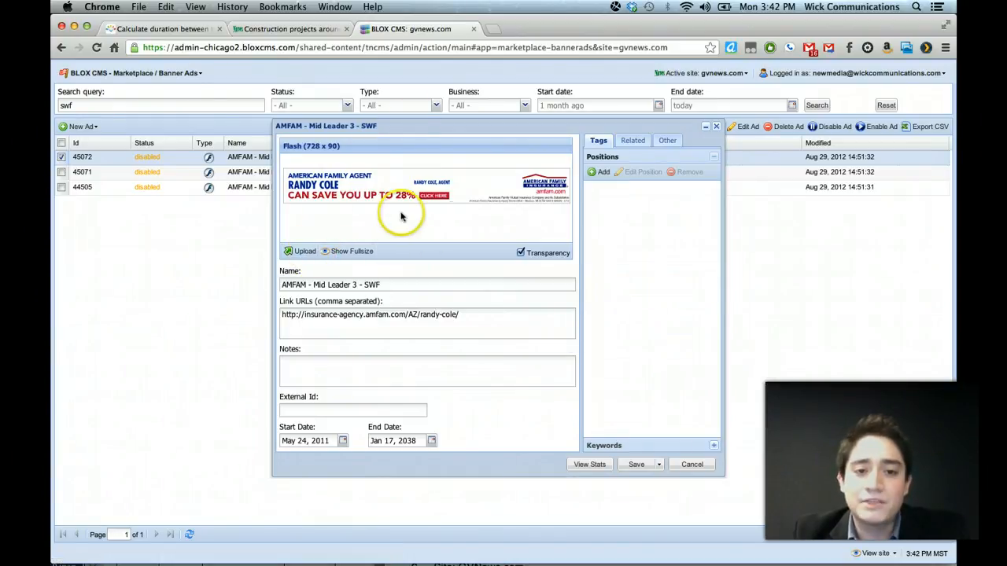
Step: Check the Flash ad's file upload, link URLs and notes, and close the ad without saving
{"action": "left_click", "coordinate": [303, 251]}
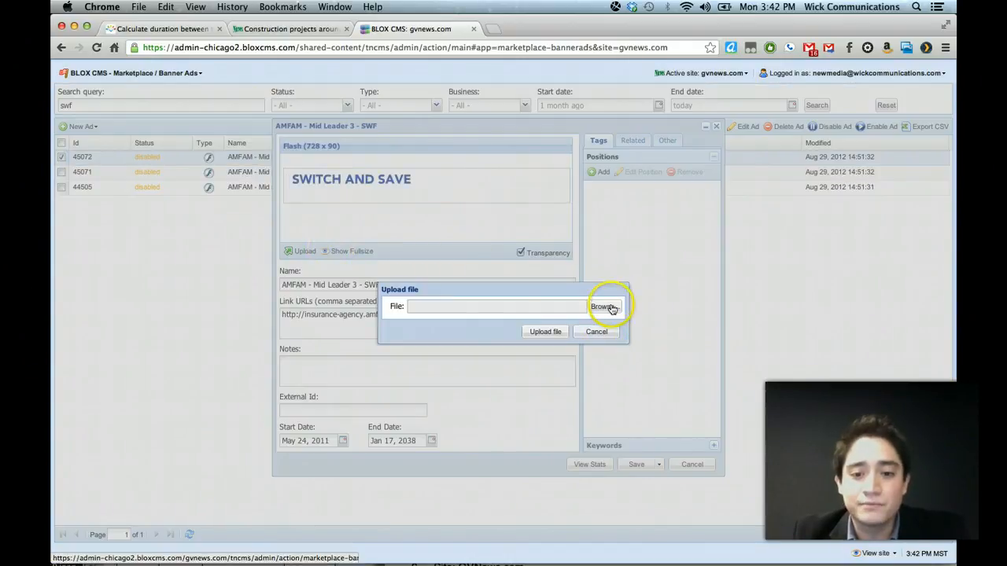
{"action": "left_click", "coordinate": [600, 334]}
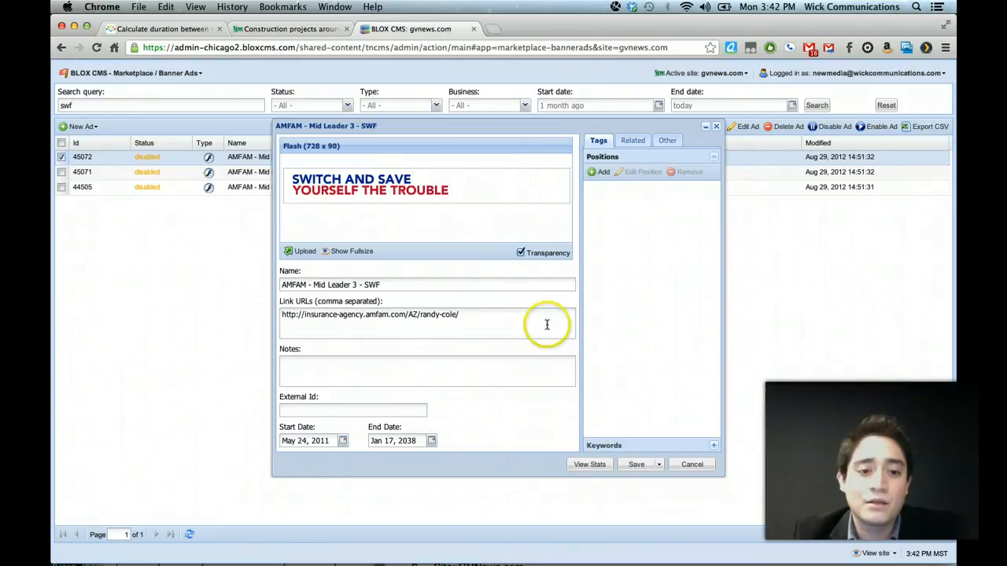
{"action": "triple_click", "coordinate": [440, 314]}
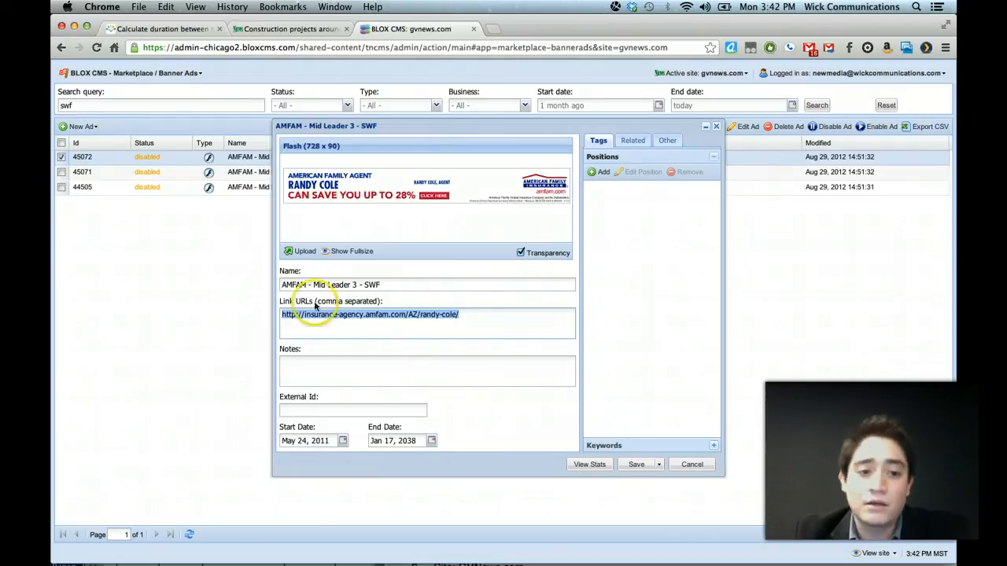
{"action": "left_click", "coordinate": [332, 302]}
{"action": "left_click", "coordinate": [478, 334]}
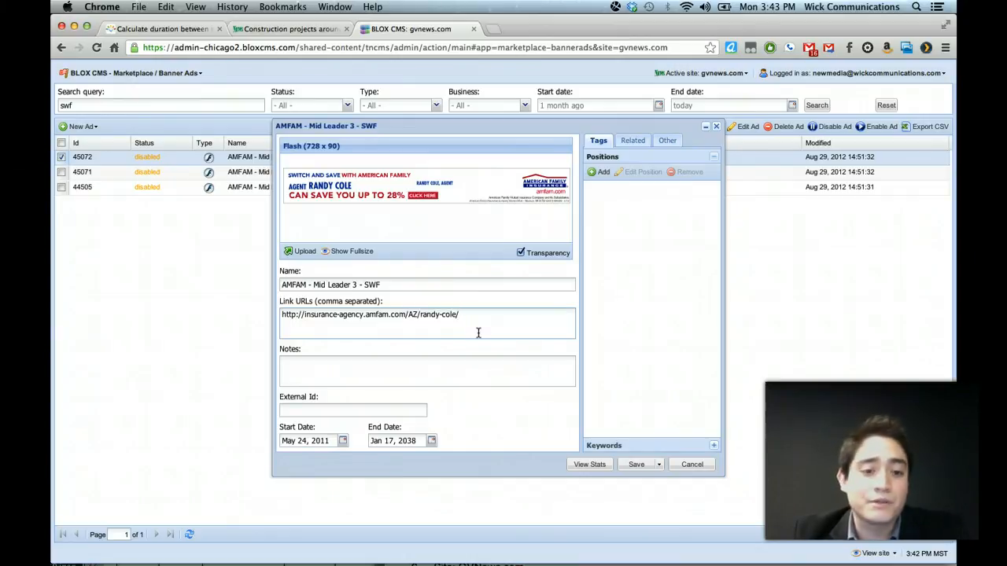
{"action": "left_click", "coordinate": [401, 362]}
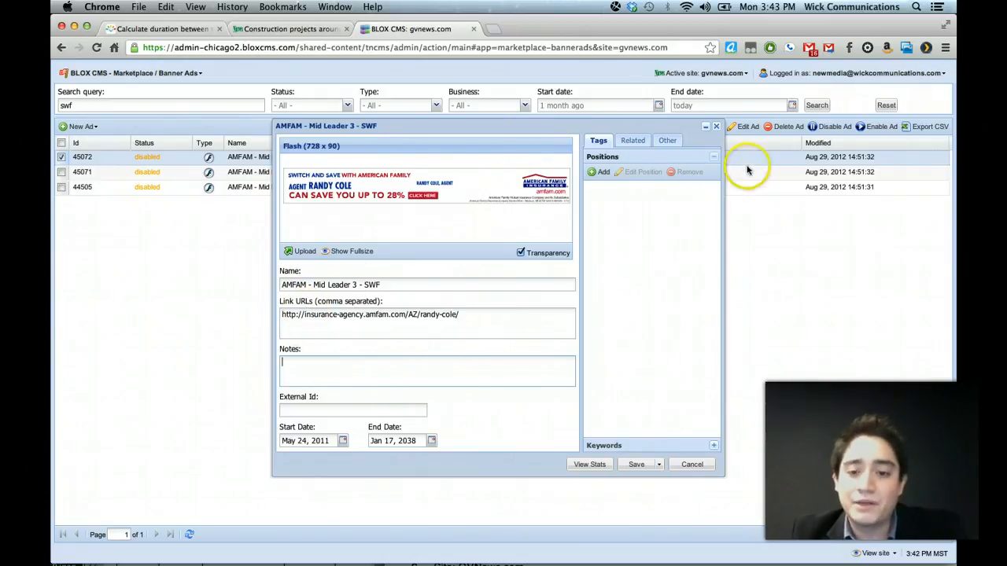
{"action": "left_click", "coordinate": [697, 466]}
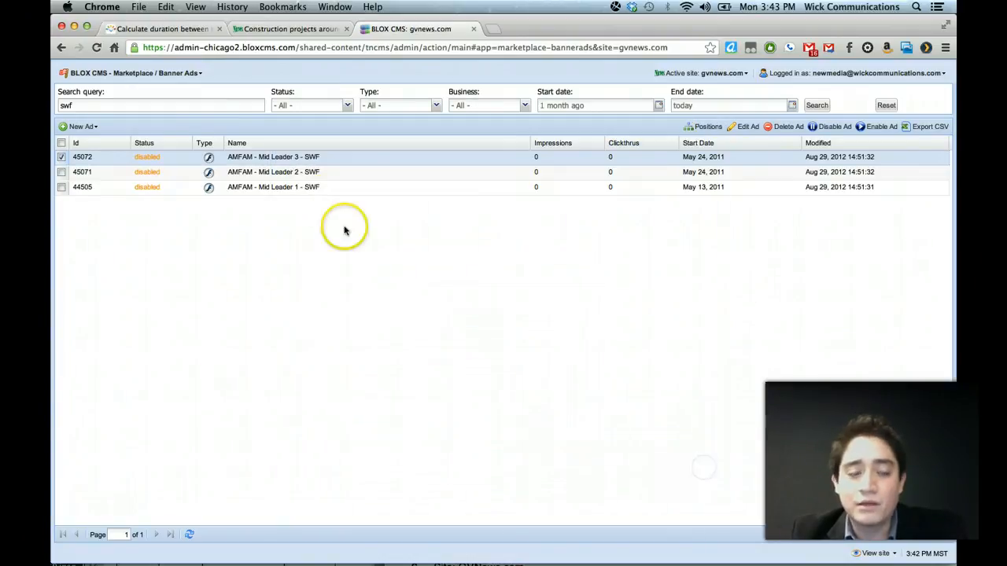
Step: Reset the banner ad search and start a new Image ad
{"action": "left_click", "coordinate": [884, 105]}
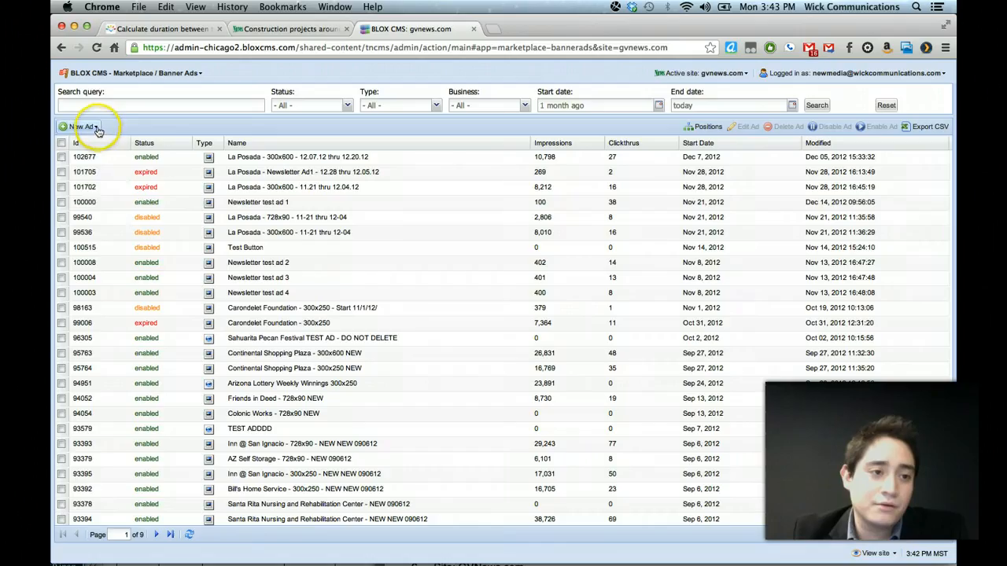
{"action": "left_click", "coordinate": [82, 127]}
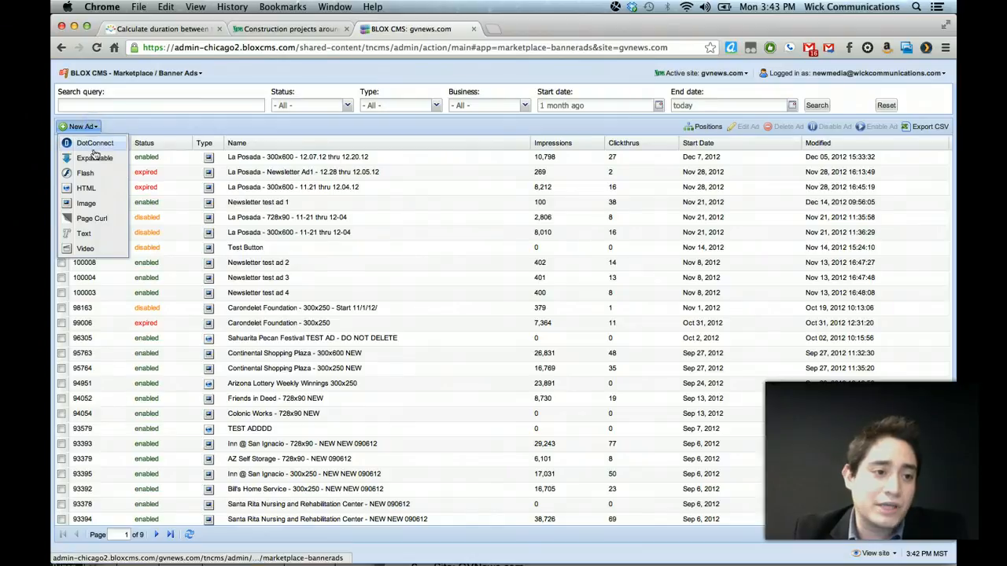
{"action": "left_click", "coordinate": [101, 210]}
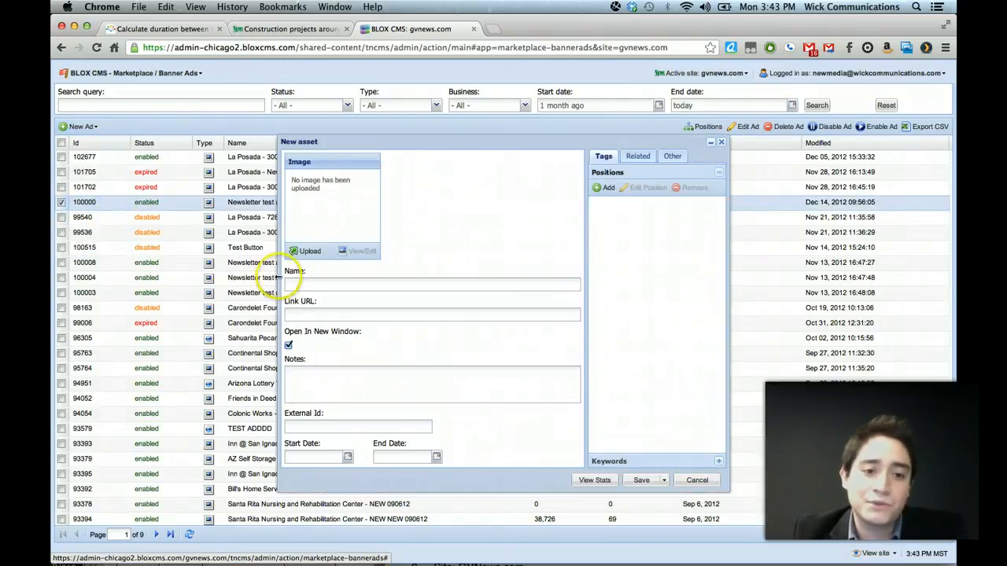
Step: Browse the Desktop for an image to upload to the new ad, and cancel the file selection
{"action": "left_click", "coordinate": [304, 251]}
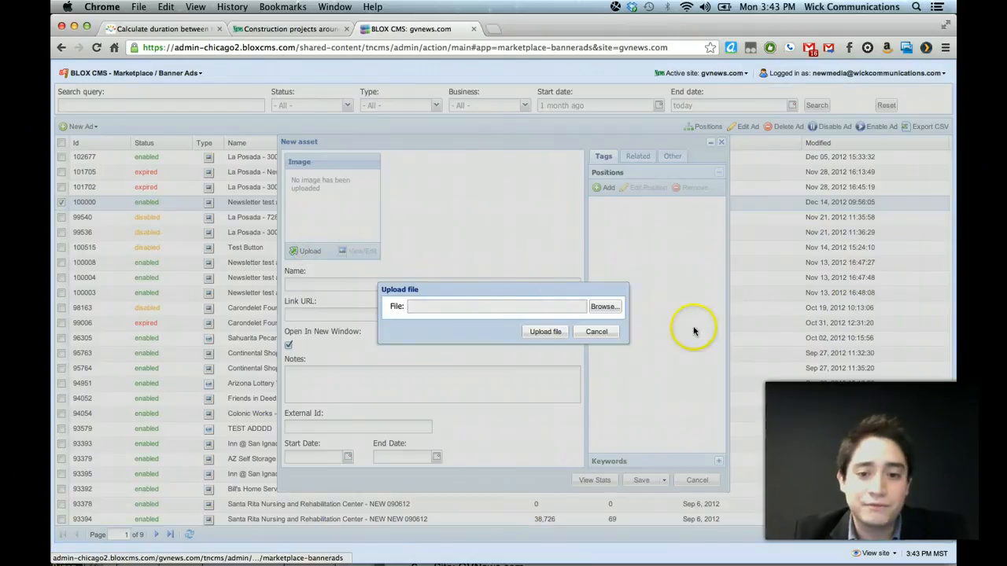
{"action": "left_click", "coordinate": [620, 311]}
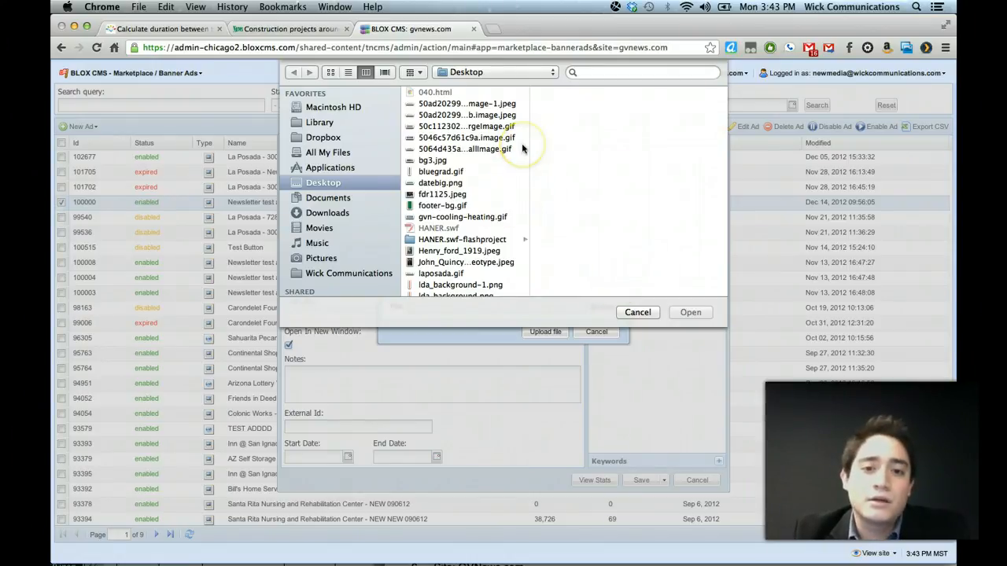
{"action": "scroll", "coordinate": [522, 149], "scroll_direction": "down", "scroll_amount": 1}
{"action": "scroll", "coordinate": [522, 149], "scroll_direction": "up", "scroll_amount": 1}
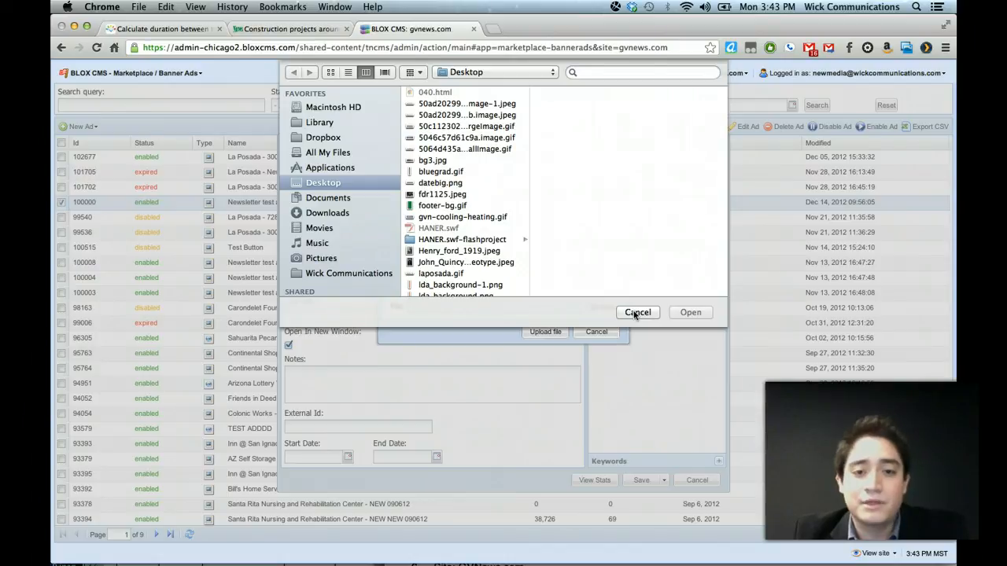
{"action": "left_click", "coordinate": [638, 312]}
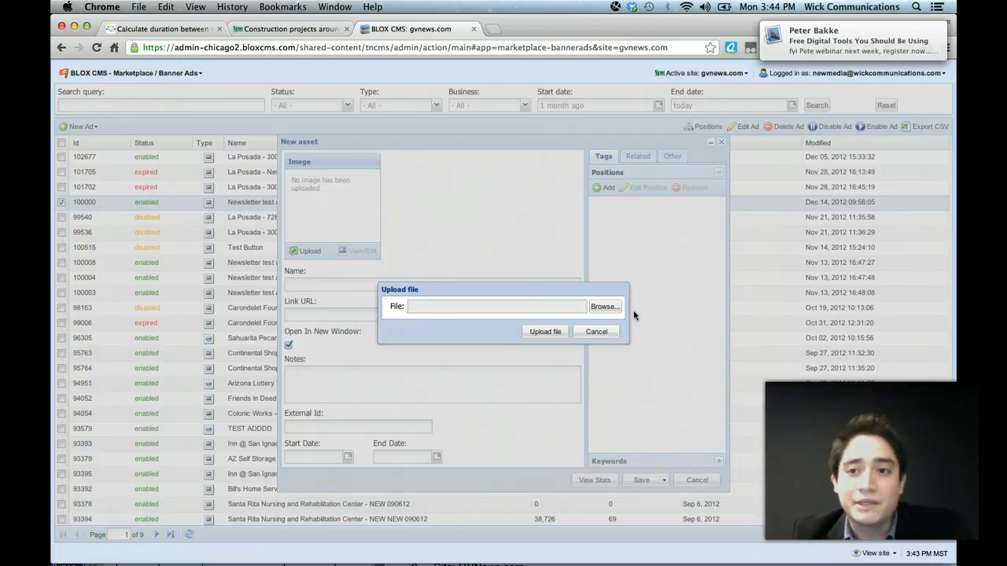
{"action": "left_click_drag", "start_coordinate": [792, 54], "coordinate": [836, 56]}
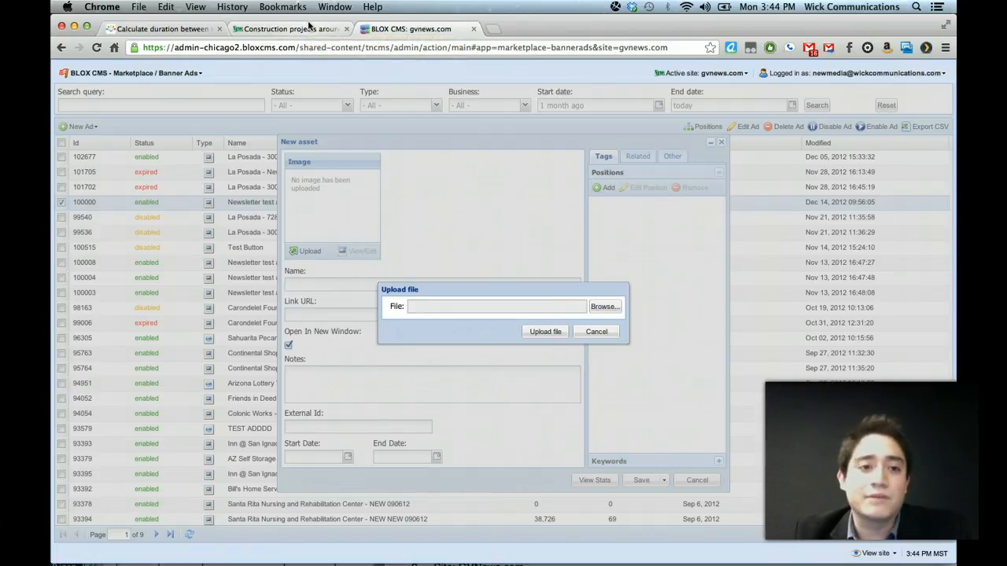
Step: Examine the banner ads around the construction projects article on the Green Valley News site, and return to the CMS
{"action": "left_click", "coordinate": [309, 28]}
{"action": "left_click", "coordinate": [449, 248]}
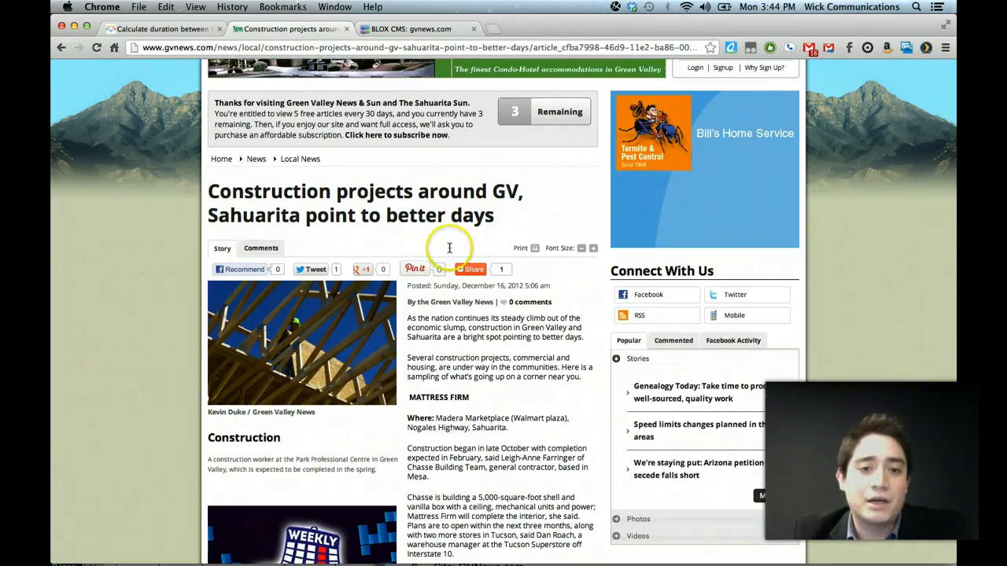
{"action": "scroll", "coordinate": [449, 248], "scroll_direction": "up", "scroll_amount": 2}
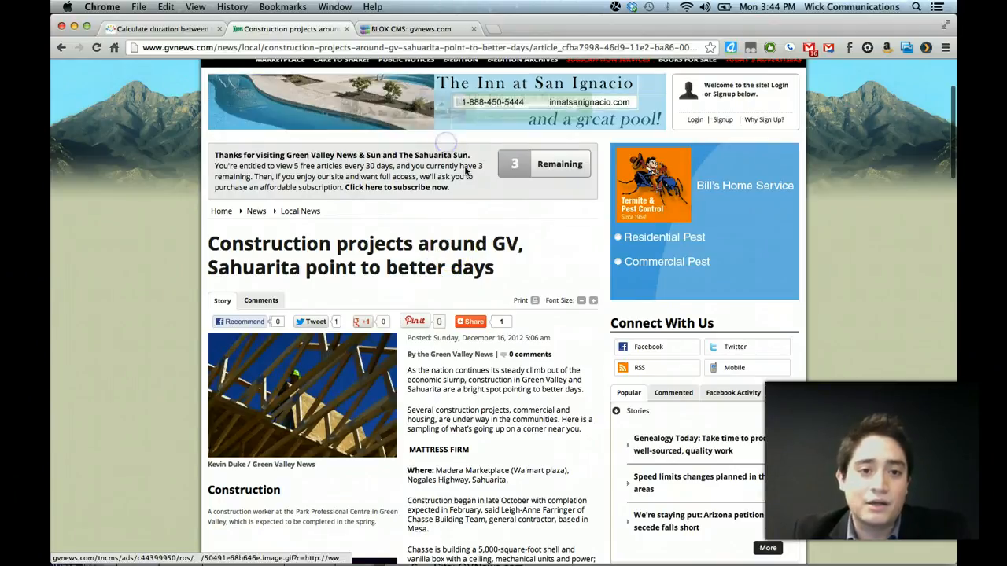
{"action": "scroll", "coordinate": [944, 118], "scroll_direction": "up", "scroll_amount": 3}
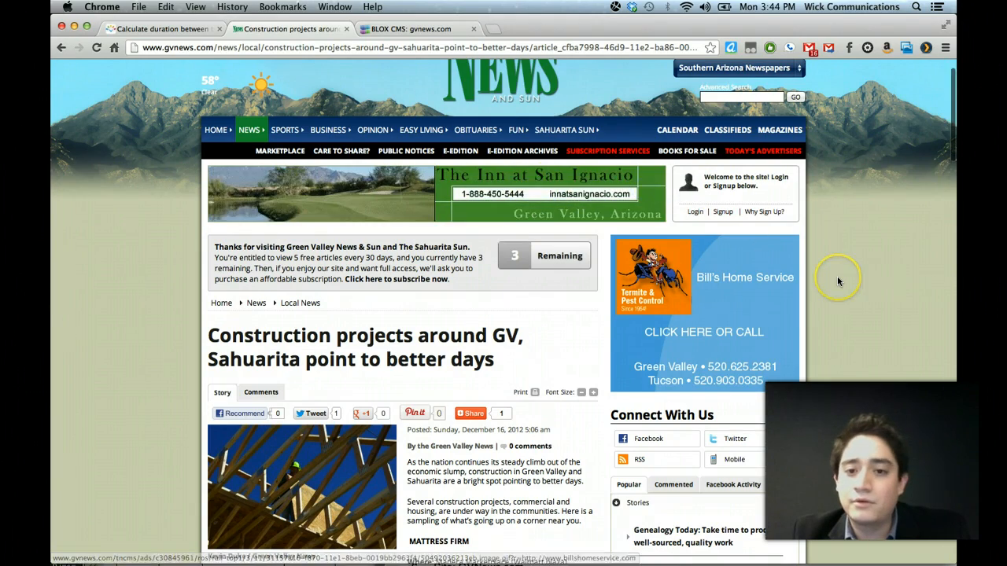
{"action": "scroll", "coordinate": [838, 276], "scroll_direction": "down", "scroll_amount": 5}
{"action": "scroll", "coordinate": [837, 276], "scroll_direction": "up", "scroll_amount": 5}
{"action": "scroll", "coordinate": [837, 277], "scroll_direction": "down", "scroll_amount": 15}
{"action": "scroll", "coordinate": [838, 276], "scroll_direction": "up", "scroll_amount": 15}
{"action": "scroll", "coordinate": [837, 276], "scroll_direction": "down", "scroll_amount": 10}
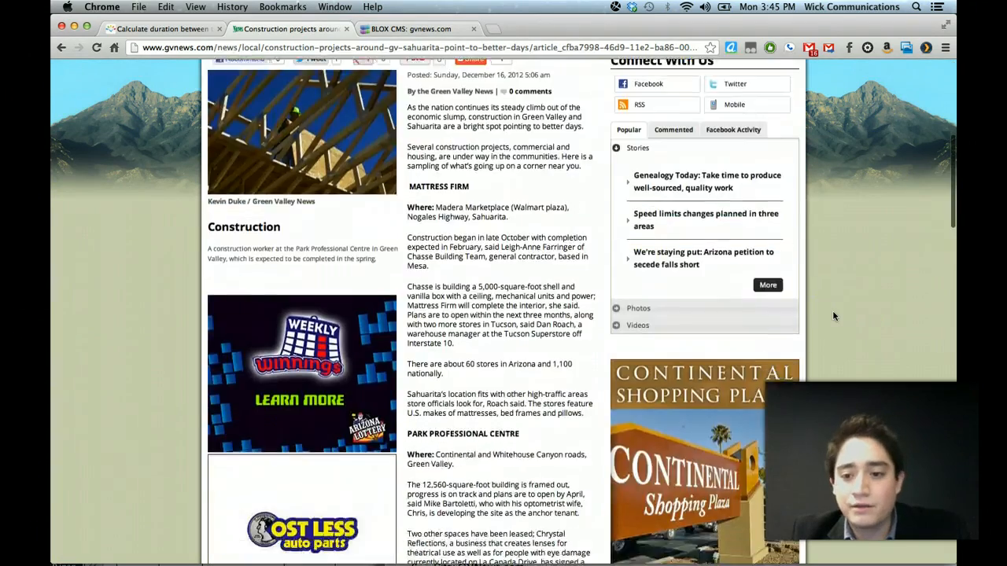
{"action": "scroll", "coordinate": [834, 317], "scroll_direction": "down", "scroll_amount": 4}
{"action": "scroll", "coordinate": [835, 317], "scroll_direction": "up", "scroll_amount": 7}
{"action": "scroll", "coordinate": [835, 317], "scroll_direction": "up", "scroll_amount": 3}
{"action": "left_click", "coordinate": [406, 29]}
{"action": "left_click", "coordinate": [655, 331]}
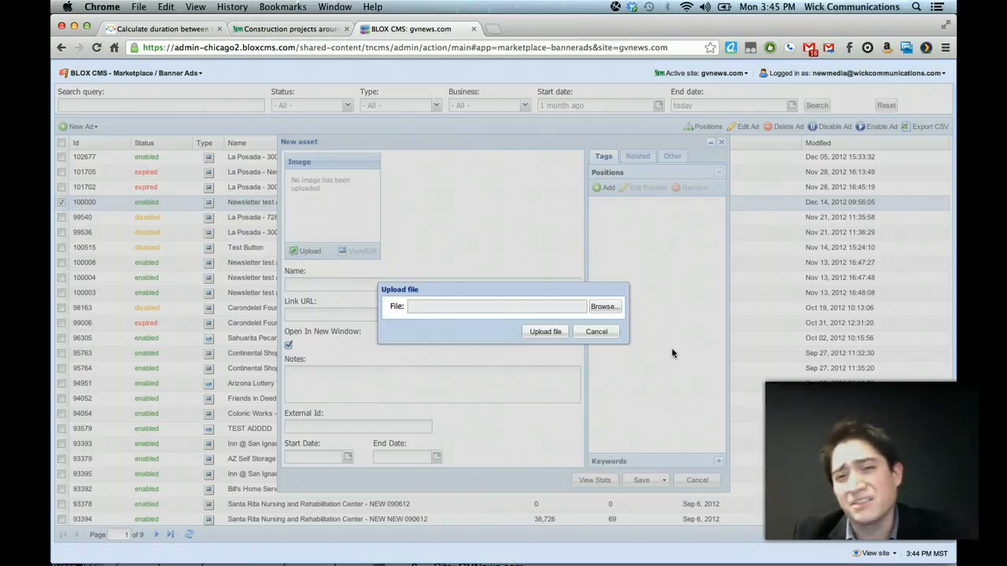
{"action": "left_click", "coordinate": [641, 327]}
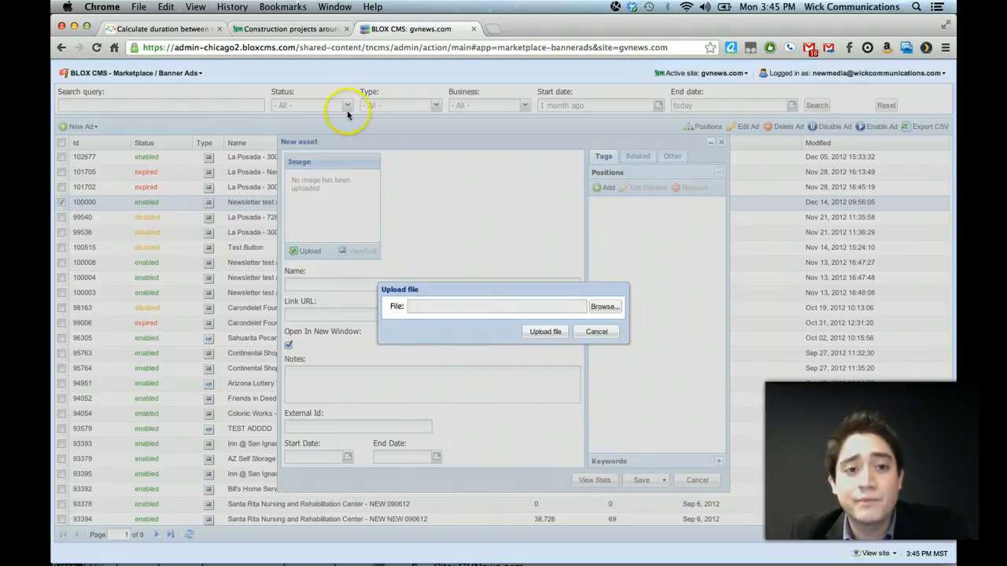
{"action": "left_click", "coordinate": [287, 28]}
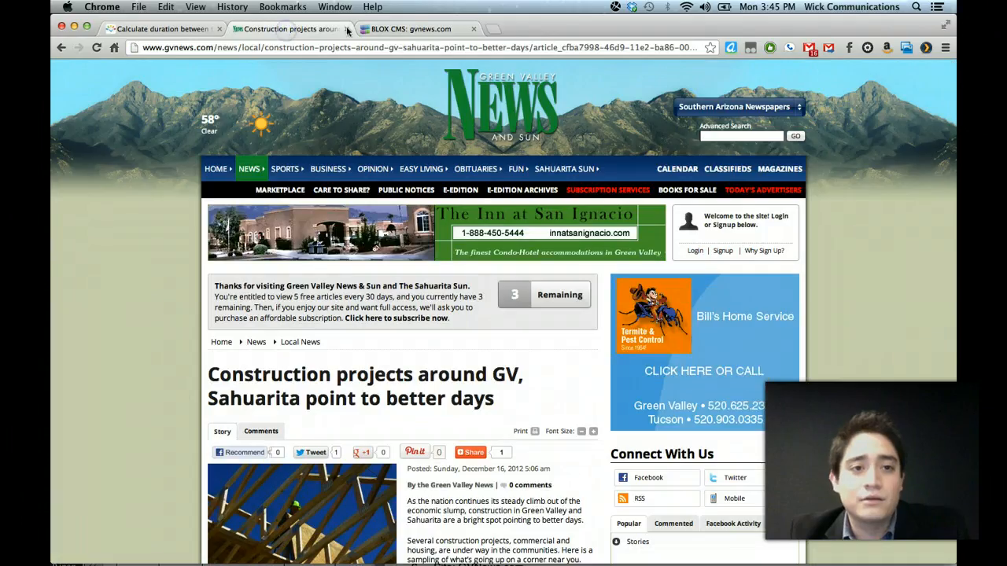
{"action": "left_click", "coordinate": [441, 30]}
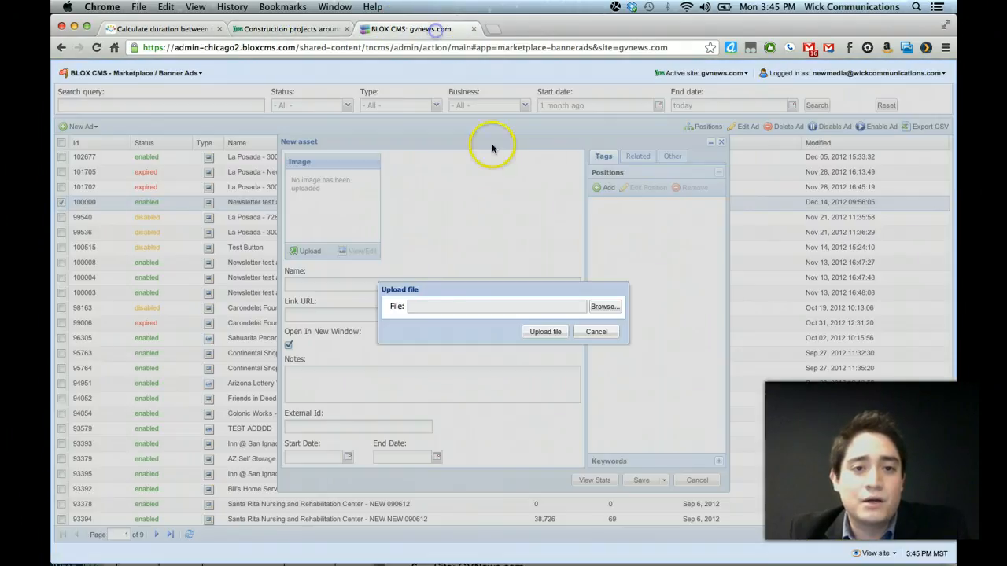
Step: Cancel the image upload, check the new ad's name, link URL and notes fields, and discard the ad
{"action": "left_click", "coordinate": [601, 333]}
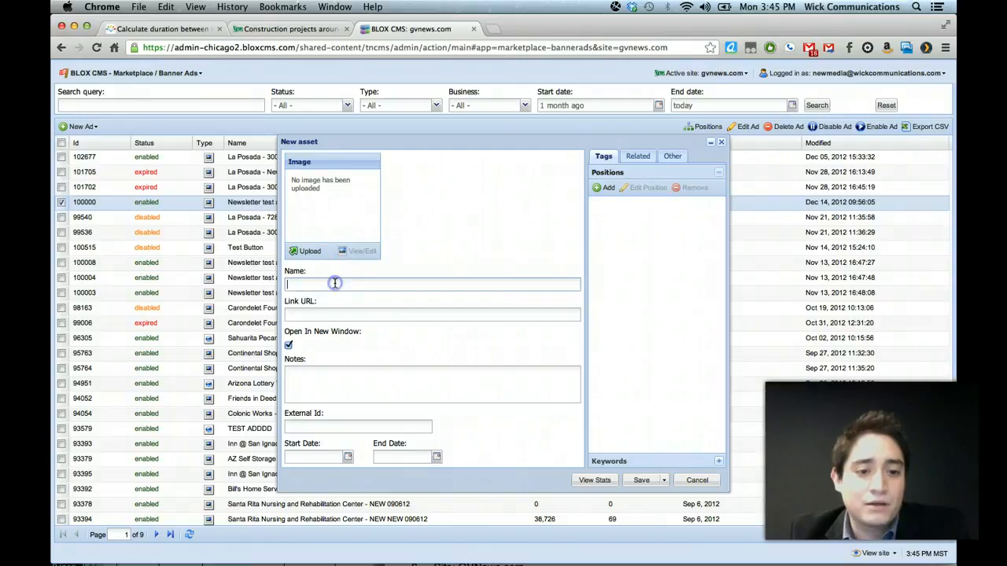
{"action": "left_click", "coordinate": [335, 312]}
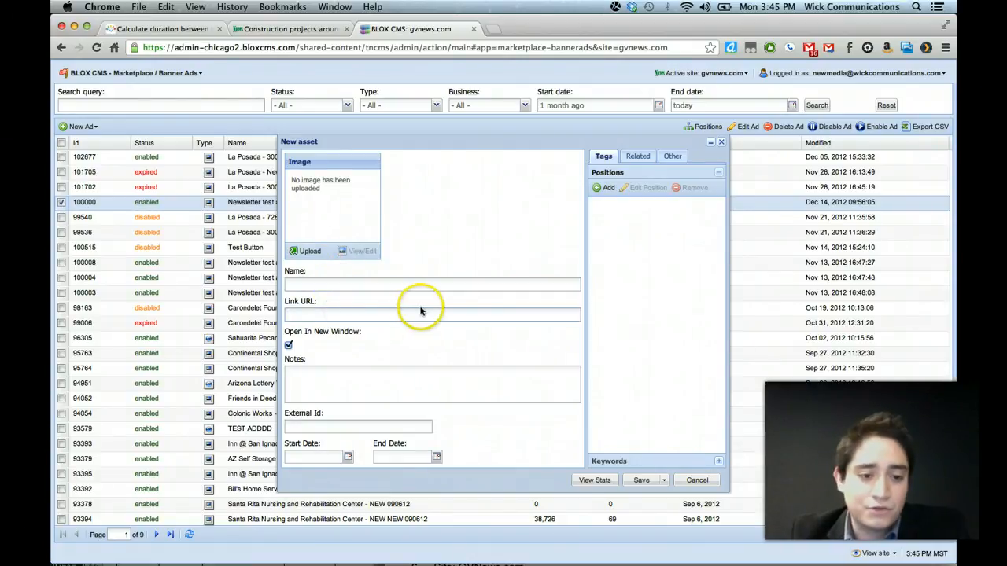
{"action": "left_click", "coordinate": [378, 368]}
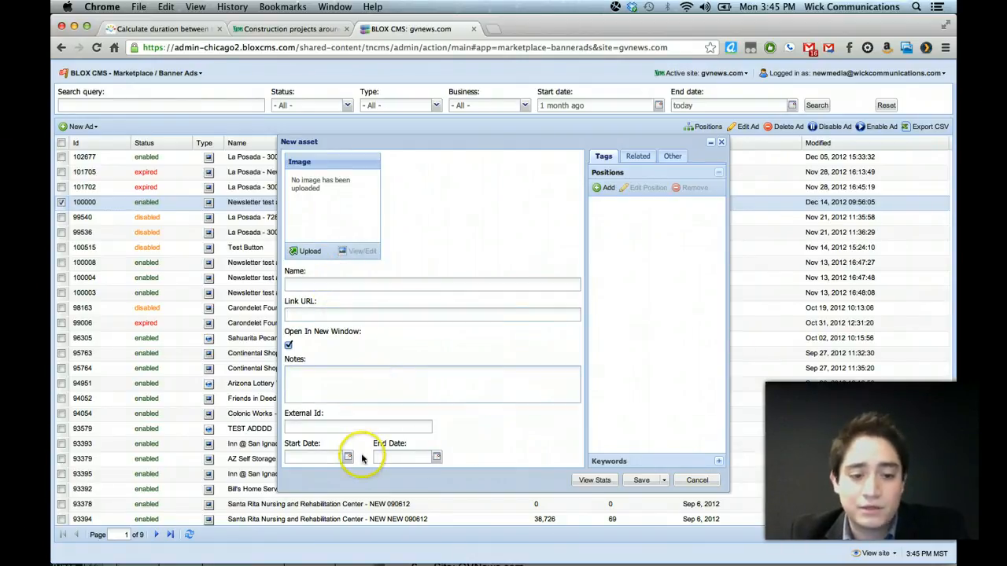
{"action": "left_click", "coordinate": [697, 480]}
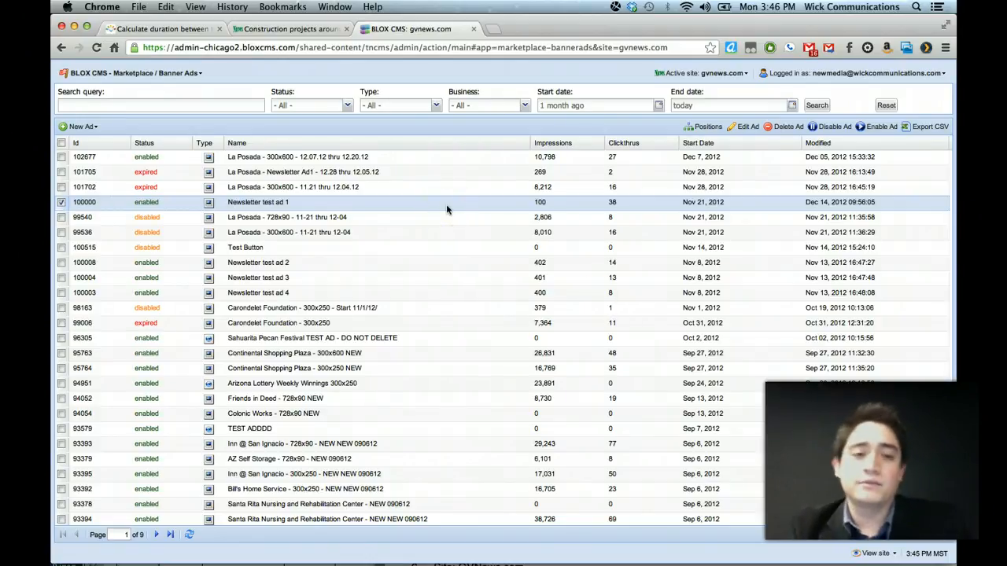
Step: Reopen Marketplace Banner Ads to restore the ad list's default order
{"action": "left_click", "coordinate": [83, 127]}
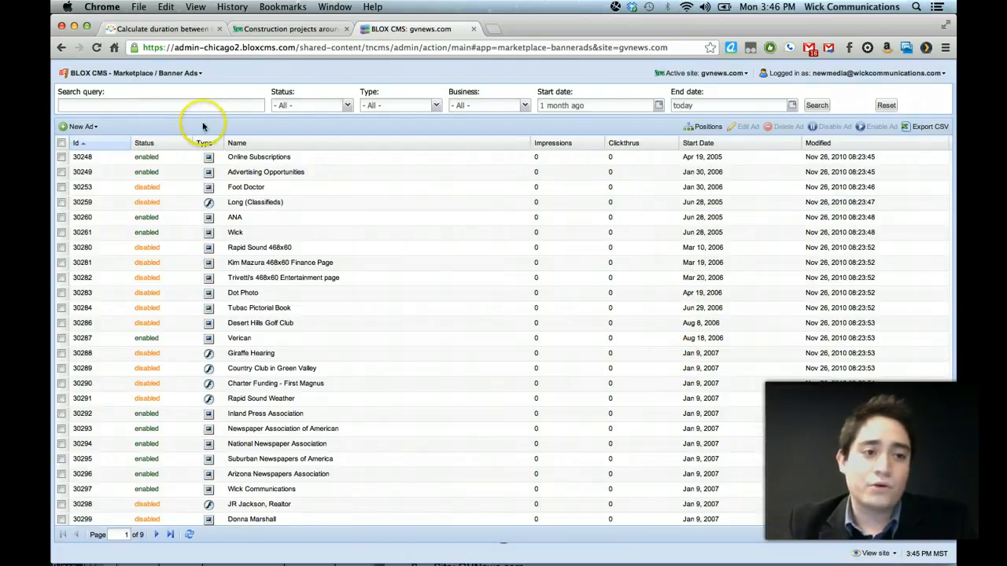
{"action": "left_click", "coordinate": [150, 73]}
{"action": "mouse_move", "coordinate": [108, 141]}
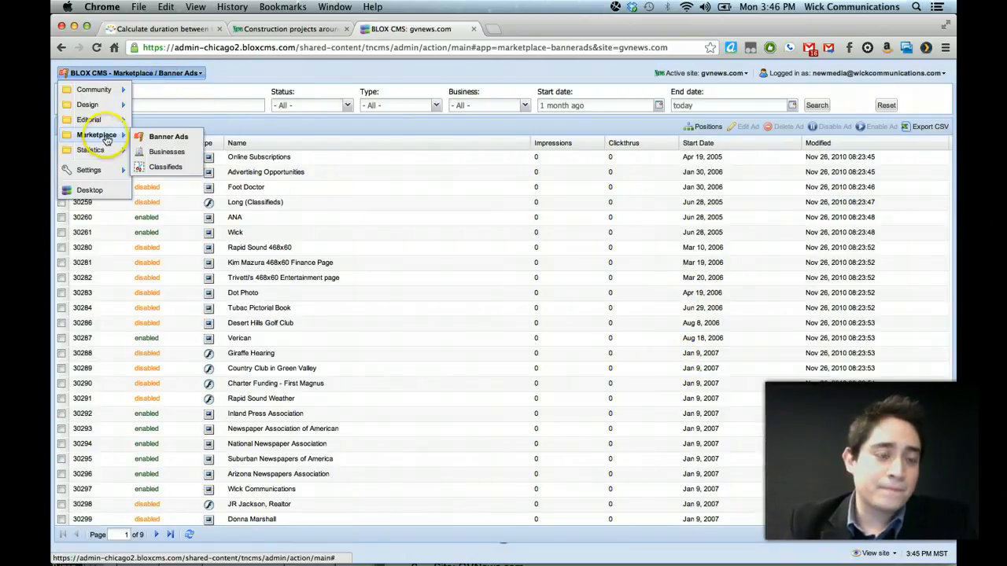
{"action": "left_click", "coordinate": [189, 140]}
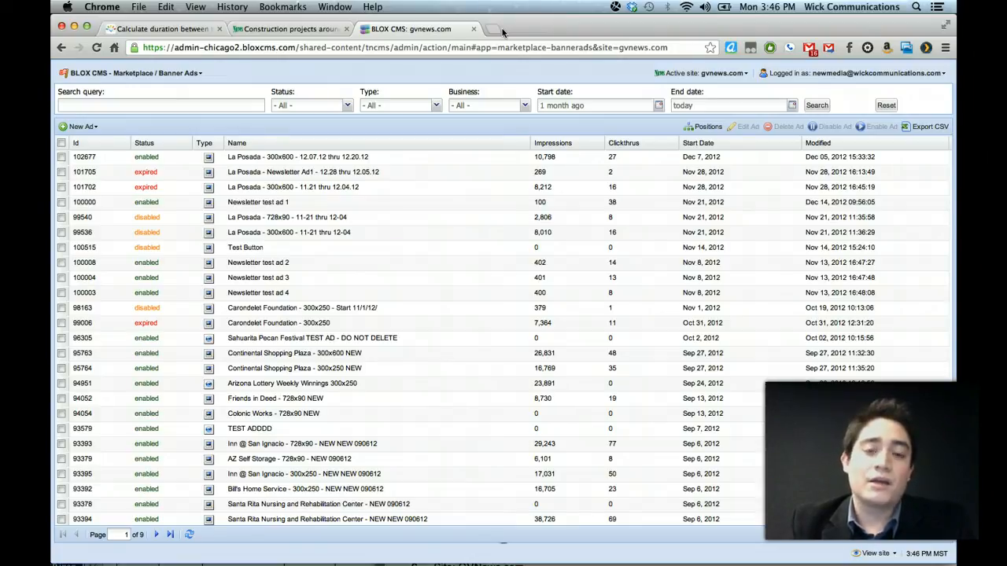
Step: Open the TownNews.com Documentation Project site at docs.townnews.com in a new browser tab and highlight its address
{"action": "left_click", "coordinate": [493, 29]}
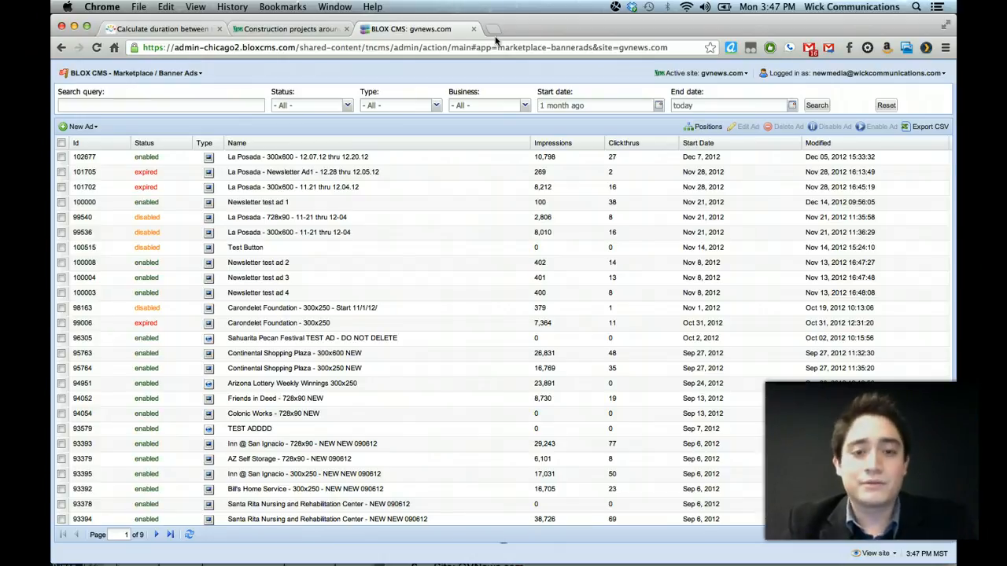
{"action": "left_click", "coordinate": [493, 31]}
{"action": "type", "text": "docs."}
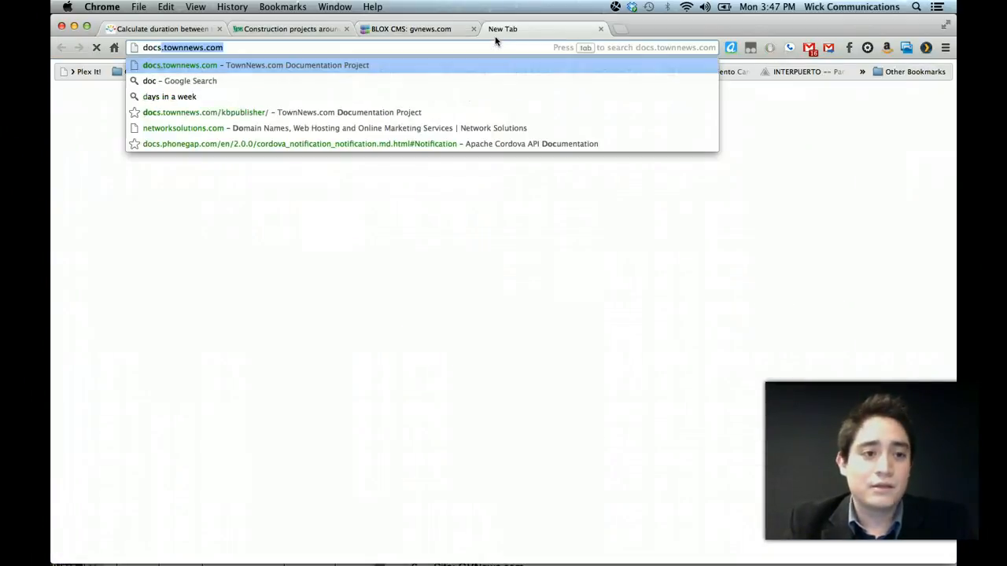
{"action": "type", "text": "townnews.com"}
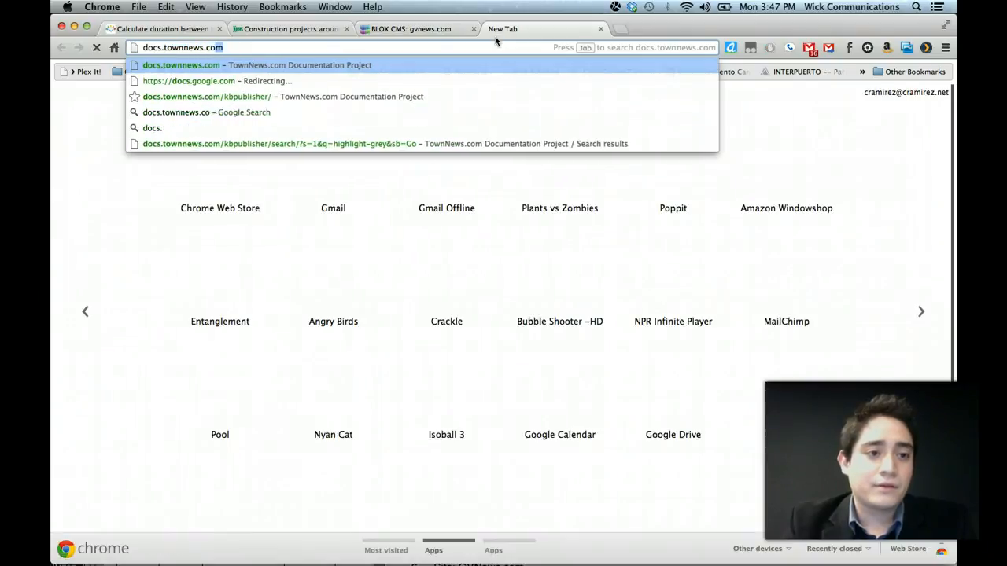
{"action": "key", "text": "Return"}
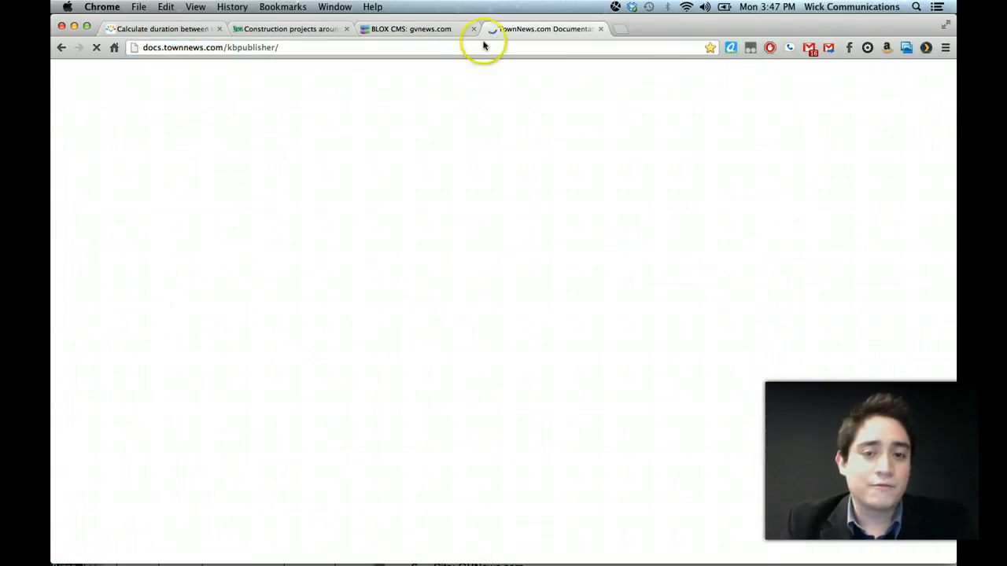
{"action": "left_click_drag", "start_coordinate": [143, 47], "coordinate": [222, 48]}
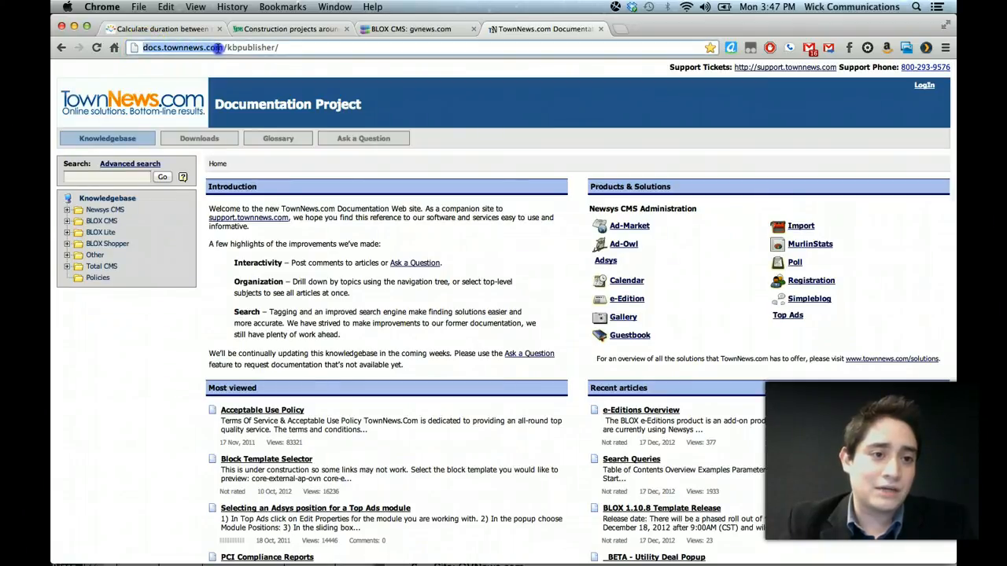
Step: Search the documentation knowledgebase for "clicktag"
{"action": "left_click", "coordinate": [144, 173]}
{"action": "left_click_drag", "start_coordinate": [66, 164], "coordinate": [109, 167]}
{"action": "left_click", "coordinate": [100, 175]}
{"action": "type", "text": "clic"}
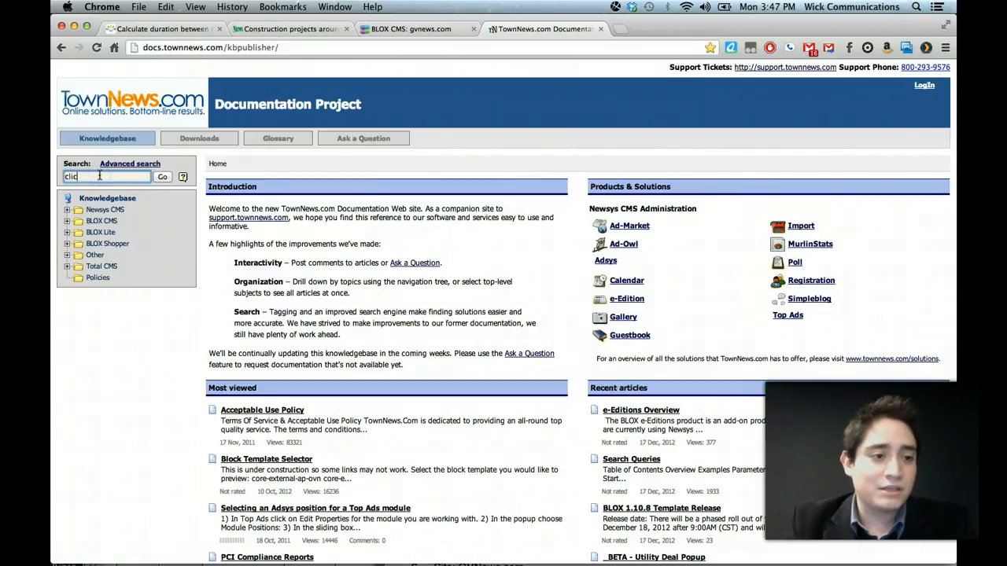
{"action": "type", "text": "ktag"}
{"action": "left_click", "coordinate": [158, 178]}
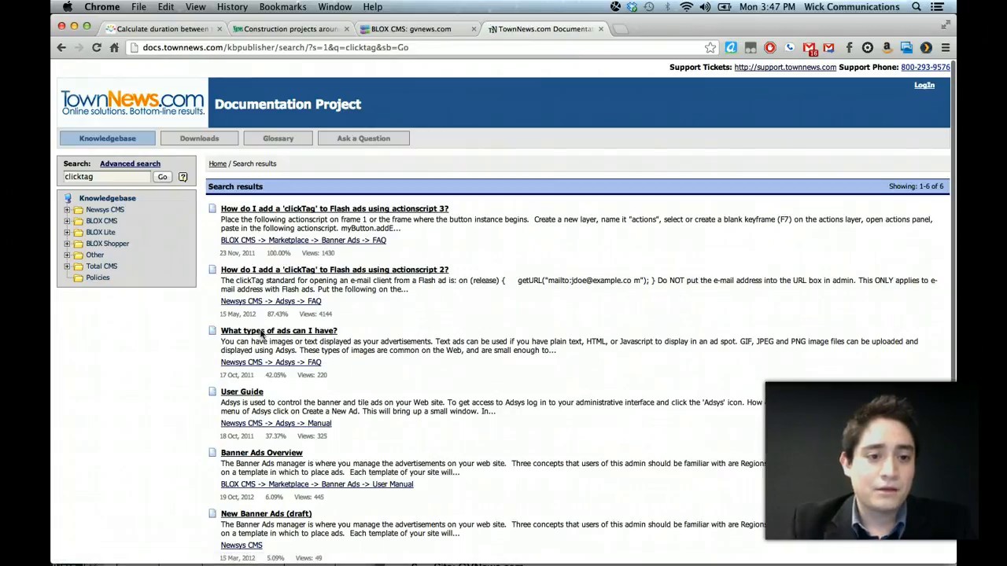
Step: Compare the actionscript 3 and actionscript 2 clickTag results, and open the article for actionscript 2 Flash ads
{"action": "scroll", "coordinate": [483, 281], "scroll_direction": "down", "scroll_amount": 2}
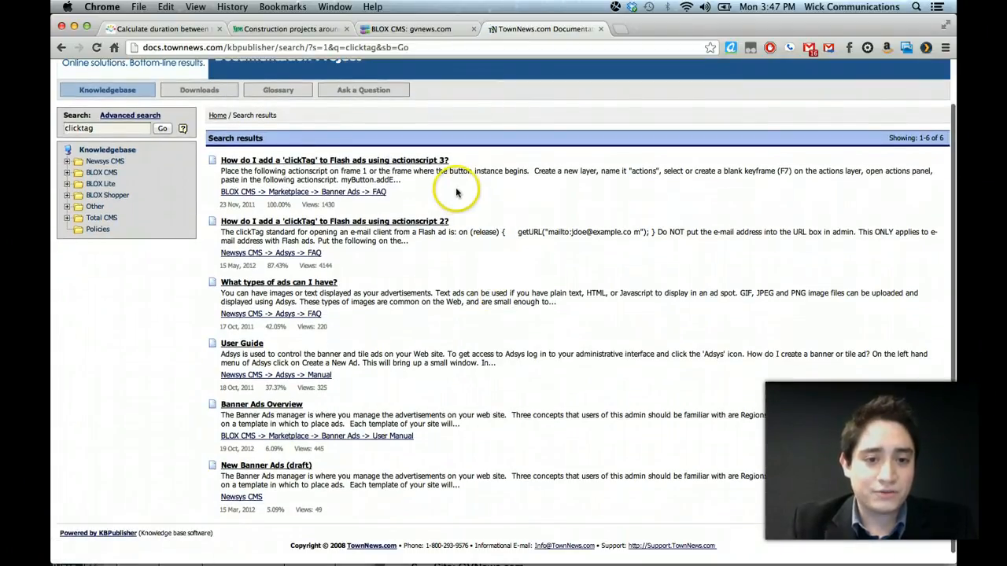
{"action": "left_click_drag", "start_coordinate": [452, 162], "coordinate": [391, 161]}
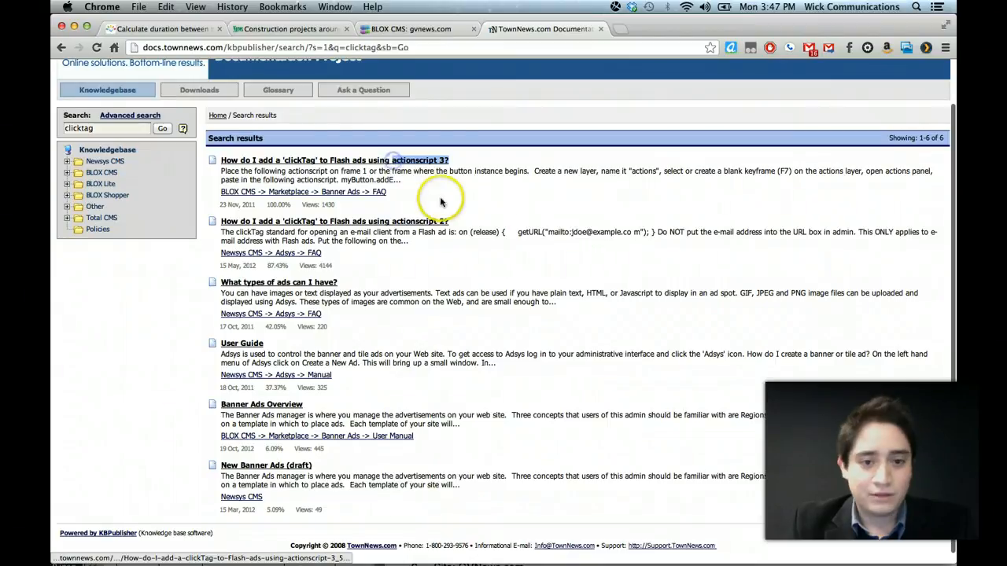
{"action": "left_click_drag", "start_coordinate": [460, 221], "coordinate": [392, 222]}
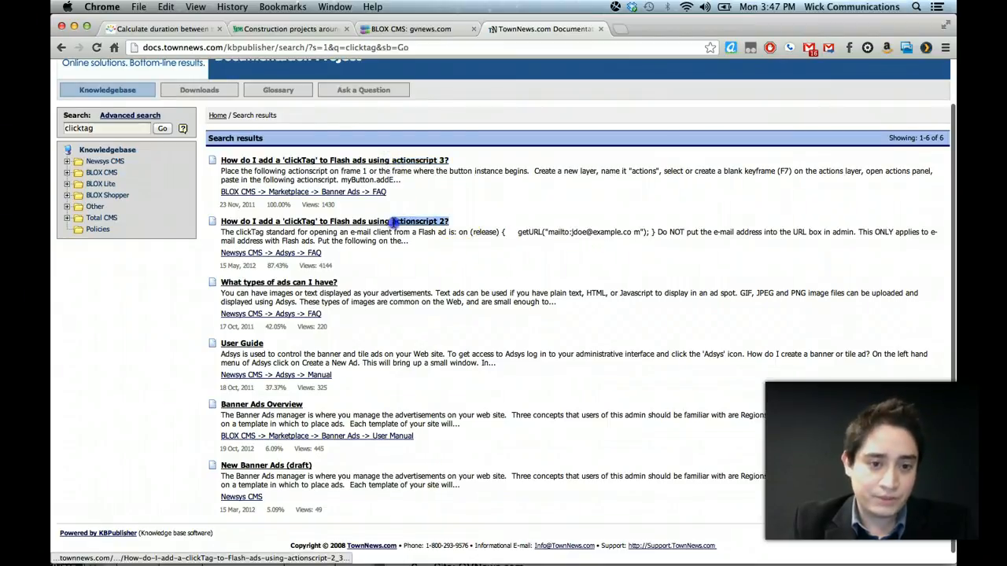
{"action": "left_click", "coordinate": [343, 224]}
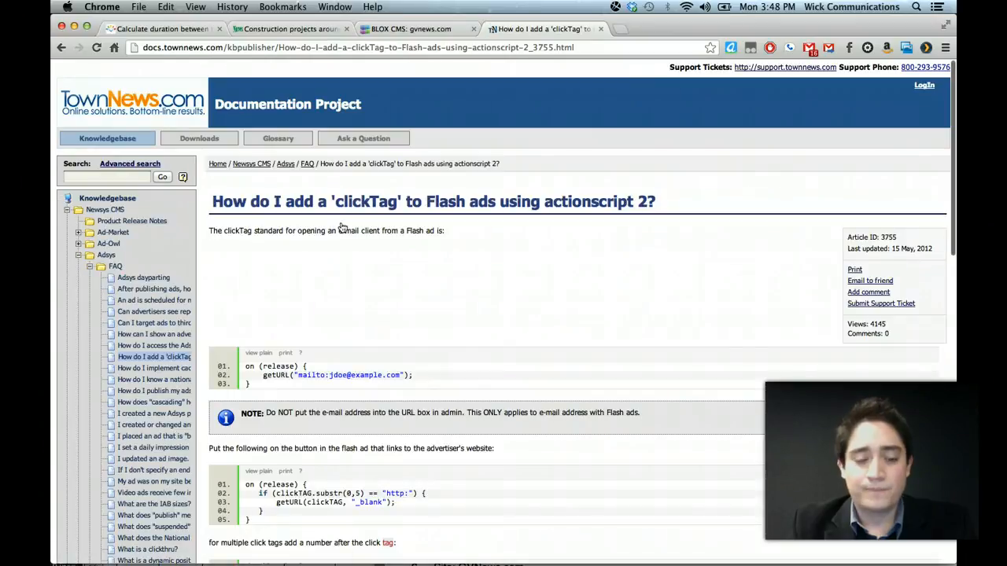
Step: Examine the article's page address and its clickTag code sample for opening an e-mail client from a Flash ad
{"action": "scroll", "coordinate": [342, 229], "scroll_direction": "down", "scroll_amount": 3}
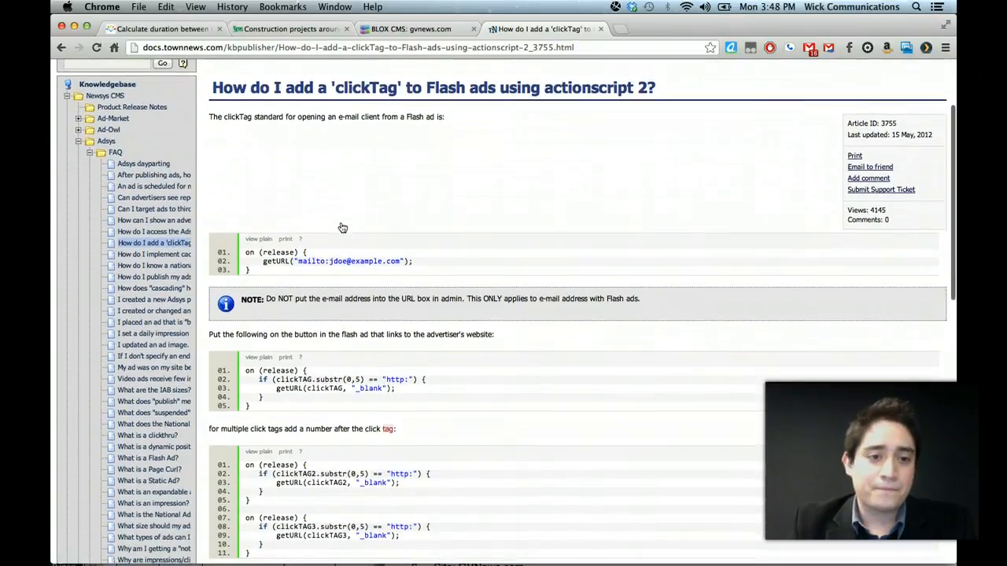
{"action": "scroll", "coordinate": [342, 228], "scroll_direction": "down", "scroll_amount": 1}
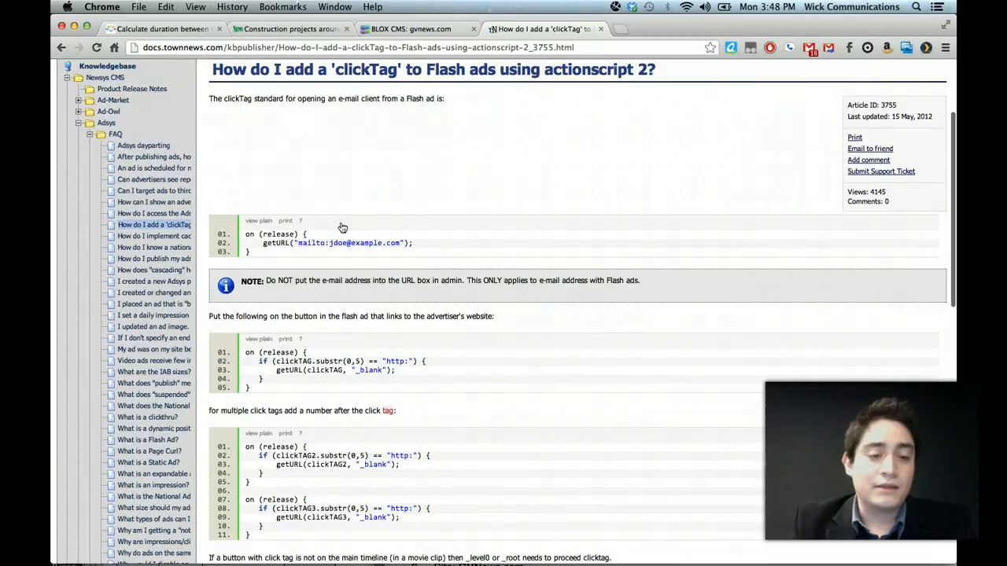
{"action": "left_click", "coordinate": [407, 49]}
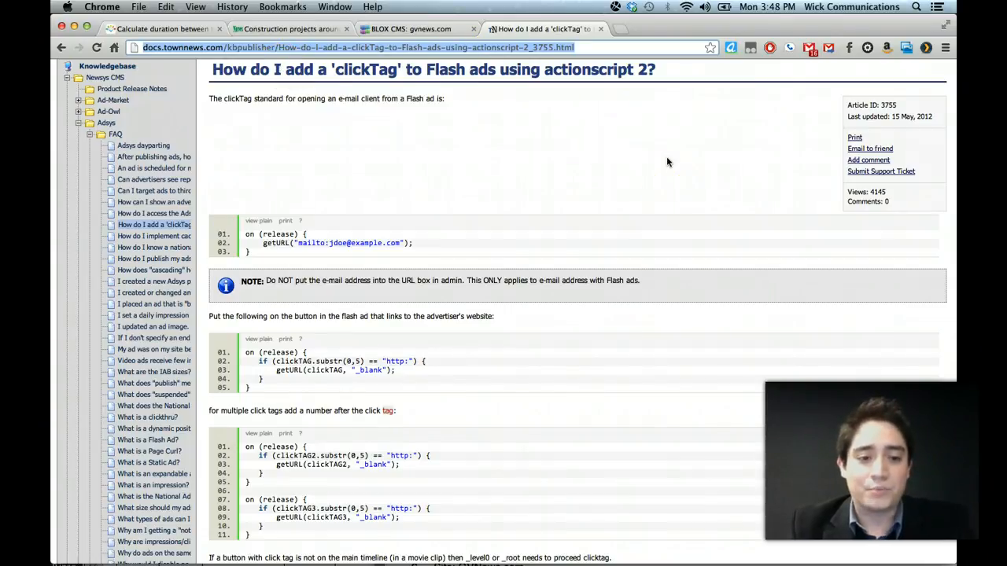
{"action": "scroll", "coordinate": [234, 323], "scroll_direction": "down", "scroll_amount": 4}
{"action": "scroll", "coordinate": [234, 323], "scroll_direction": "up", "scroll_amount": 4}
{"action": "scroll", "coordinate": [234, 327], "scroll_direction": "down", "scroll_amount": 2}
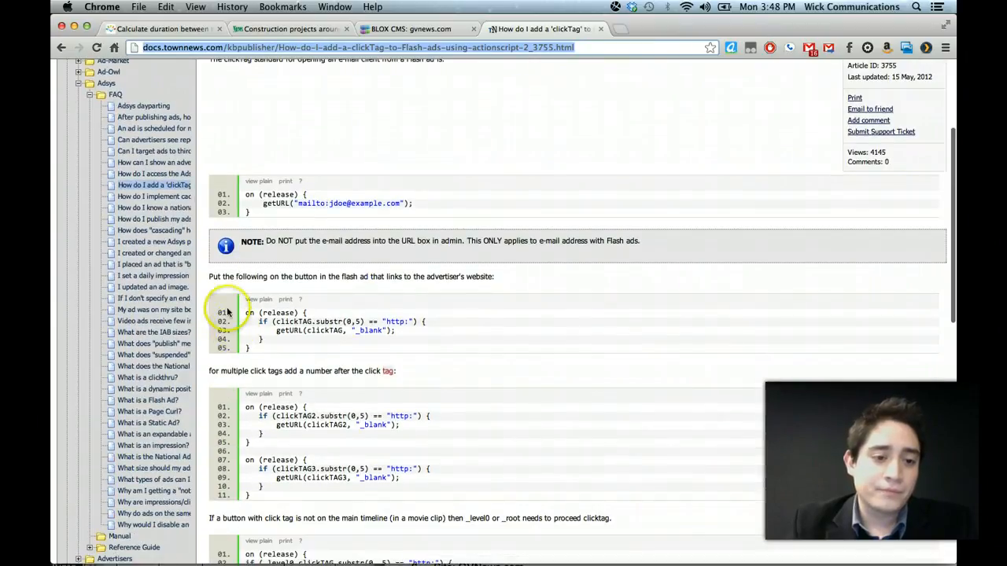
{"action": "scroll", "coordinate": [260, 192], "scroll_direction": "up", "scroll_amount": 1}
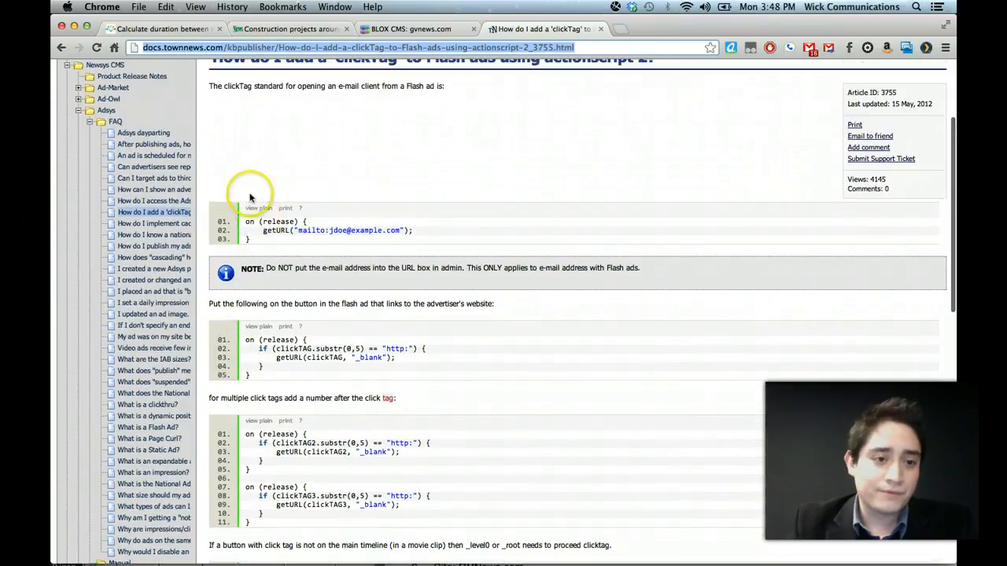
{"action": "left_click_drag", "start_coordinate": [240, 206], "coordinate": [300, 256]}
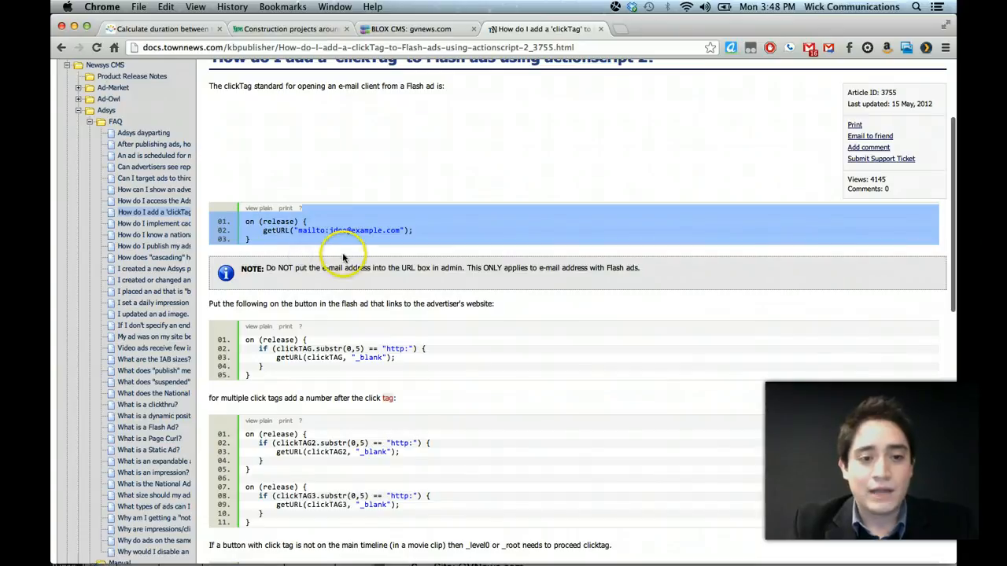
{"action": "scroll", "coordinate": [349, 238], "scroll_direction": "down", "scroll_amount": 3}
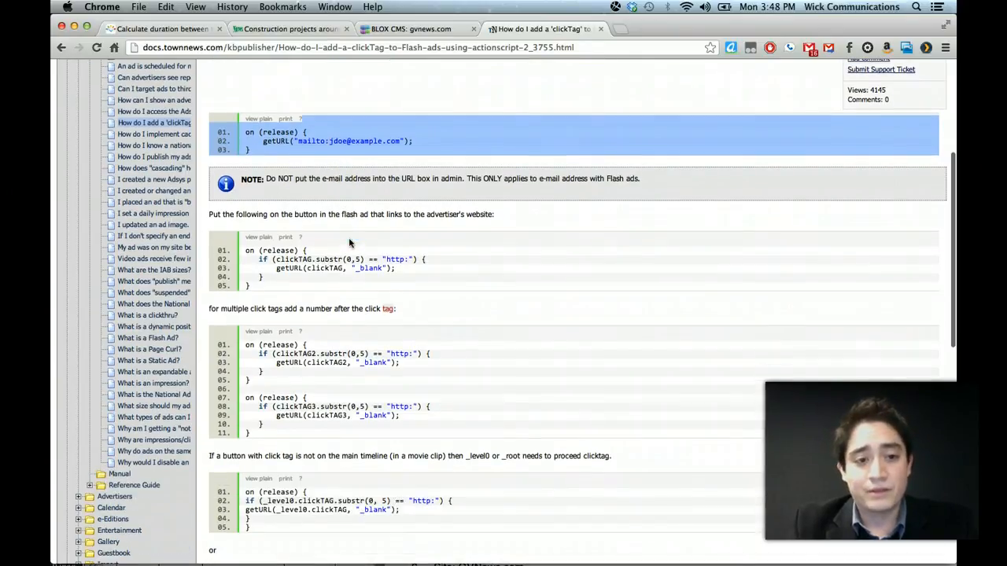
Step: Examine the code samples for linking a Flash button to the advertiser's website and for using multiple click tags
{"action": "left_click_drag", "start_coordinate": [244, 252], "coordinate": [388, 281]}
{"action": "left_click", "coordinate": [274, 290]}
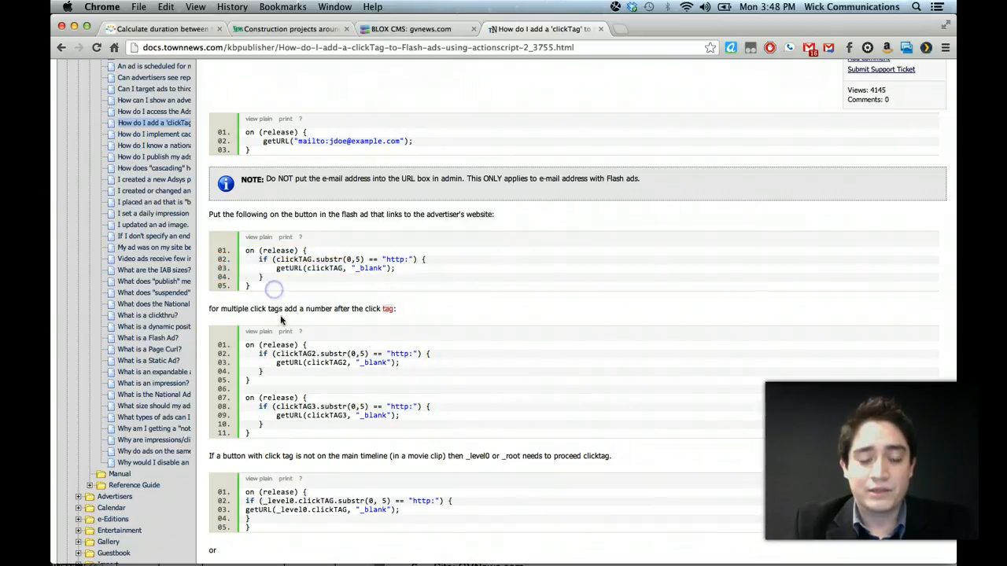
{"action": "left_click_drag", "start_coordinate": [237, 342], "coordinate": [285, 380]}
{"action": "left_click_drag", "start_coordinate": [364, 430], "coordinate": [365, 432]}
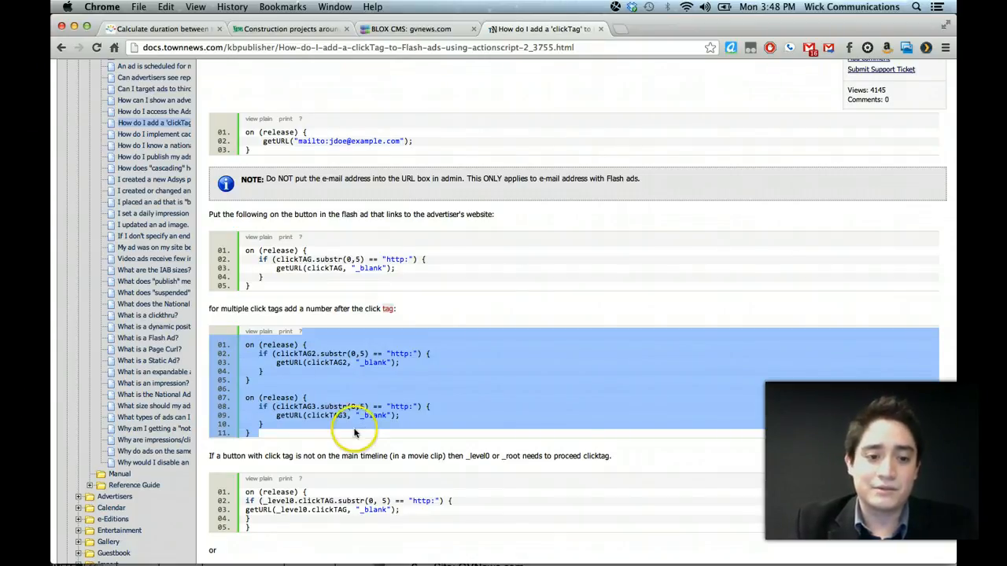
{"action": "scroll", "coordinate": [307, 425], "scroll_direction": "down", "scroll_amount": 1}
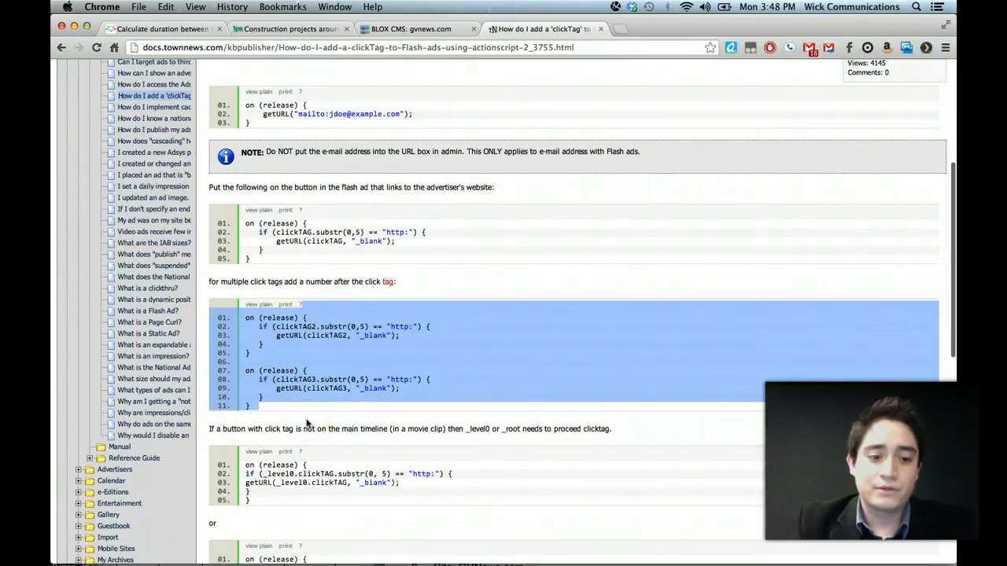
{"action": "scroll", "coordinate": [307, 423], "scroll_direction": "up", "scroll_amount": 3}
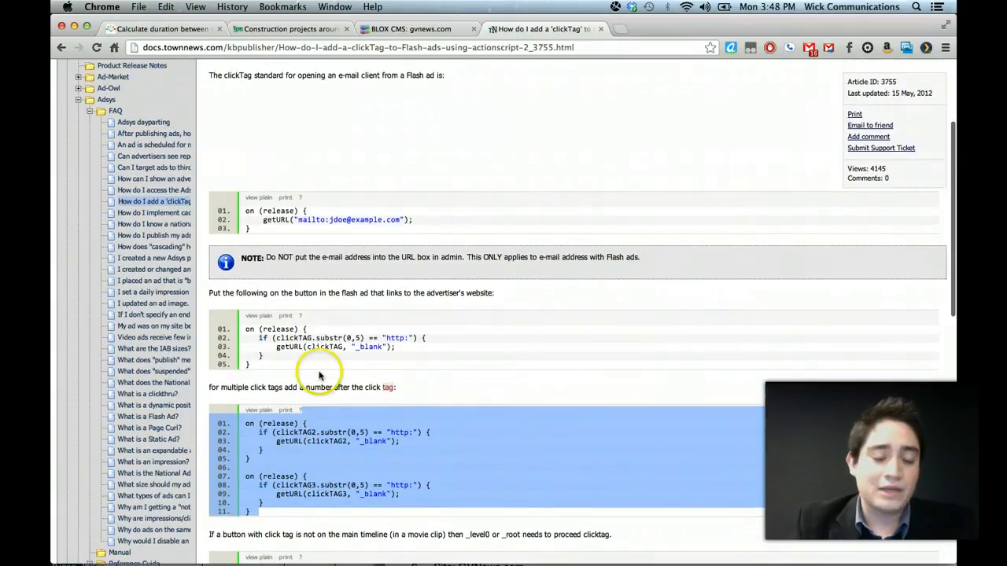
{"action": "left_click_drag", "start_coordinate": [264, 365], "coordinate": [244, 330]}
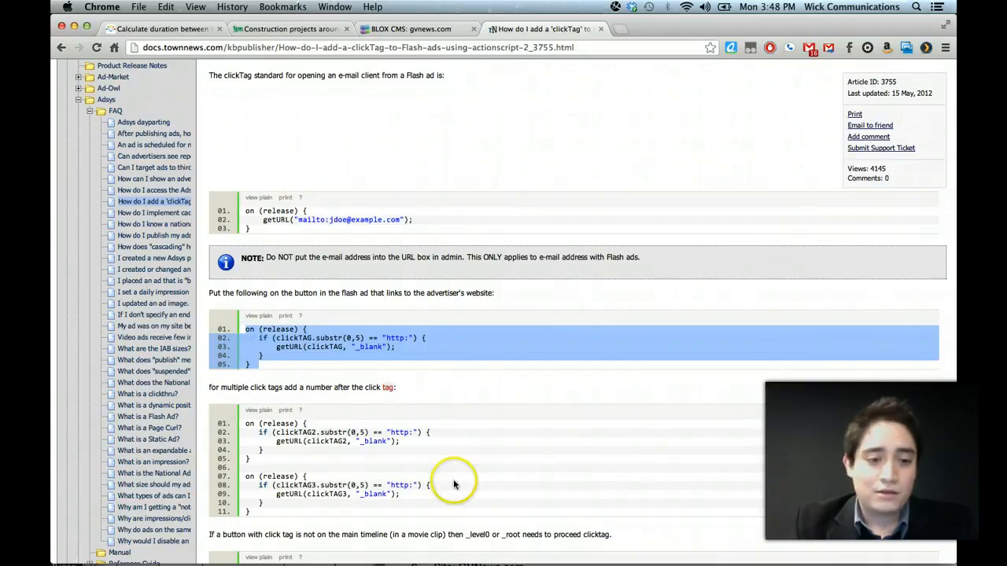
{"action": "mouse_move", "coordinate": [397, 561]}
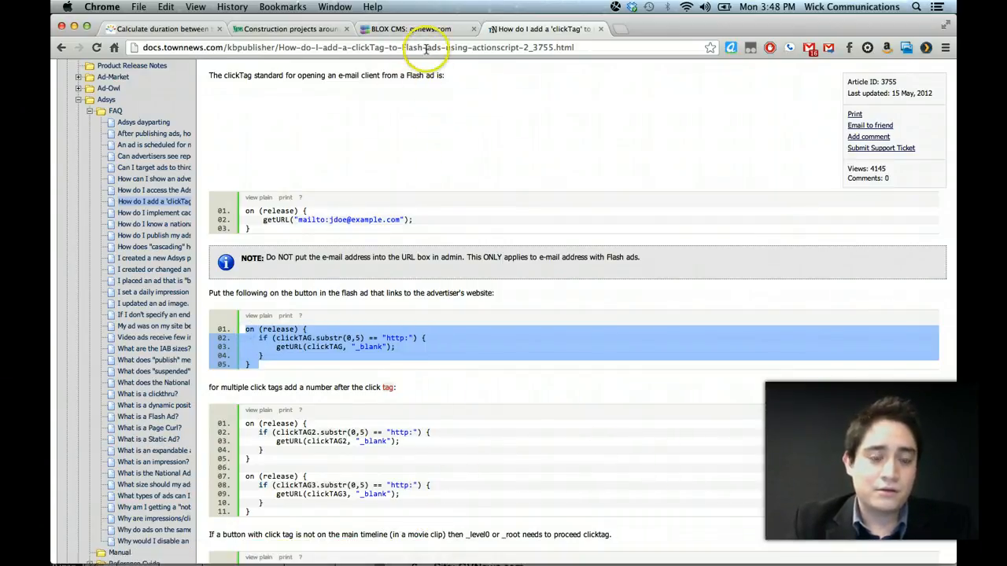
{"action": "scroll", "coordinate": [320, 362], "scroll_direction": "up", "scroll_amount": 1}
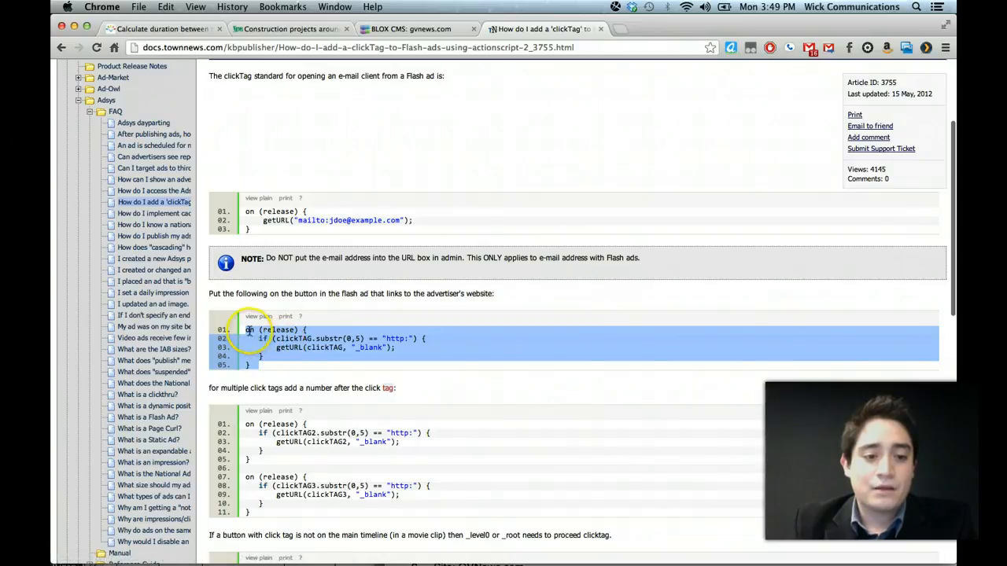
{"action": "left_click", "coordinate": [249, 329]}
{"action": "scroll", "coordinate": [309, 317], "scroll_direction": "up", "scroll_amount": 3}
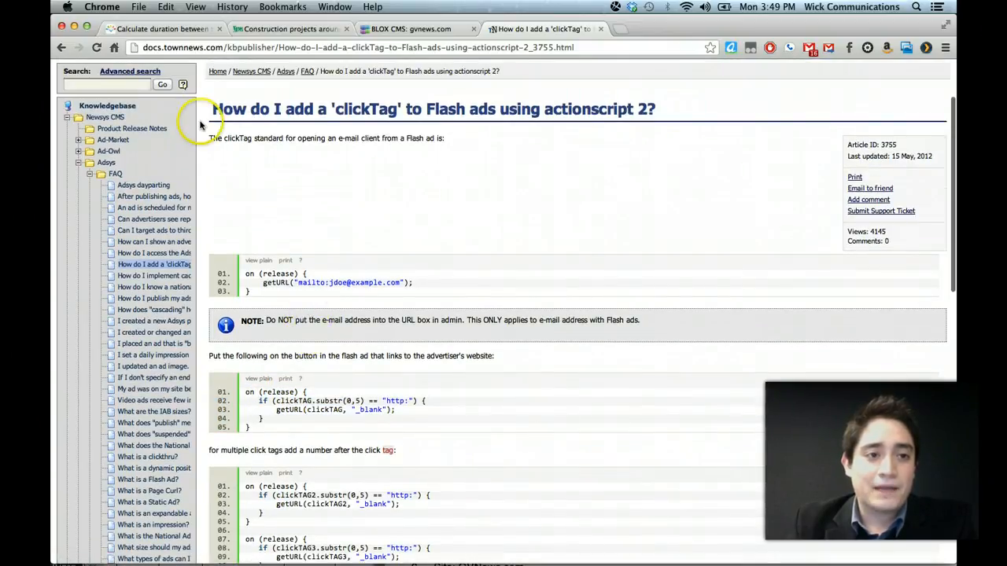
Step: Highlight the documentation site's address and the clickTag and actionscript 2 wording in the article title, and close the documentation tab
{"action": "left_click", "coordinate": [166, 47]}
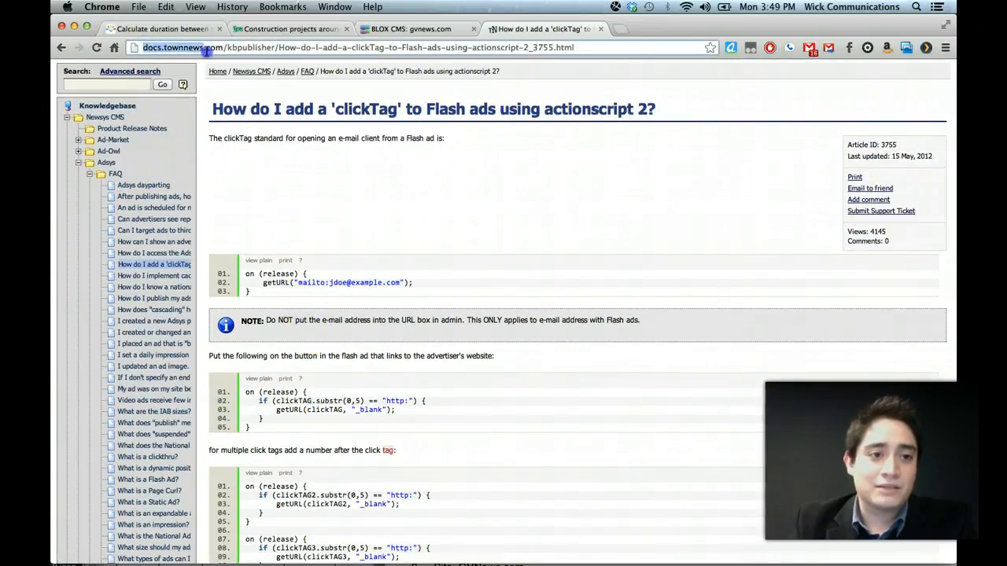
{"action": "left_click_drag", "start_coordinate": [221, 52], "coordinate": [218, 47]}
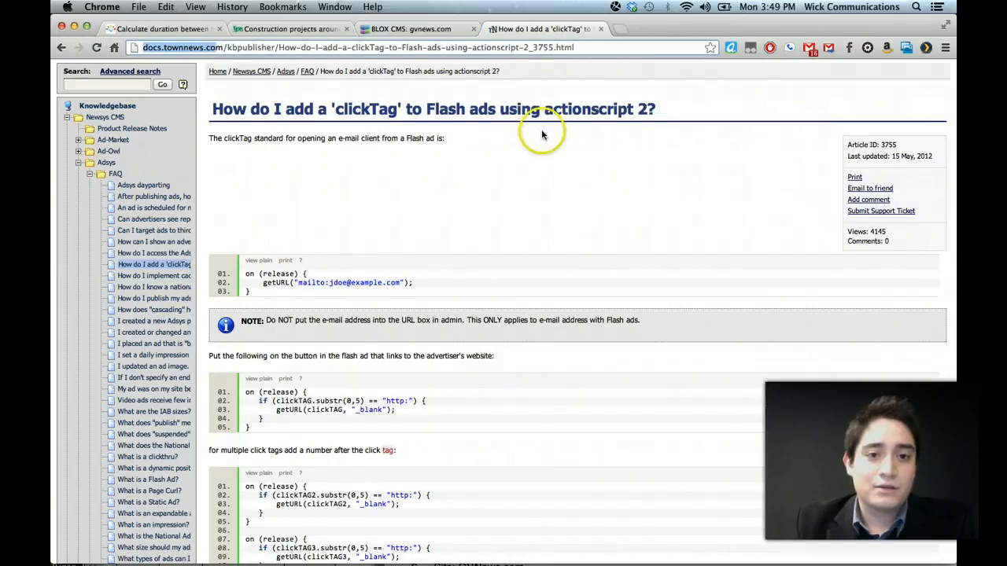
{"action": "left_click_drag", "start_coordinate": [342, 108], "coordinate": [388, 109]}
{"action": "left_click_drag", "start_coordinate": [430, 139], "coordinate": [435, 133]}
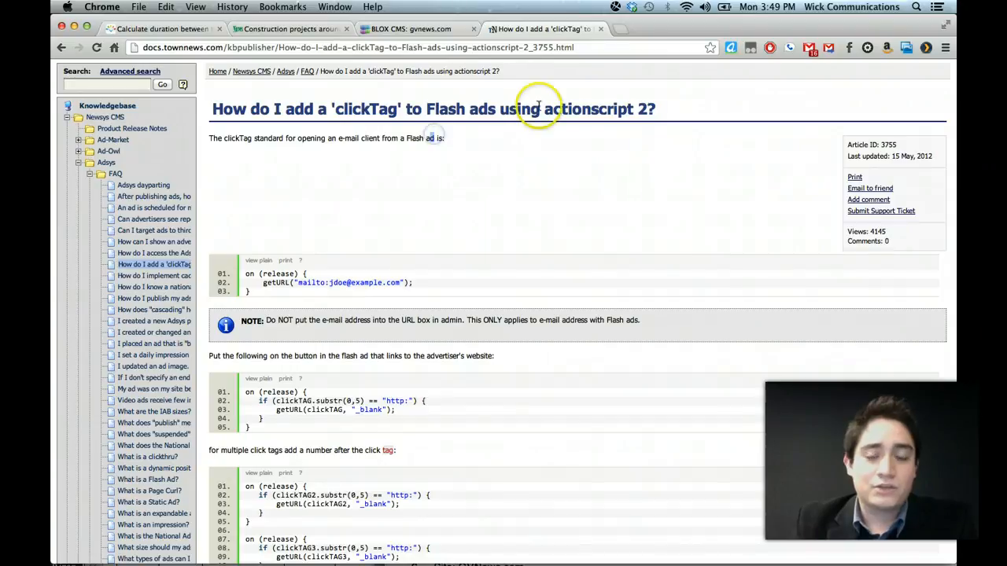
{"action": "left_click_drag", "start_coordinate": [545, 109], "coordinate": [663, 117]}
{"action": "left_click", "coordinate": [598, 207]}
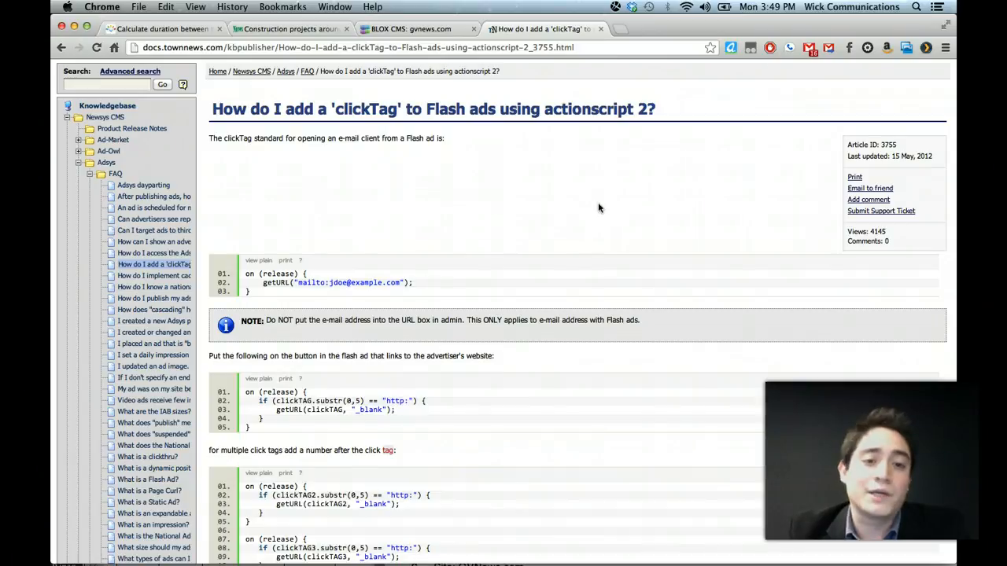
{"action": "scroll", "coordinate": [587, 207], "scroll_direction": "up", "scroll_amount": 3}
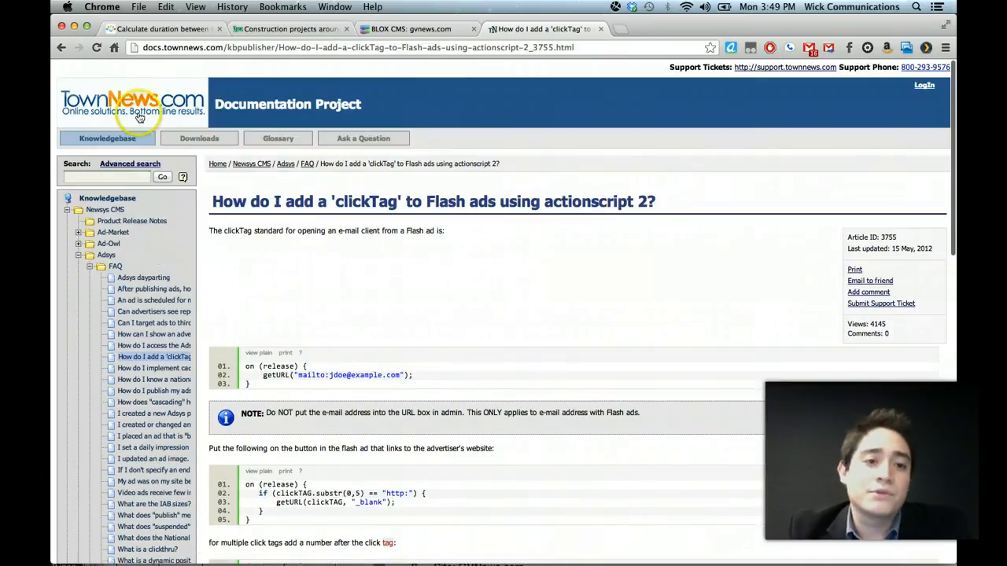
{"action": "key", "text": "super+w"}
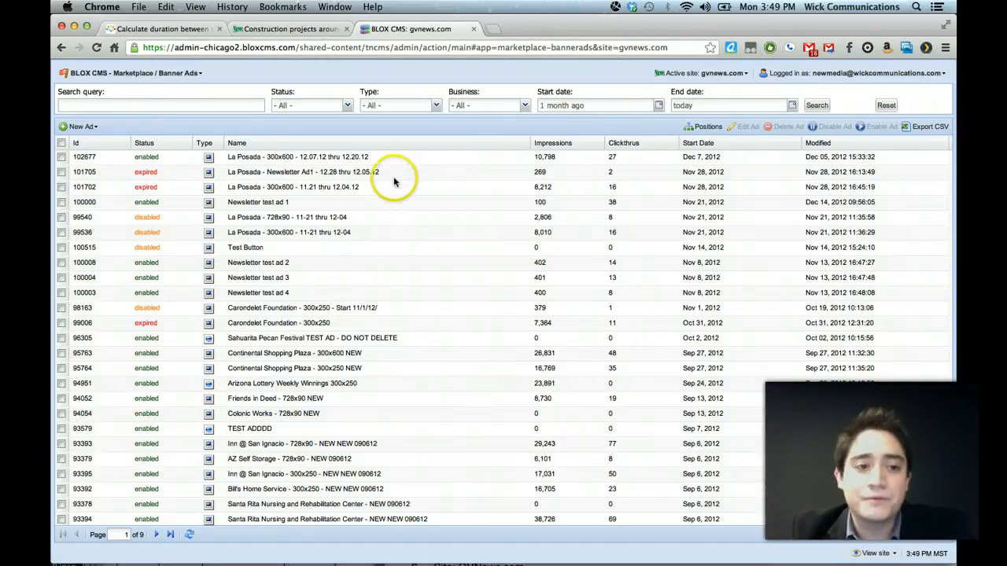
Step: Open the expired La Posada Newsletter Ad1 and highlight its start and end dates
{"action": "left_click", "coordinate": [368, 173]}
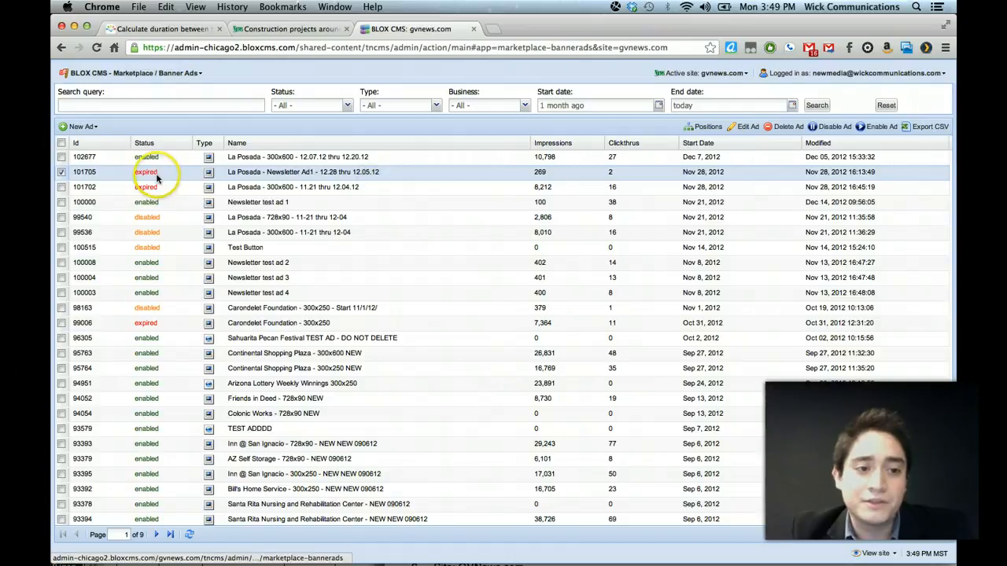
{"action": "double_click", "coordinate": [235, 174]}
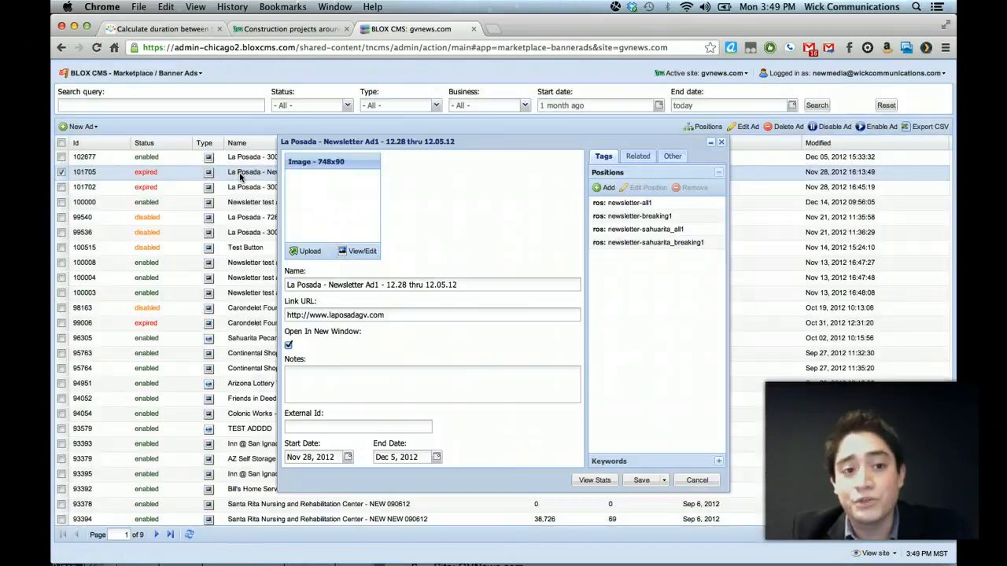
{"action": "double_click", "coordinate": [303, 458]}
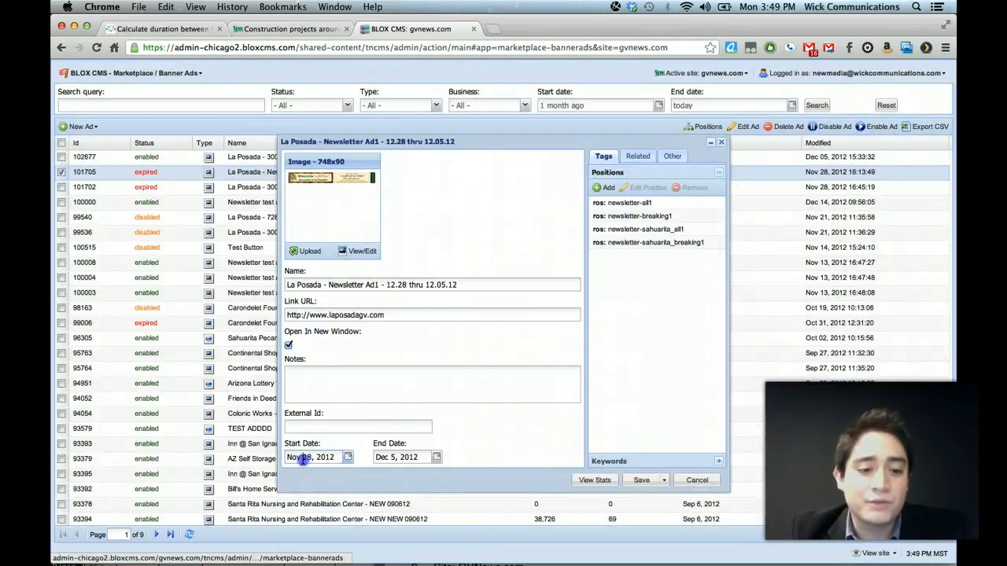
{"action": "left_click", "coordinate": [307, 456]}
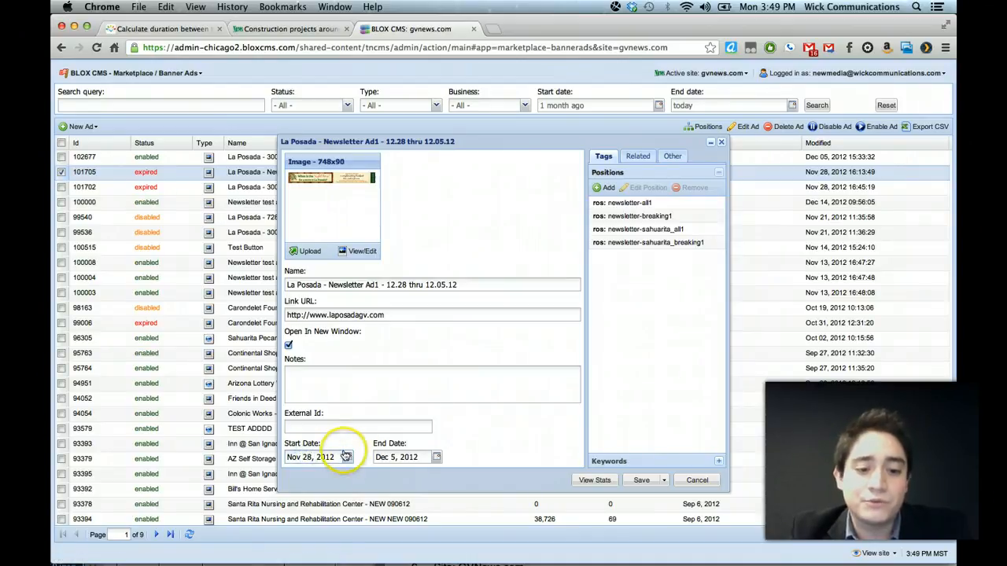
{"action": "left_click_drag", "start_coordinate": [390, 457], "coordinate": [426, 457]}
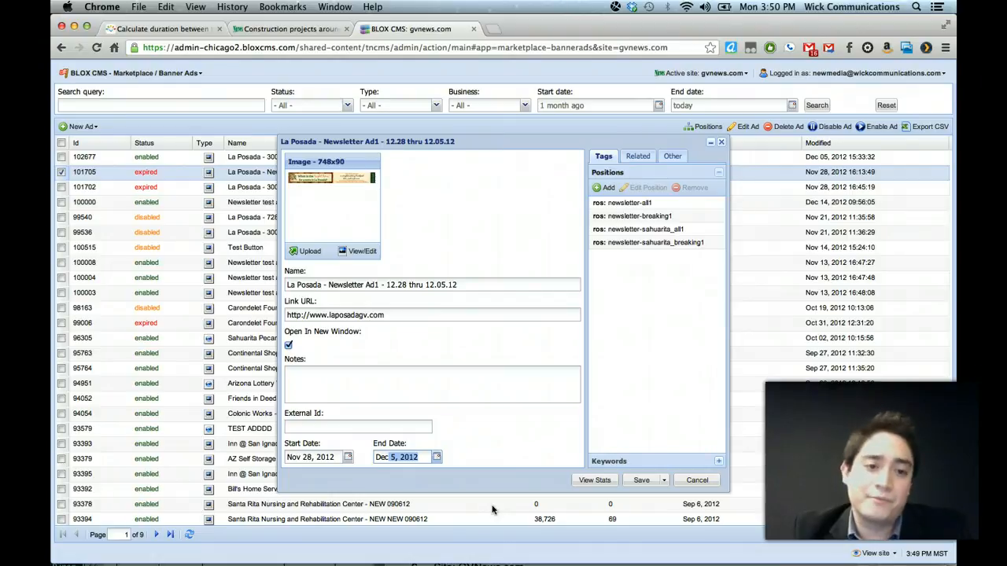
Step: Open the end date calendar of the La Posada newsletter ad, and save and close the ad
{"action": "left_click", "coordinate": [437, 457]}
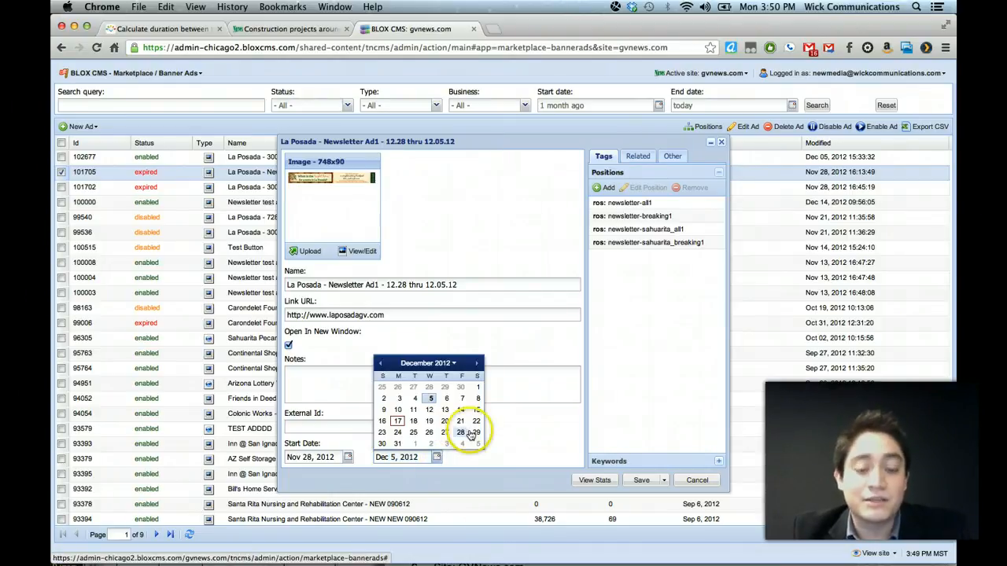
{"action": "left_click", "coordinate": [498, 456]}
{"action": "left_click", "coordinate": [663, 480]}
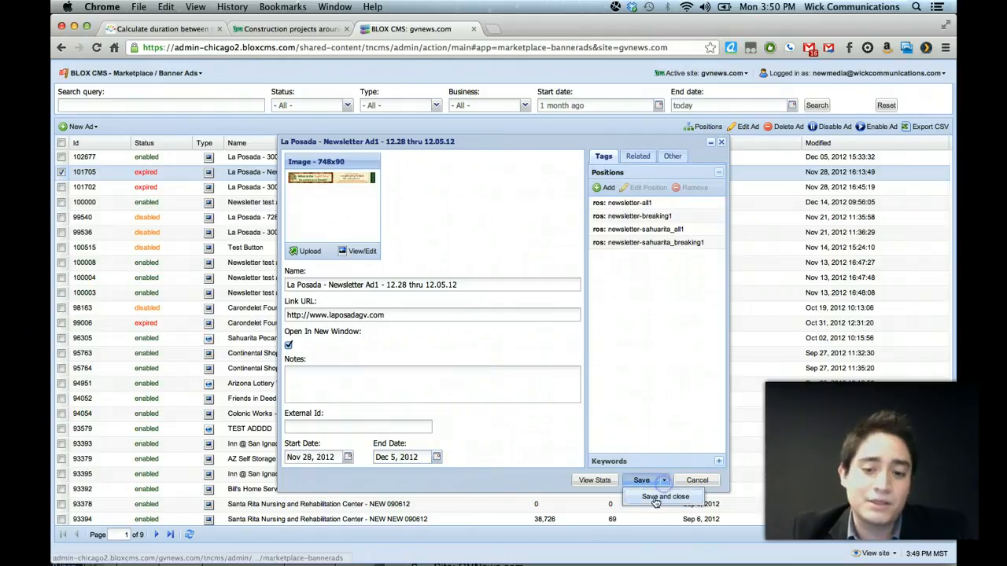
{"action": "left_click", "coordinate": [659, 498]}
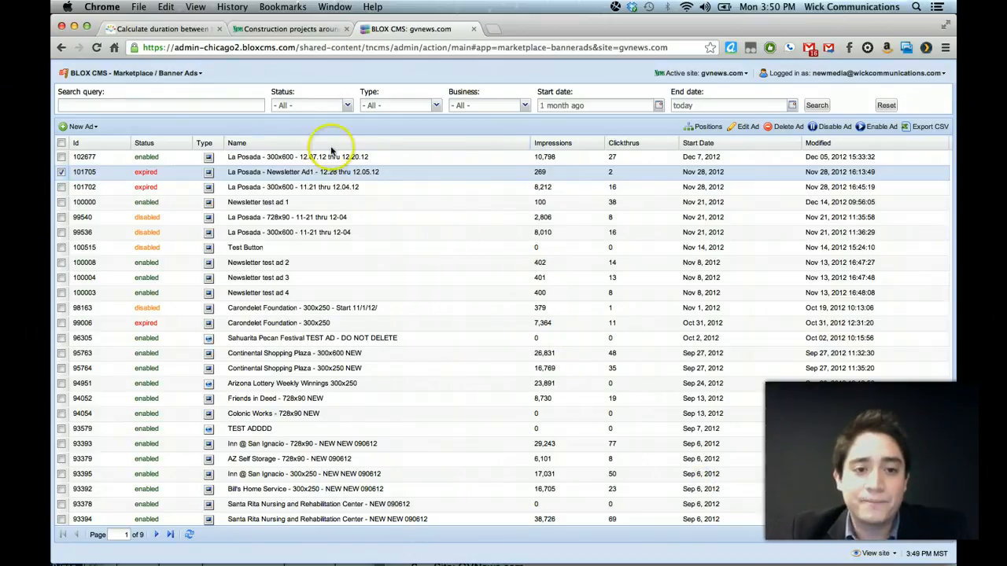
Step: Examine the search query field and the status filter options for the ad list
{"action": "left_click", "coordinate": [260, 104]}
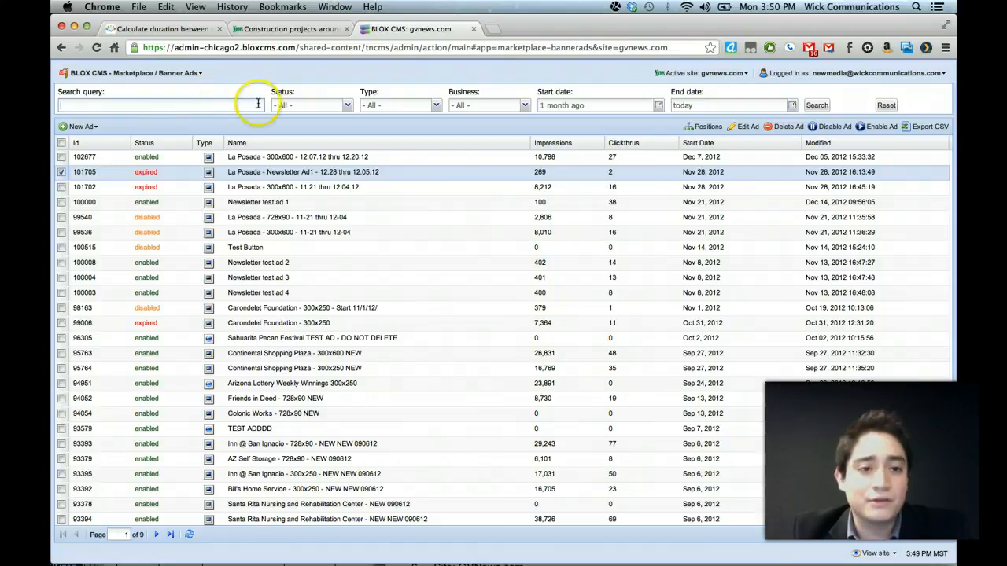
{"action": "left_click", "coordinate": [337, 108]}
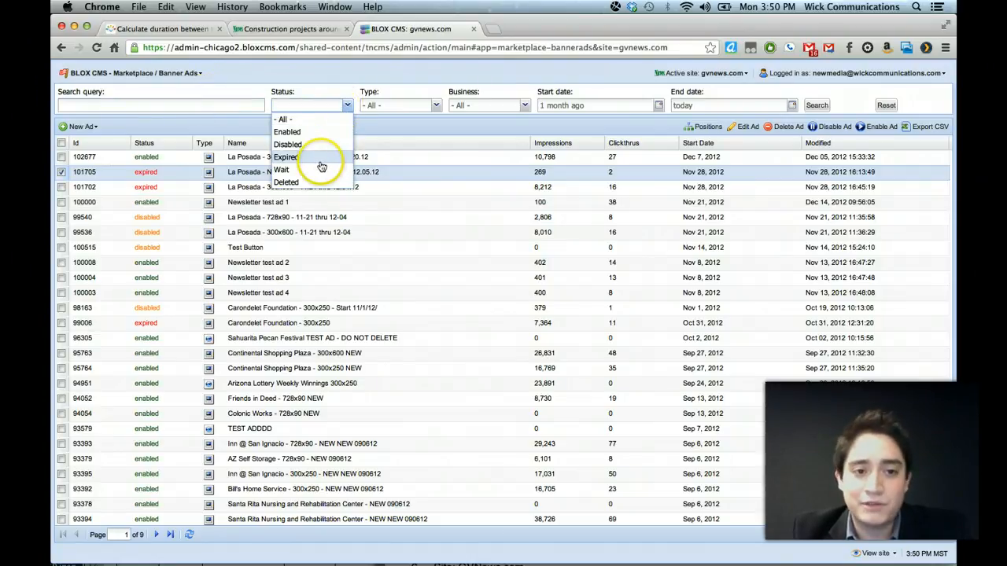
{"action": "left_click", "coordinate": [315, 117]}
{"action": "left_click", "coordinate": [346, 105]}
{"action": "left_click", "coordinate": [346, 105]}
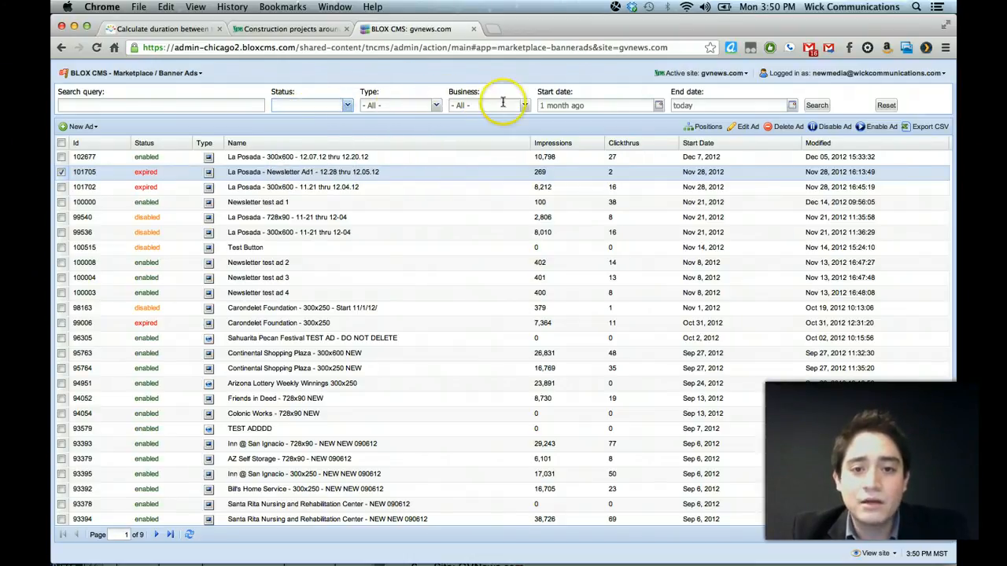
Step: Examine the start and end date filters of the ad list, including the start date calendar
{"action": "left_click", "coordinate": [657, 107]}
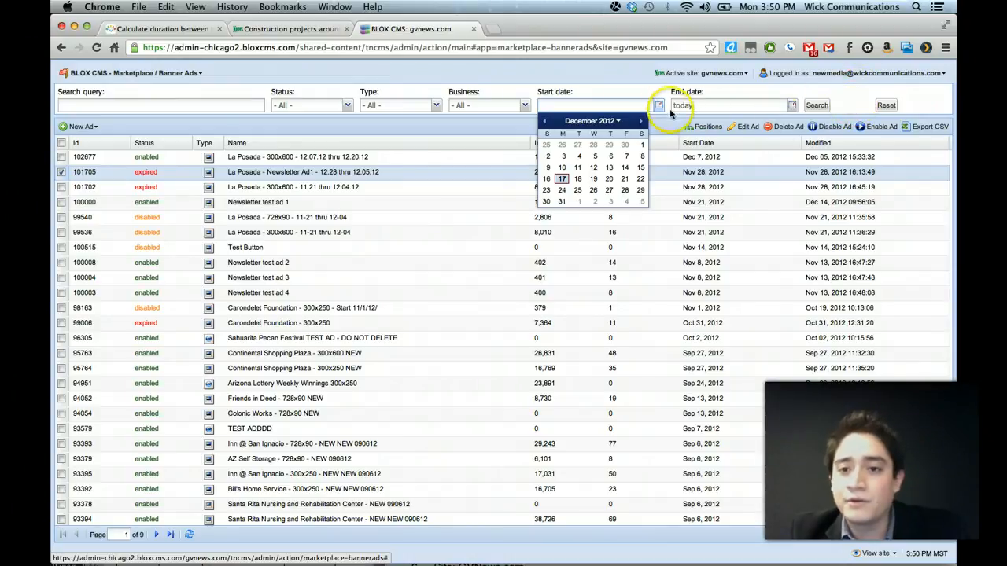
{"action": "left_click", "coordinate": [782, 99]}
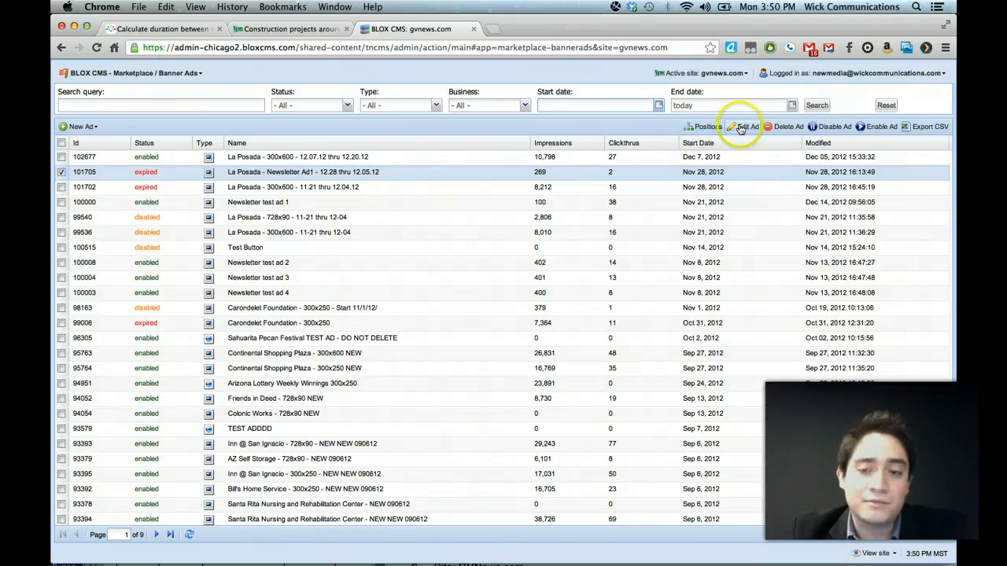
{"action": "left_click", "coordinate": [659, 112]}
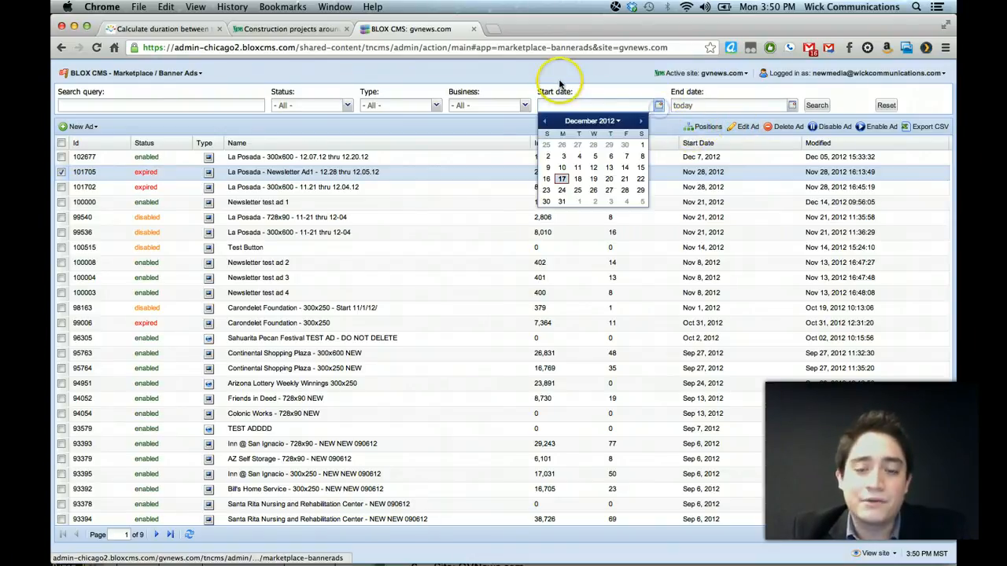
{"action": "left_click", "coordinate": [586, 90]}
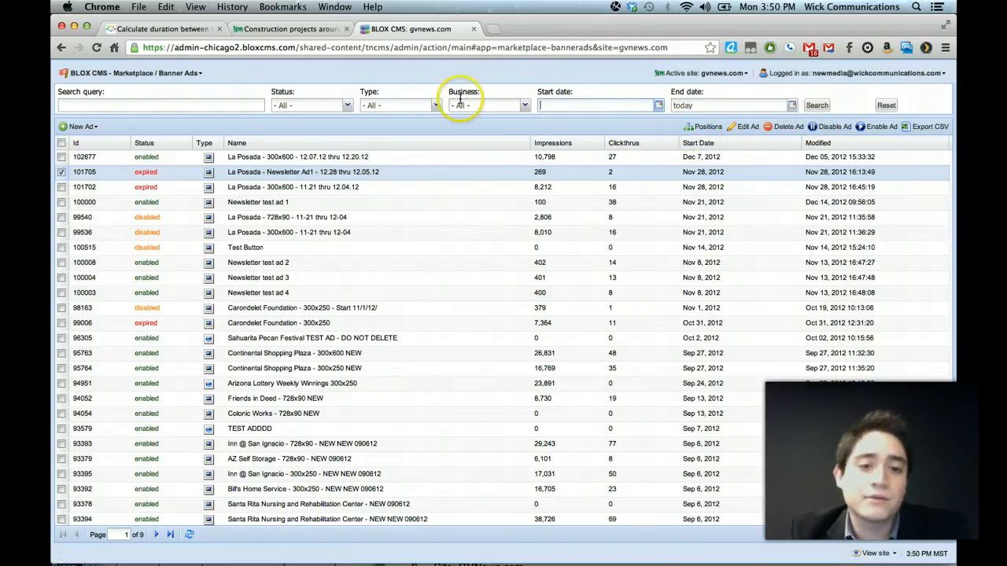
Step: Select the La Posada 300x600 ad for 12.07.12 thru 12.20.12 and examine the impressions column
{"action": "left_click", "coordinate": [394, 160]}
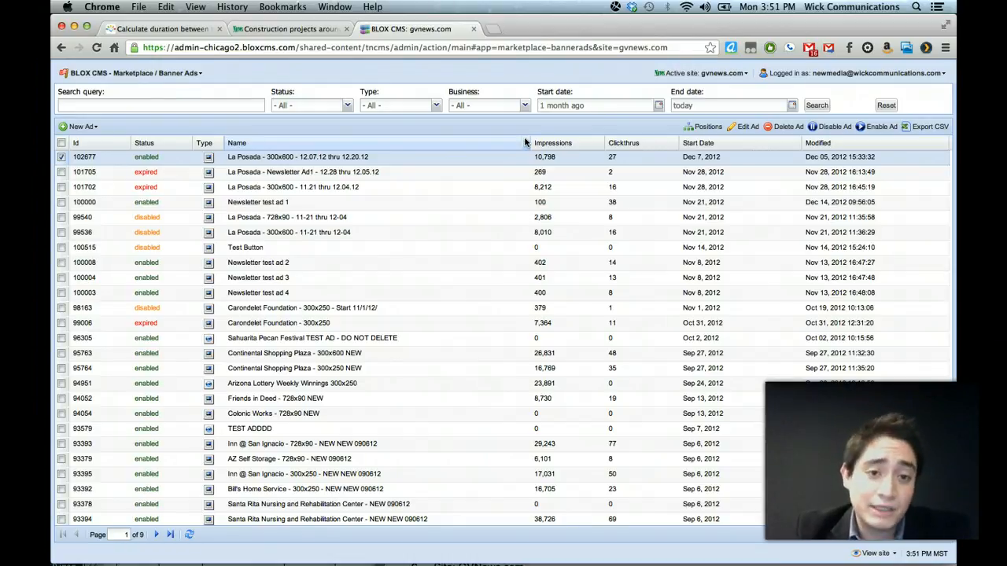
{"action": "left_click", "coordinate": [551, 147]}
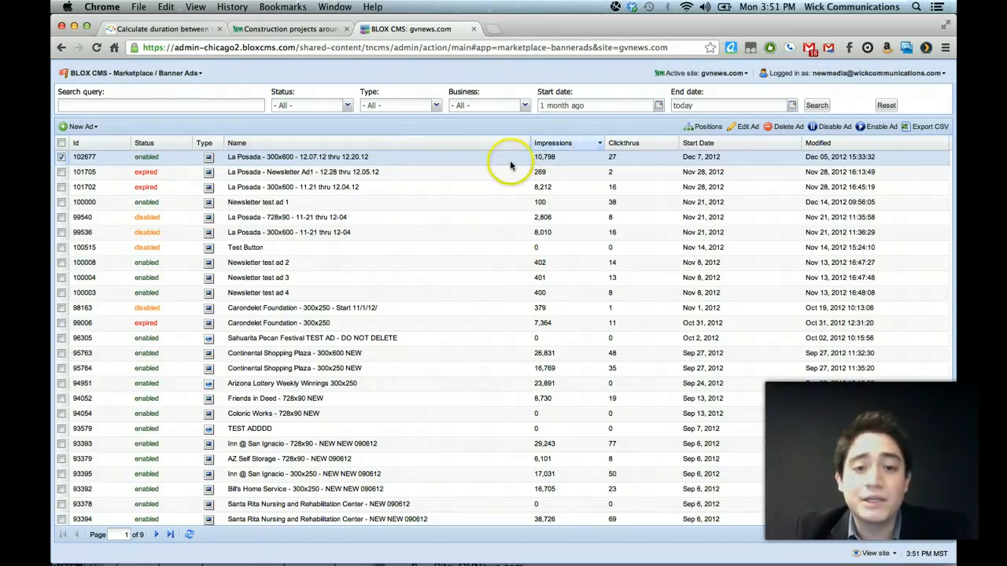
Step: Open the list of ad positions and filter it to the ros section
{"action": "left_click", "coordinate": [702, 127]}
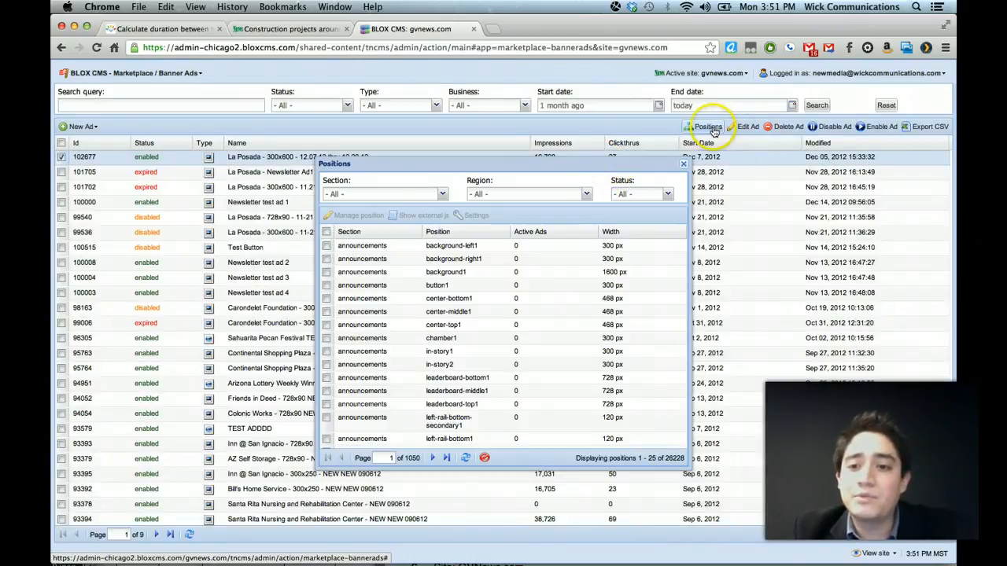
{"action": "left_click", "coordinate": [373, 194]}
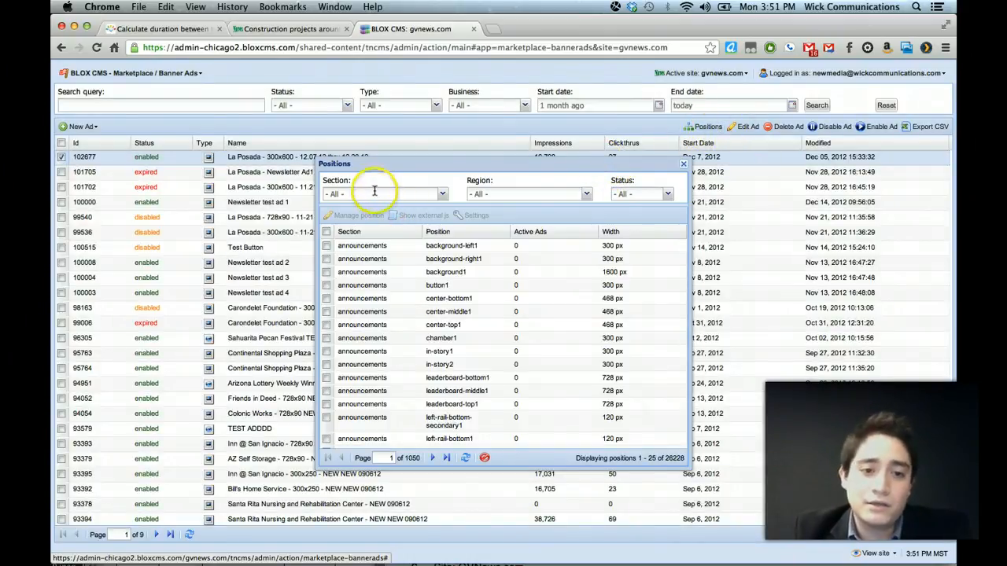
{"action": "type", "text": "ros"}
{"action": "left_click", "coordinate": [379, 195]}
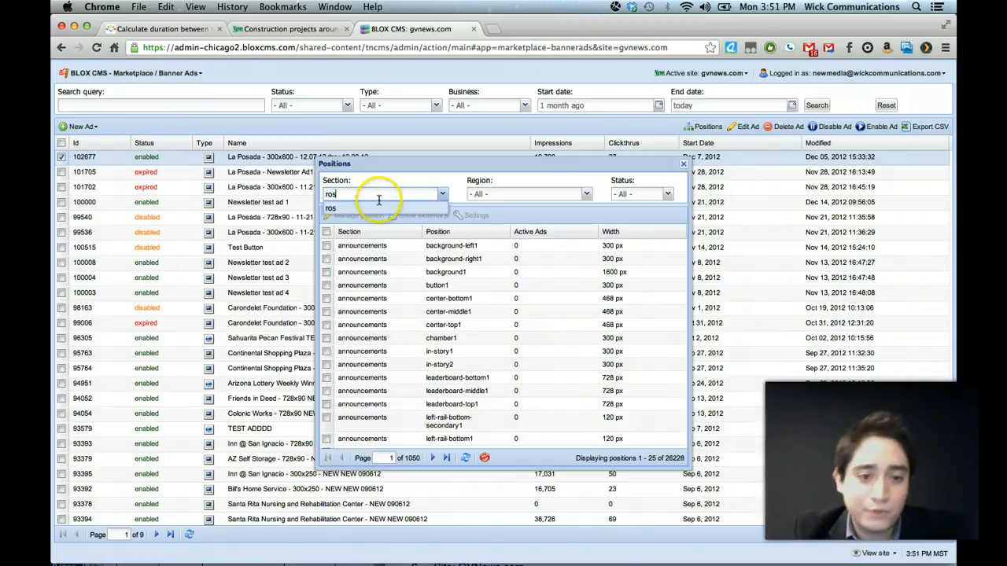
{"action": "left_click", "coordinate": [653, 339]}
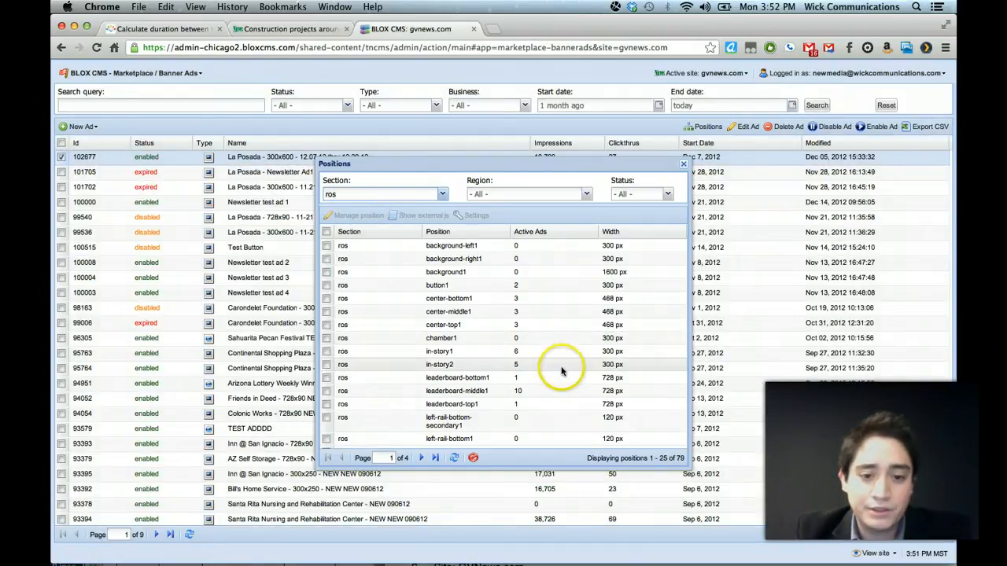
Step: Open the ros leaderboard-middle1 position for management and select the AZ Self Storage 728x90 NEW 090612 ad
{"action": "scroll", "coordinate": [564, 369], "scroll_direction": "down", "scroll_amount": 1}
{"action": "left_click", "coordinate": [538, 377]}
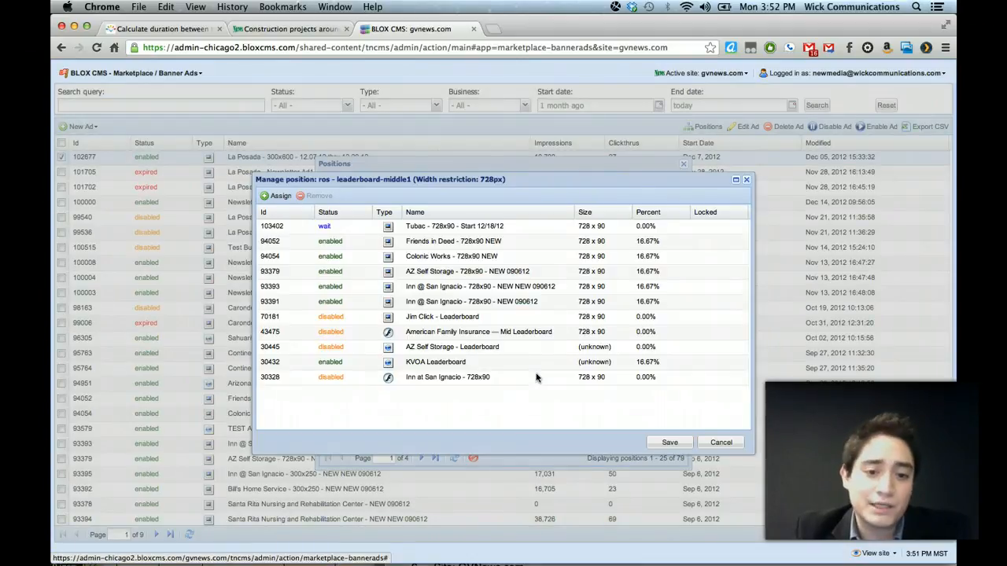
{"action": "left_click", "coordinate": [474, 274]}
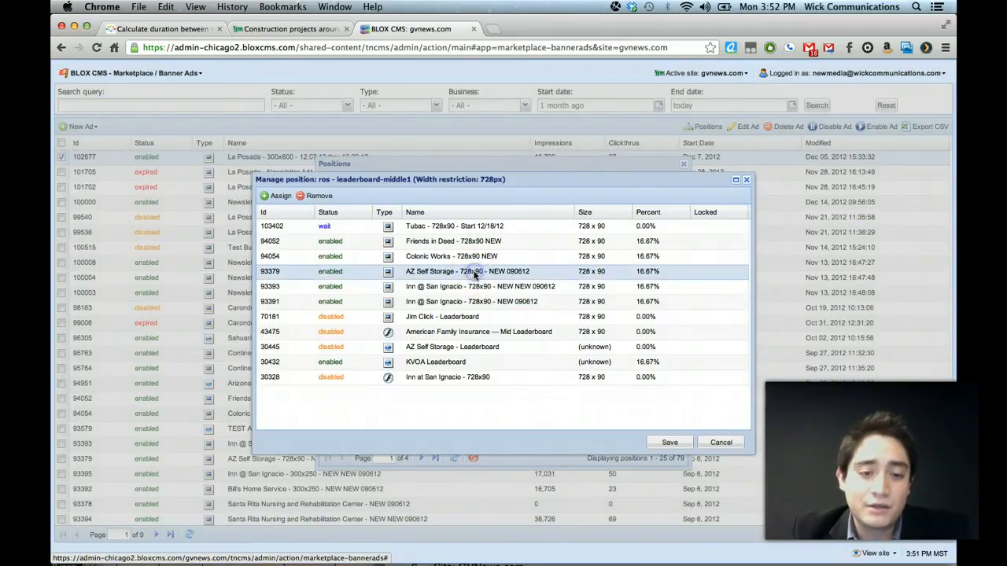
Step: Try to set the AZ Self Storage 728x90 ad's percentage to 90, and lock the ad's percentage
{"action": "double_click", "coordinate": [653, 272]}
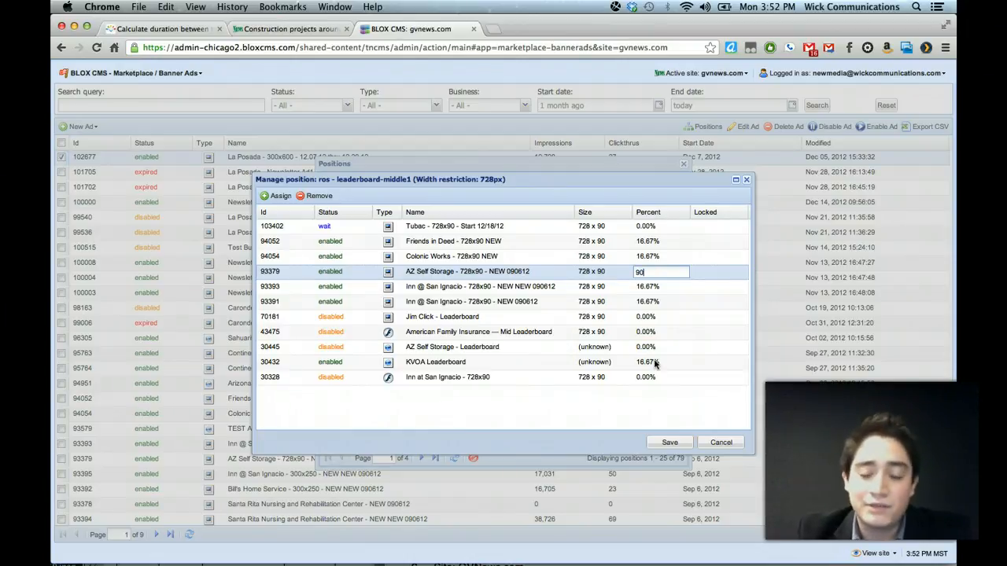
{"action": "key", "text": "Escape"}
{"action": "double_click", "coordinate": [650, 278]}
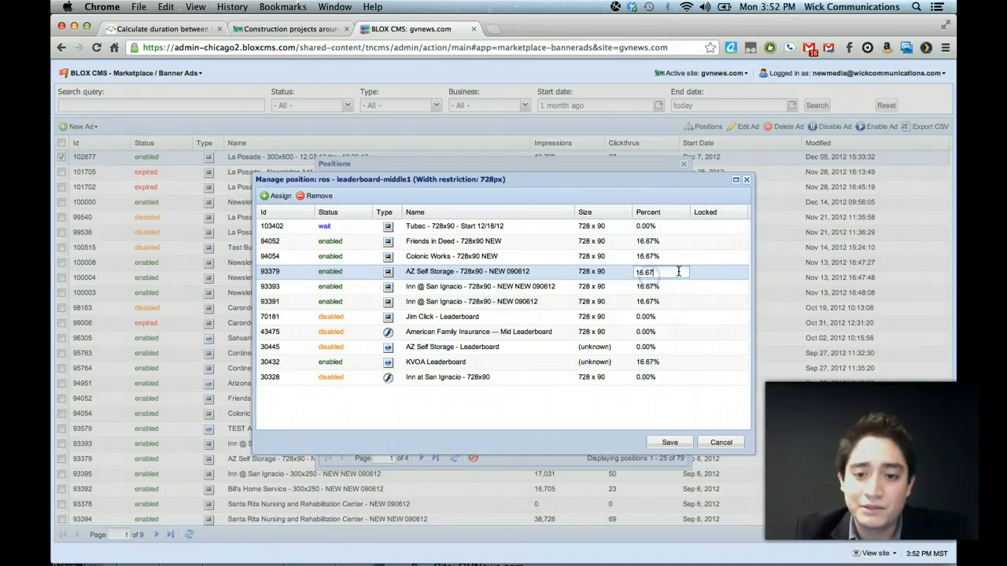
{"action": "left_click_drag", "start_coordinate": [665, 276], "coordinate": [635, 276]}
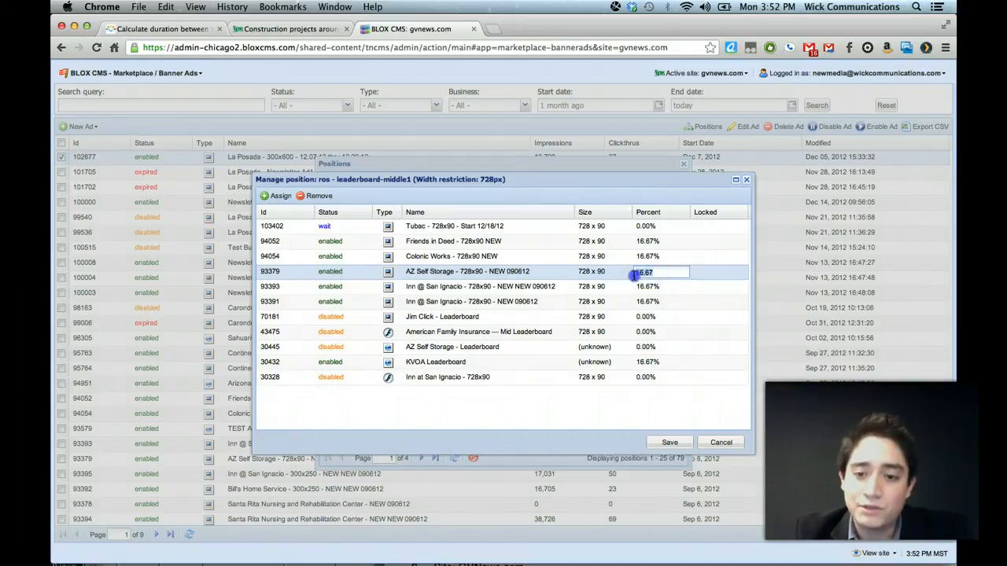
{"action": "type", "text": "90"}
{"action": "left_click", "coordinate": [712, 274]}
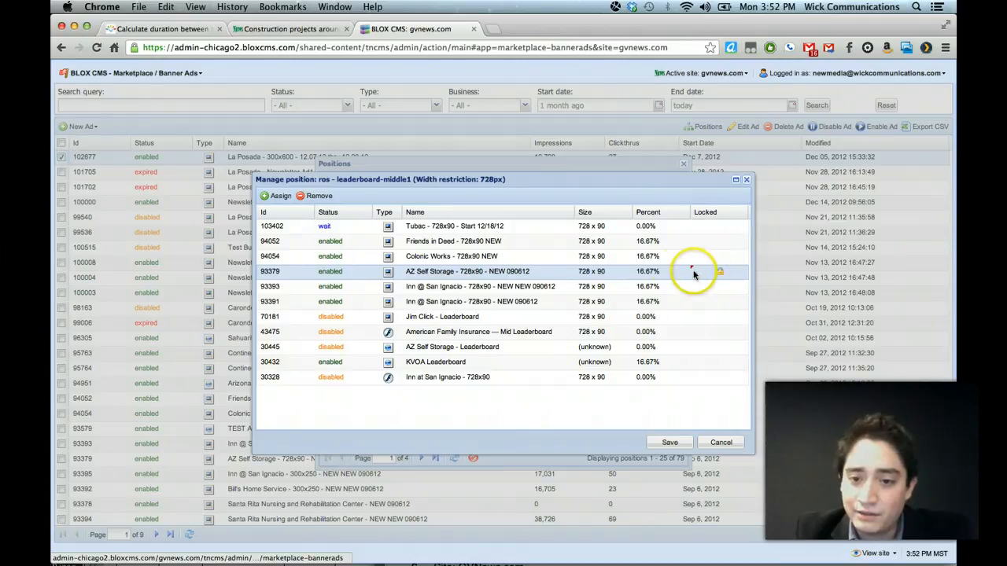
Step: Set the locked AZ Self Storage 728x90 ad's percentage to 90 and save the position
{"action": "left_click", "coordinate": [653, 272]}
{"action": "double_click", "coordinate": [653, 274]}
{"action": "type", "text": "90"}
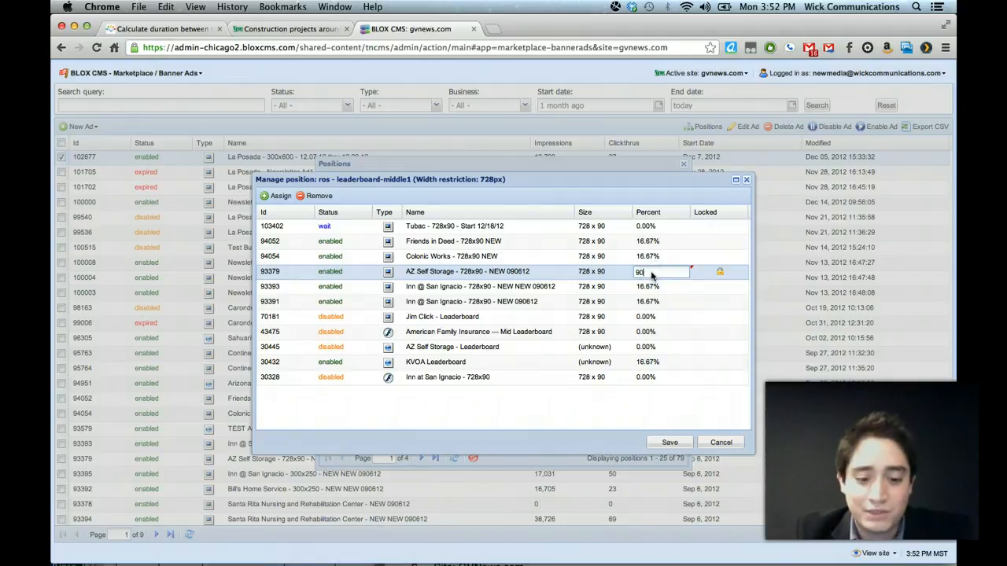
{"action": "key", "text": "Return"}
{"action": "left_click", "coordinate": [652, 270]}
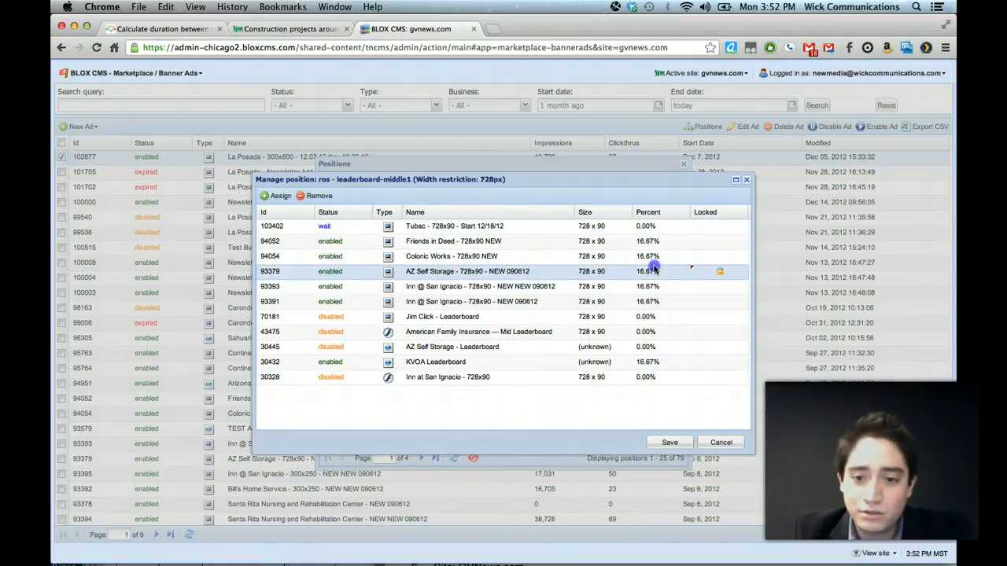
{"action": "double_click", "coordinate": [650, 271]}
{"action": "type", "text": "90"}
{"action": "left_click", "coordinate": [664, 262]}
{"action": "left_click", "coordinate": [663, 317]}
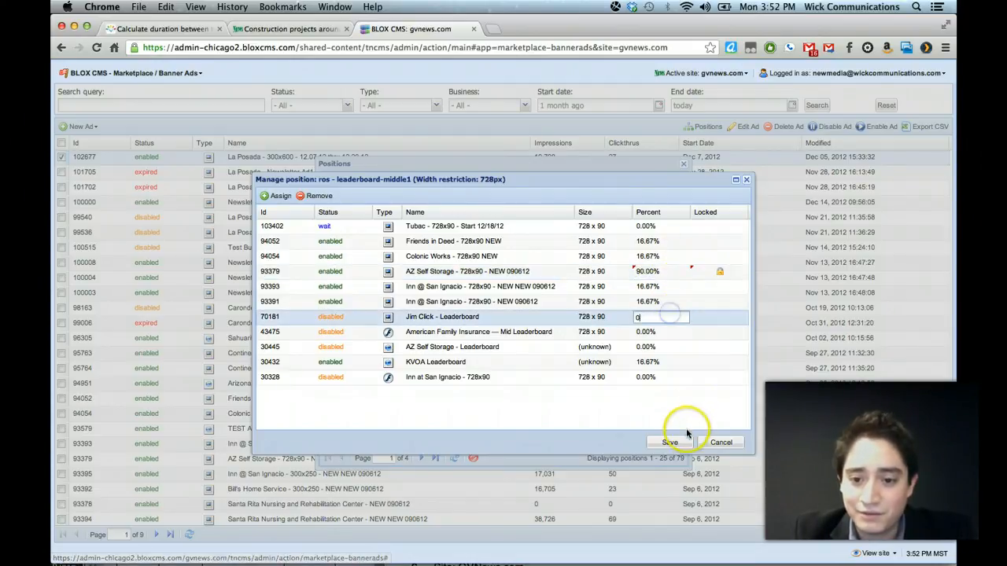
{"action": "left_click", "coordinate": [670, 442]}
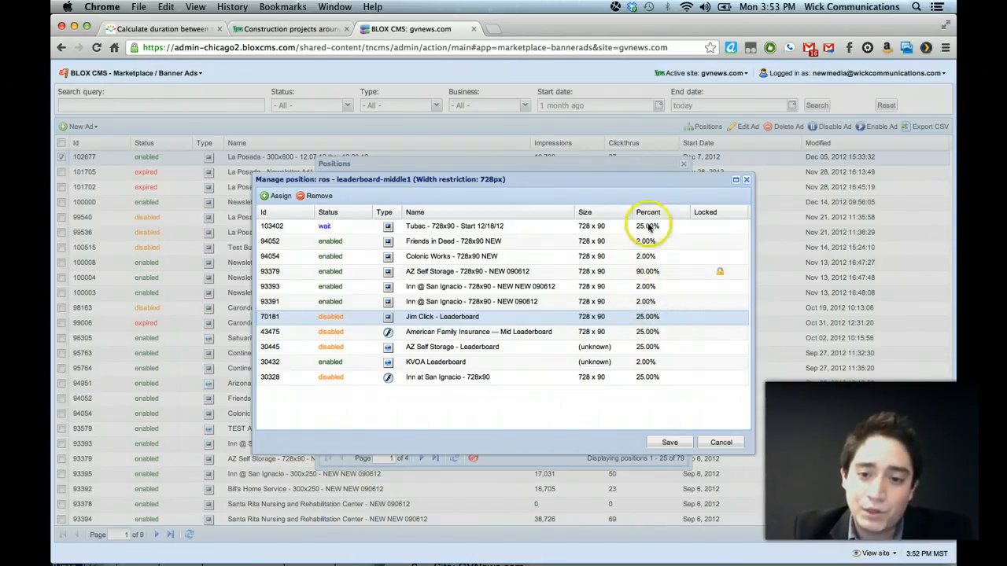
Step: Unlock the AZ Self Storage 728x90 ad's percentage and save the leaderboard-middle1 position
{"action": "left_click", "coordinate": [650, 258]}
{"action": "left_click", "coordinate": [649, 274]}
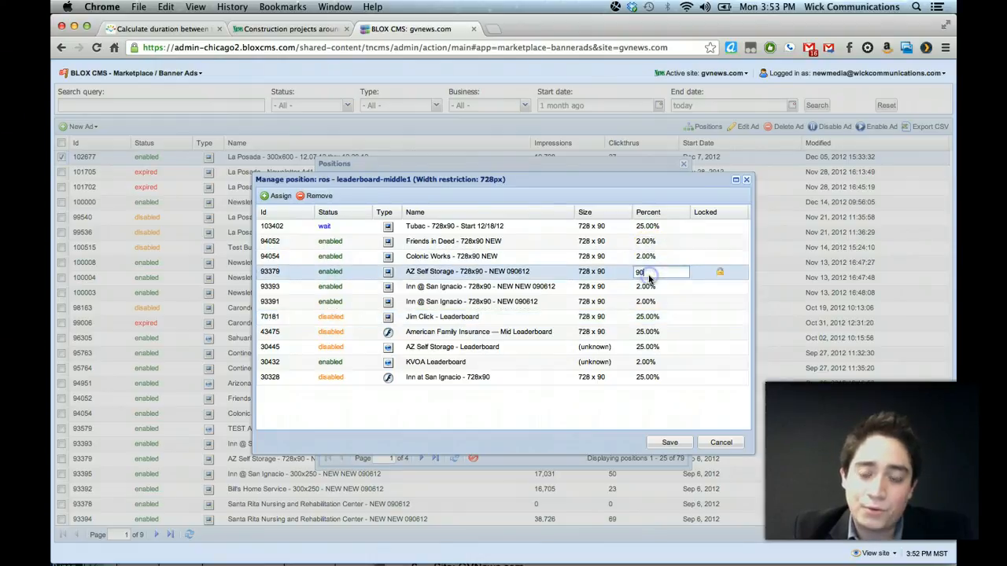
{"action": "key", "text": "Return"}
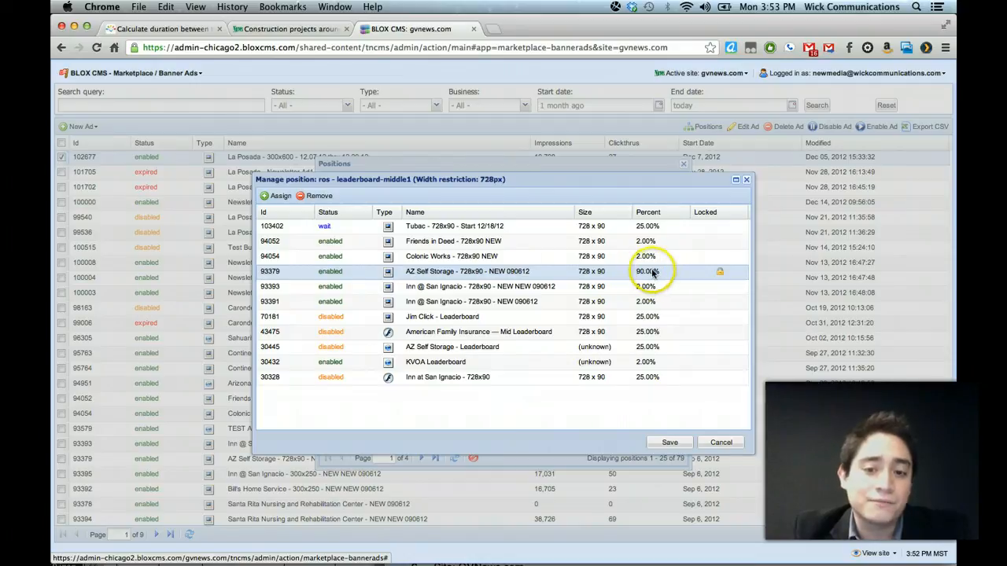
{"action": "double_click", "coordinate": [659, 270]}
{"action": "left_click", "coordinate": [718, 277]}
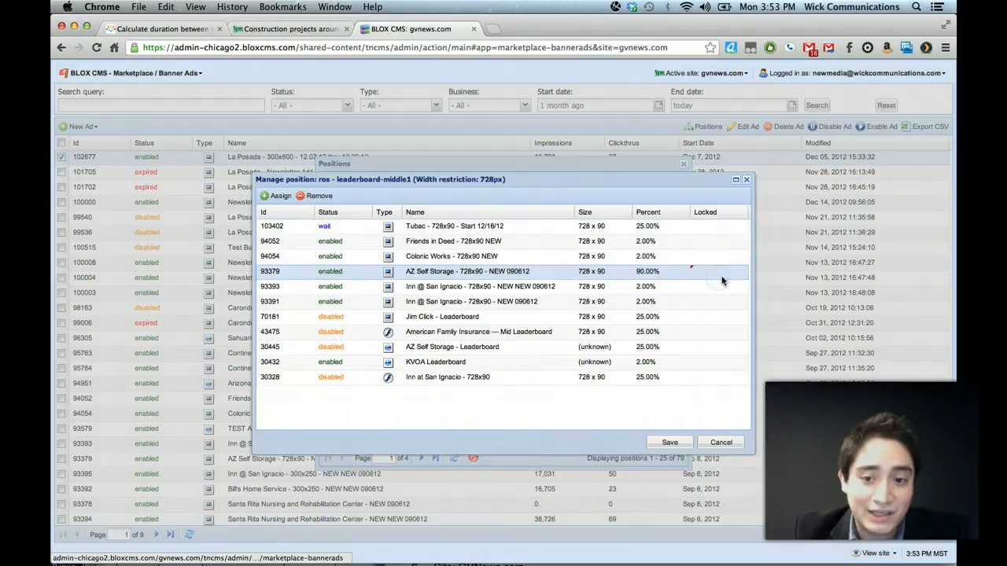
{"action": "left_click", "coordinate": [671, 443]}
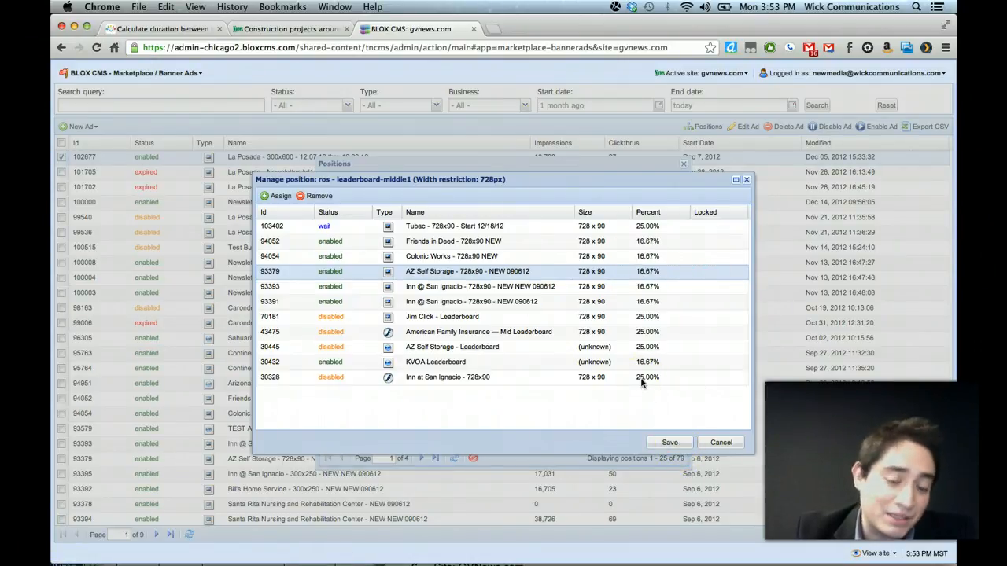
Step: Examine the waiting Tubac ad and the disabled Jim Click ad in the leaderboard-middle1 position's list
{"action": "left_click", "coordinate": [675, 443]}
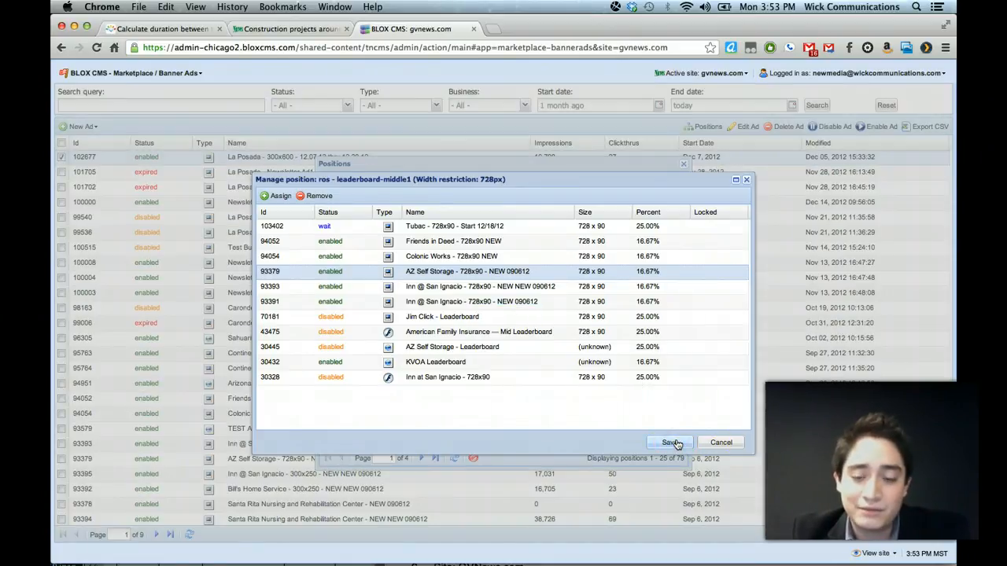
{"action": "left_click", "coordinate": [465, 314]}
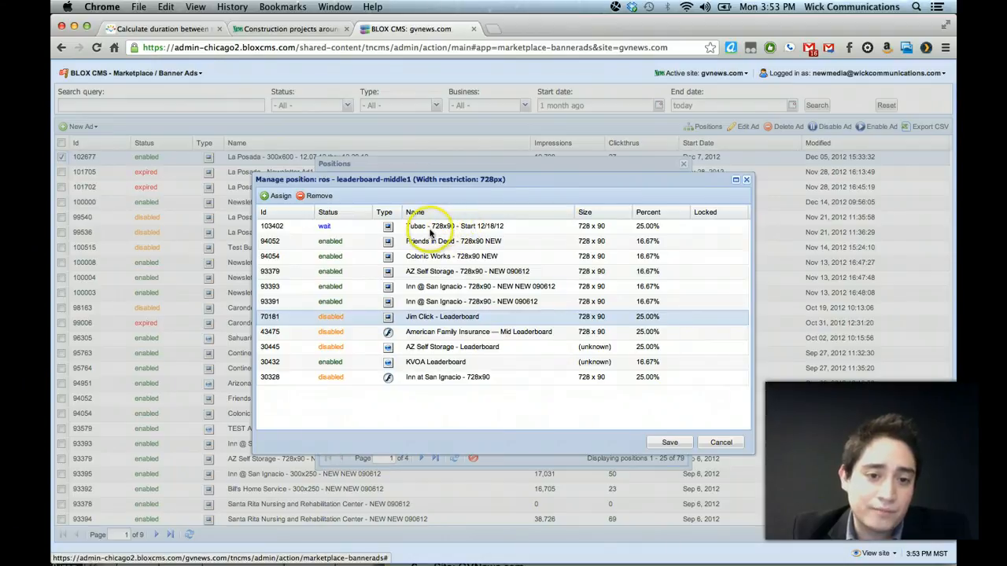
{"action": "left_click", "coordinate": [423, 227]}
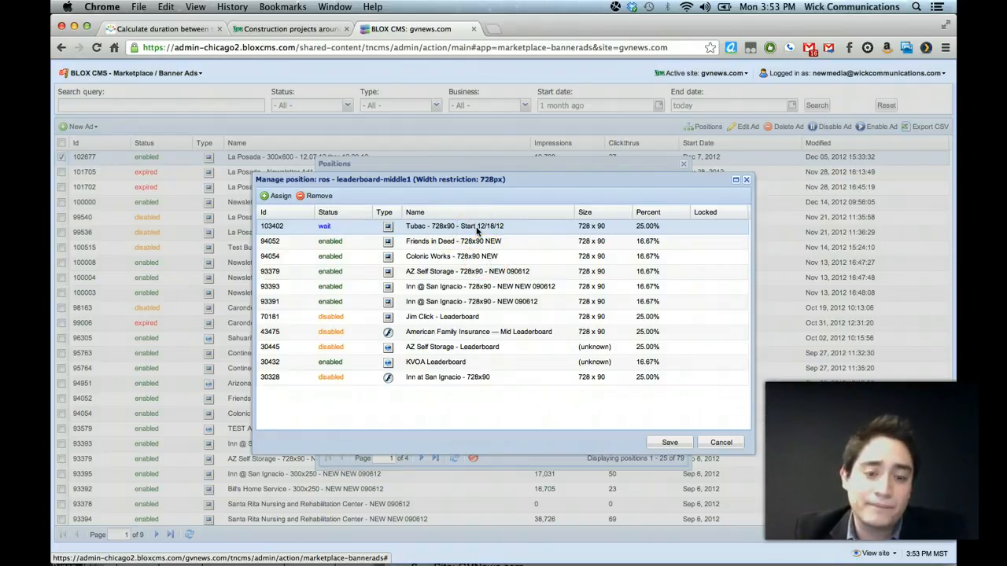
{"action": "left_click", "coordinate": [445, 321]}
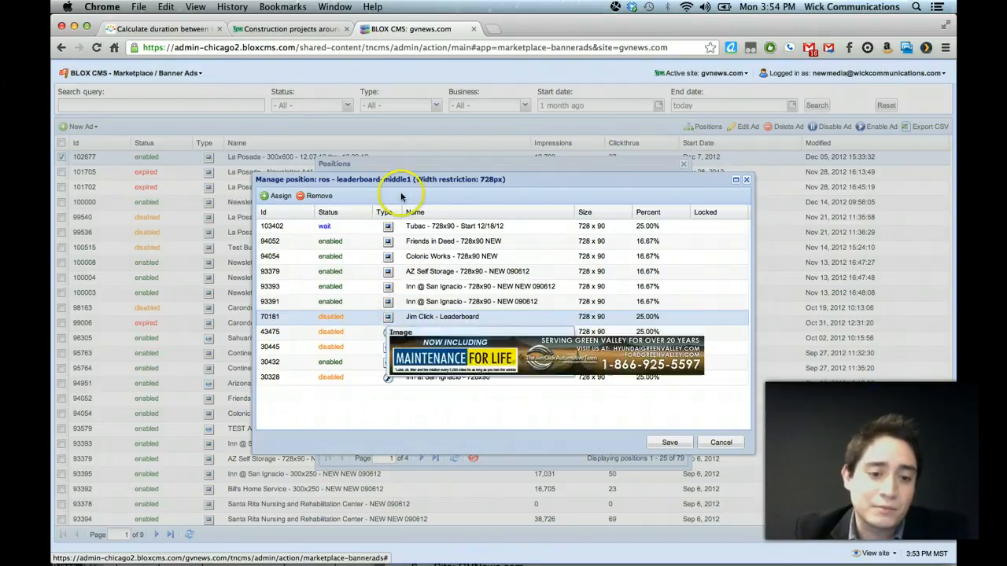
{"action": "left_click", "coordinate": [342, 227]}
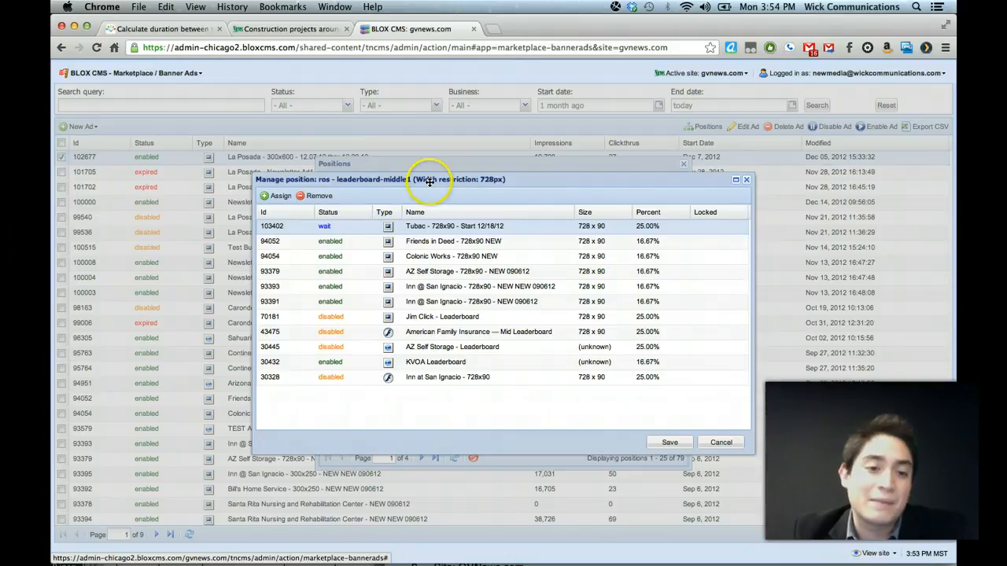
Step: Save the leaderboard-middle1 position and close the position windows to return to the banner ads list
{"action": "left_click", "coordinate": [689, 442]}
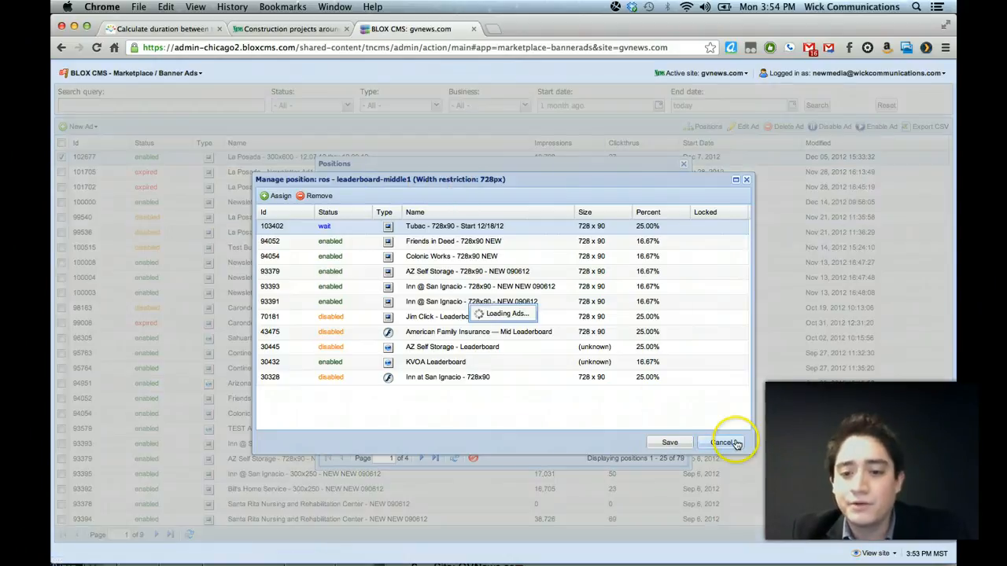
{"action": "left_click", "coordinate": [710, 447]}
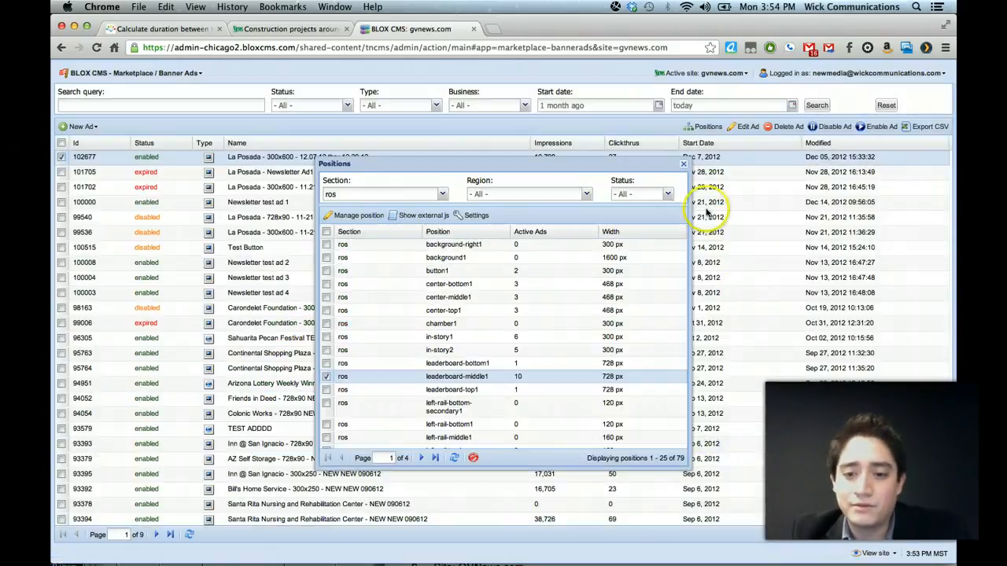
{"action": "left_click", "coordinate": [684, 165]}
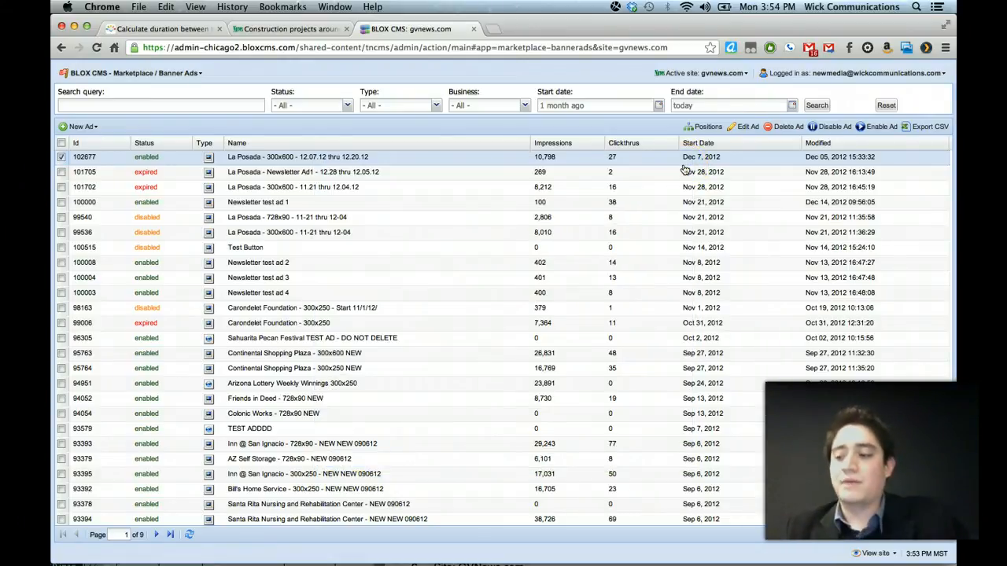
Step: Go to Analytics under Statistics and open the Ad Manager's Business Report by Position
{"action": "left_click", "coordinate": [178, 75]}
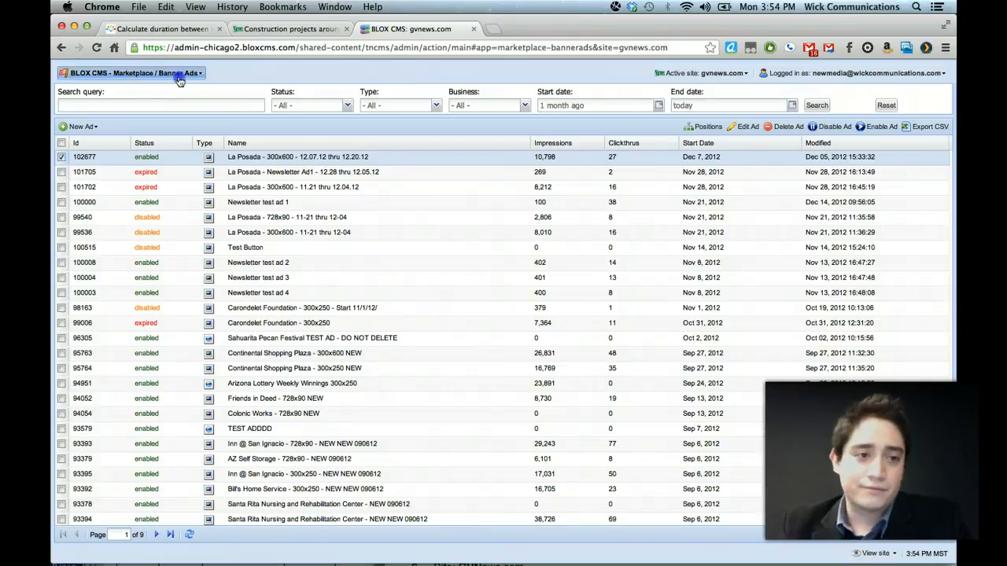
{"action": "mouse_move", "coordinate": [124, 155]}
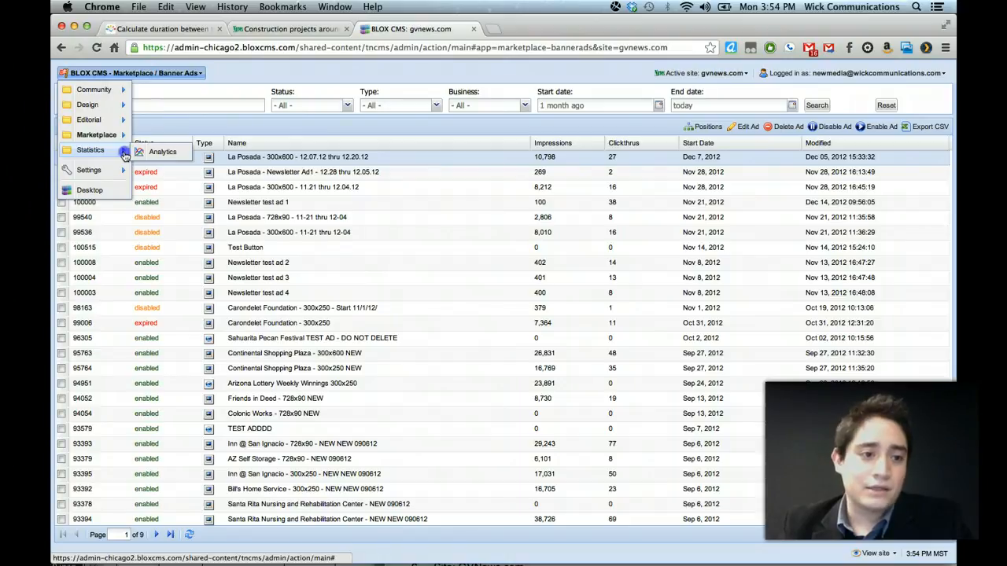
{"action": "left_click", "coordinate": [142, 152]}
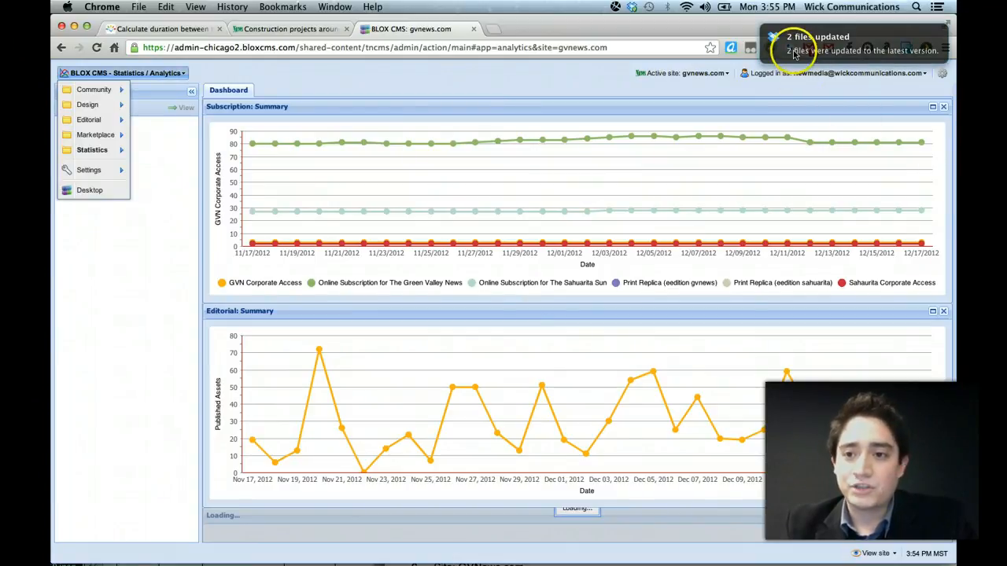
{"action": "left_click", "coordinate": [716, 75]}
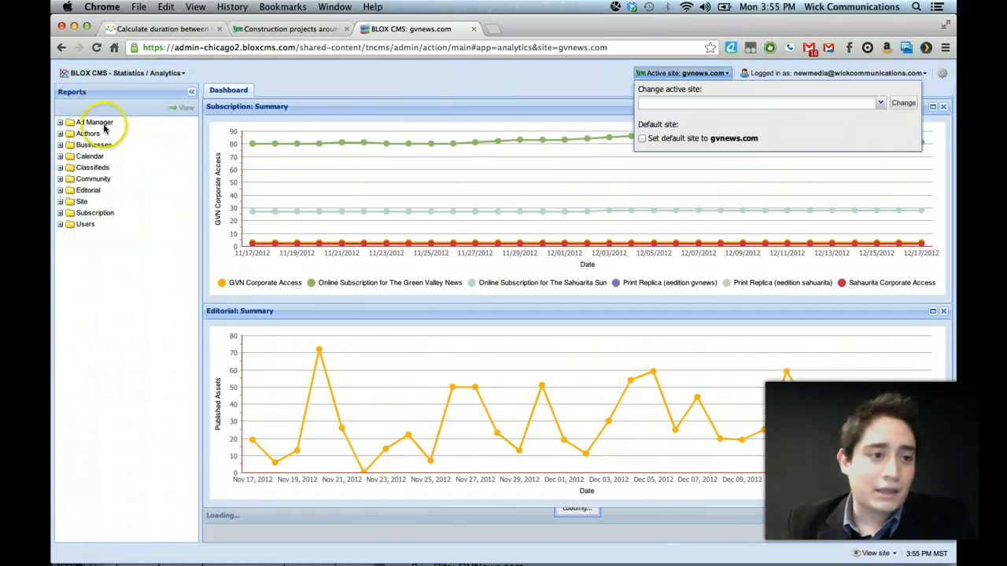
{"action": "left_click", "coordinate": [479, 95]}
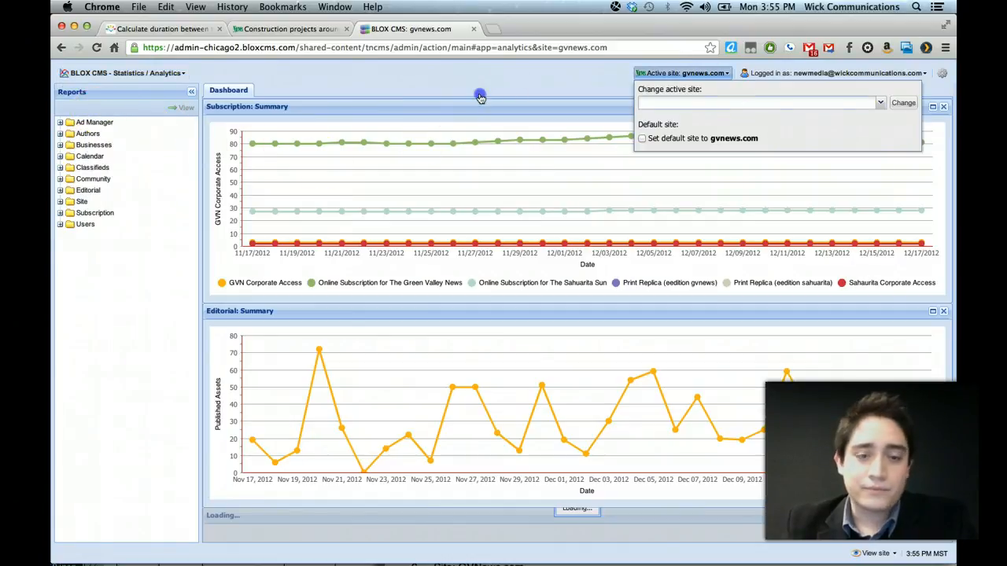
{"action": "left_click", "coordinate": [60, 122]}
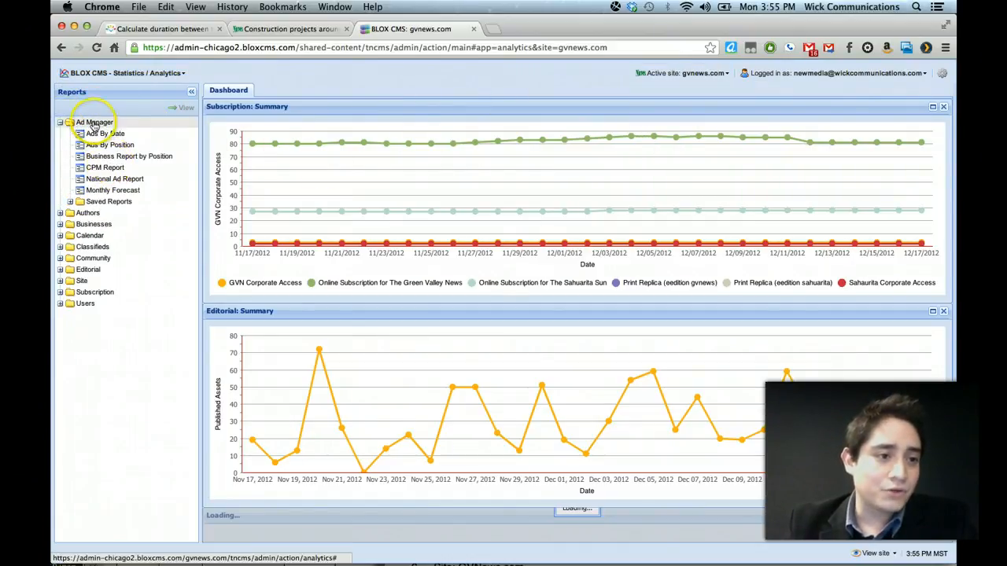
{"action": "left_click", "coordinate": [108, 158]}
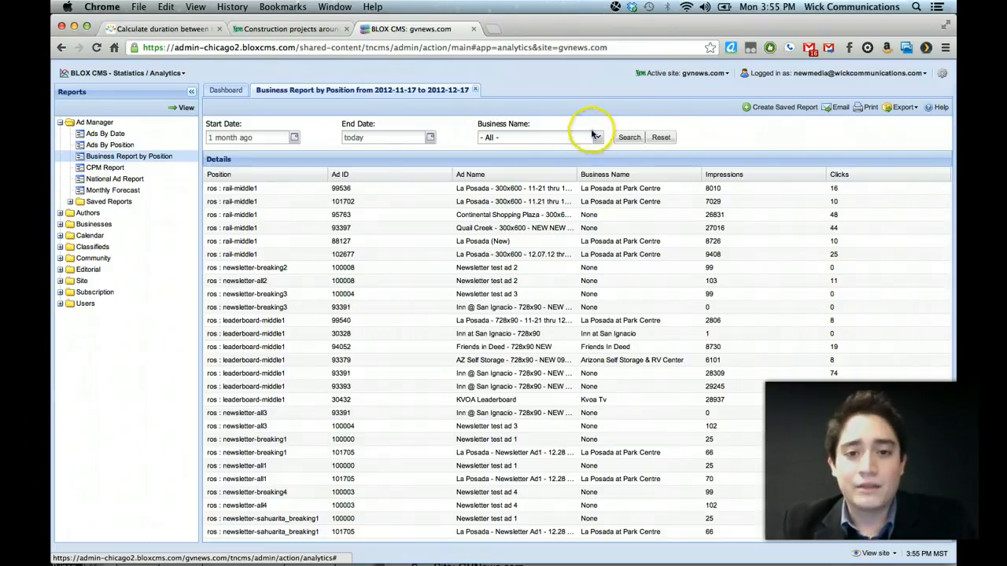
Step: Browse the report's businesses and search the report for La-Z-Boy Furniture Galleries
{"action": "left_click", "coordinate": [599, 138]}
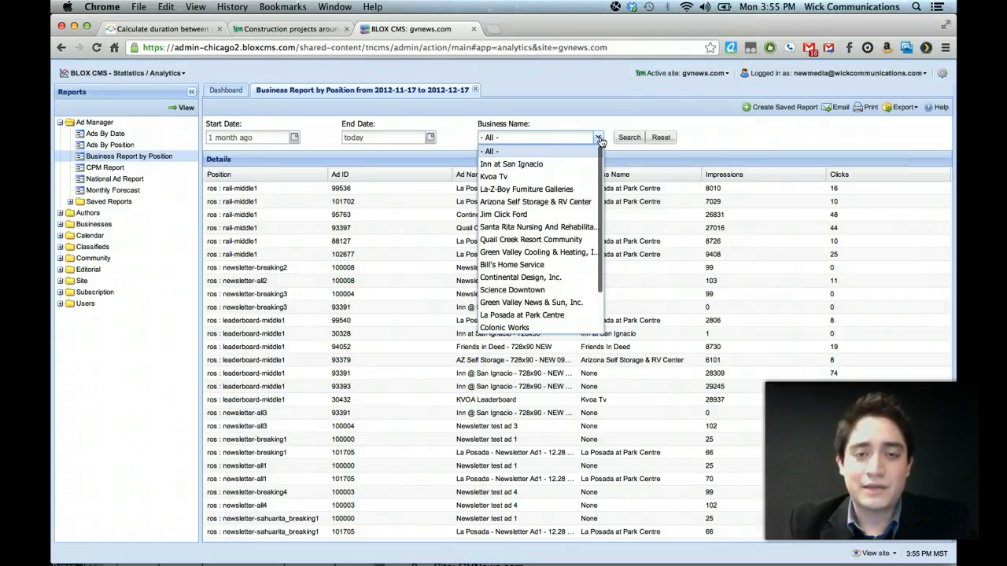
{"action": "left_click", "coordinate": [588, 165]}
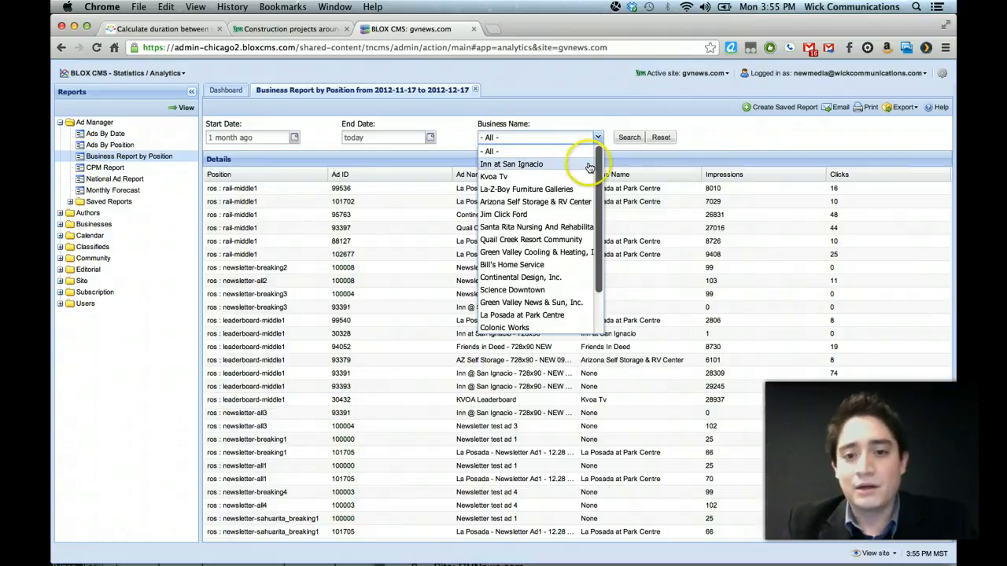
{"action": "scroll", "coordinate": [589, 167], "scroll_direction": "down", "scroll_amount": 2}
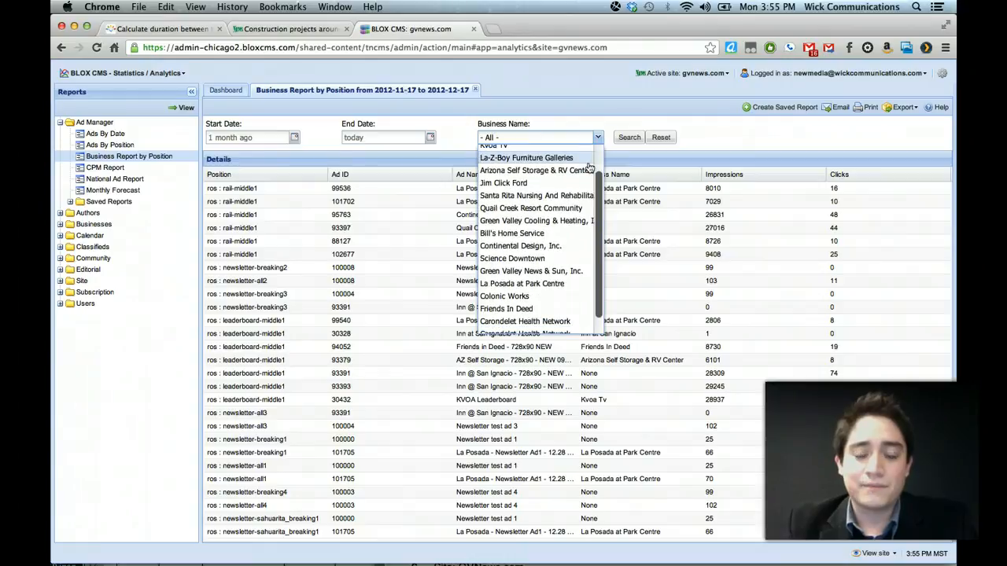
{"action": "left_click", "coordinate": [576, 183]}
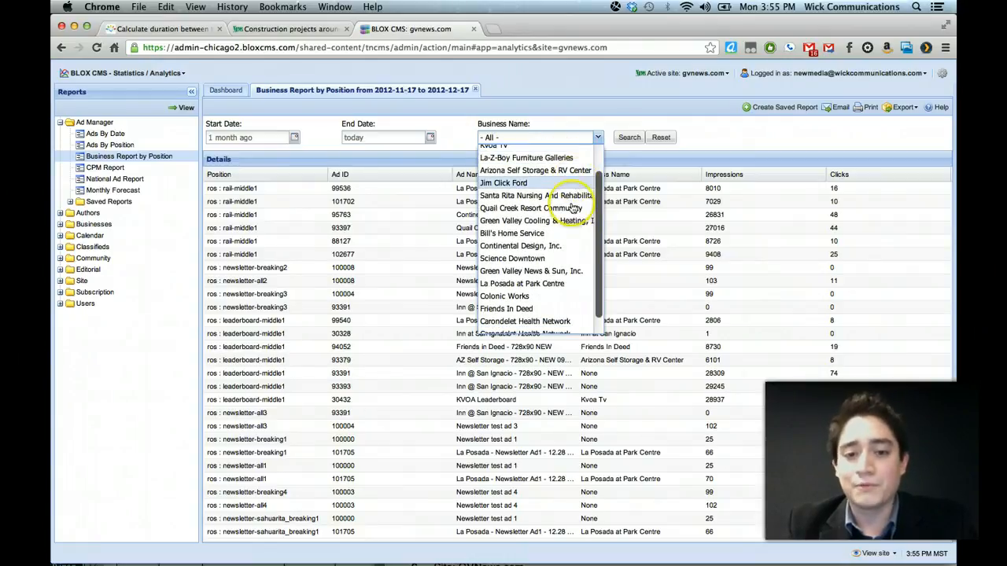
{"action": "scroll", "coordinate": [578, 177], "scroll_direction": "up", "scroll_amount": 2}
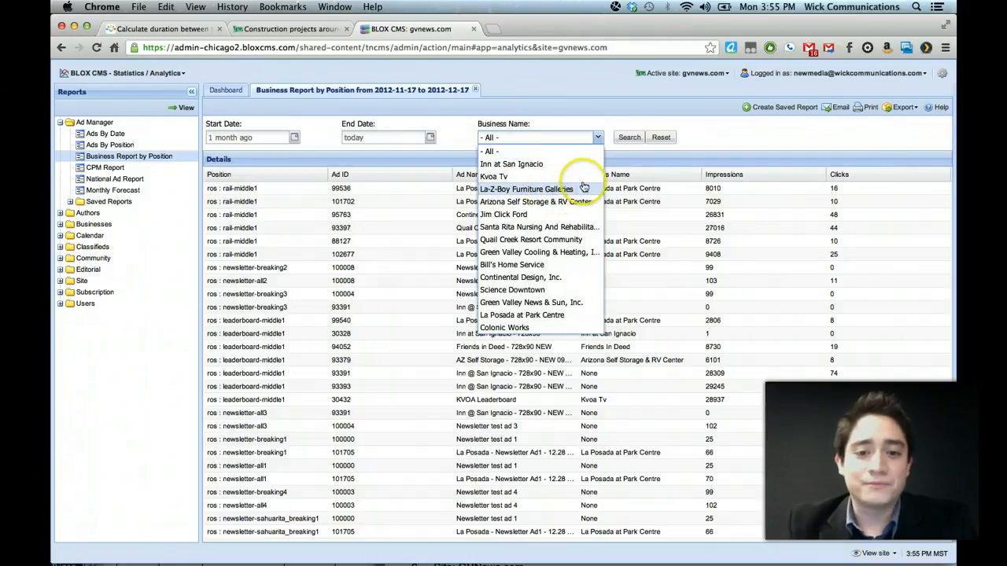
{"action": "left_click", "coordinate": [563, 190]}
{"action": "left_click", "coordinate": [627, 137]}
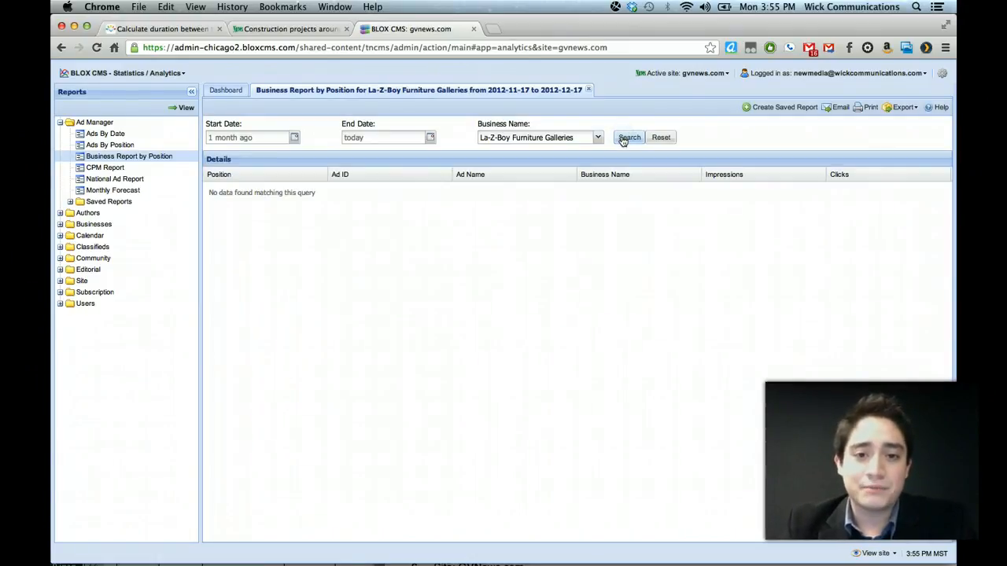
Step: Search the Business Report by Position for Jim Click Ford
{"action": "left_click", "coordinate": [598, 138]}
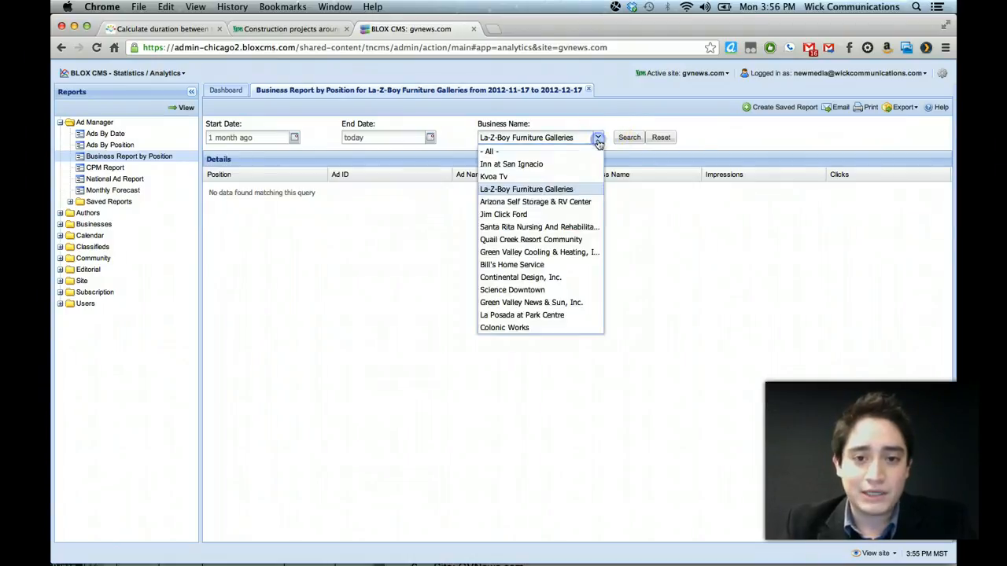
{"action": "left_click", "coordinate": [570, 213]}
{"action": "left_click", "coordinate": [627, 144]}
Step: Search the report for Inn at San Ignacio and examine its leaderboard-middle1 and rail-top1 entries
{"action": "left_click", "coordinate": [597, 140]}
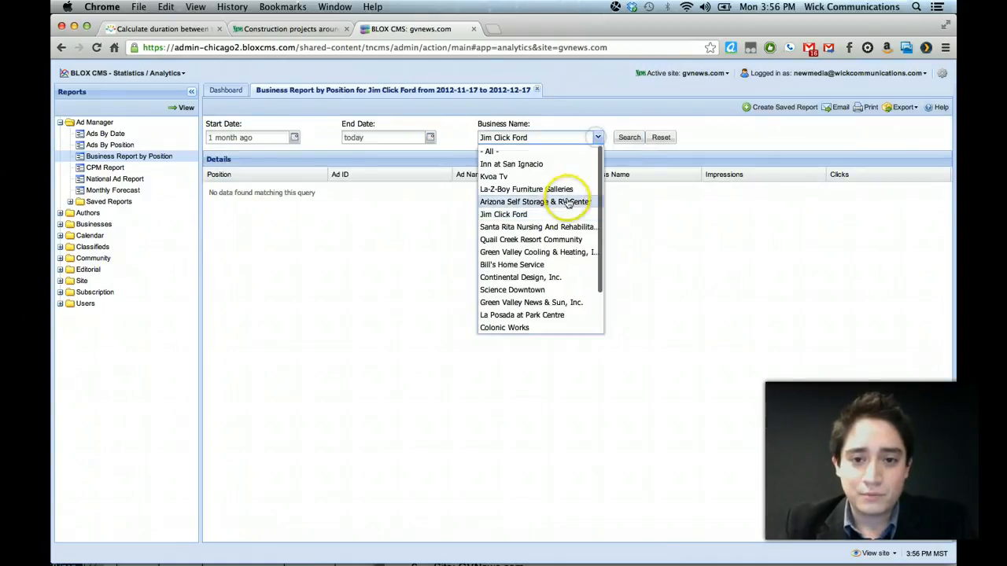
{"action": "left_click", "coordinate": [529, 165]}
{"action": "left_click", "coordinate": [629, 139]}
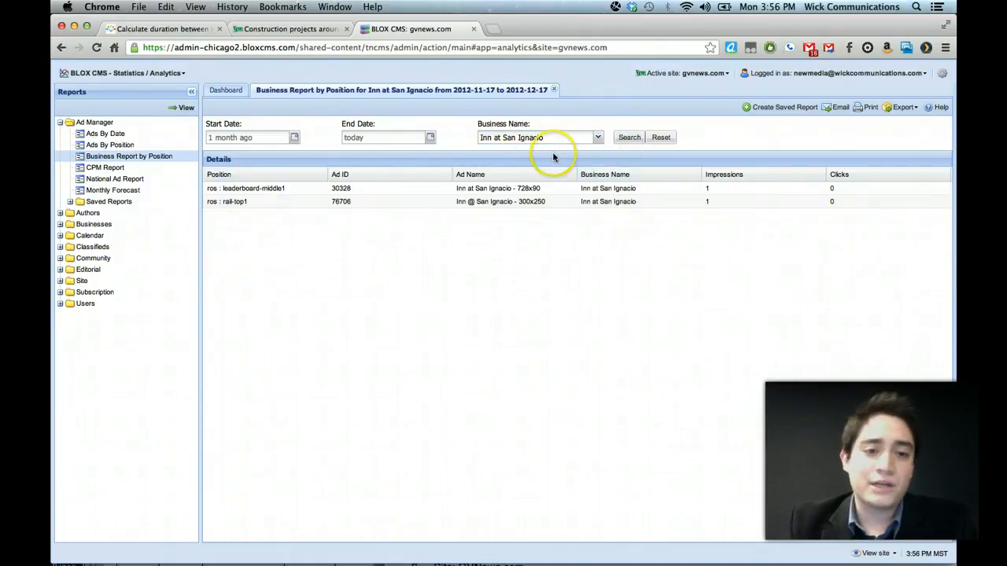
{"action": "left_click", "coordinate": [391, 193]}
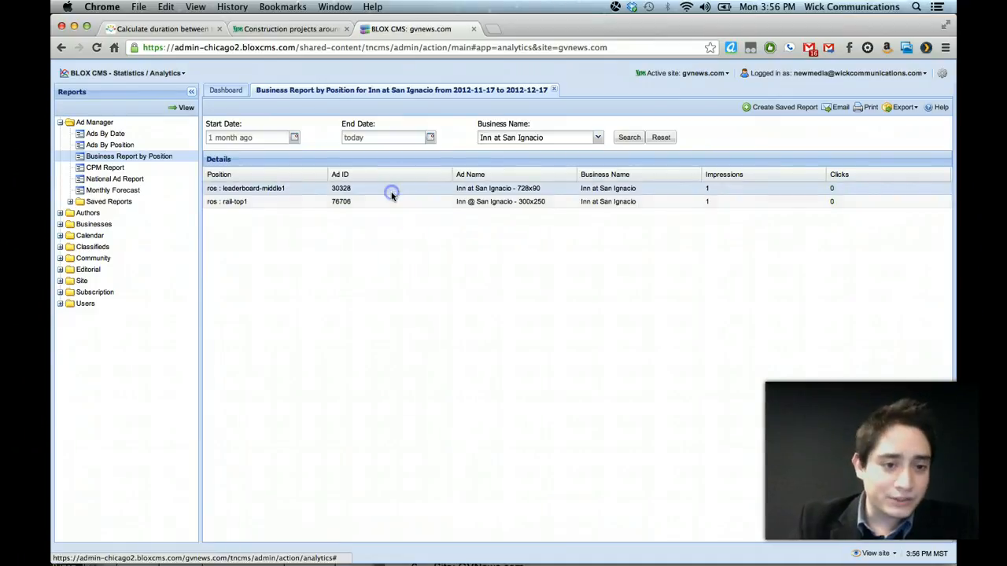
{"action": "left_click", "coordinate": [395, 202]}
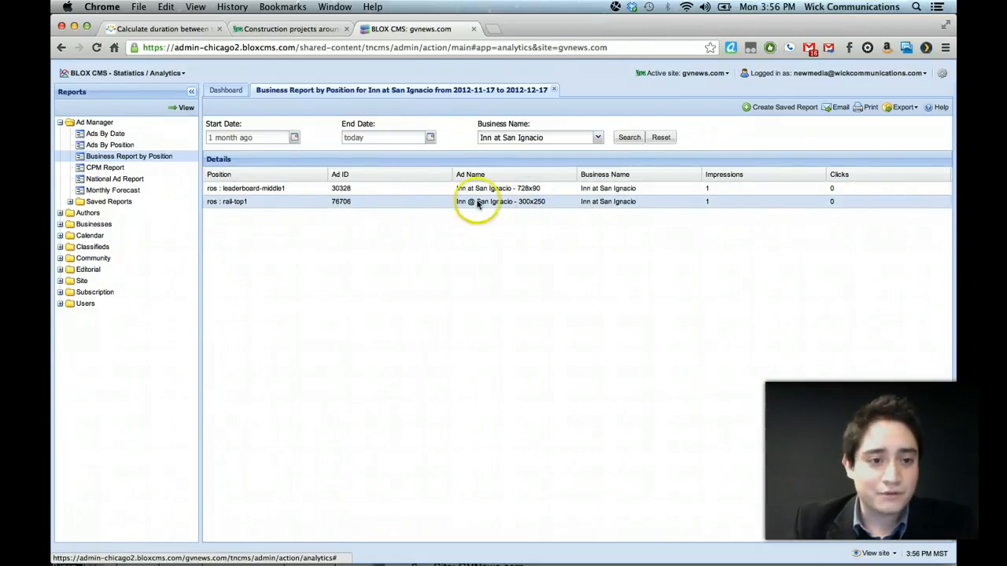
{"action": "left_click", "coordinate": [277, 192]}
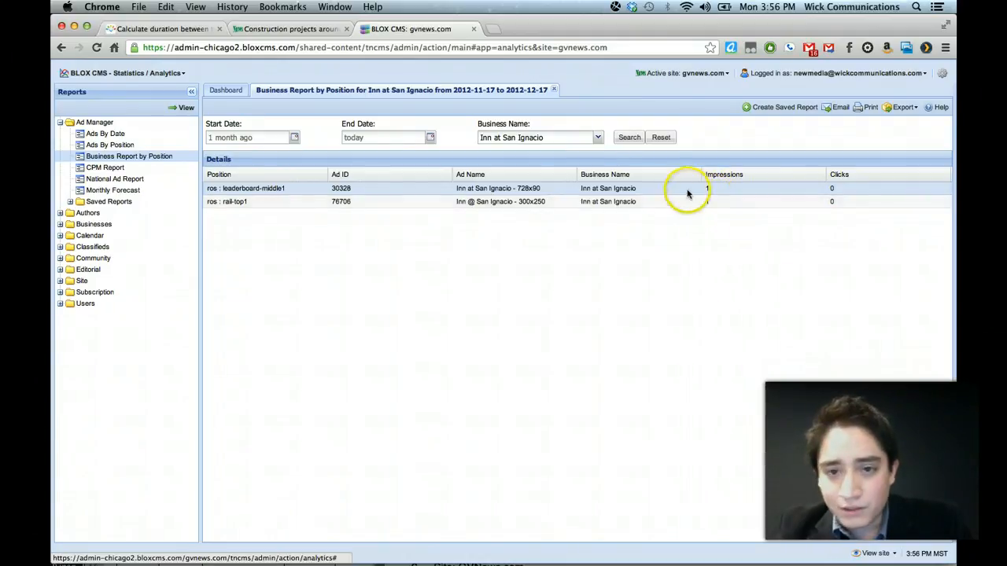
Step: Search the report for Arizona Self Storage & RV Center and examine its leaderboard-middle1 ad entry
{"action": "left_click", "coordinate": [597, 139]}
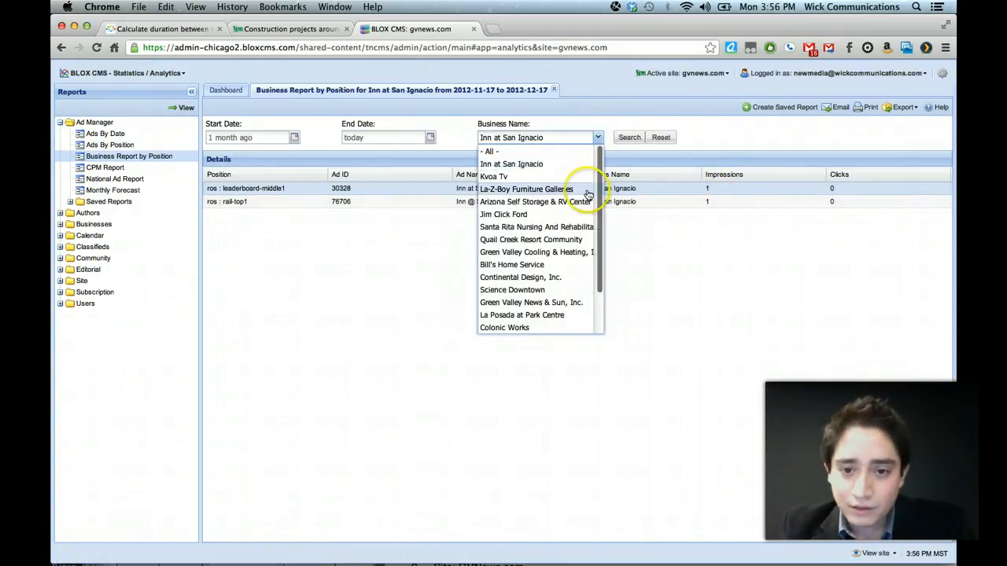
{"action": "scroll", "coordinate": [588, 195], "scroll_direction": "down", "scroll_amount": 1}
{"action": "left_click", "coordinate": [563, 174]}
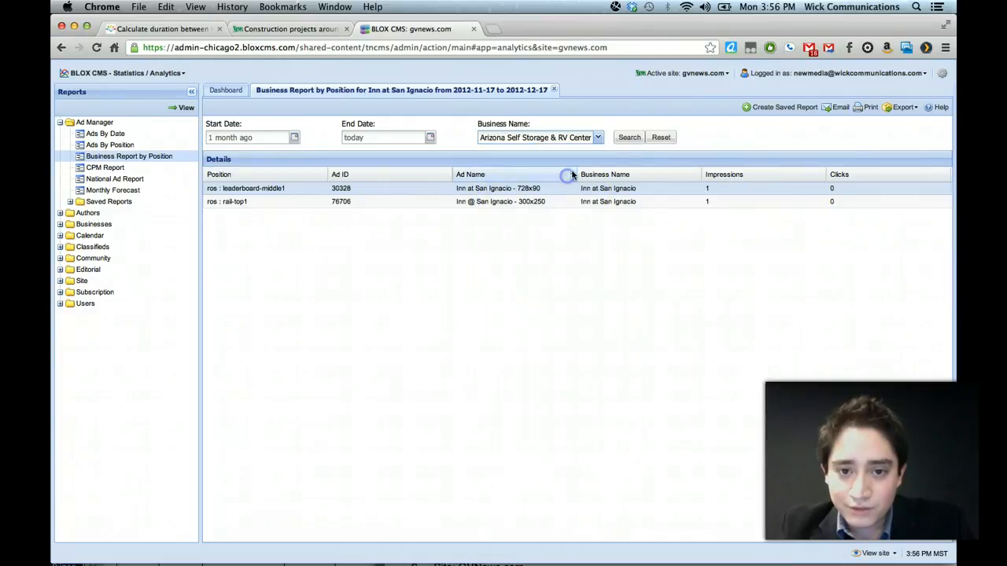
{"action": "left_click", "coordinate": [627, 139]}
{"action": "left_click", "coordinate": [626, 140]}
{"action": "left_click", "coordinate": [598, 138]}
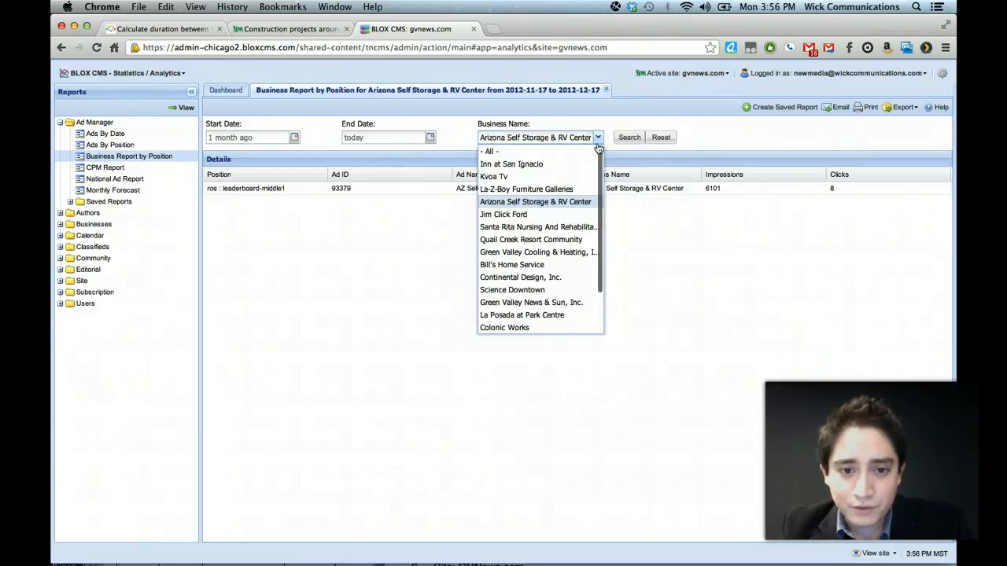
{"action": "left_click", "coordinate": [665, 225]}
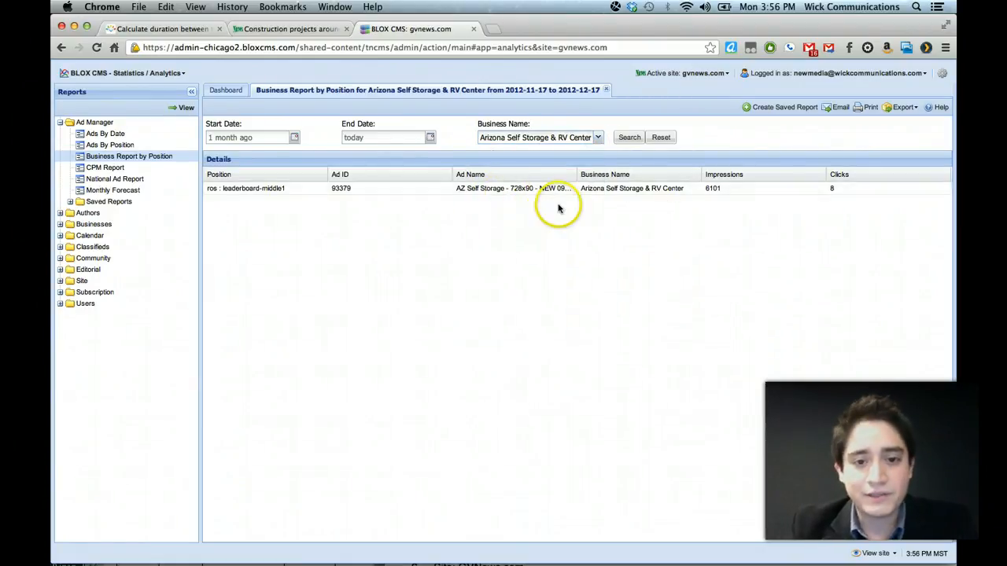
{"action": "left_click", "coordinate": [402, 192]}
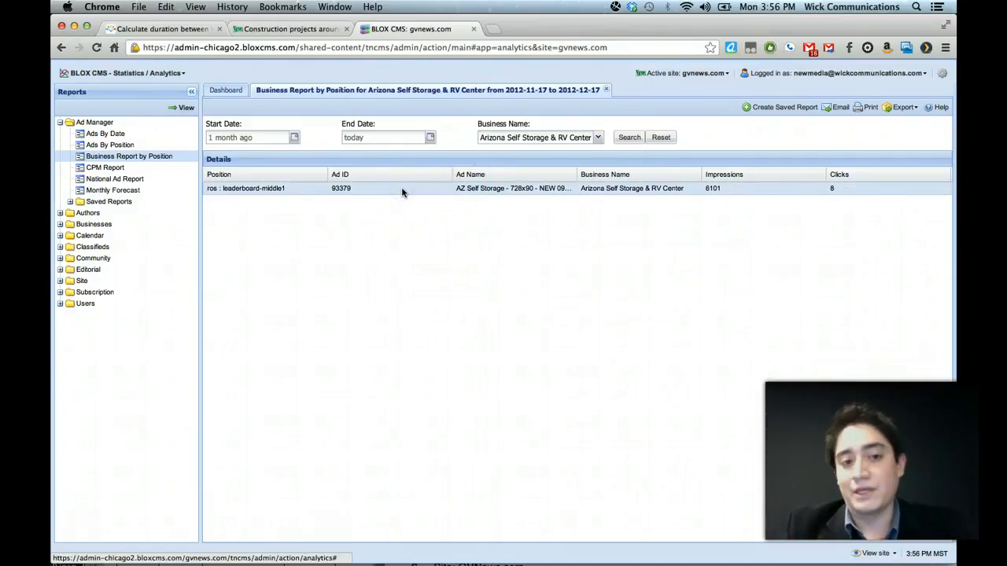
{"action": "left_click", "coordinate": [253, 194]}
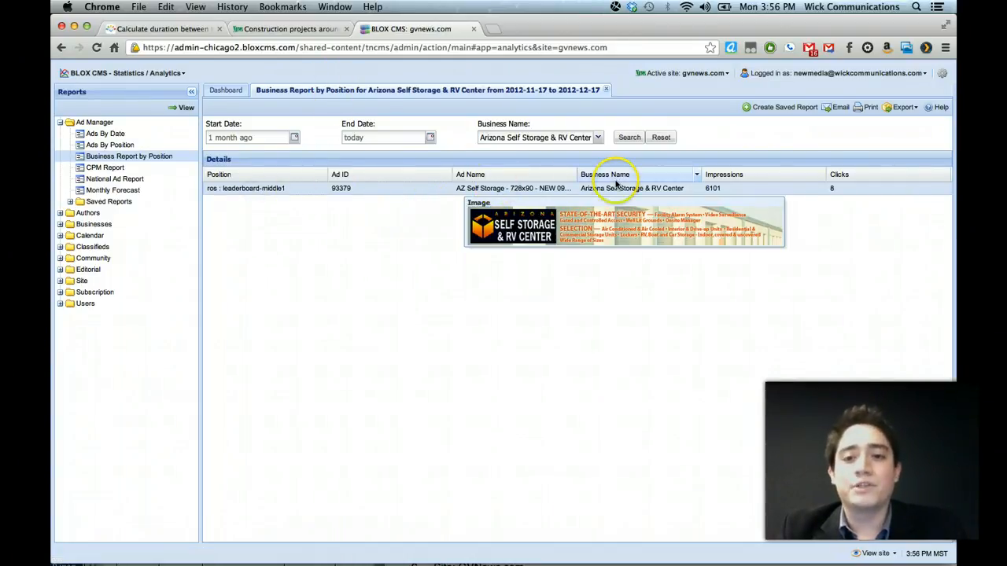
Step: Load the Green Valley News home page in the live site's browser tab and return to the BLOX CMS report
{"action": "left_click", "coordinate": [323, 30]}
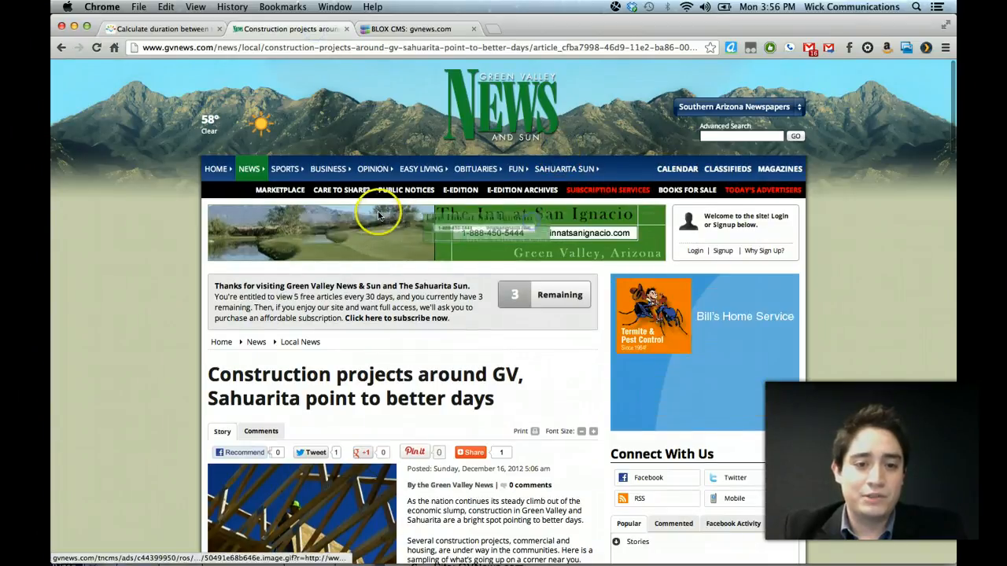
{"action": "mouse_move", "coordinate": [208, 173]}
{"action": "left_click", "coordinate": [411, 28]}
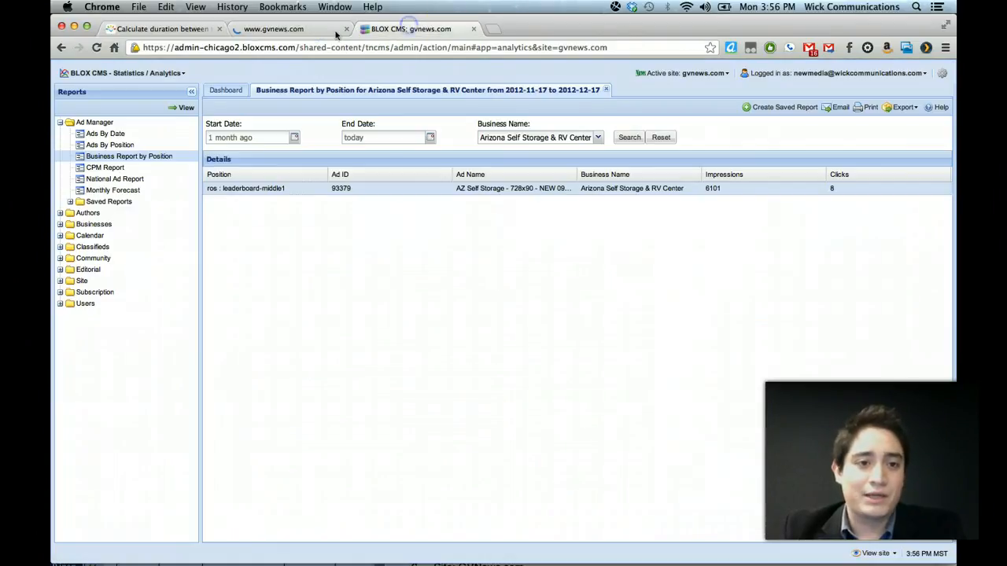
Step: Reload the Green Valley News home page to examine its rotating banner ads, and return to the BLOX CMS business report
{"action": "left_click", "coordinate": [284, 29]}
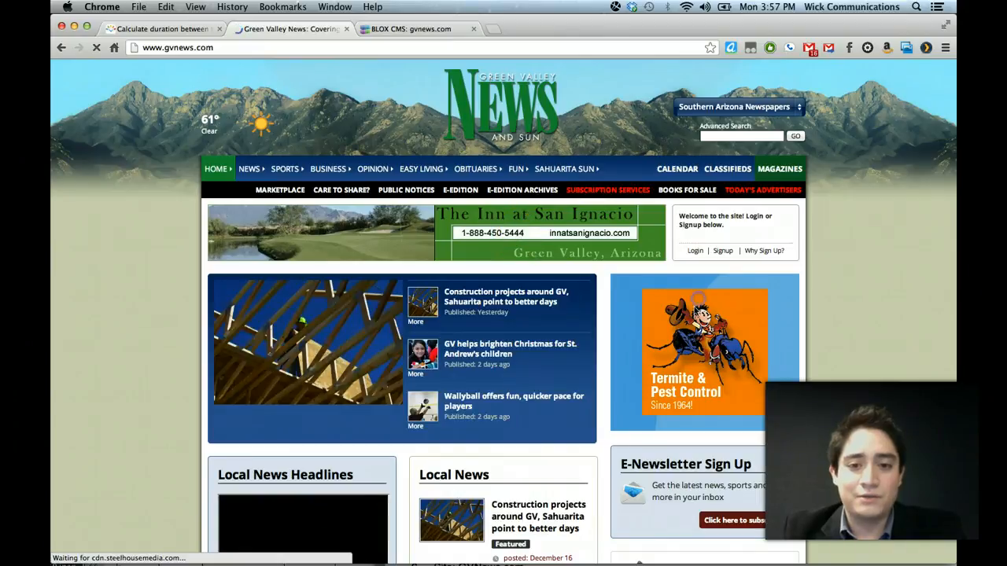
{"action": "left_click", "coordinate": [396, 29]}
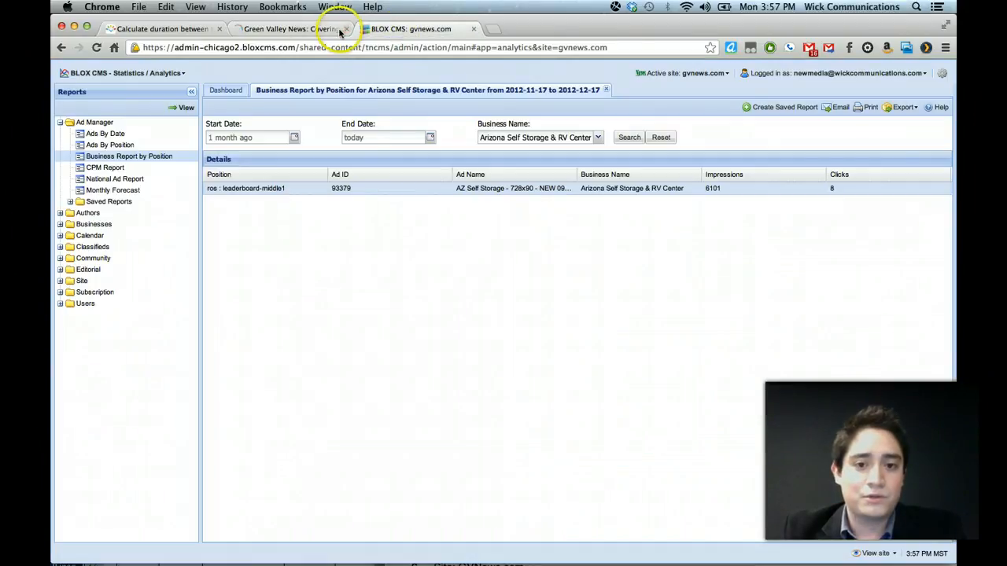
{"action": "left_click", "coordinate": [314, 29]}
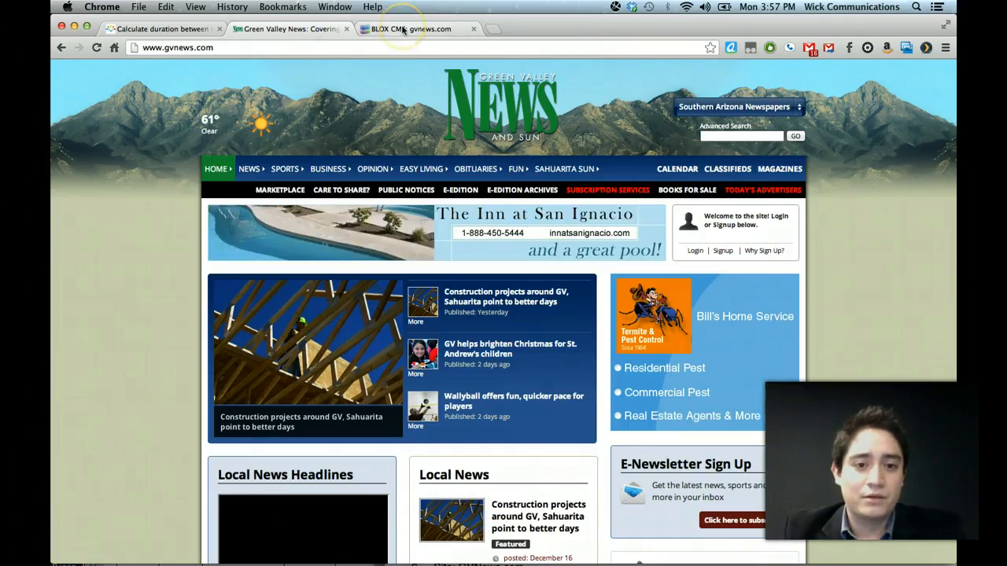
{"action": "left_click", "coordinate": [221, 46]}
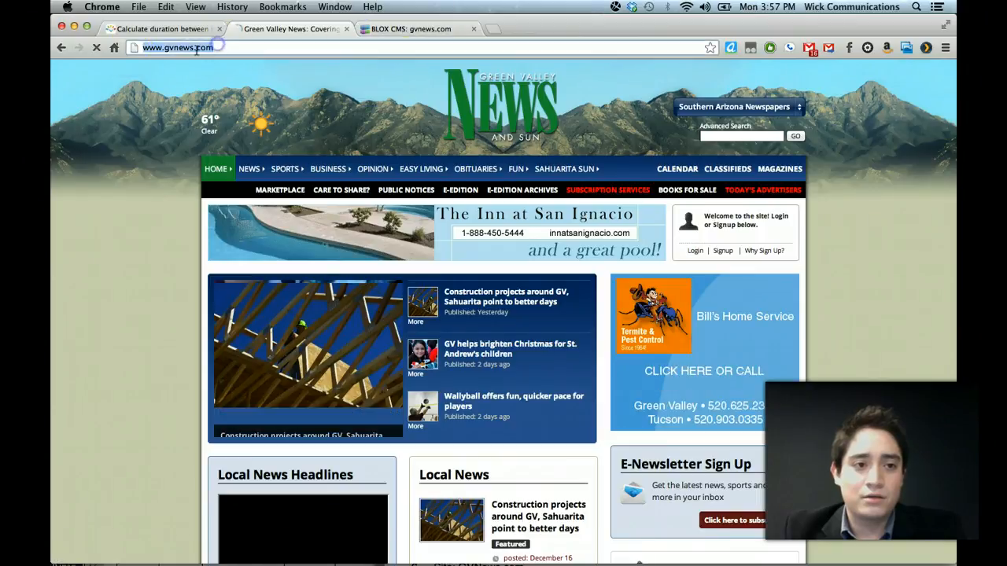
{"action": "left_click", "coordinate": [401, 28]}
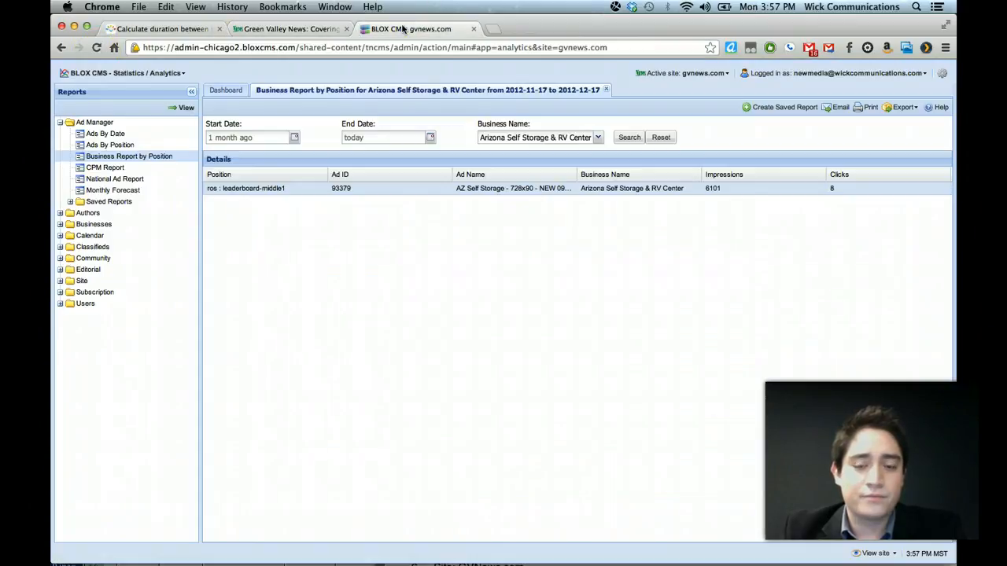
{"action": "left_click", "coordinate": [309, 33]}
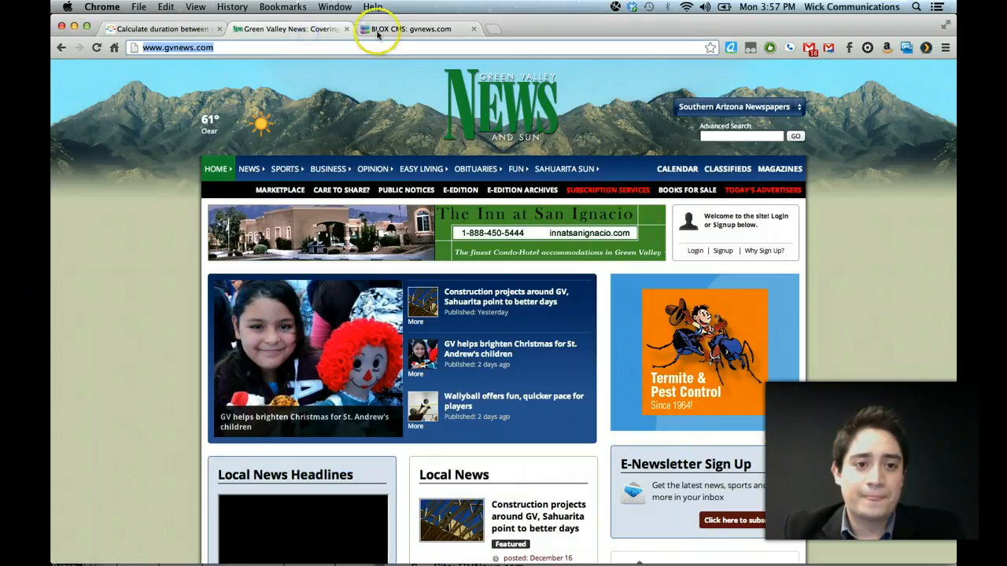
{"action": "left_click", "coordinate": [96, 47]}
{"action": "left_click", "coordinate": [384, 30]}
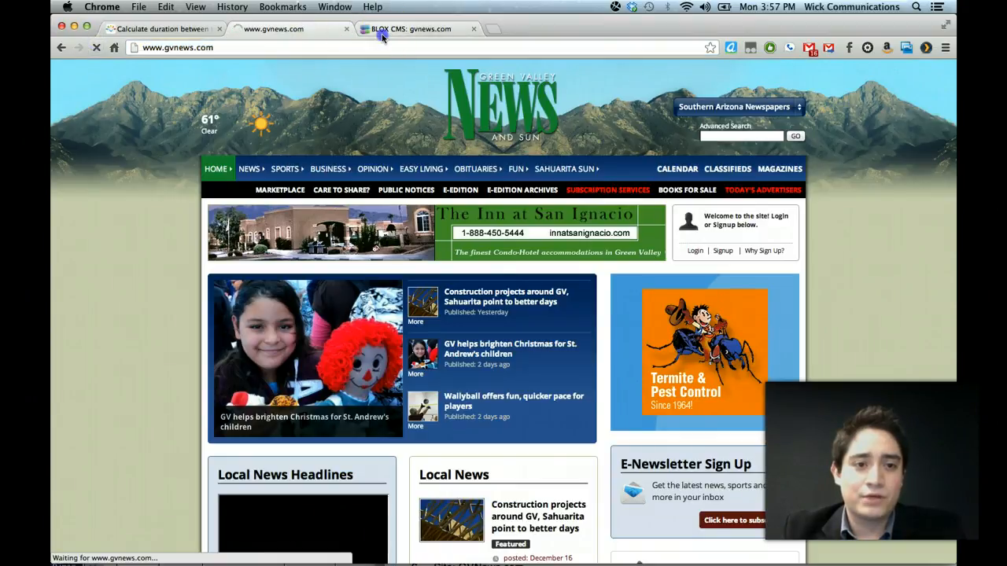
{"action": "left_click", "coordinate": [282, 26]}
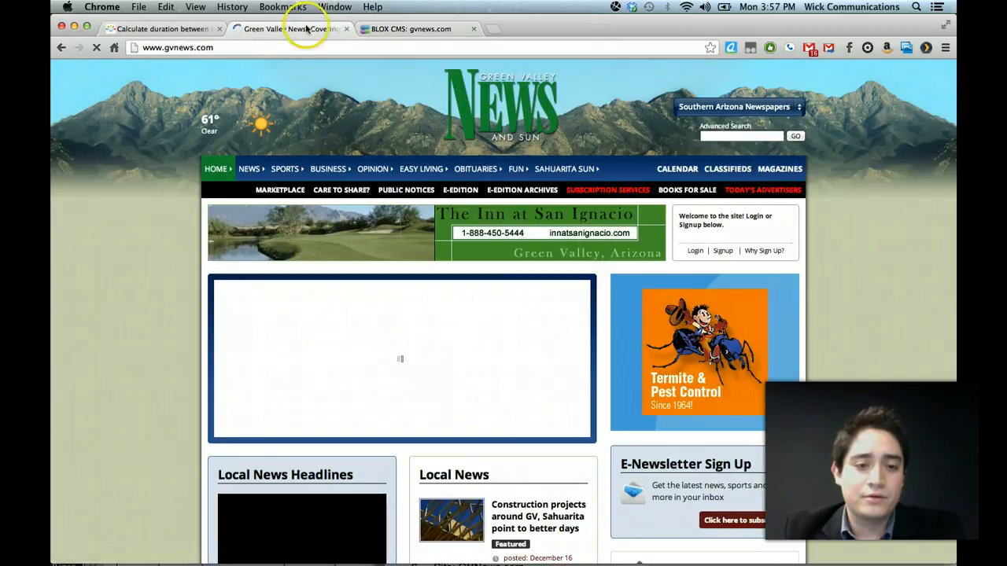
{"action": "left_click", "coordinate": [378, 29]}
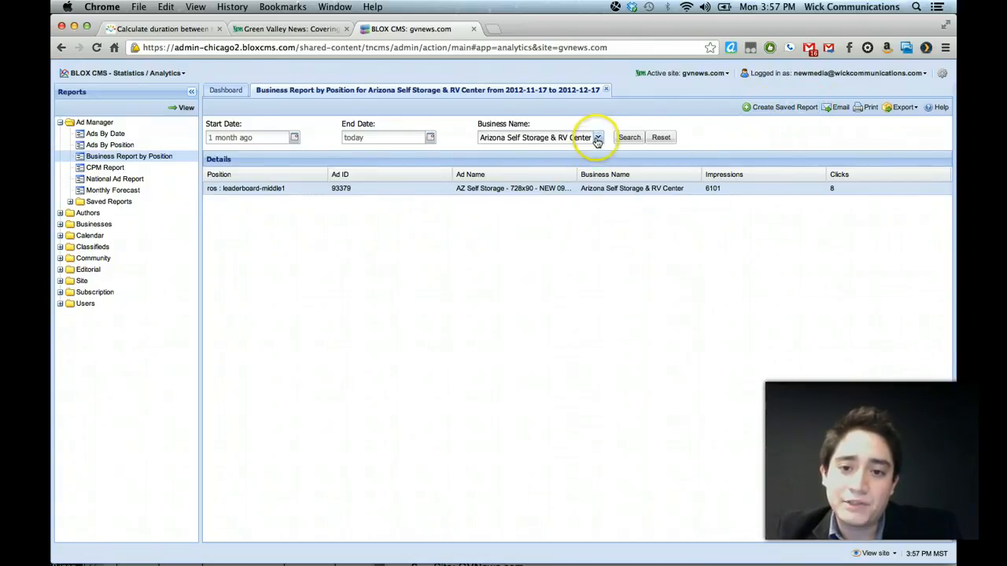
Step: Open the email form for the Arizona Self Storage & RV Center report, inspect its recipient field, and cancel without sending
{"action": "left_click", "coordinate": [843, 113]}
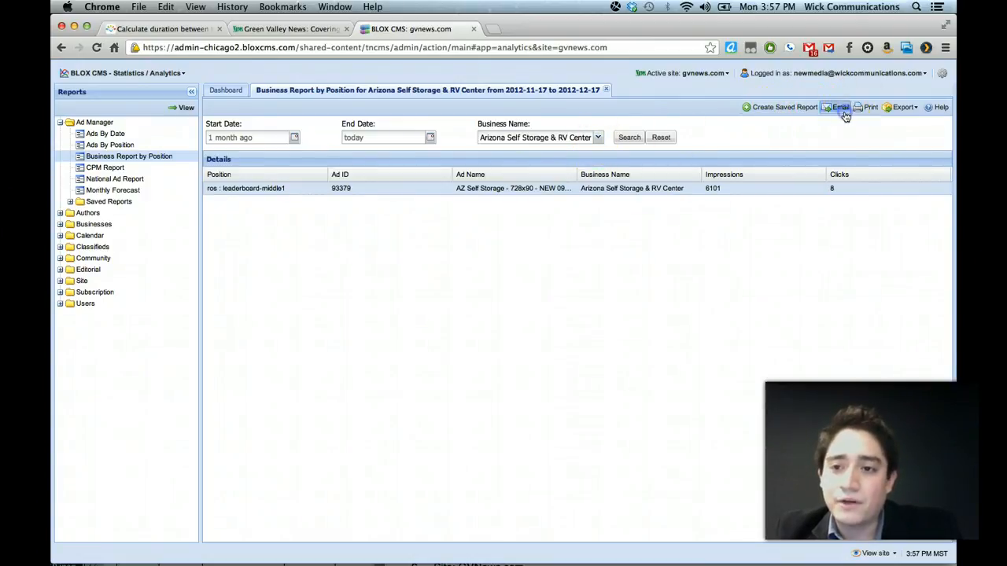
{"action": "left_click", "coordinate": [606, 214]}
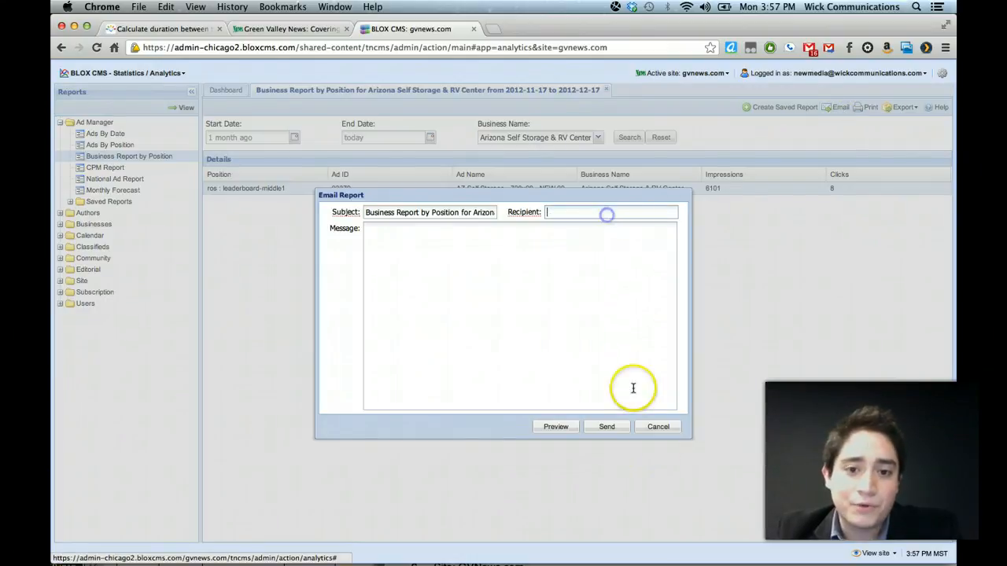
{"action": "left_click", "coordinate": [657, 428]}
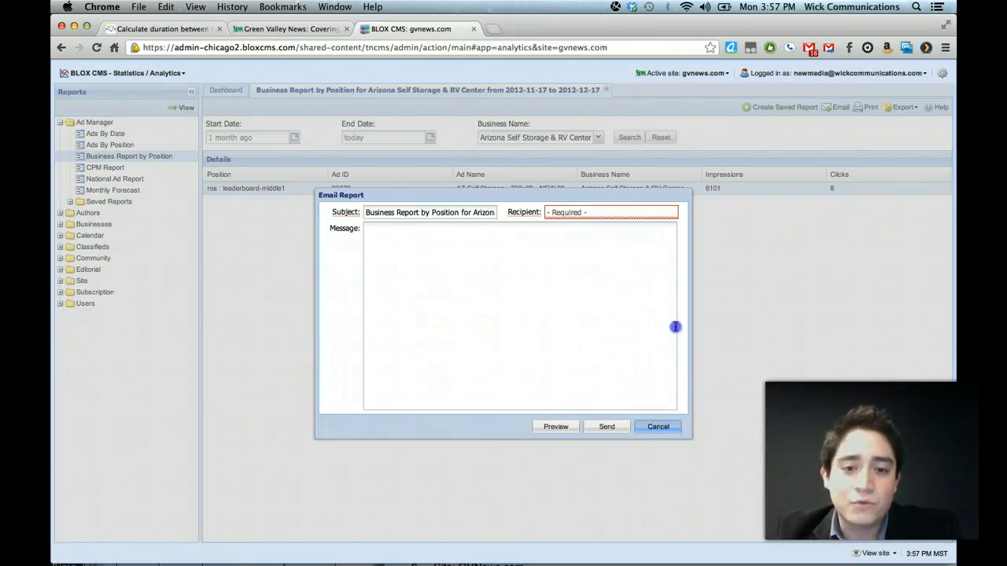
{"action": "left_click", "coordinate": [669, 426]}
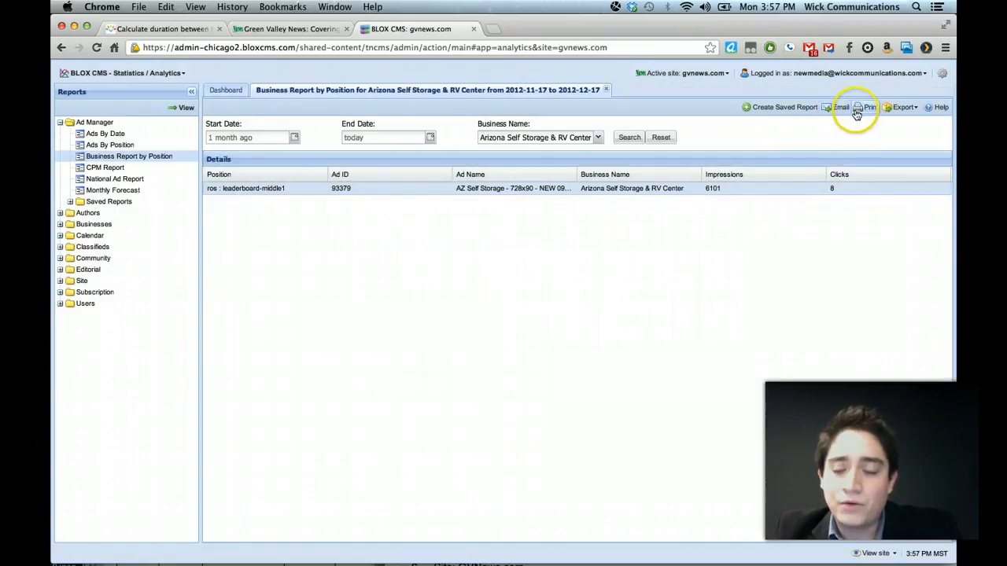
Step: Preview the printable version of the Arizona Self Storage & RV Center report, close it, and check the available export formats
{"action": "left_click", "coordinate": [857, 111]}
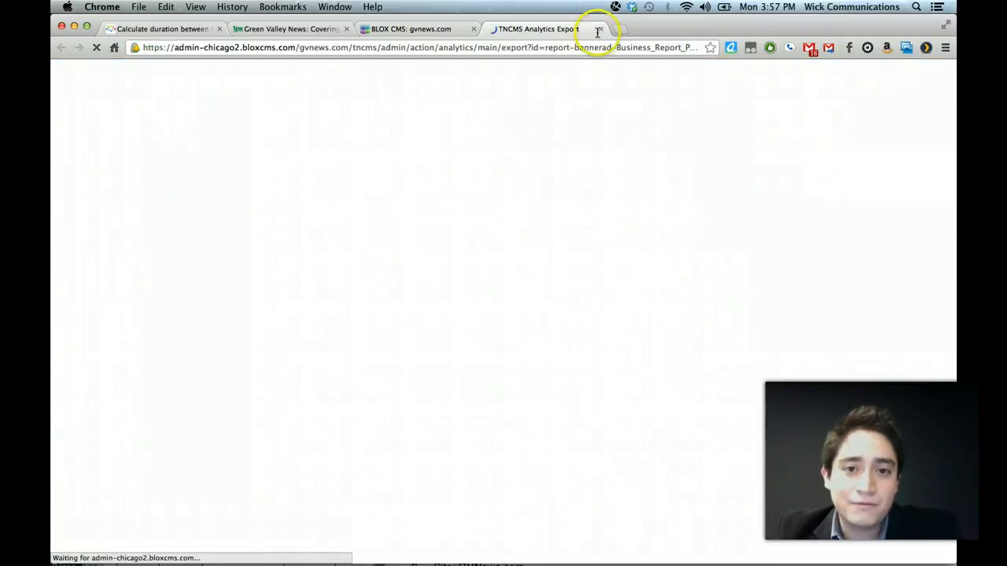
{"action": "left_click", "coordinate": [413, 31]}
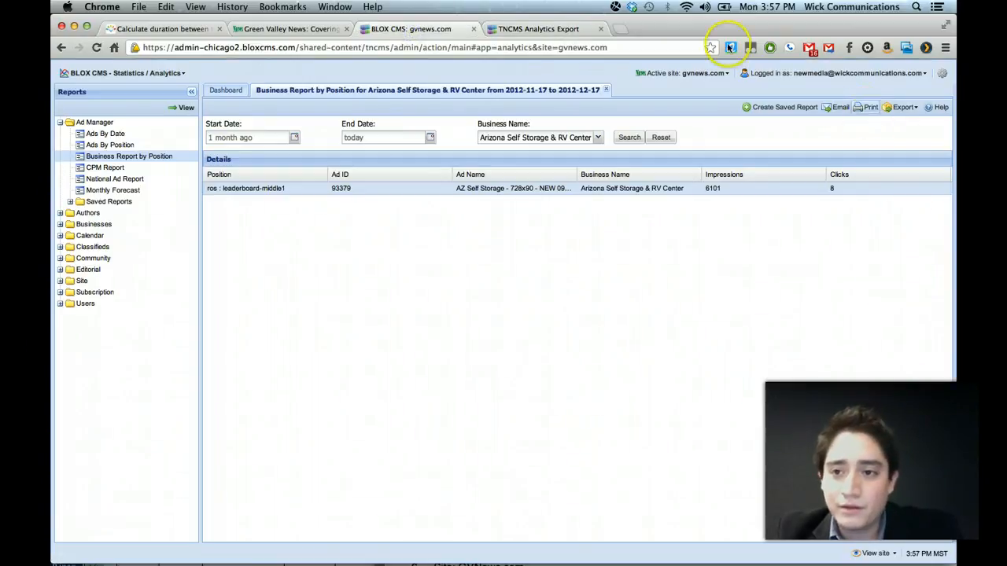
{"action": "left_click", "coordinate": [508, 33]}
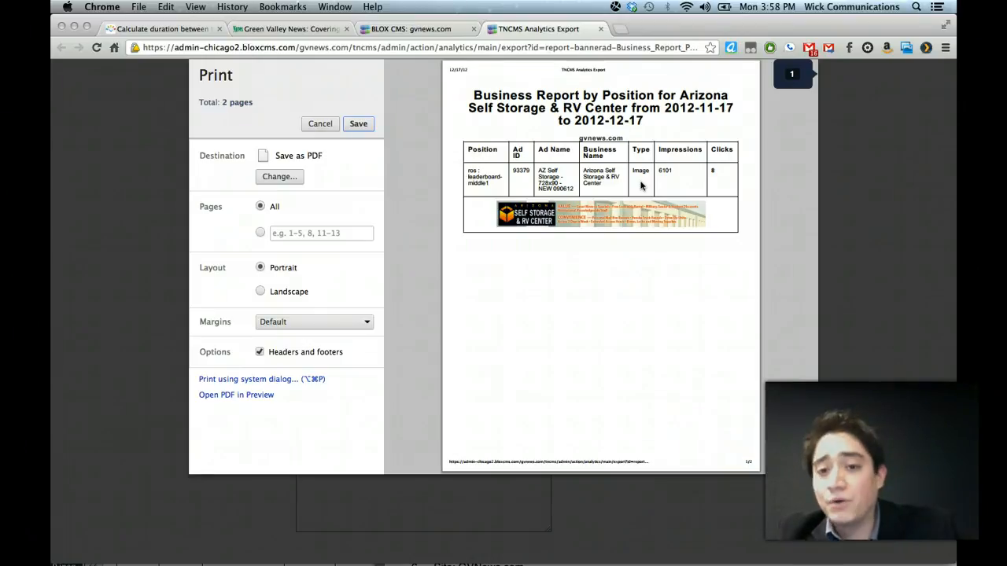
{"action": "left_click", "coordinate": [603, 29]}
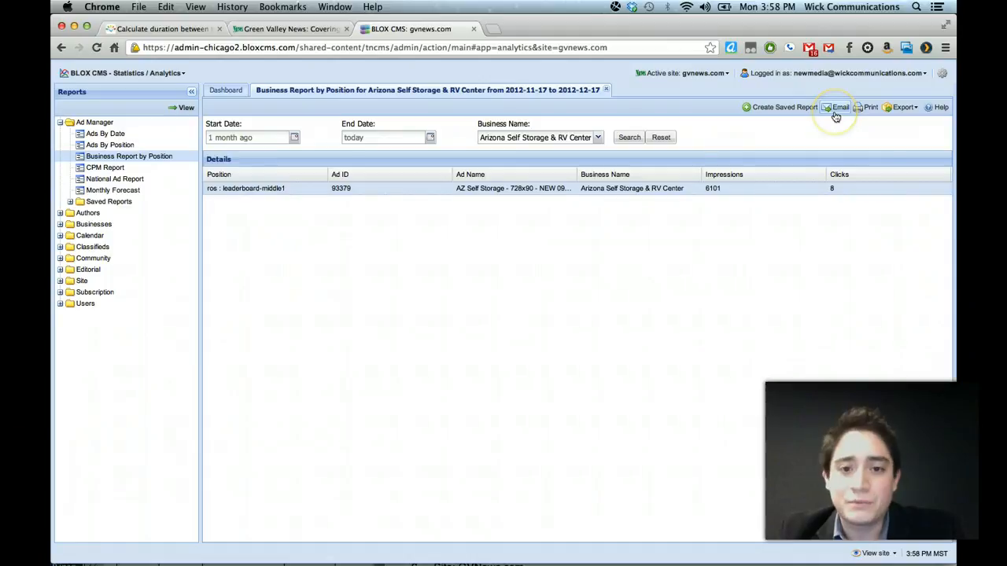
{"action": "left_click", "coordinate": [916, 109]}
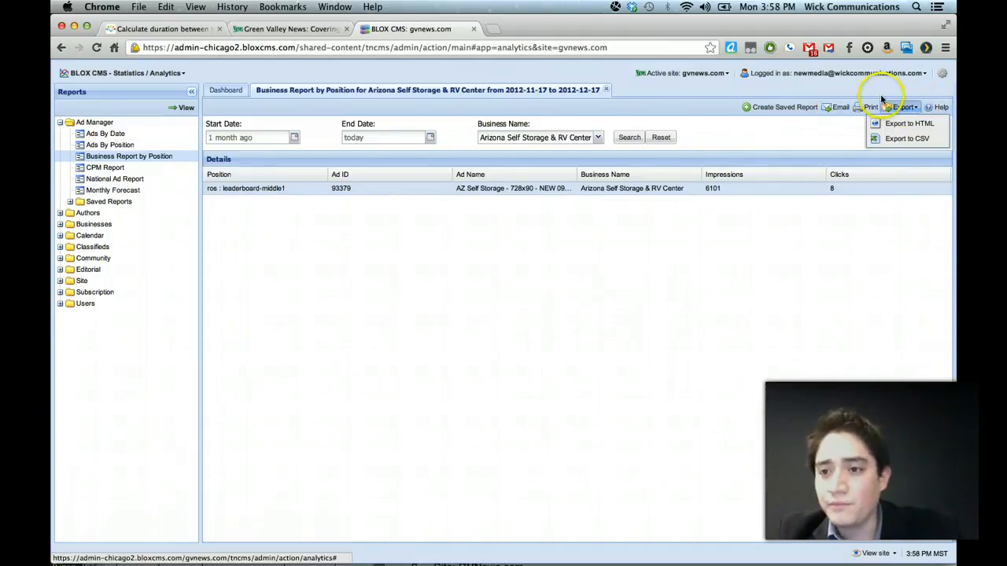
{"action": "left_click", "coordinate": [905, 107]}
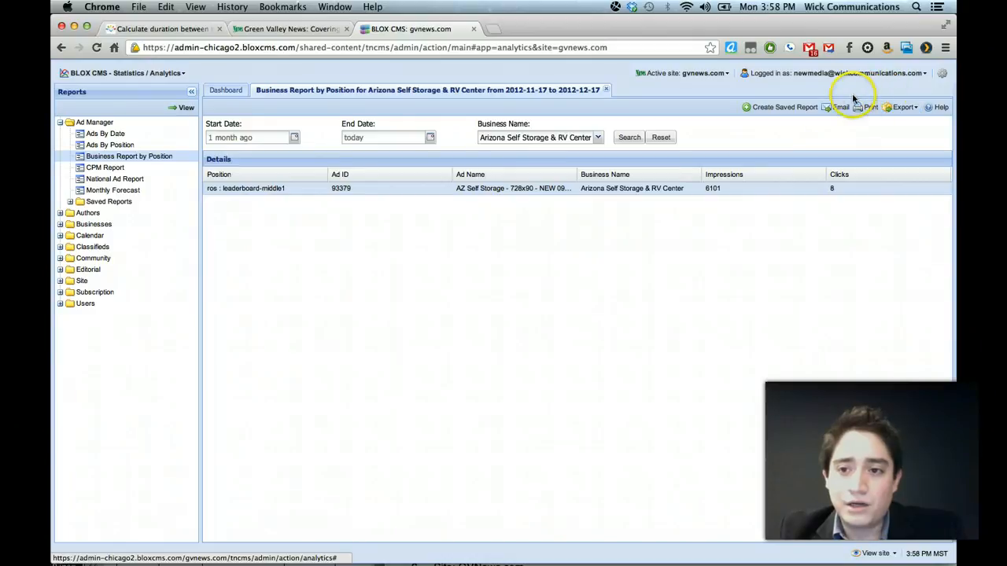
Step: Start a saved report from the business report and examine its title and the date range within it
{"action": "left_click", "coordinate": [799, 111]}
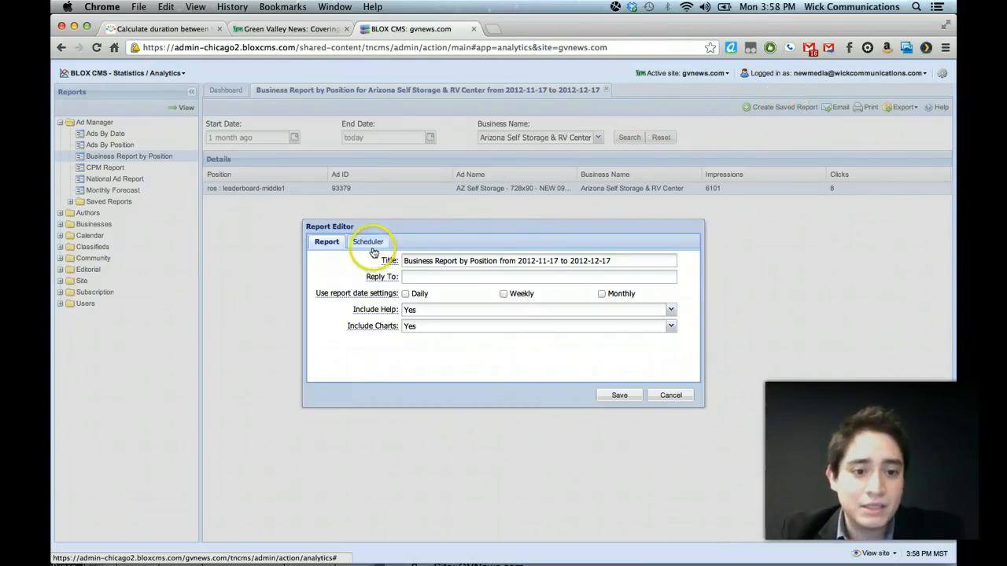
{"action": "left_click", "coordinate": [404, 261]}
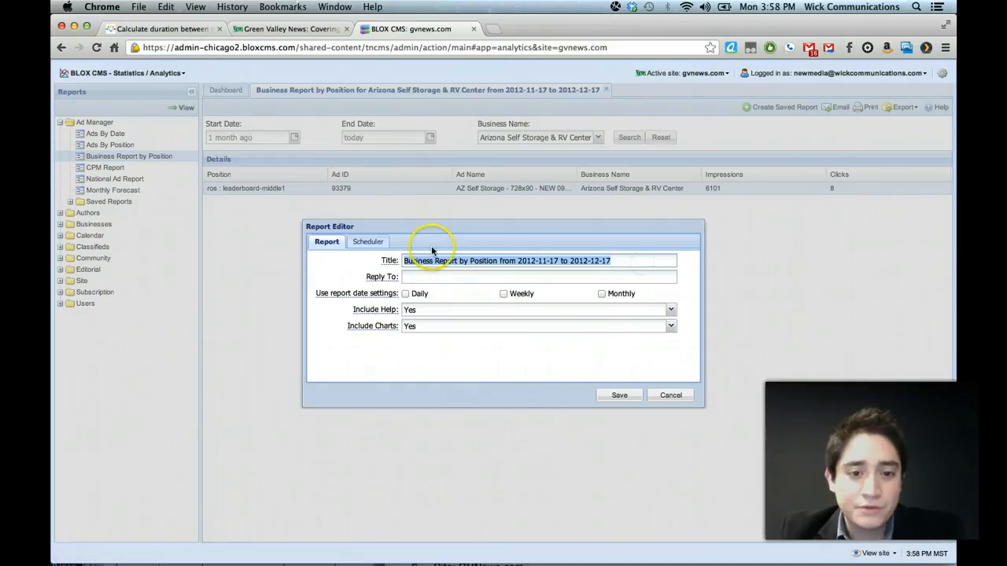
{"action": "left_click", "coordinate": [409, 262]}
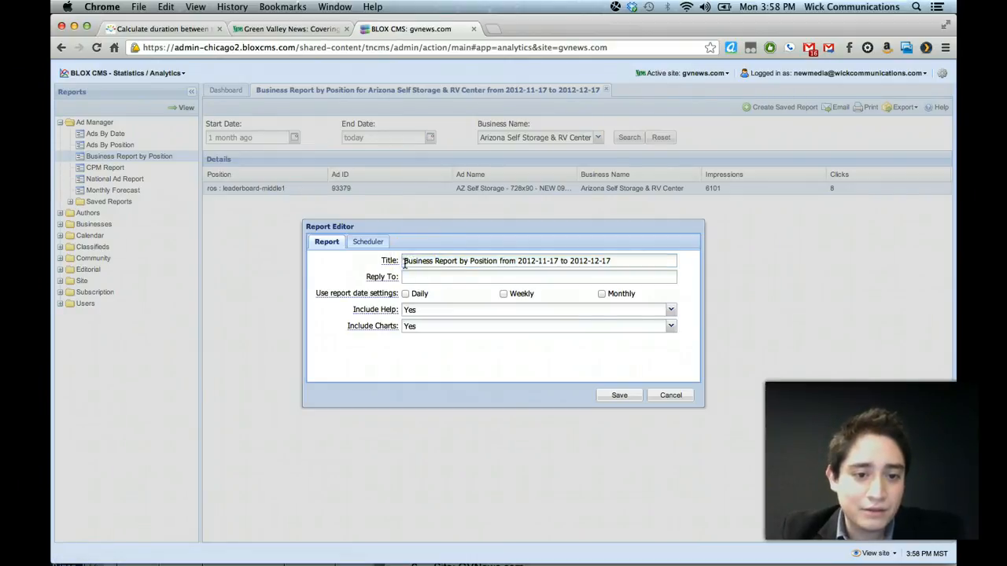
{"action": "left_click_drag", "start_coordinate": [403, 263], "coordinate": [612, 276]}
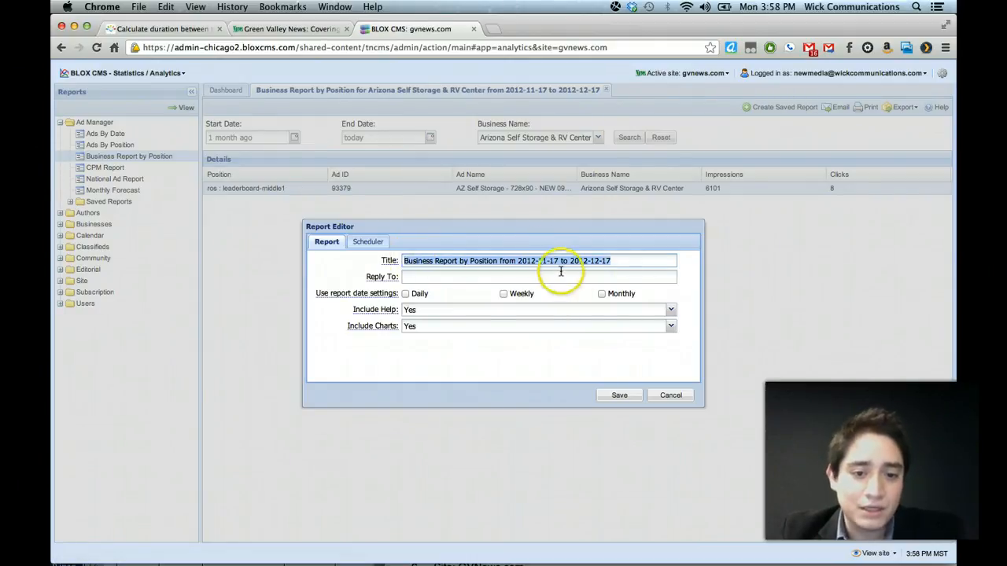
{"action": "left_click", "coordinate": [522, 259]}
{"action": "left_click_drag", "start_coordinate": [518, 260], "coordinate": [692, 279]}
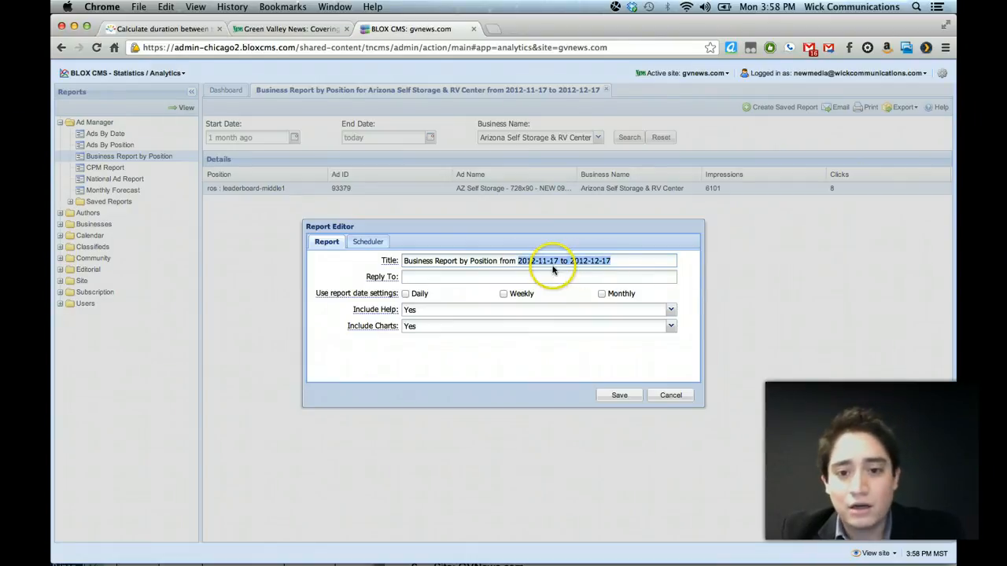
Step: Enter the sender's e-mail address as the saved report's Reply To
{"action": "left_click", "coordinate": [436, 276]}
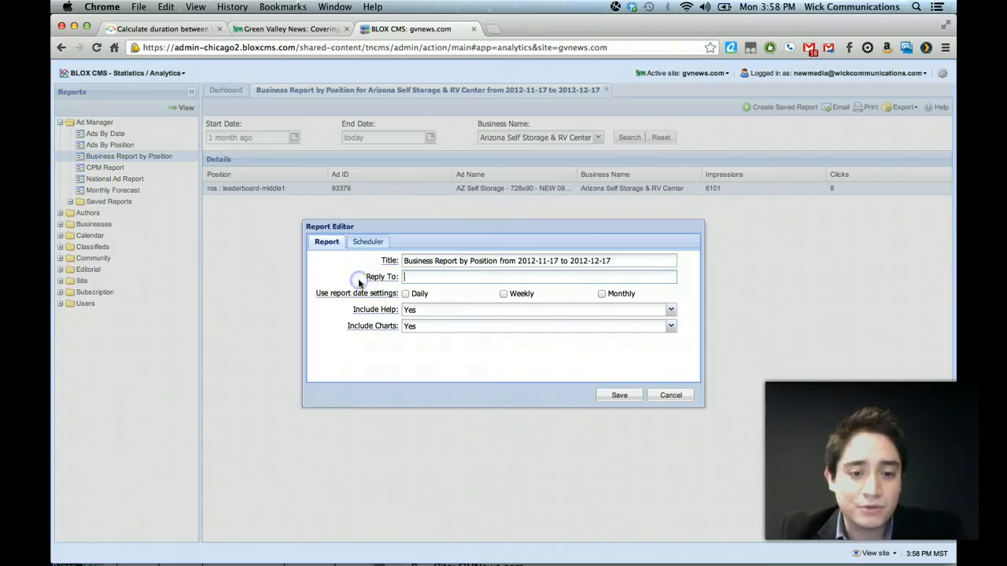
{"action": "mouse_move", "coordinate": [379, 275]}
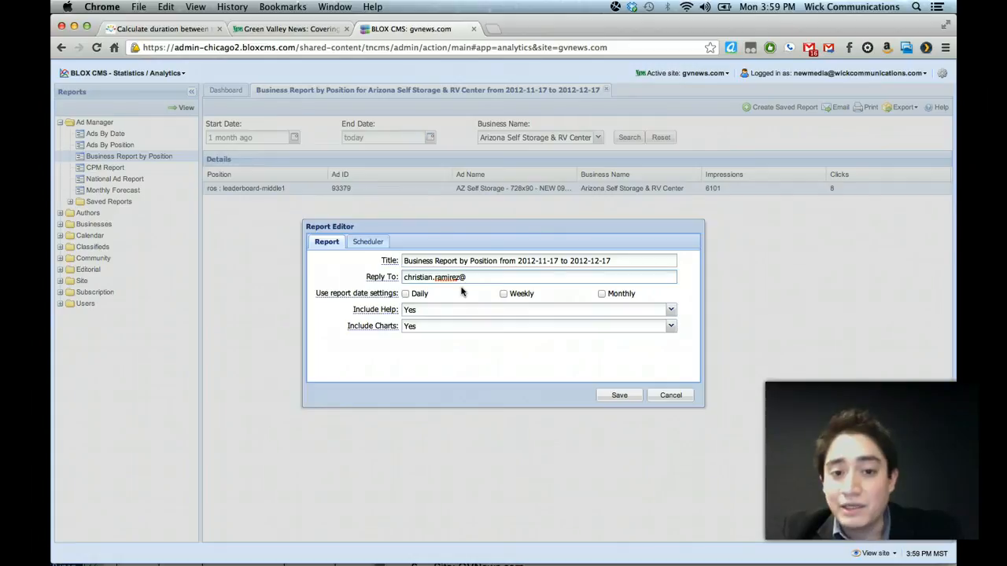
{"action": "key", "text": "super+a"}
{"action": "key", "text": "super+x"}
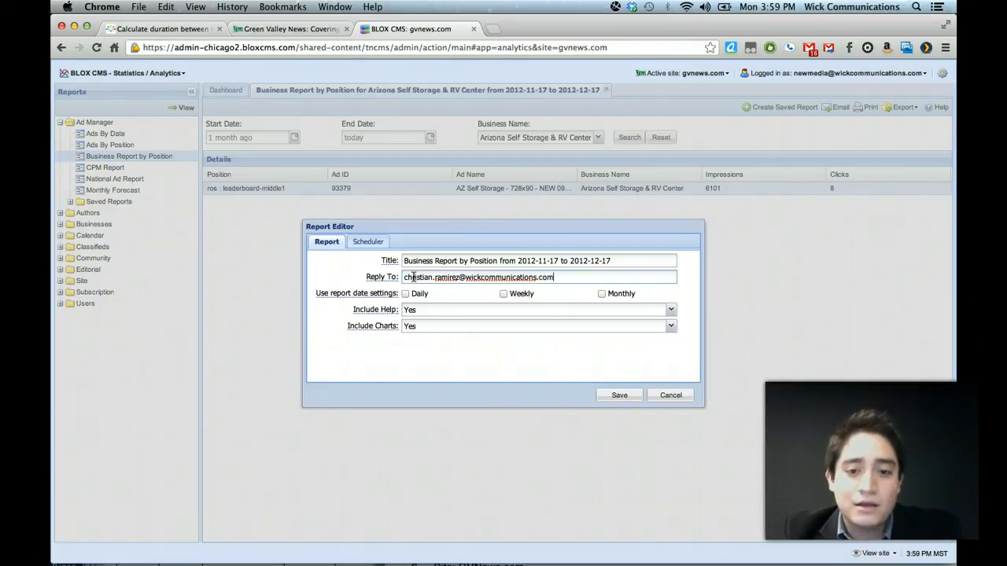
{"action": "mouse_move", "coordinate": [339, 291]}
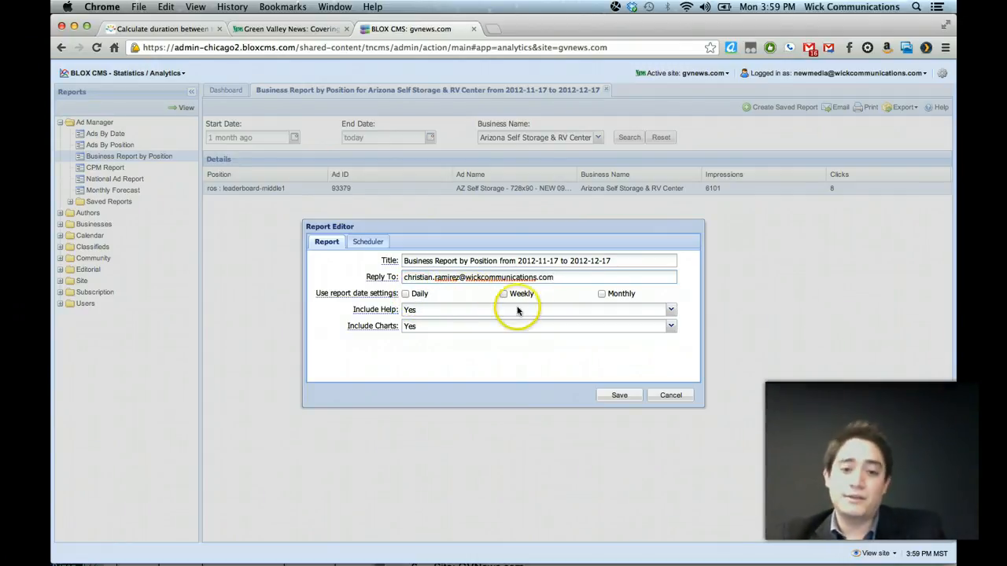
Step: Check the Include Help choices for the saved report and cancel the report editor without saving
{"action": "left_click", "coordinate": [671, 310]}
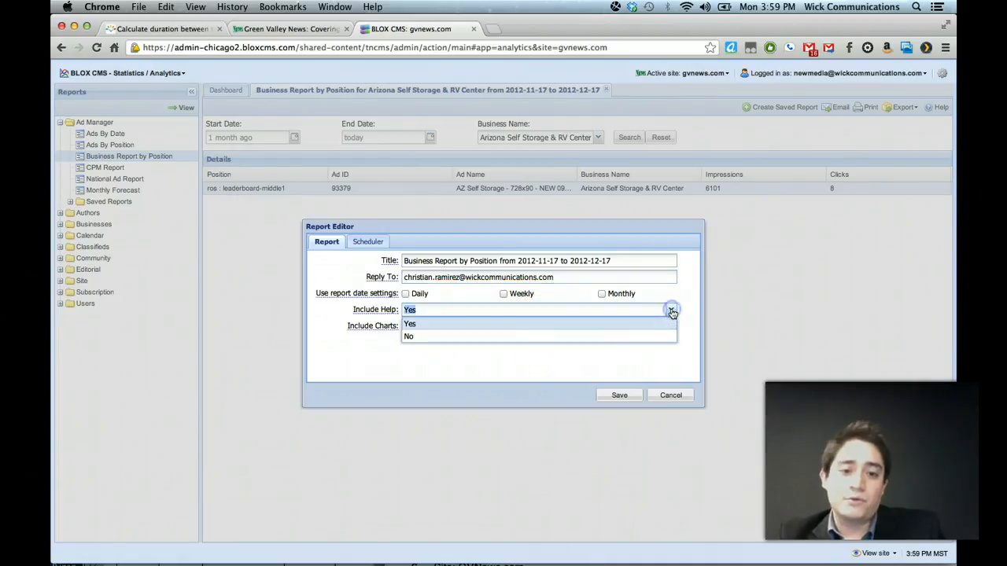
{"action": "left_click", "coordinate": [696, 292]}
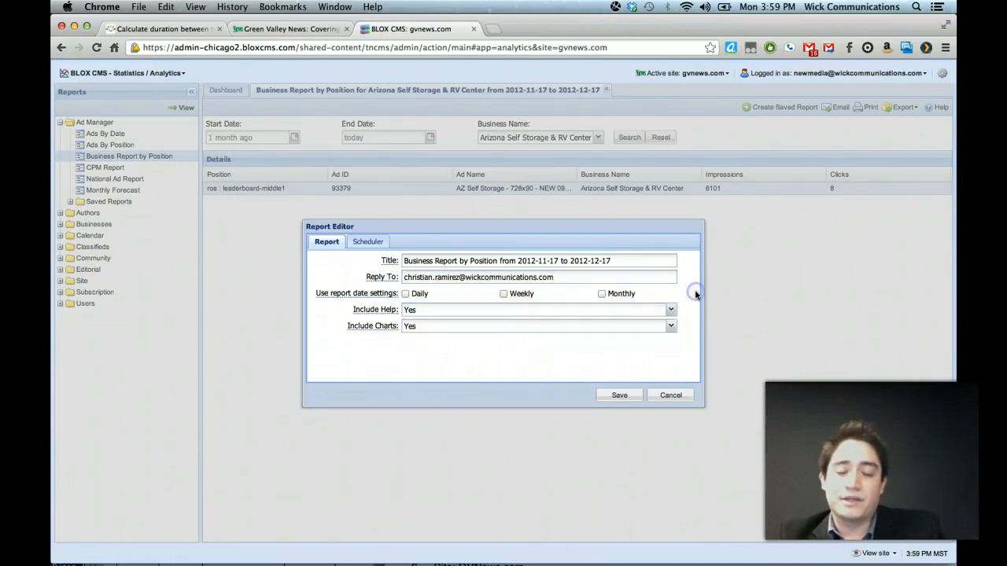
{"action": "left_click", "coordinate": [671, 395]}
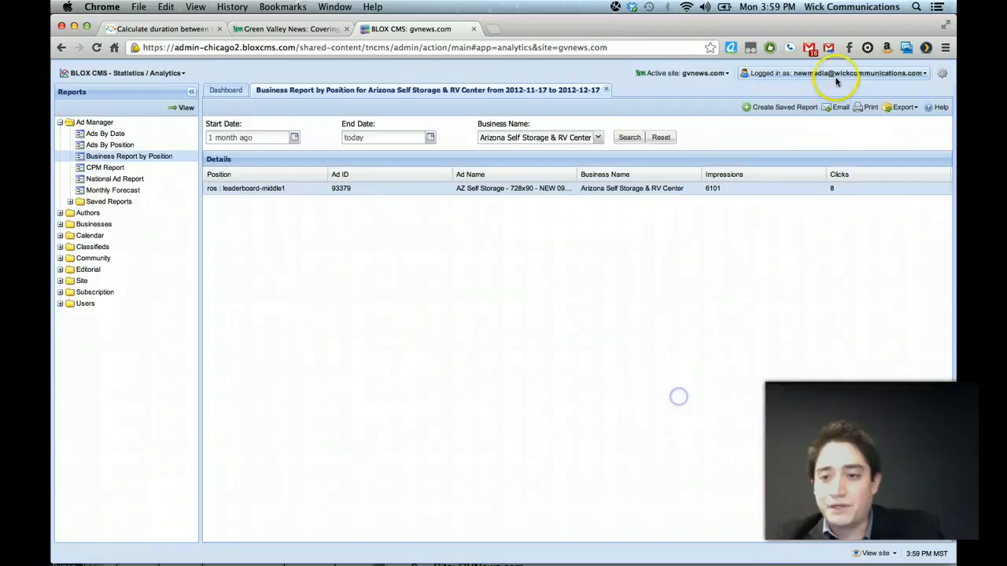
Step: Open the printable Arizona Self Storage & RV Center report and compare its column headings with the definitions under Details
{"action": "left_click", "coordinate": [861, 109]}
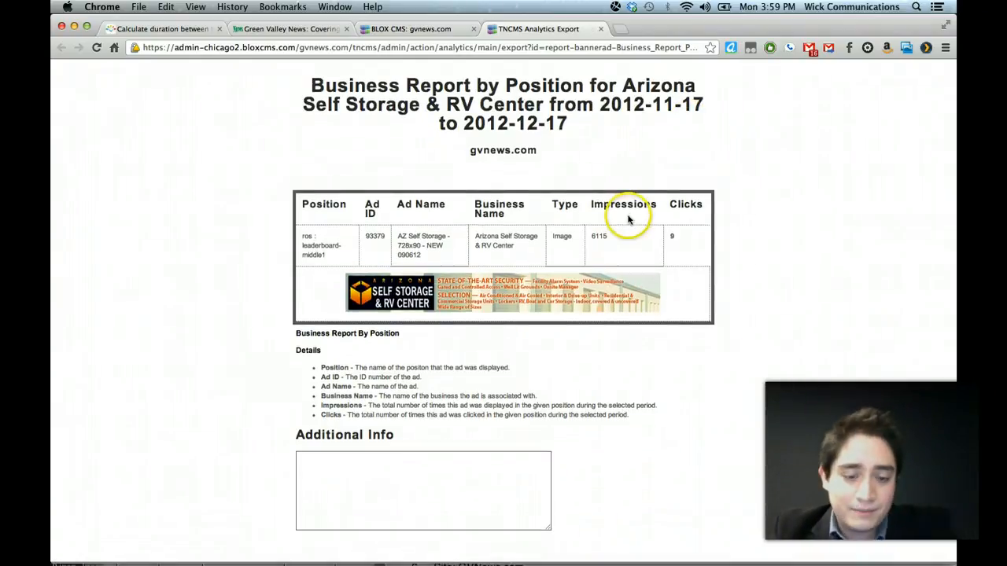
{"action": "left_click_drag", "start_coordinate": [299, 352], "coordinate": [692, 420]}
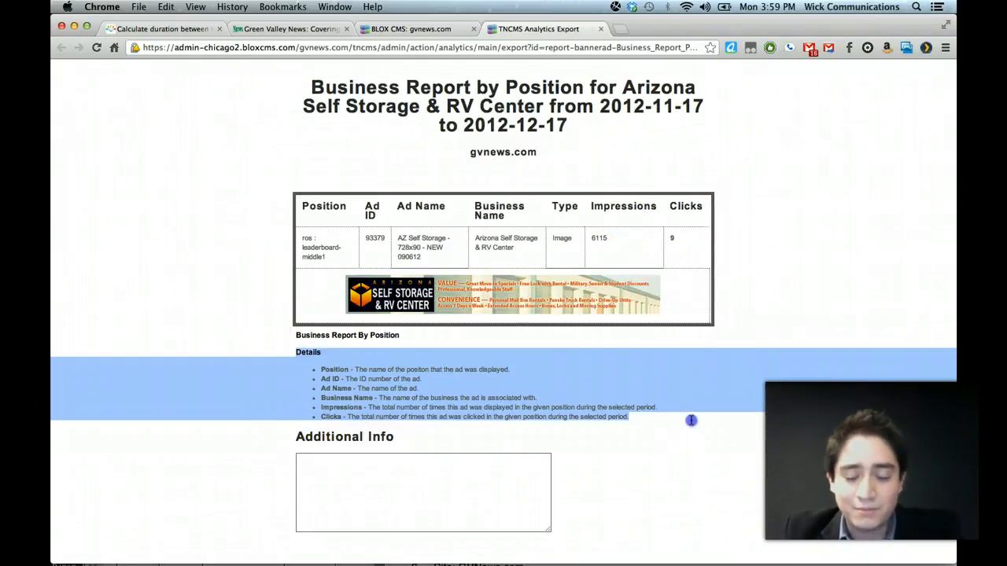
{"action": "left_click_drag", "start_coordinate": [305, 203], "coordinate": [521, 218]}
{"action": "left_click", "coordinate": [420, 205]}
{"action": "left_click_drag", "start_coordinate": [288, 377], "coordinate": [422, 407]}
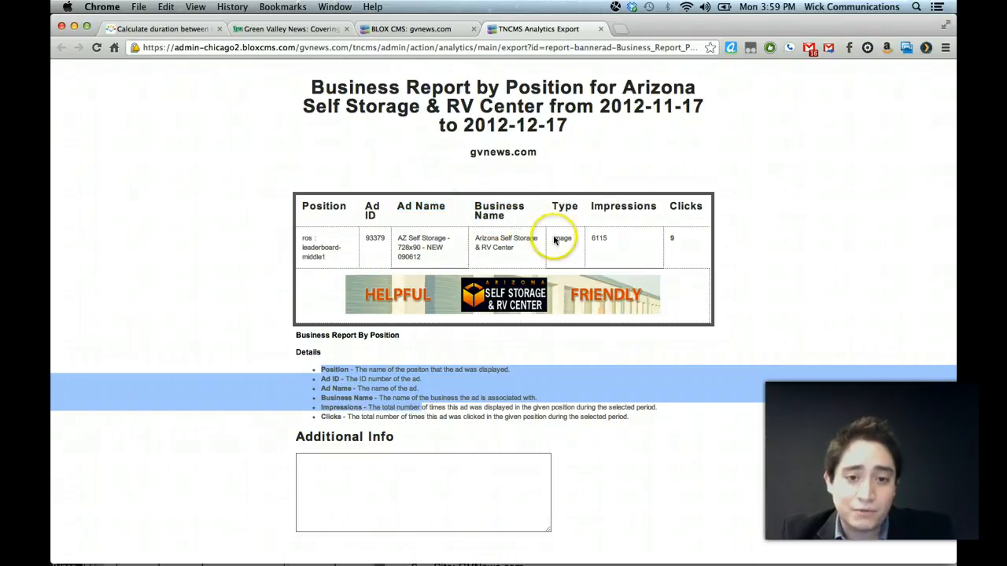
{"action": "left_click_drag", "start_coordinate": [476, 205], "coordinate": [548, 211]}
{"action": "left_click", "coordinate": [567, 208]}
{"action": "left_click", "coordinate": [547, 210]}
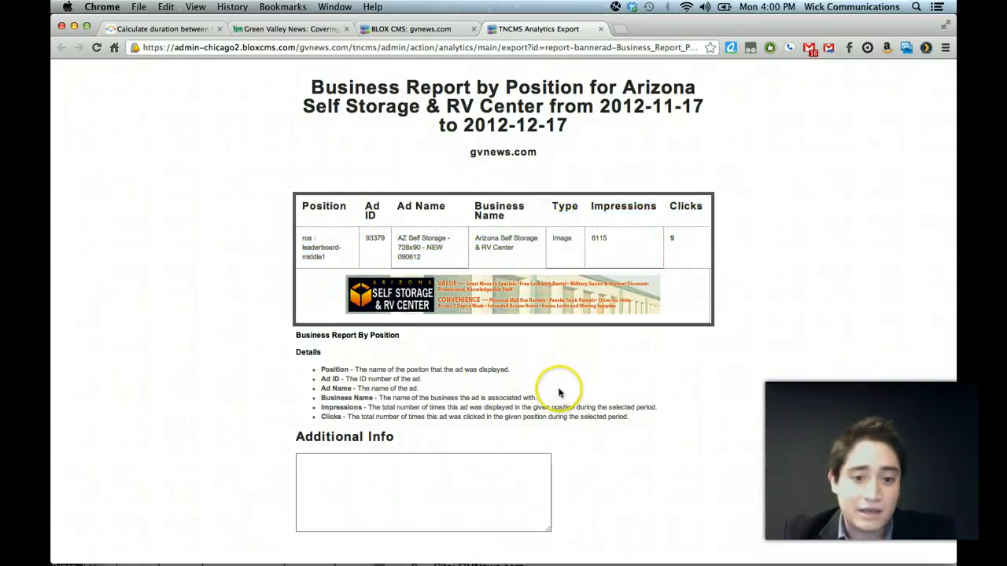
Step: Start a saved report from the Arizona Self Storage & RV Center business report and look over its Report and Scheduler settings
{"action": "left_click", "coordinate": [413, 28]}
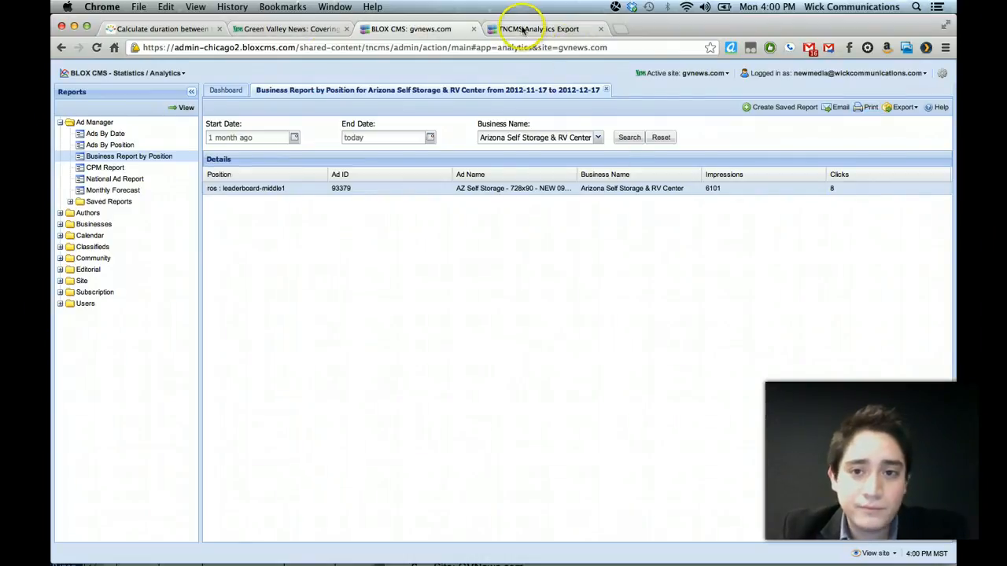
{"action": "left_click", "coordinate": [793, 111]}
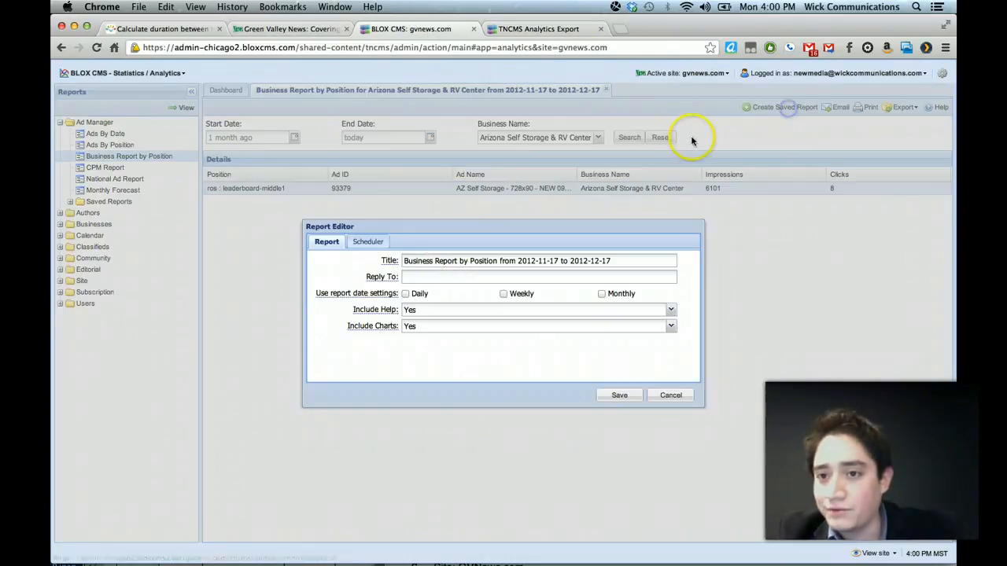
{"action": "left_click", "coordinate": [380, 243]}
{"action": "left_click", "coordinate": [326, 242]}
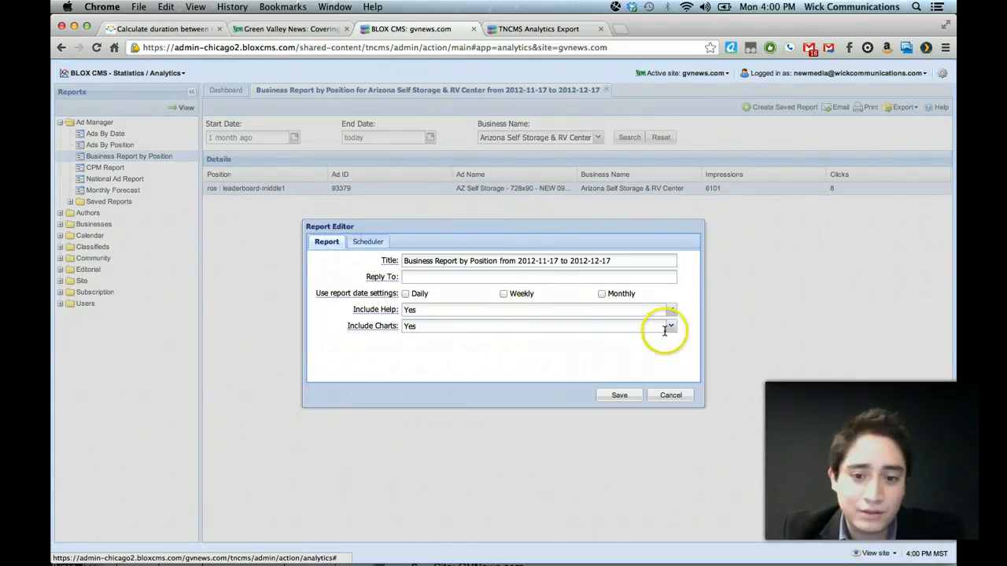
Step: Review the printable business report again and set Include Charts to No for the saved report
{"action": "left_click", "coordinate": [535, 29]}
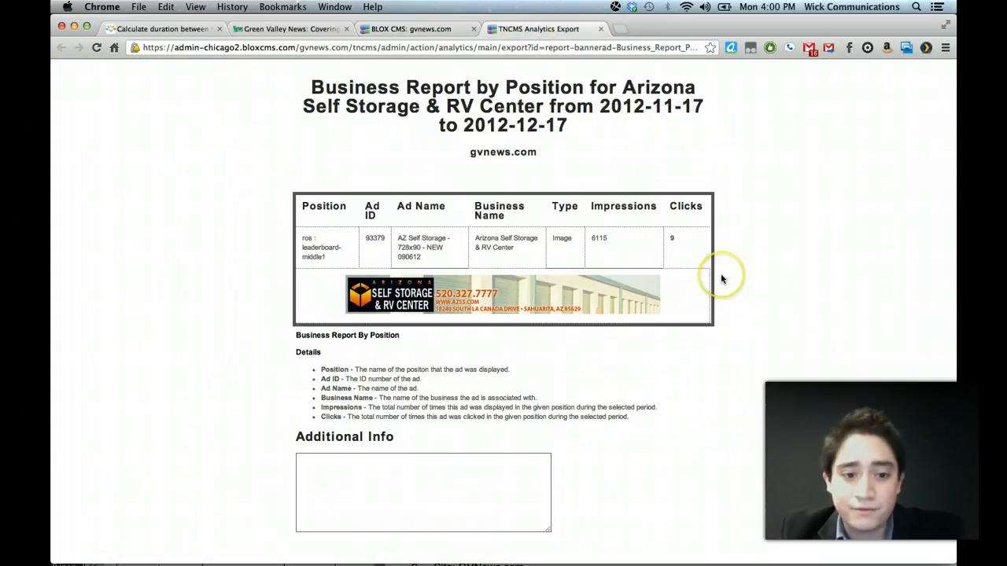
{"action": "left_click", "coordinate": [437, 32]}
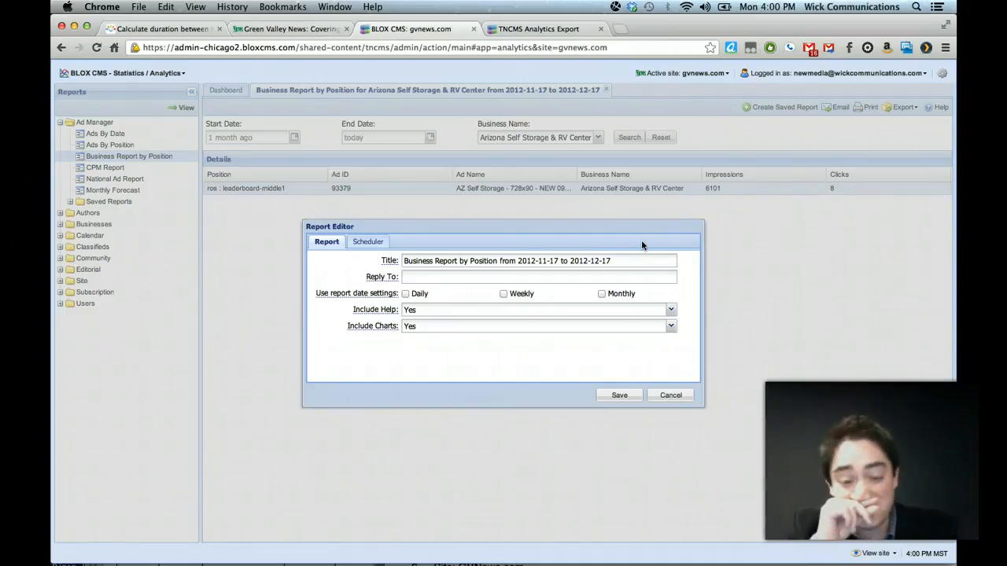
{"action": "left_click", "coordinate": [671, 329]}
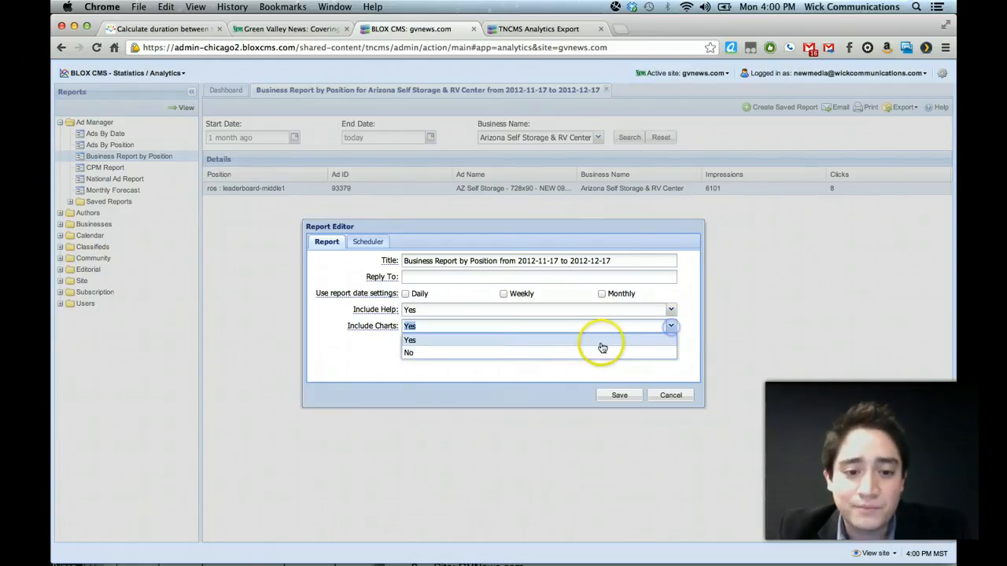
{"action": "left_click", "coordinate": [593, 351]}
Step: Schedule the saved report to go to the advertiser's e-mail address daily, weekly and monthly
{"action": "left_click", "coordinate": [367, 241]}
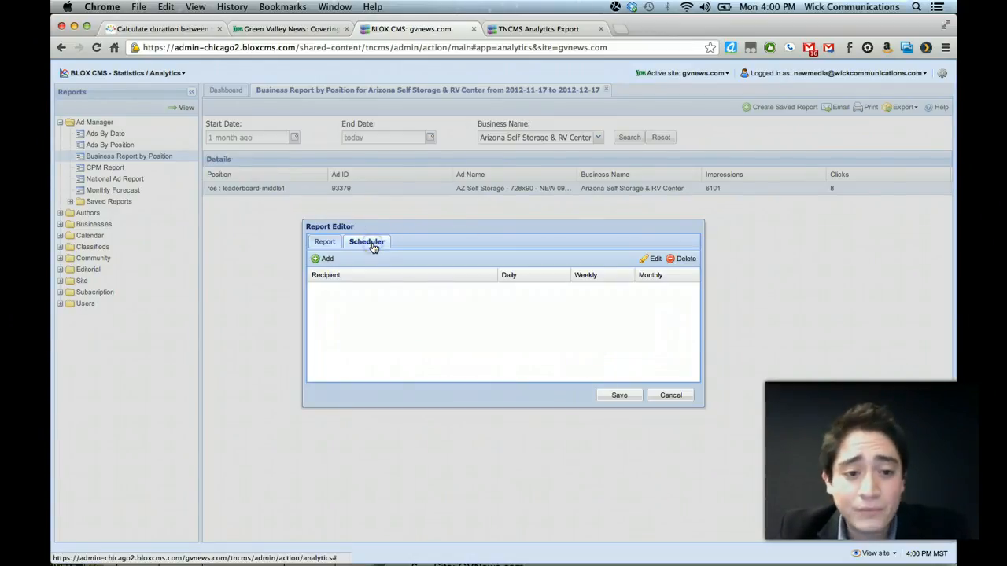
{"action": "left_click", "coordinate": [326, 259]}
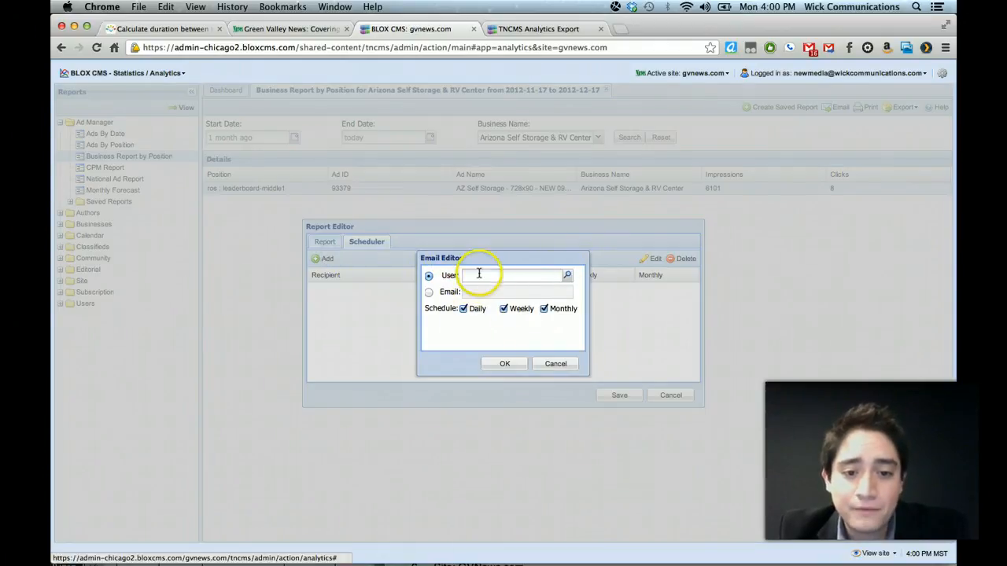
{"action": "left_click", "coordinate": [565, 277]}
{"action": "left_click", "coordinate": [538, 279]}
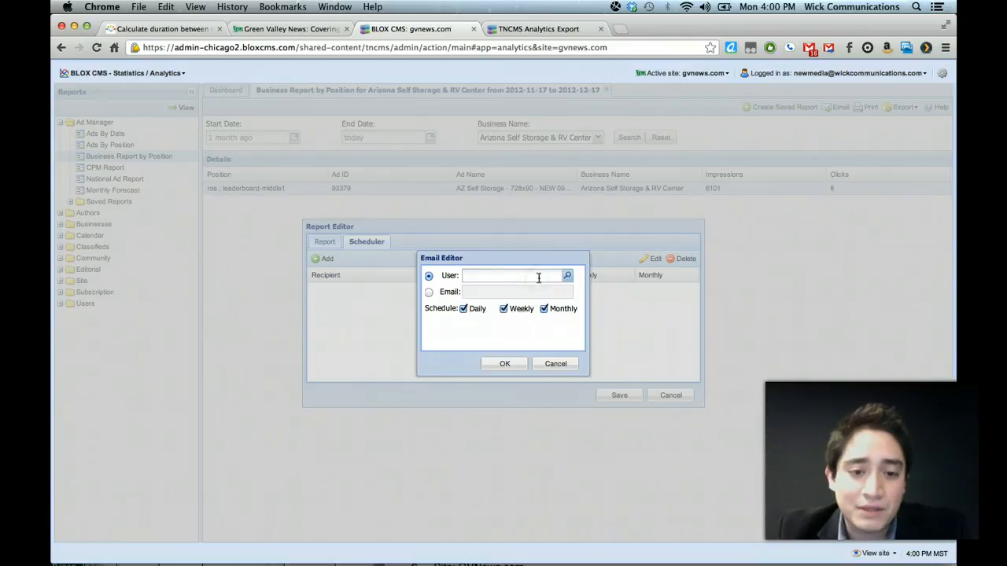
{"action": "left_click", "coordinate": [429, 292]}
{"action": "left_click", "coordinate": [492, 292]}
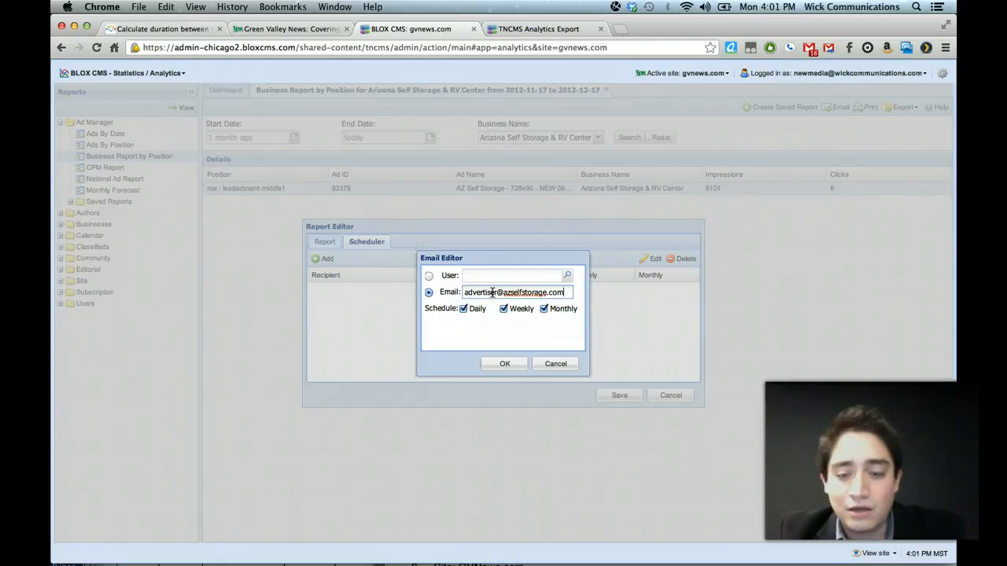
{"action": "left_click", "coordinate": [509, 364]}
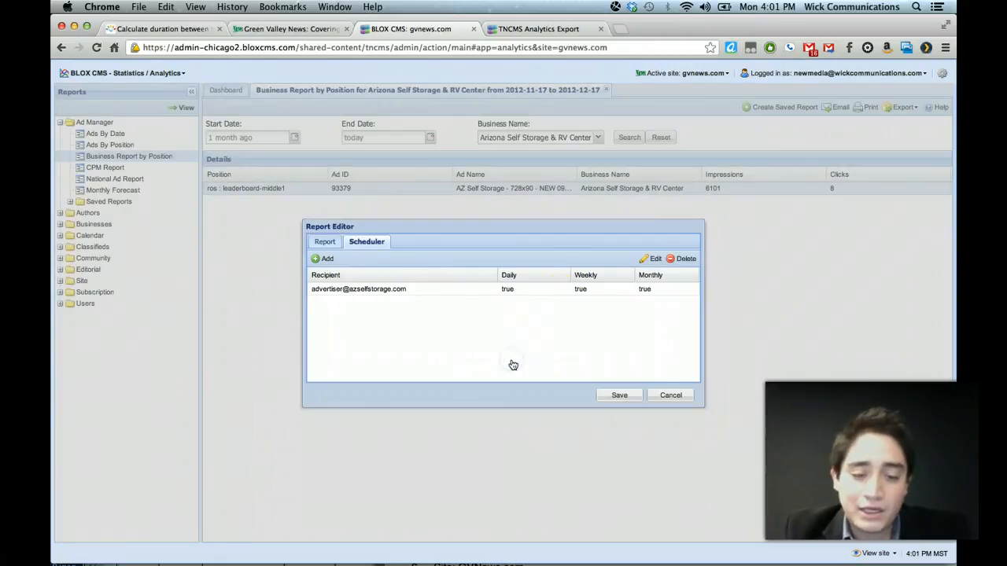
Step: Limit the advertiser's report schedule to monthly only and cancel the report editor without saving
{"action": "double_click", "coordinate": [535, 293]}
{"action": "left_click", "coordinate": [463, 310]}
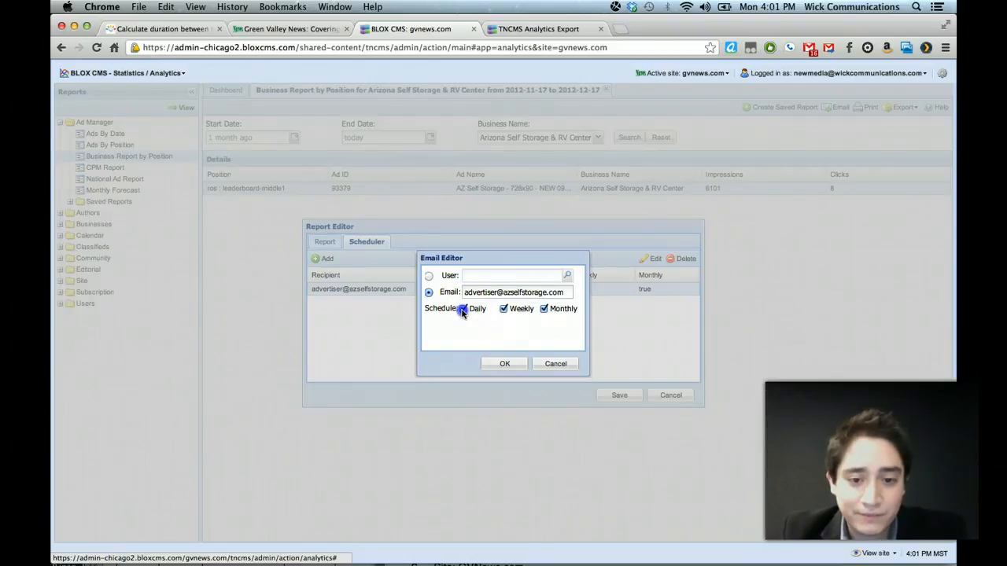
{"action": "left_click", "coordinate": [504, 309]}
{"action": "left_click", "coordinate": [521, 363]}
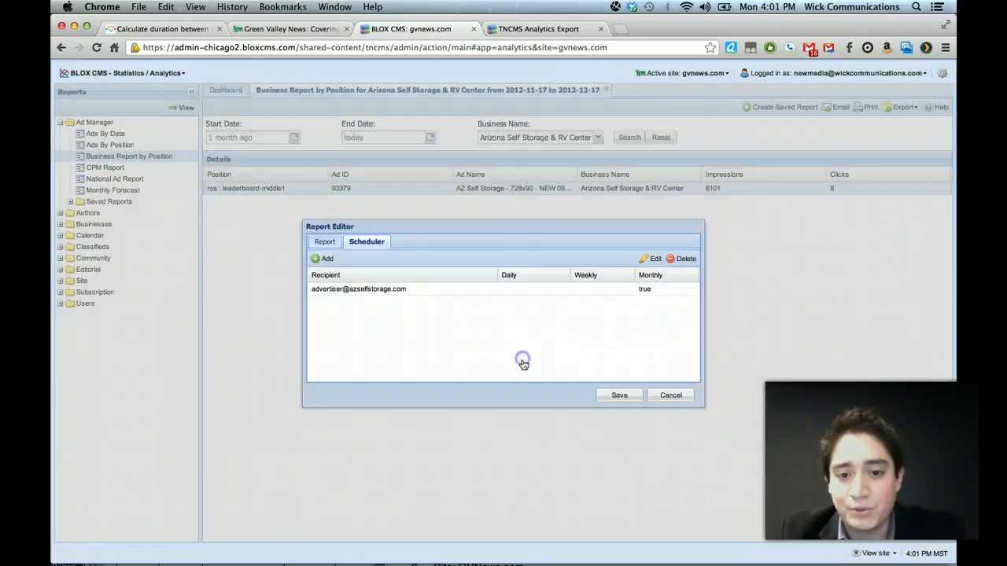
{"action": "left_click", "coordinate": [631, 399]}
{"action": "left_click", "coordinate": [667, 399]}
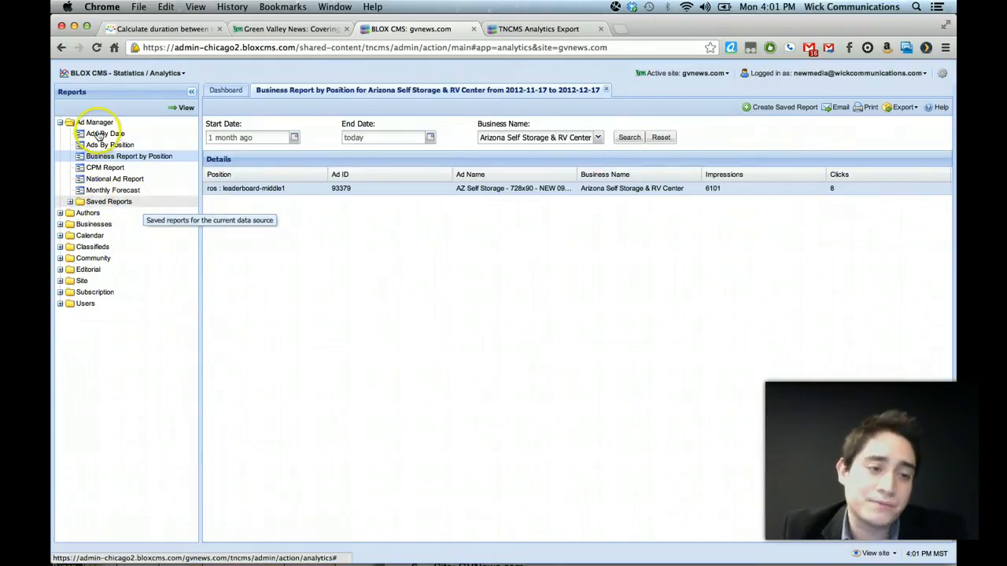
Step: Open the saved Business Report by Position from 2011-12-24 to 2012-01-23 and check its saved report editing options
{"action": "left_click", "coordinate": [69, 203]}
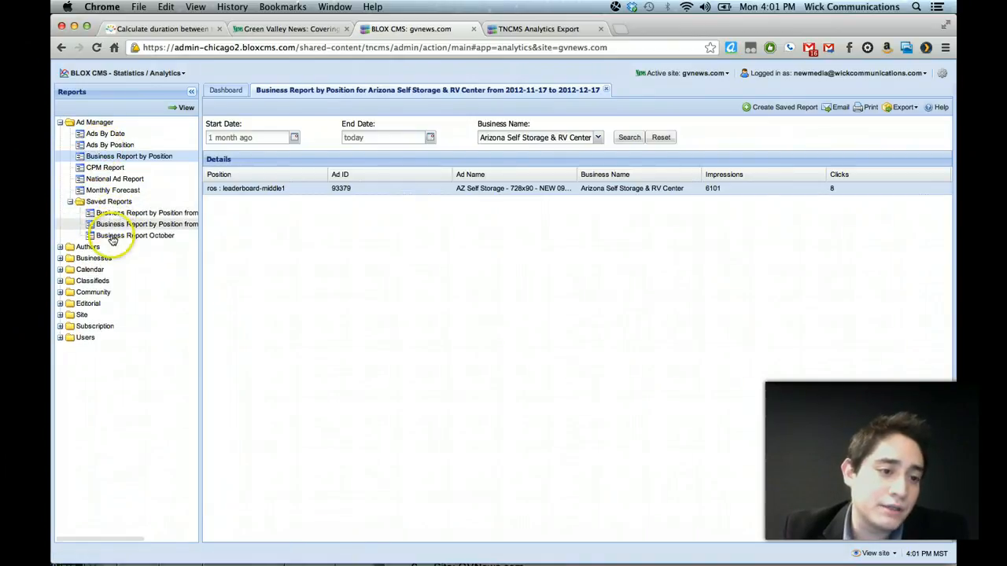
{"action": "left_click_drag", "start_coordinate": [198, 231], "coordinate": [391, 233]}
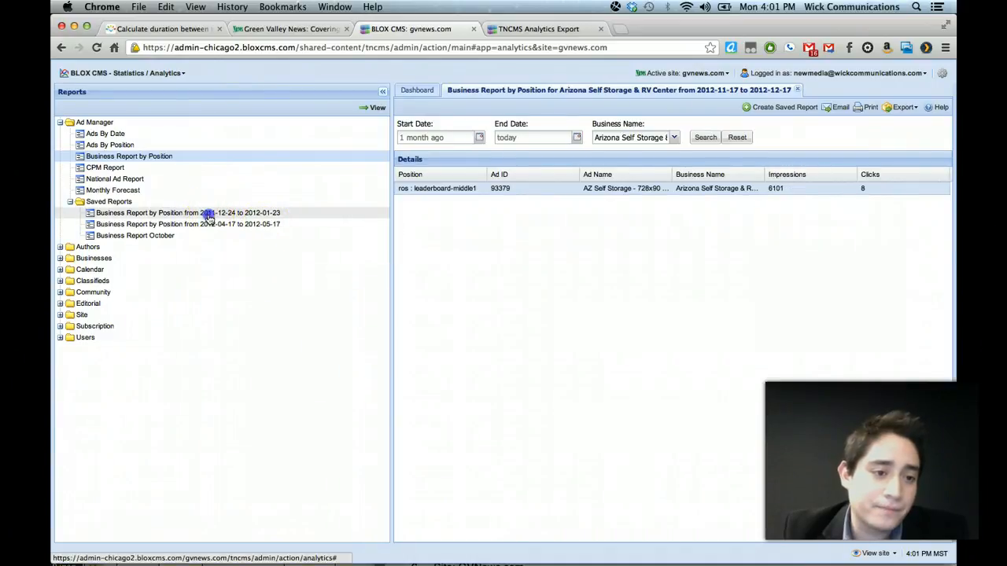
{"action": "double_click", "coordinate": [206, 216]}
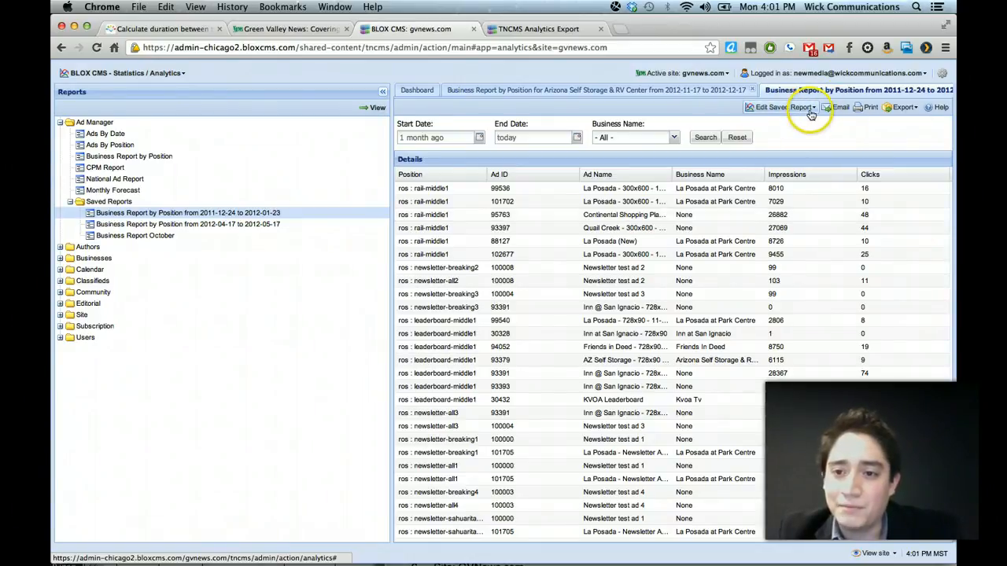
{"action": "left_click", "coordinate": [811, 115]}
{"action": "left_click", "coordinate": [810, 115]}
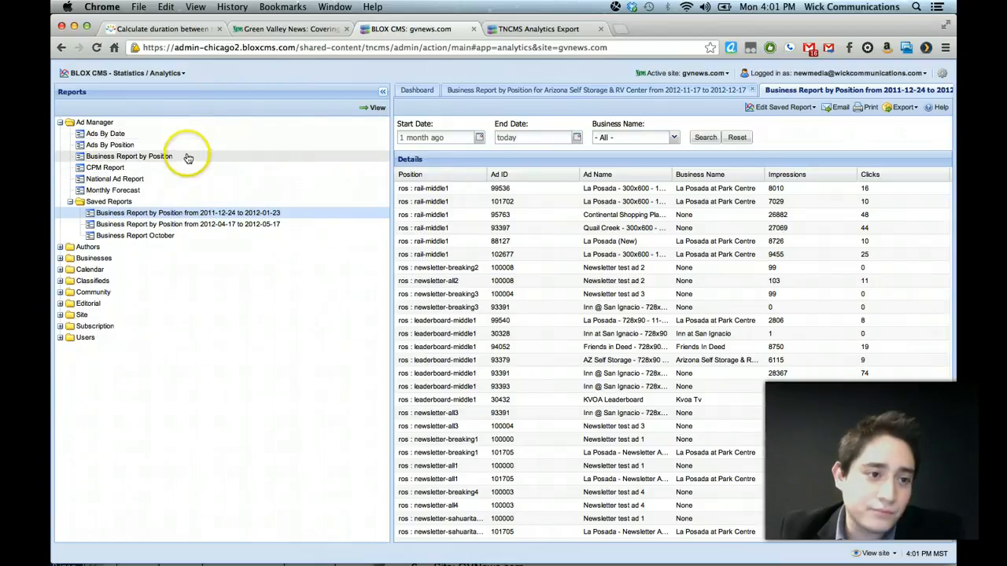
Step: Title a new saved report of the Arizona Self Storage & RV Center business report "AZ Self Storage 728 x 90 campaign" and cancel without saving
{"action": "left_click", "coordinate": [188, 157]}
{"action": "left_click", "coordinate": [785, 107]}
{"action": "left_click", "coordinate": [325, 241]}
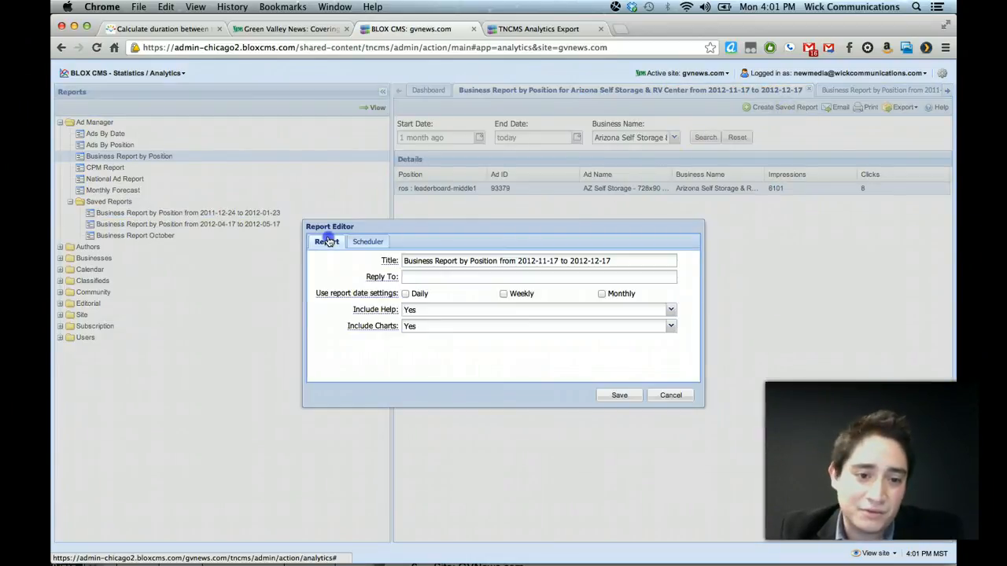
{"action": "left_click_drag", "start_coordinate": [640, 260], "coordinate": [366, 240]}
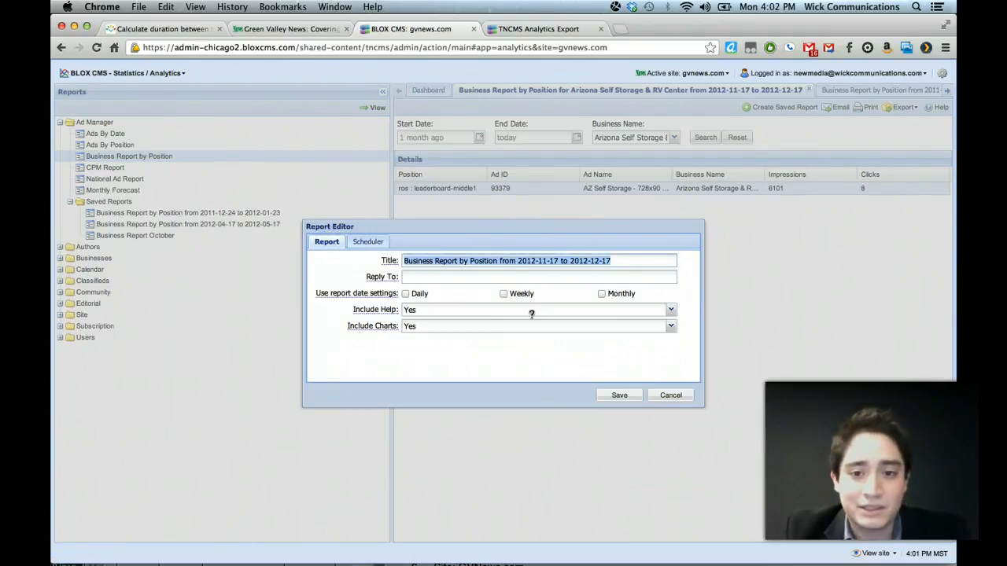
{"action": "type", "text": "AZ Self Storage"}
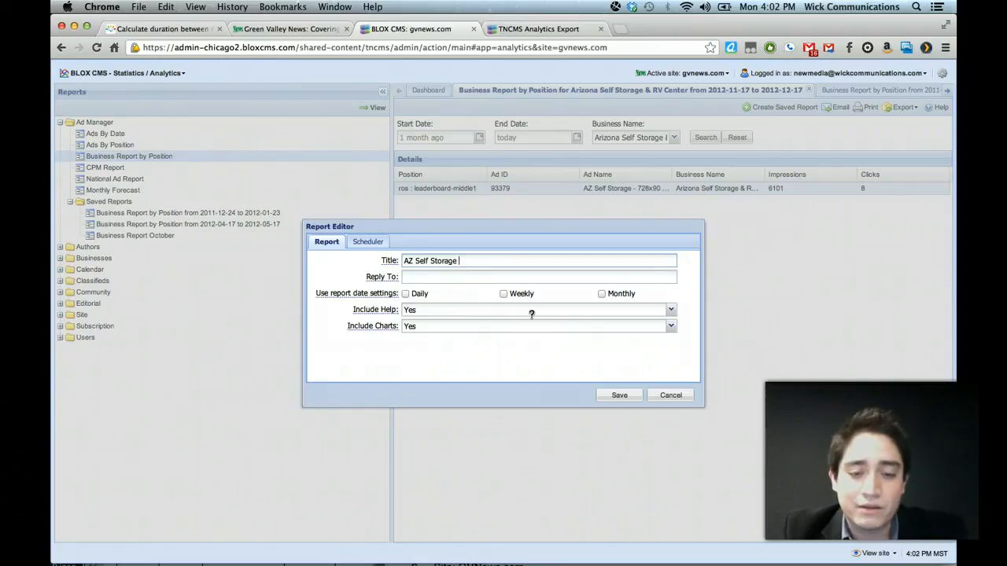
{"action": "type", "text": "728 "}
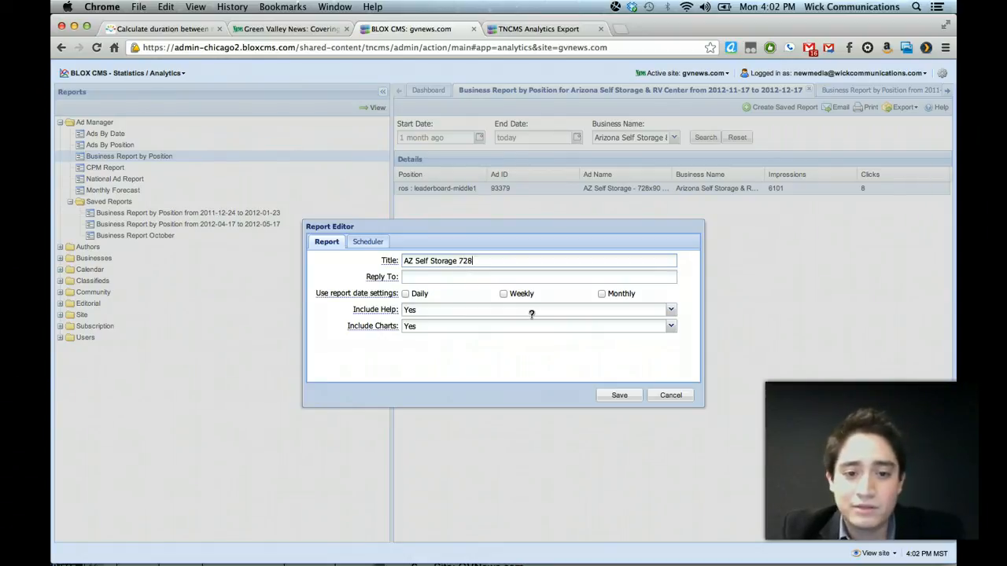
{"action": "type", "text": "x90"}
{"action": "key", "text": "BackSpace"}
{"action": "key", "text": "BackSpace"}
{"action": "type", "text": "90 campaign"}
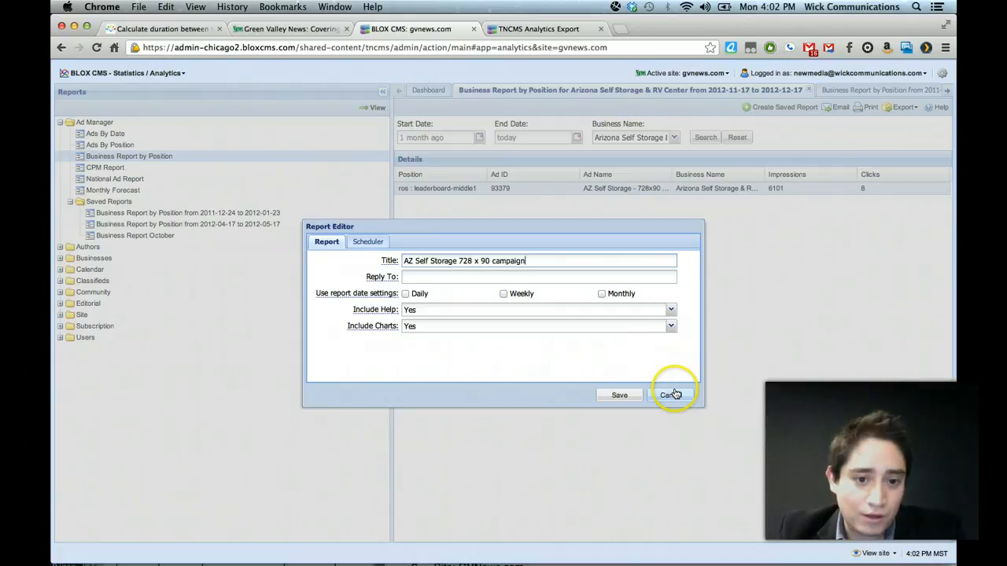
{"action": "left_click_drag", "start_coordinate": [400, 262], "coordinate": [548, 265]}
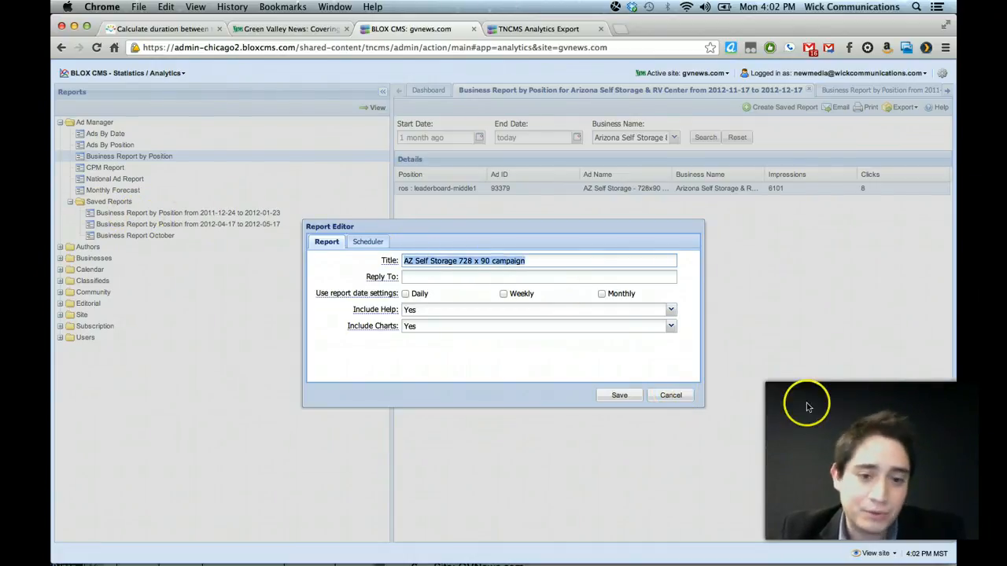
{"action": "left_click", "coordinate": [669, 395]}
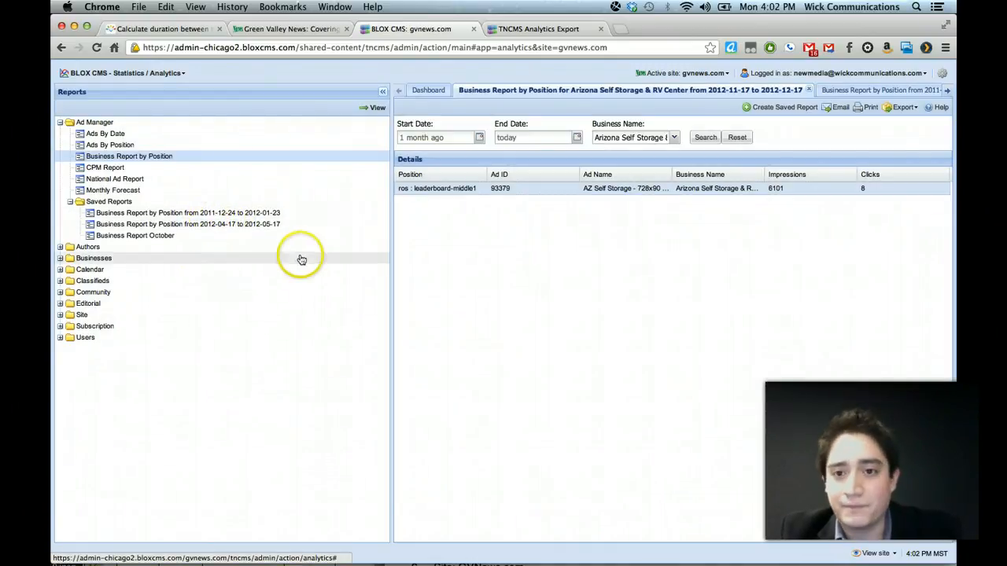
{"action": "left_click_drag", "start_coordinate": [391, 127], "coordinate": [249, 155]}
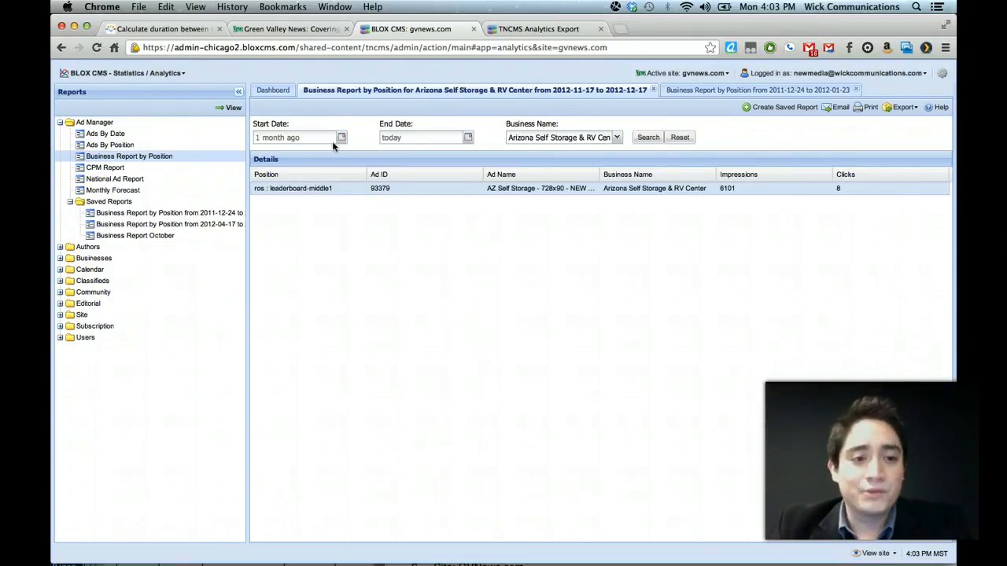
{"action": "left_click", "coordinate": [168, 72]}
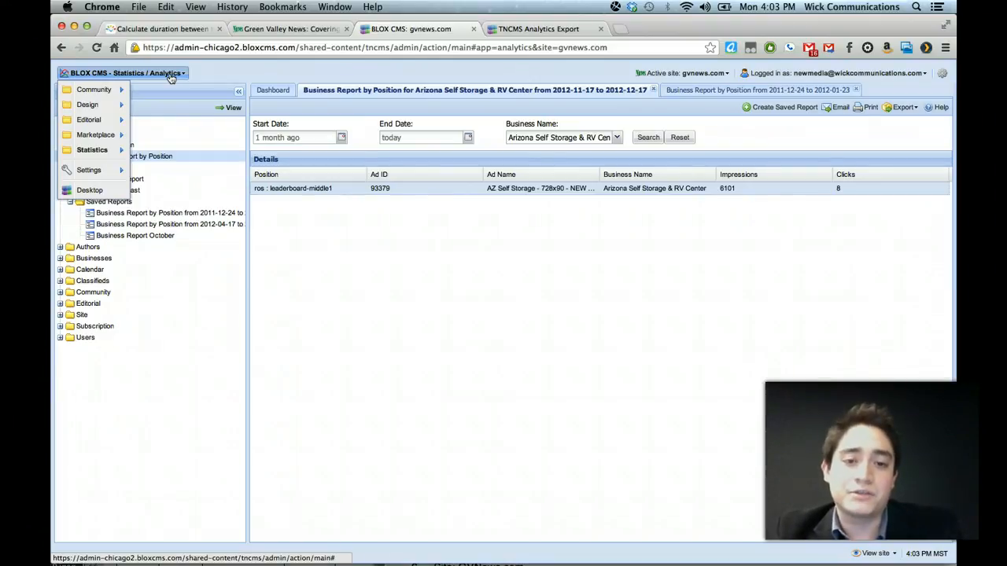
{"action": "left_click", "coordinate": [211, 71]}
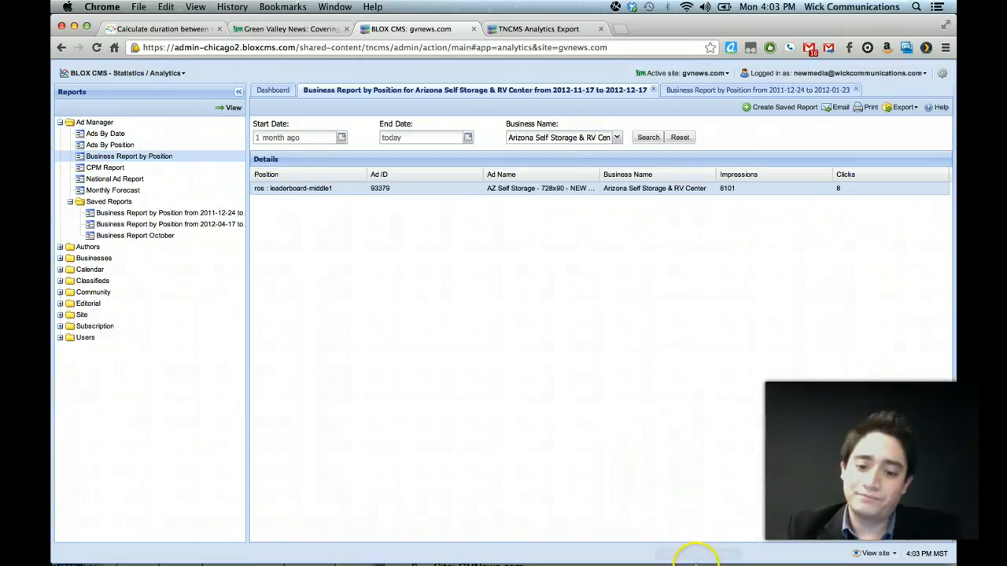
{"action": "mouse_move", "coordinate": [744, 558]}
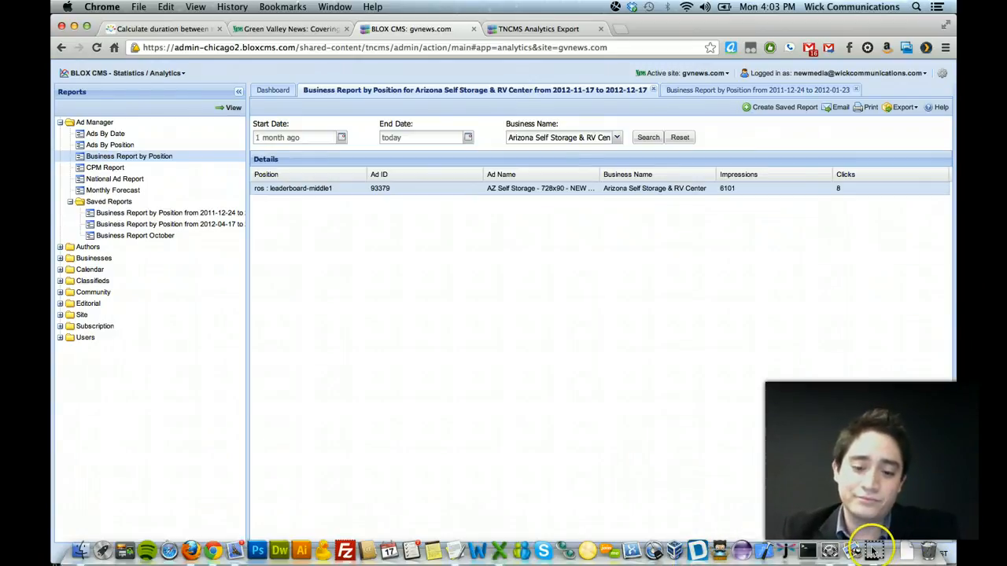